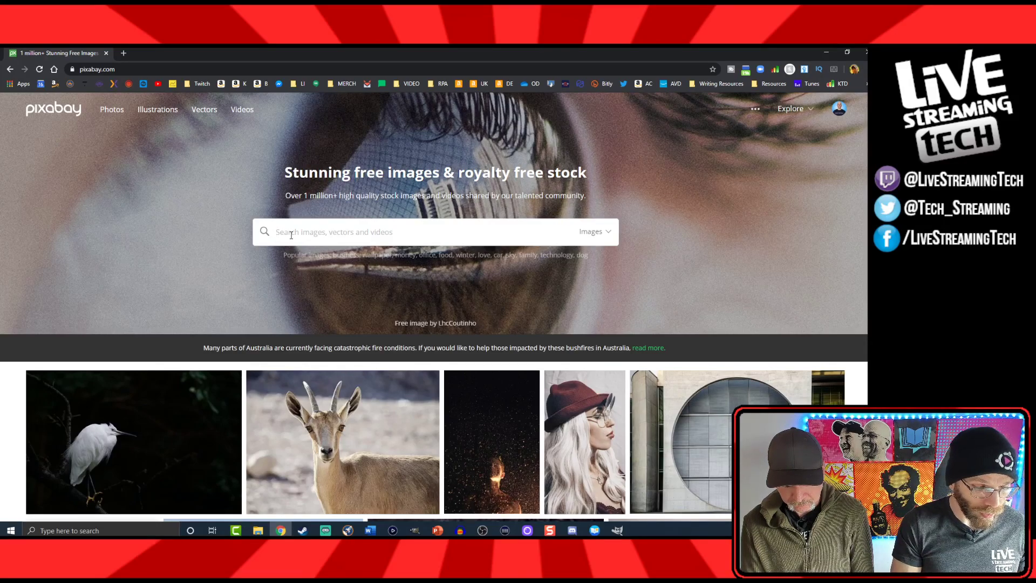
# Search Pixabay's images for "monkey"
pyautogui.write('MONEKY')
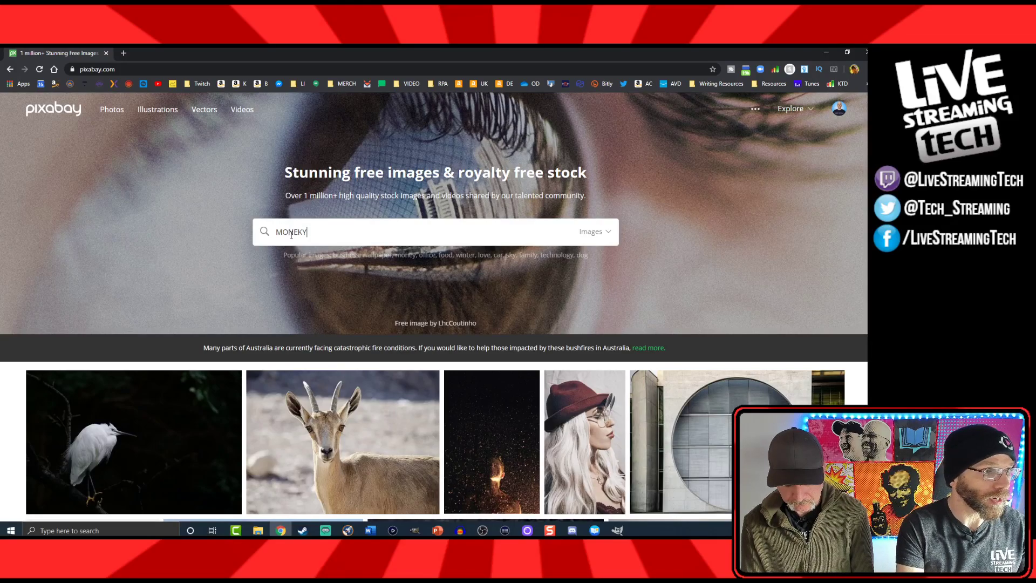
pyautogui.press('BackSpace')
pyautogui.press('BackSpace')
pyautogui.press('BackSpace')
pyautogui.write('KEY')
pyautogui.press('Return')
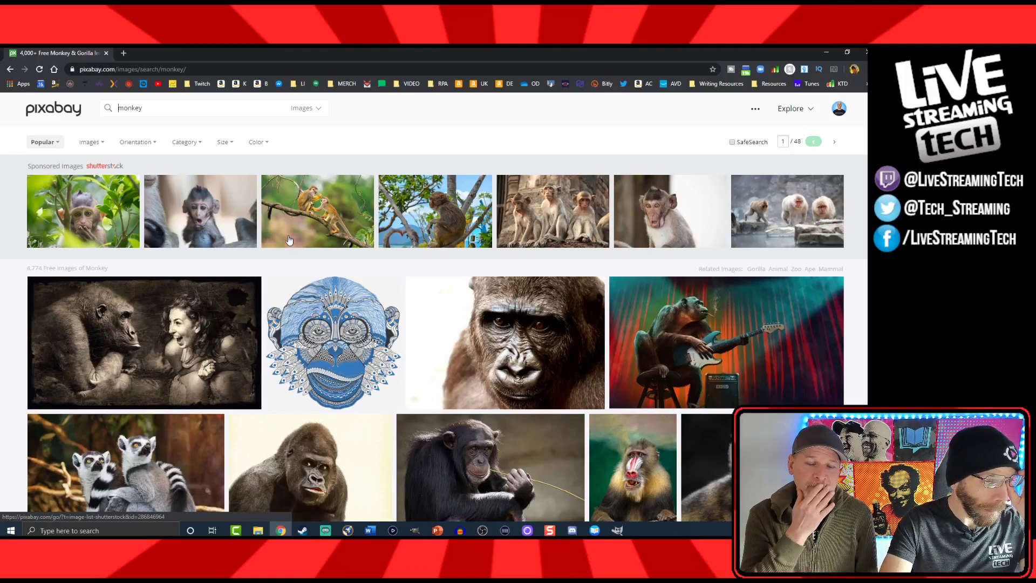
# Browse the free monkey images and open the portrait of the black-crested brown monkey in front of wooden boards
pyautogui.scroll(-3, 294, 335)
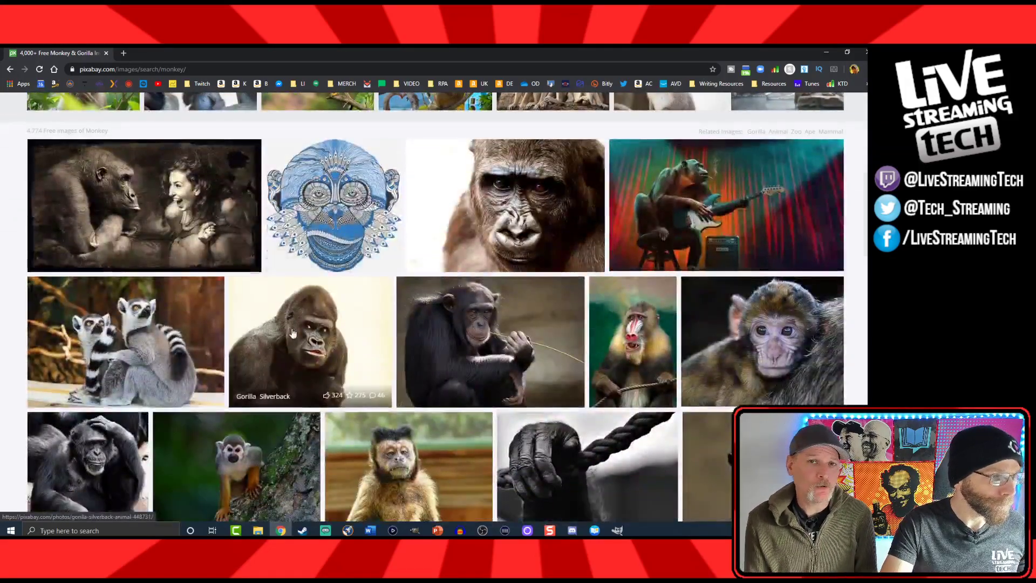
pyautogui.scroll(-3, 295, 372)
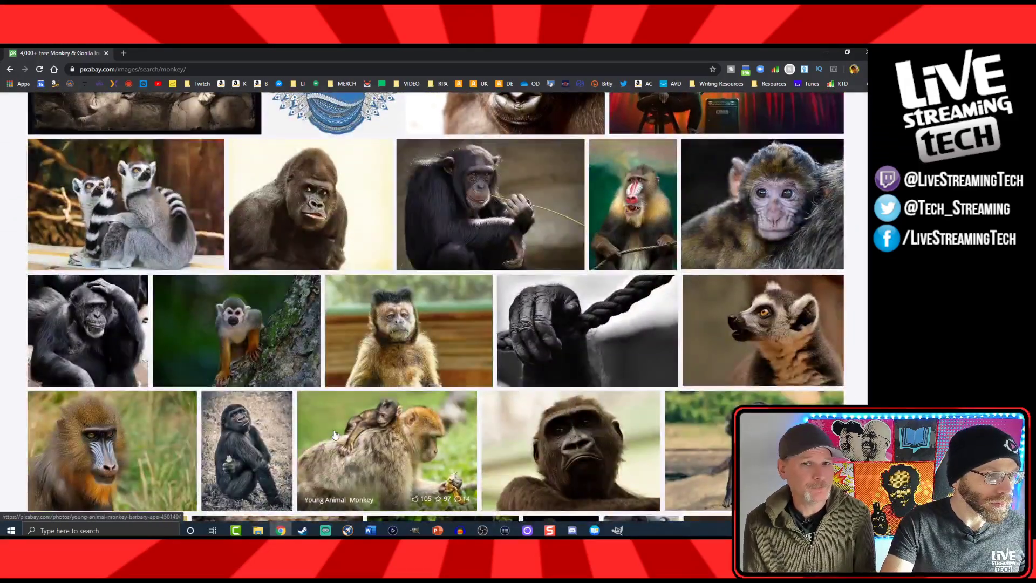
pyautogui.click(372, 347)
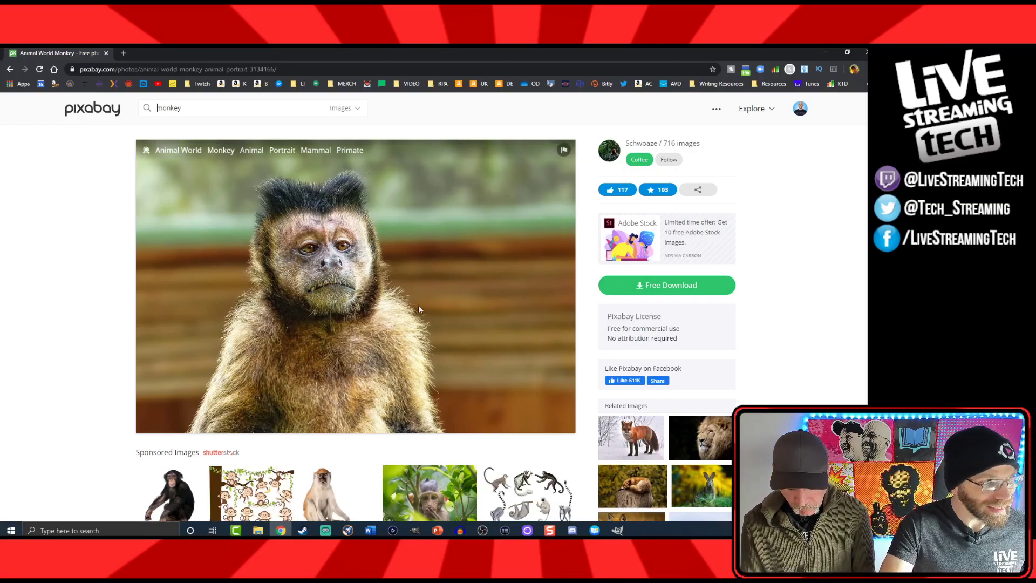
# Download the monkey photo as a 1920×1282 JPG into the Downloads folder, and switch to GIMP
pyautogui.click(617, 285)
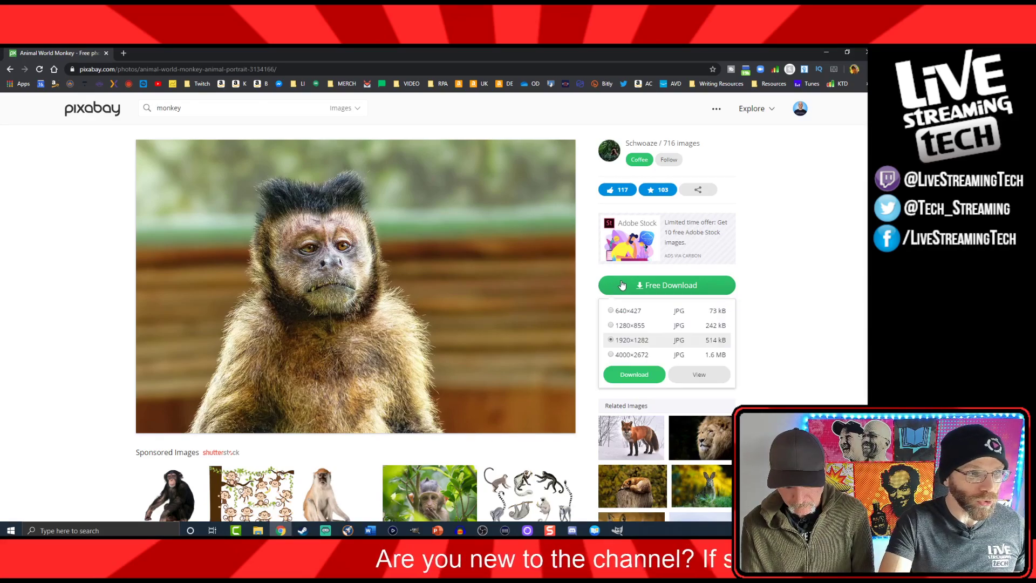
pyautogui.click(626, 375)
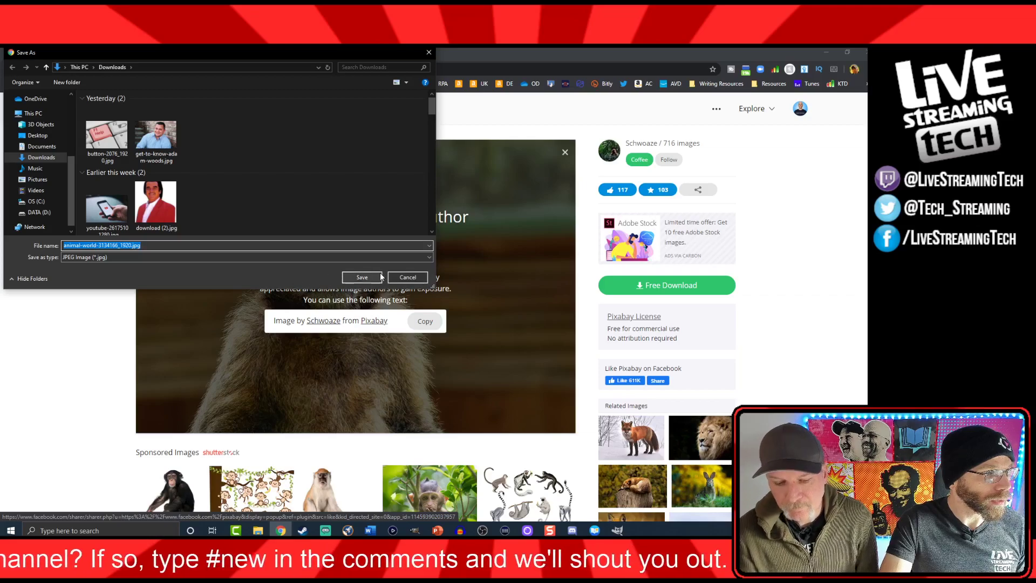
pyautogui.click(362, 276)
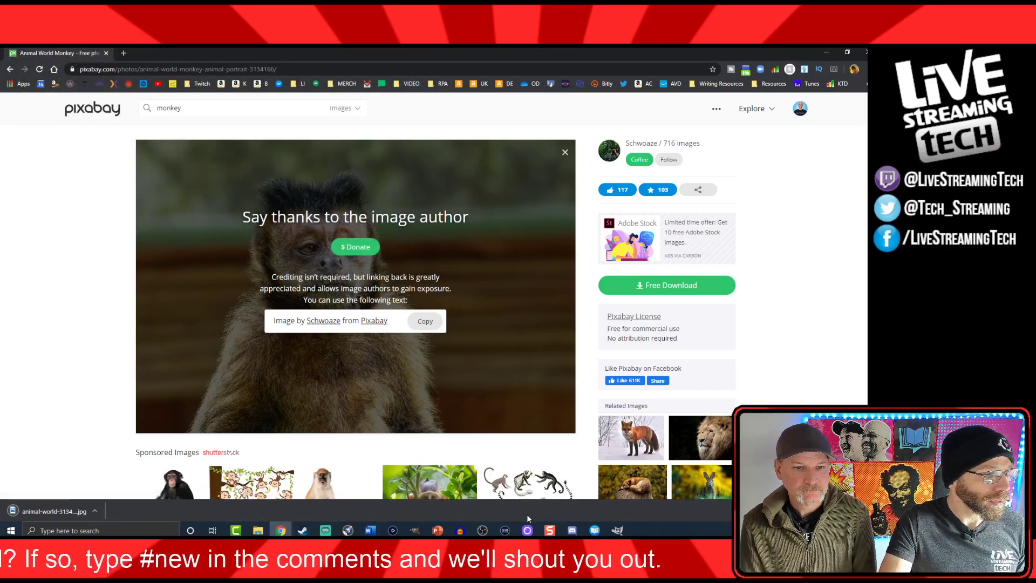
pyautogui.click(617, 530)
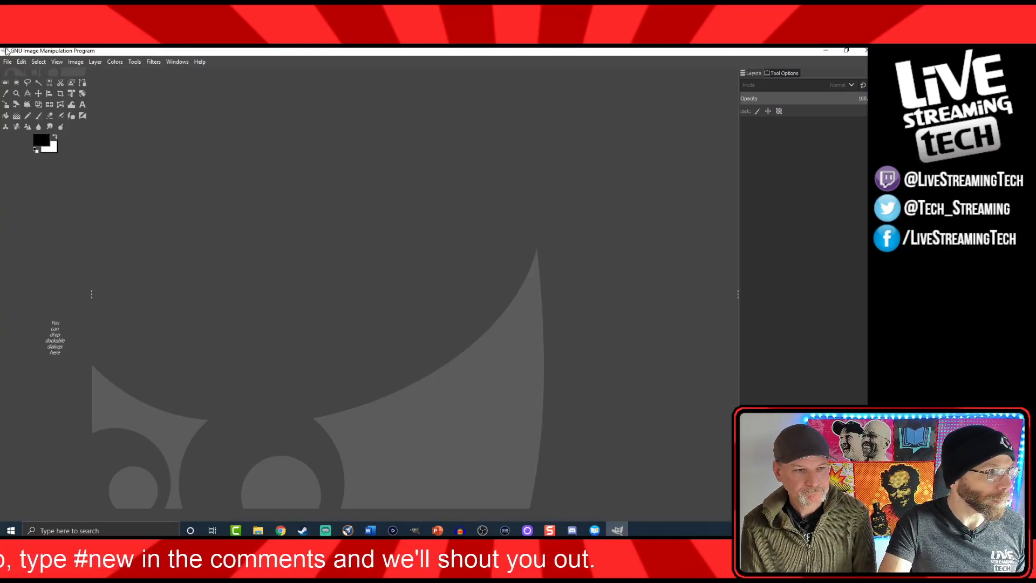
pyautogui.click(5, 65)
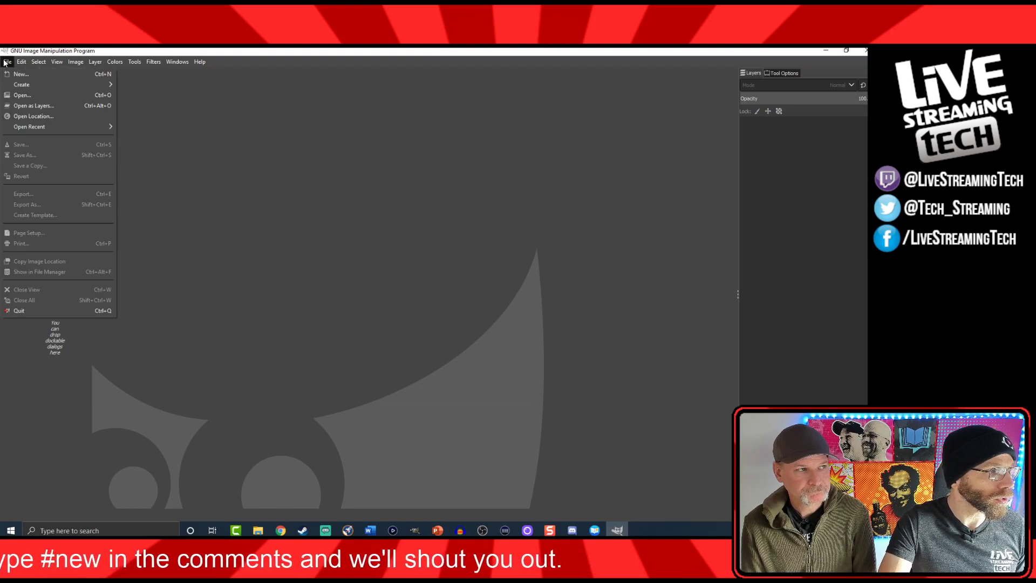
pyautogui.click(19, 109)
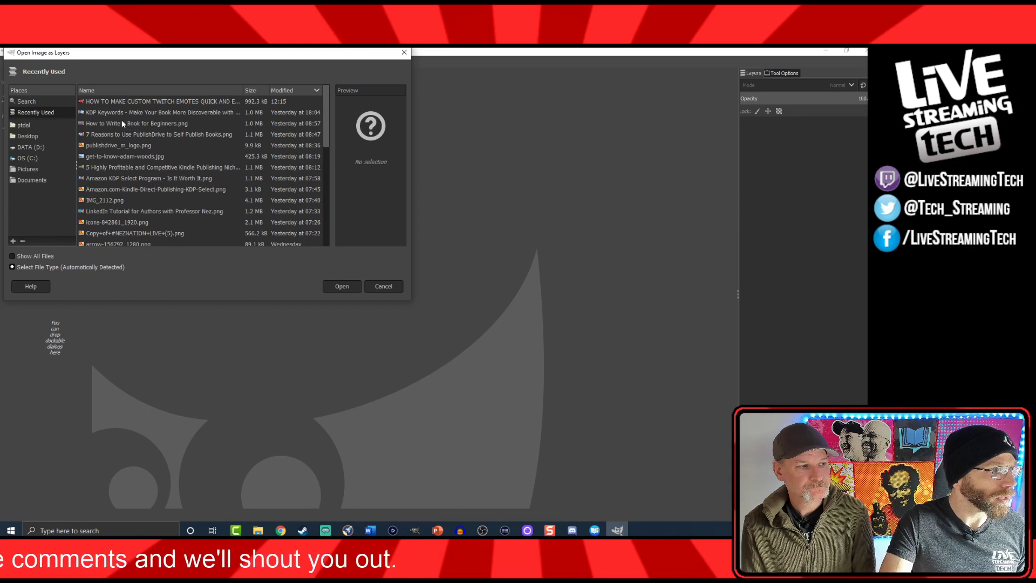
pyautogui.scroll(-5, 105, 138)
pyautogui.scroll(5, 101, 134)
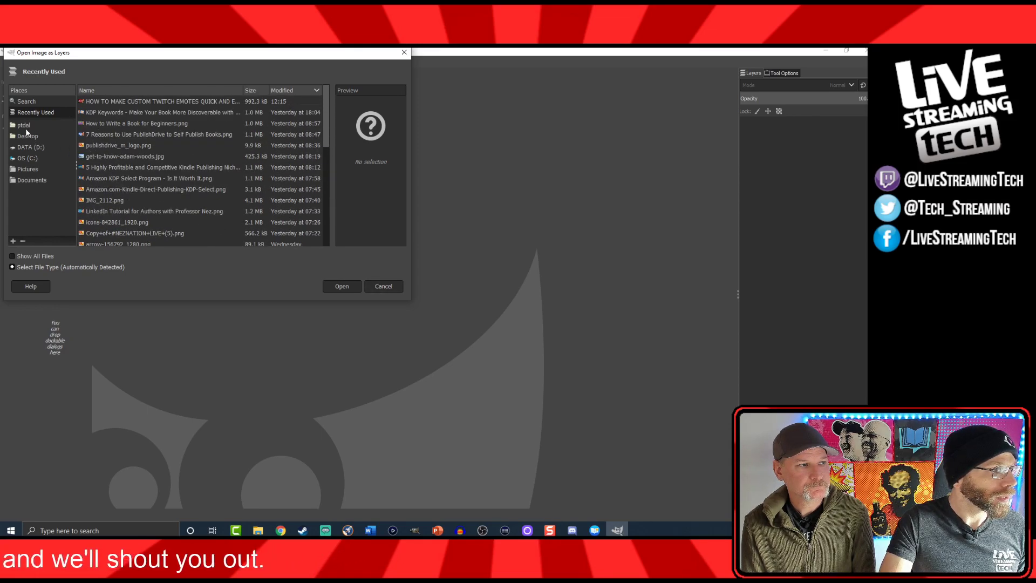
pyautogui.click(382, 286)
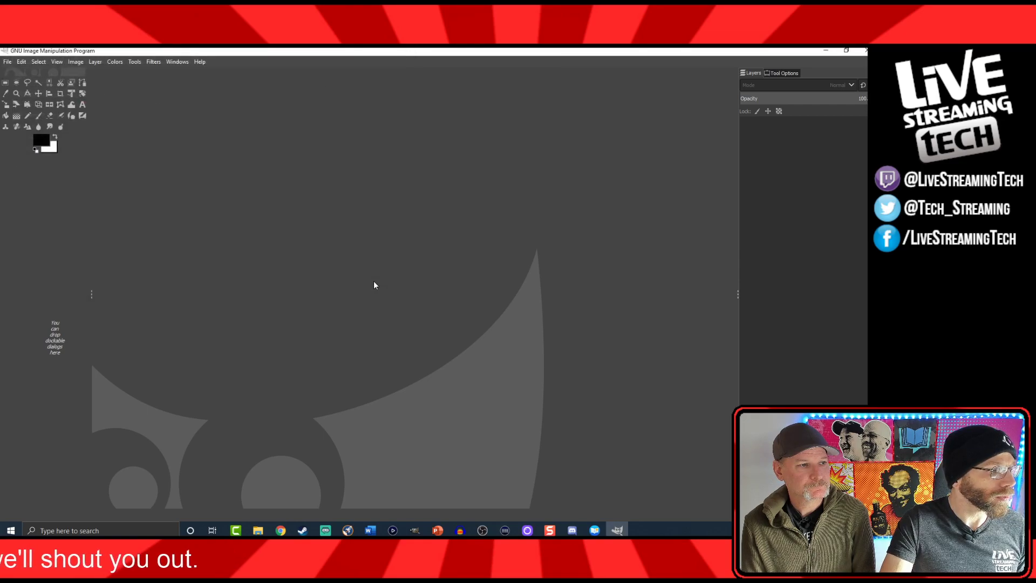
# Switch to File Explorer and load animal-world-3134166_1920.jpg from the Downloads folder into GIMP
pyautogui.click(258, 530)
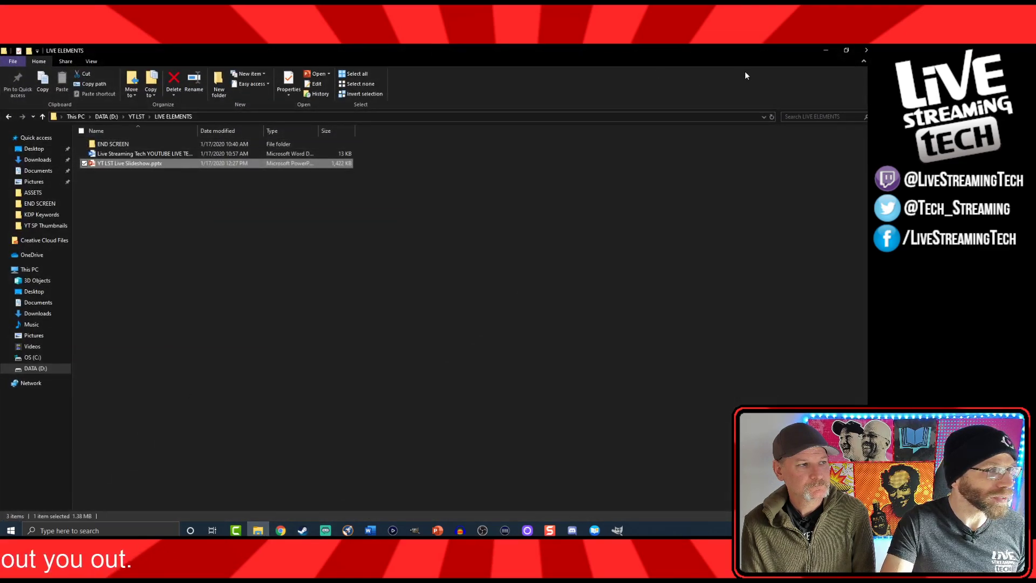
pyautogui.click(846, 51)
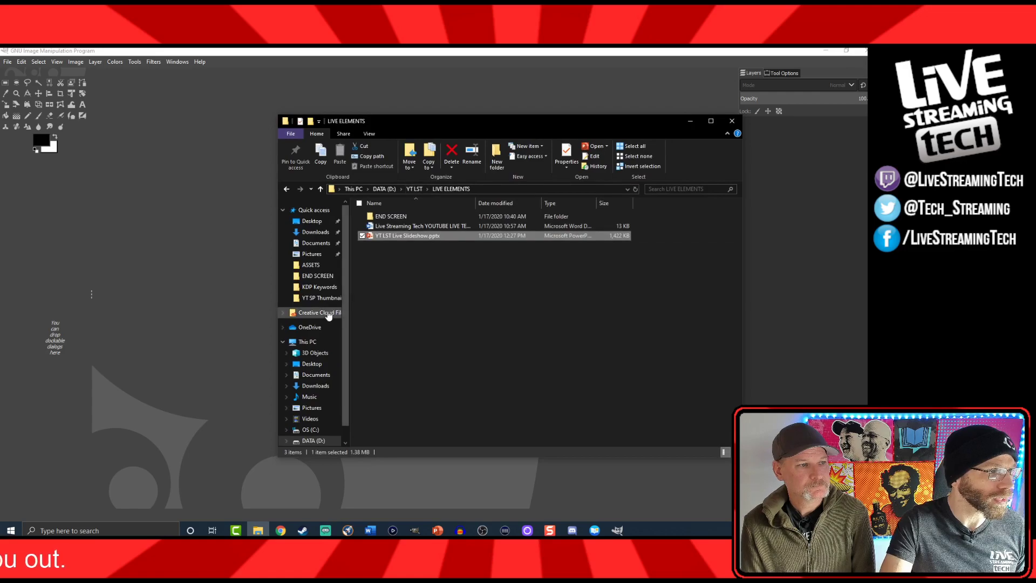
pyautogui.scroll(-1, 320, 331)
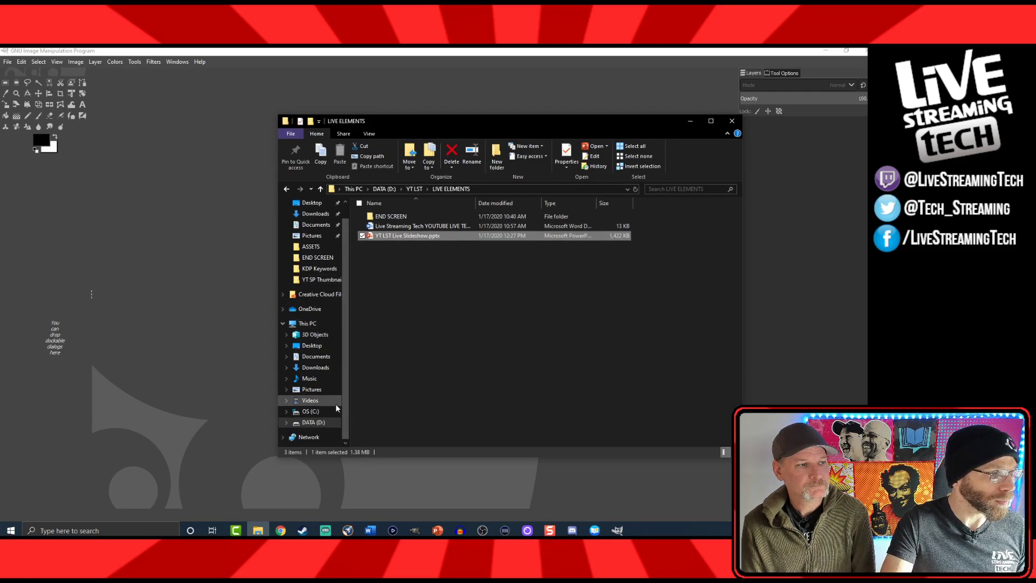
pyautogui.click(315, 368)
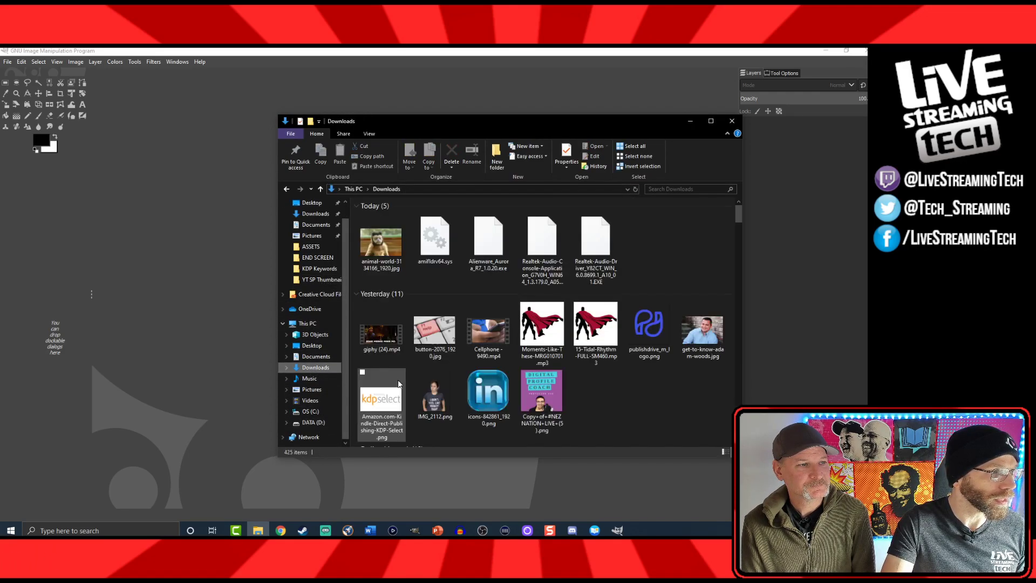
pyautogui.moveTo(381, 240); pyautogui.dragTo(223, 325)
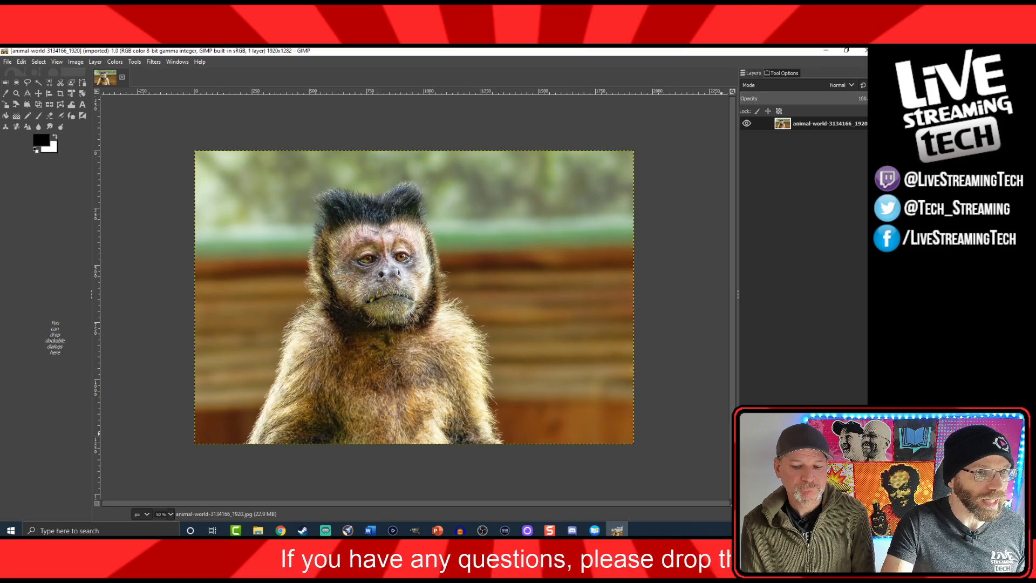
# Reduce the GIMP window to a narrower floating size and position it so the toolbox, canvas and complete layer controls are visible
pyautogui.moveTo(809, 51); pyautogui.dragTo(699, 54)
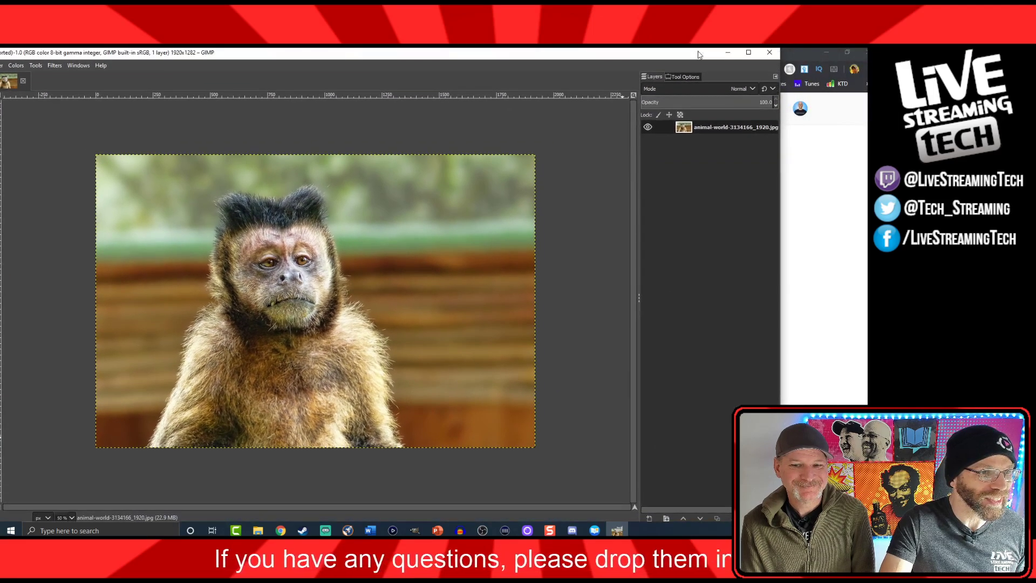
pyautogui.moveTo(780, 218); pyautogui.dragTo(608, 219)
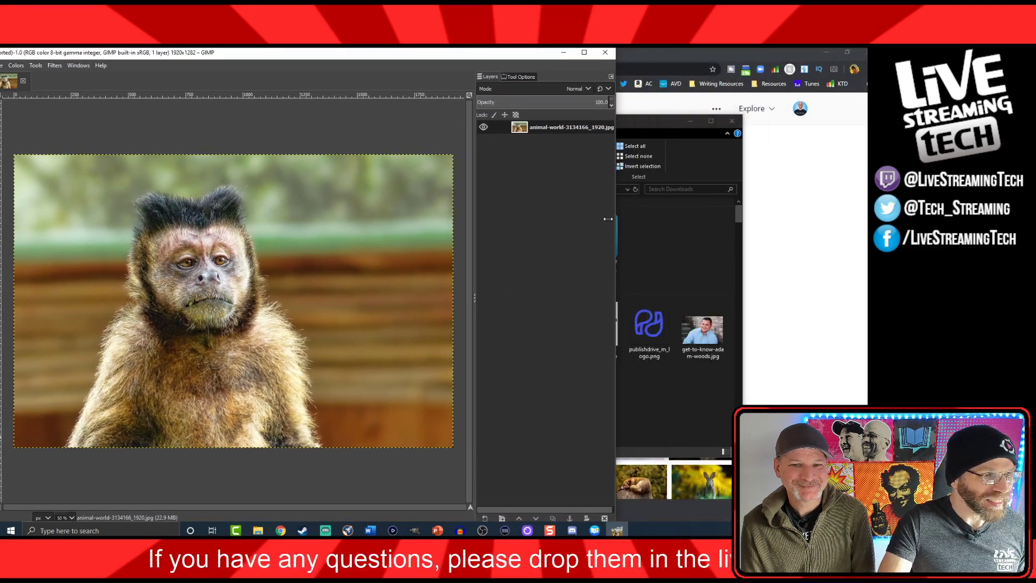
pyautogui.moveTo(275, 56); pyautogui.dragTo(388, 49)
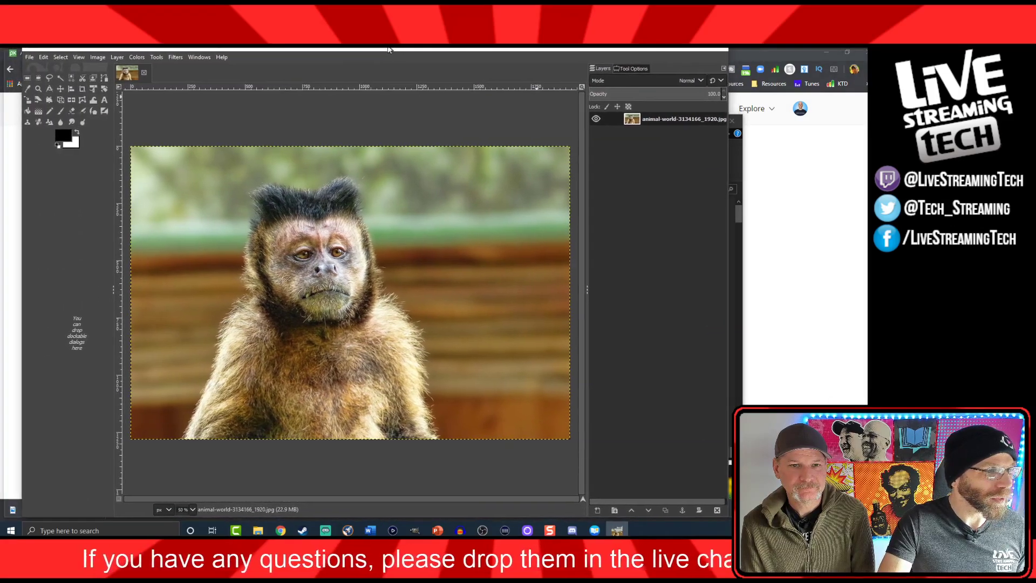
pyautogui.doubleClick(388, 50)
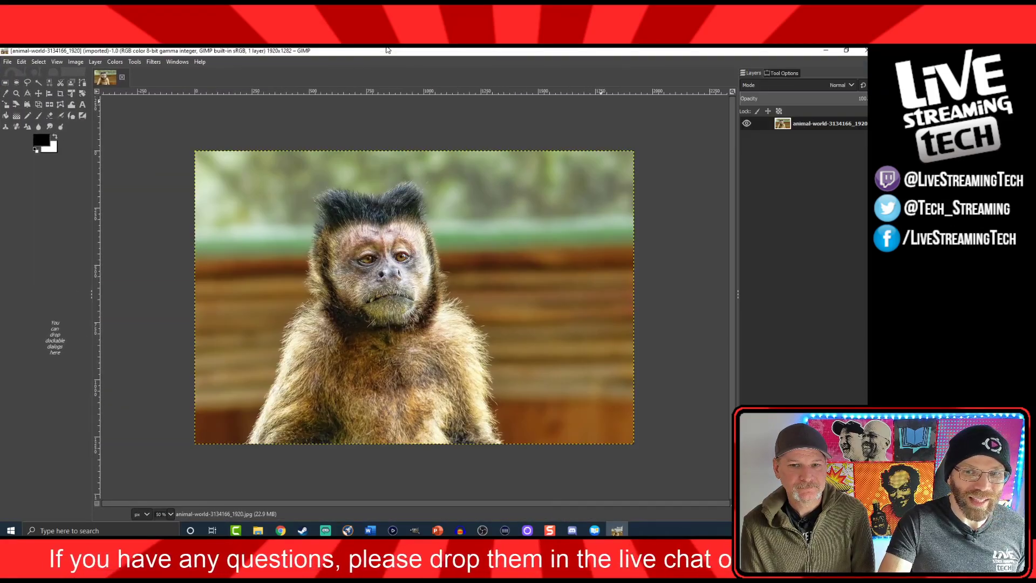
pyautogui.click(846, 51)
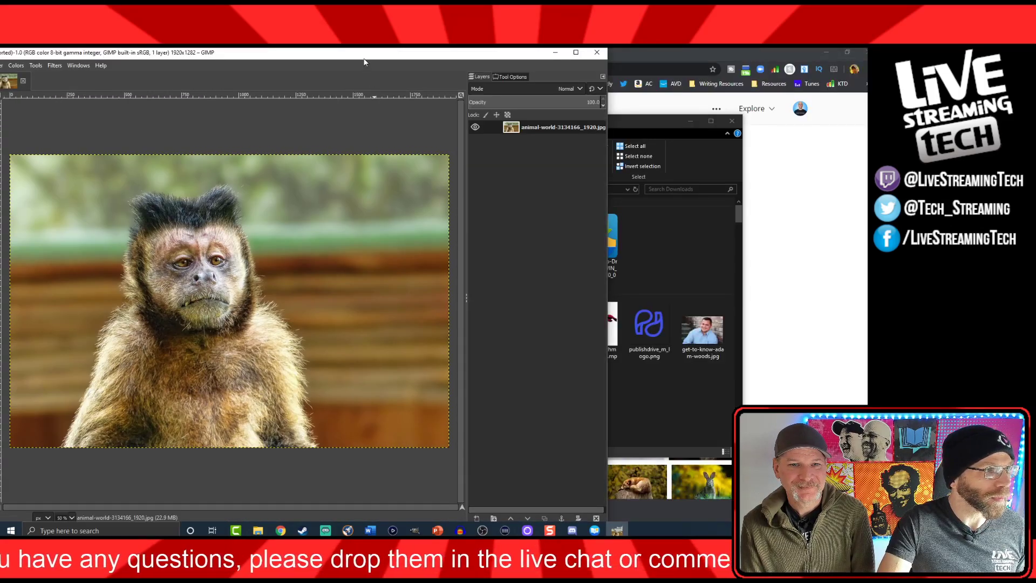
pyautogui.moveTo(364, 61); pyautogui.dragTo(468, 61)
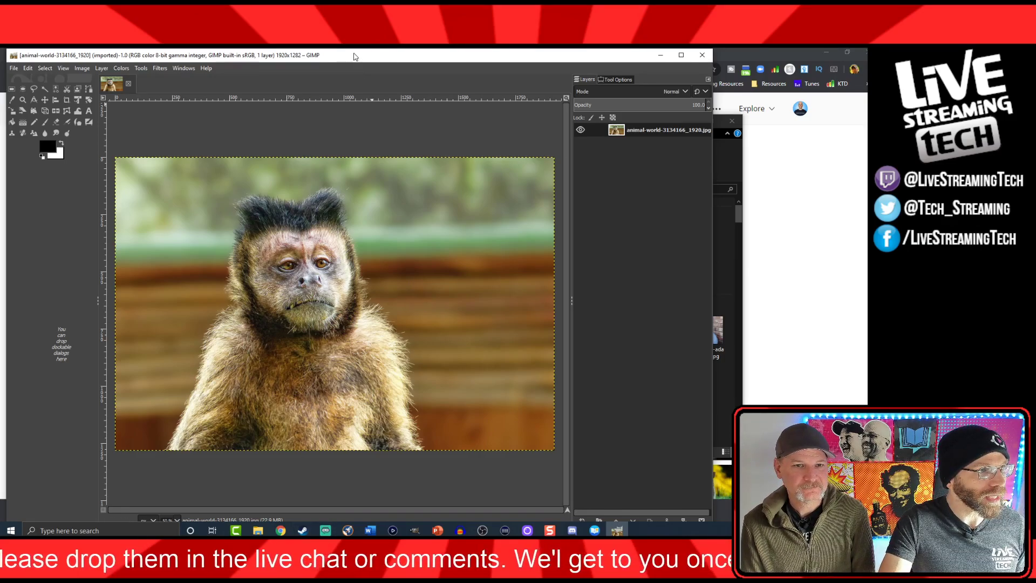
pyautogui.moveTo(355, 57); pyautogui.dragTo(355, 54)
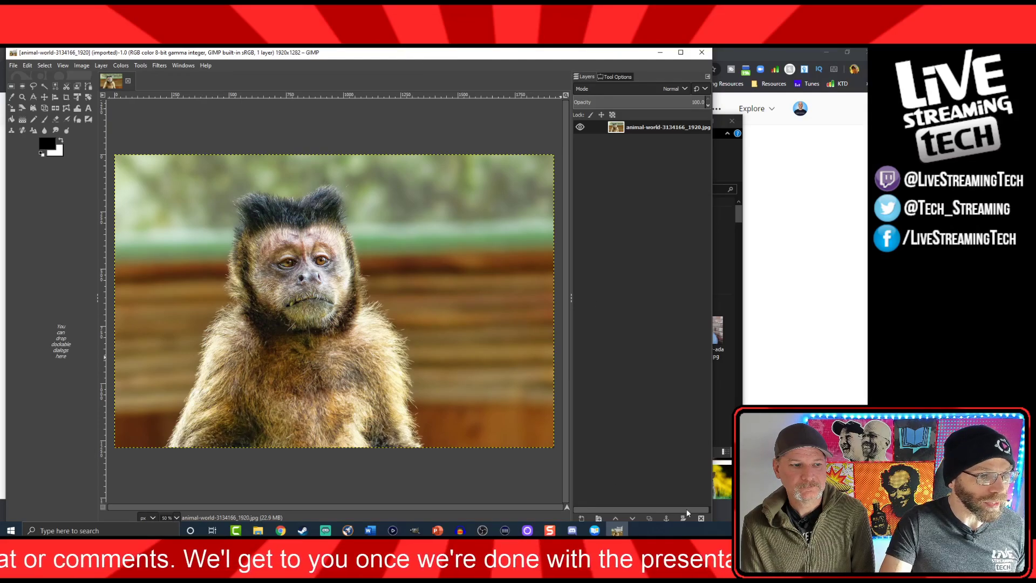
pyautogui.moveTo(437, 58); pyautogui.dragTo(413, 48)
pyautogui.doubleClick(533, 50)
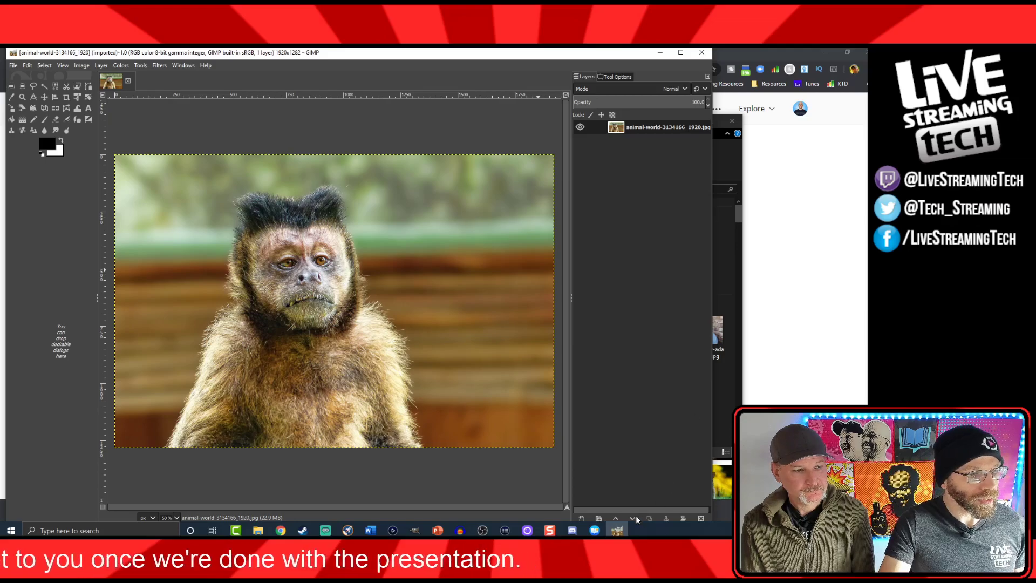
# Duplicate the monkey photo layer and desaturate the upper copy using the Luminance mode
pyautogui.click(649, 517)
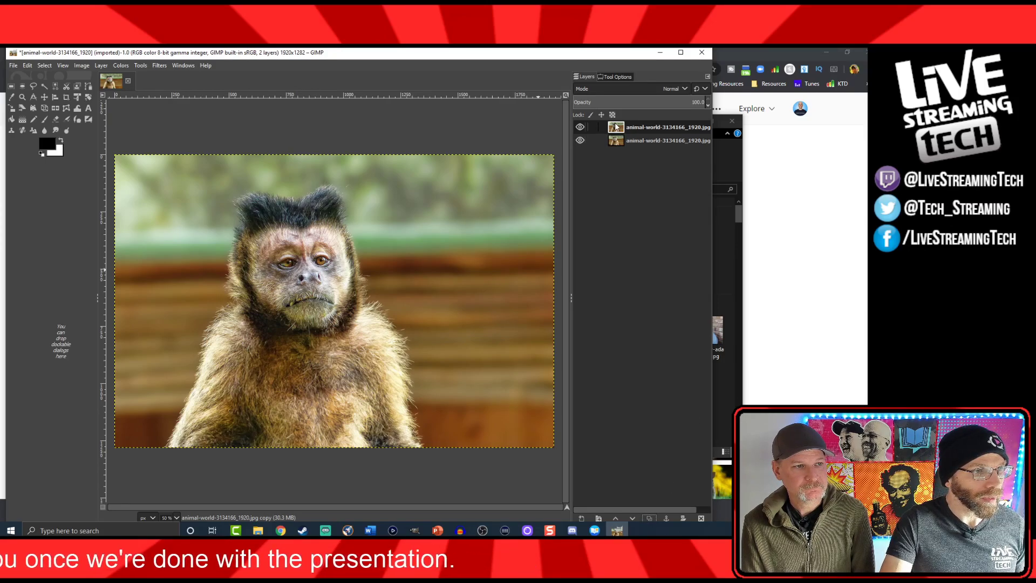
pyautogui.click(121, 66)
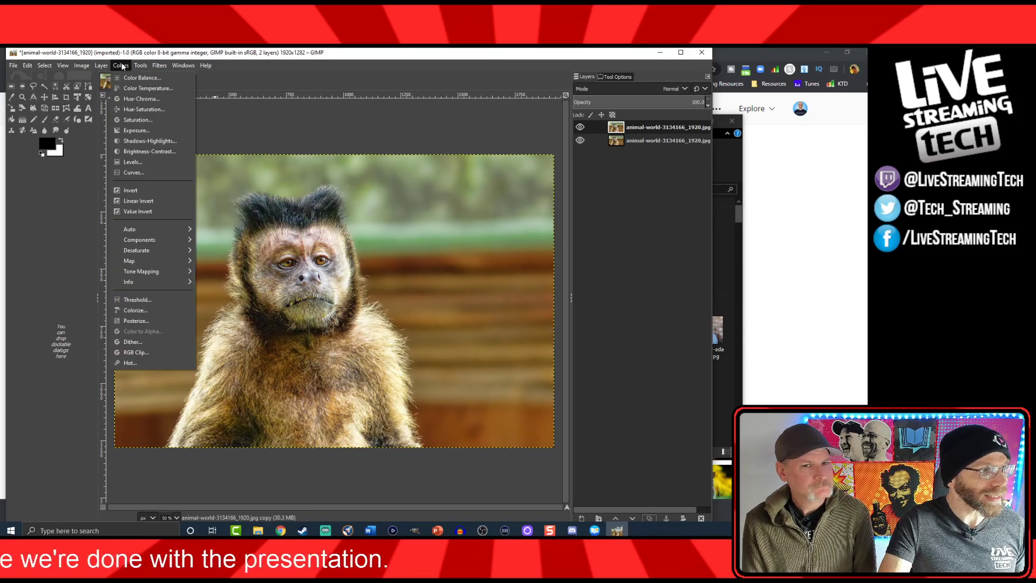
pyautogui.moveTo(156, 247)
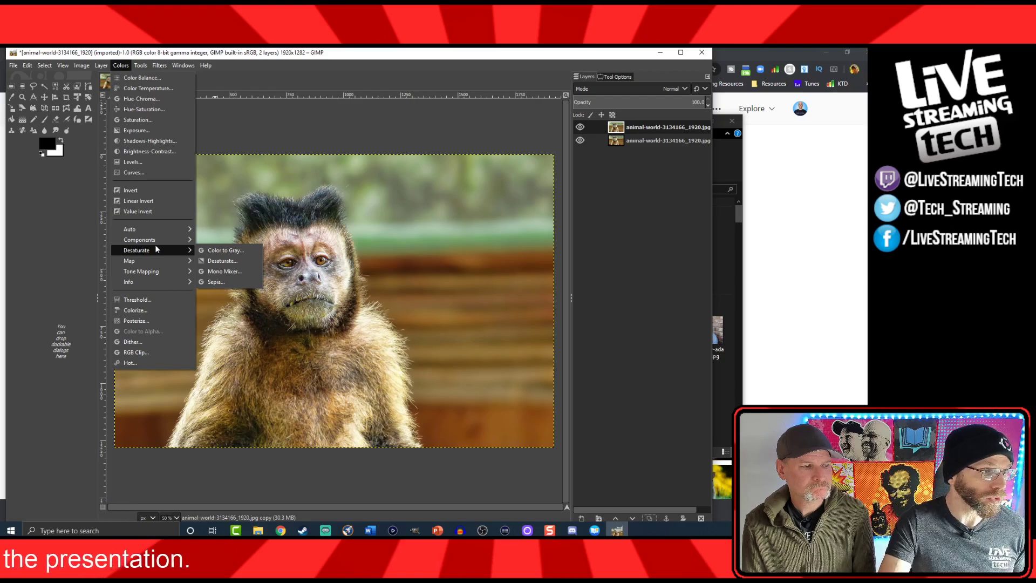
pyautogui.click(216, 264)
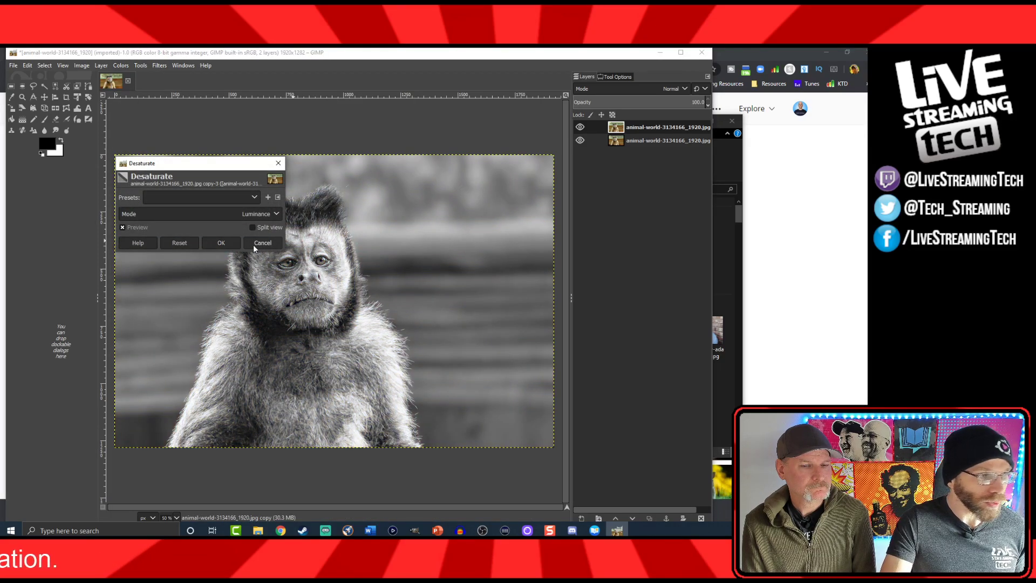
pyautogui.click(223, 245)
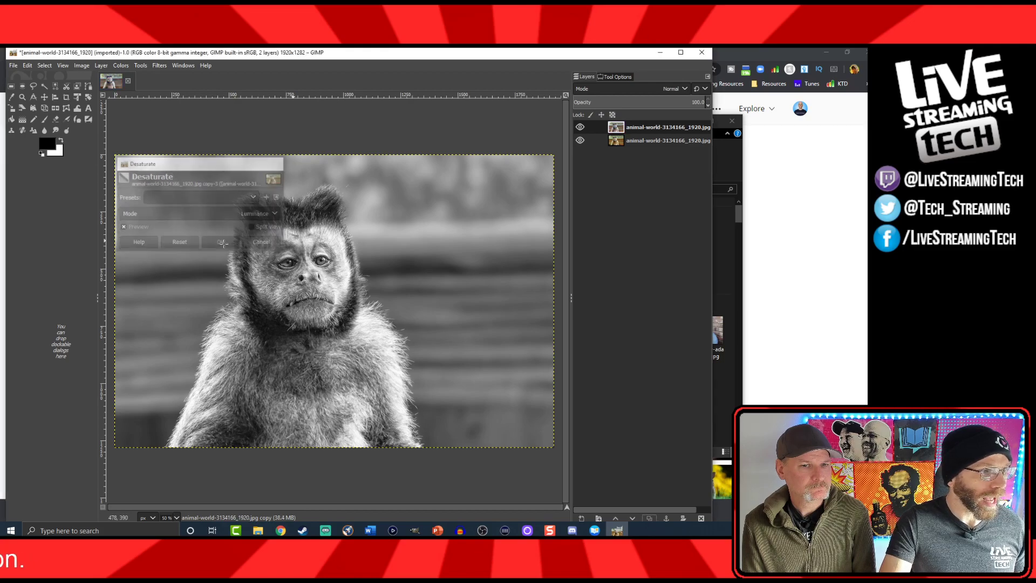
# Apply the Edge filter to the desaturated layer with the Sobel algorithm, amount 2.000 and Clamp border behavior
pyautogui.click(159, 66)
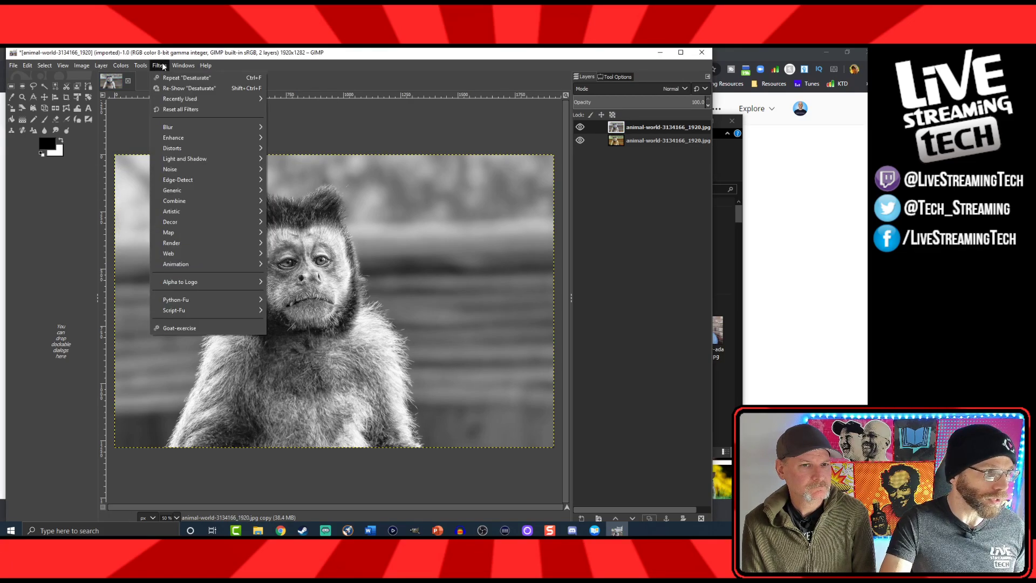
pyautogui.moveTo(189, 179)
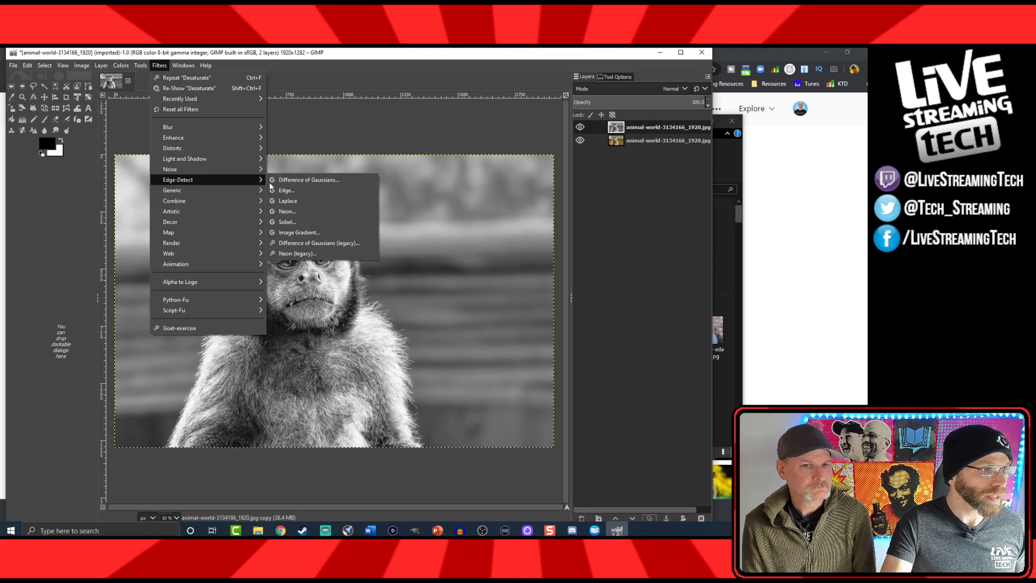
pyautogui.click(284, 190)
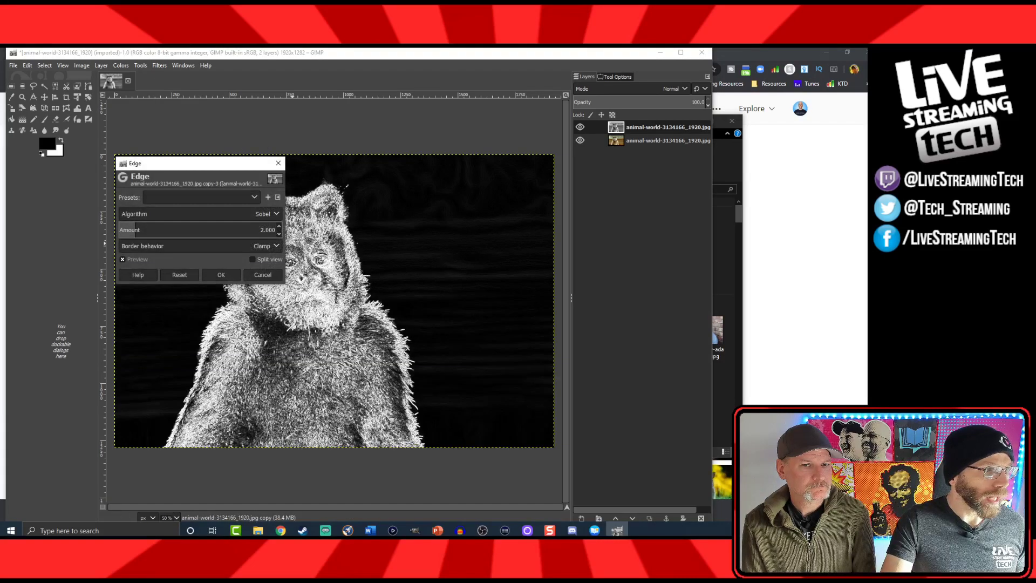
pyautogui.click(221, 274)
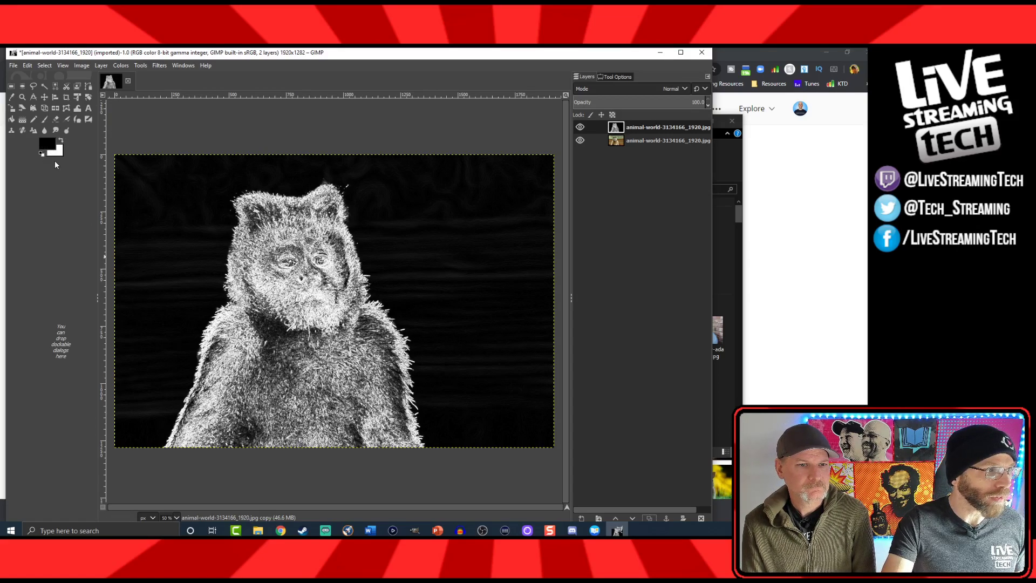
# Make white the foreground color and set up the Pencil tool with a brush size of 25
pyautogui.click(62, 141)
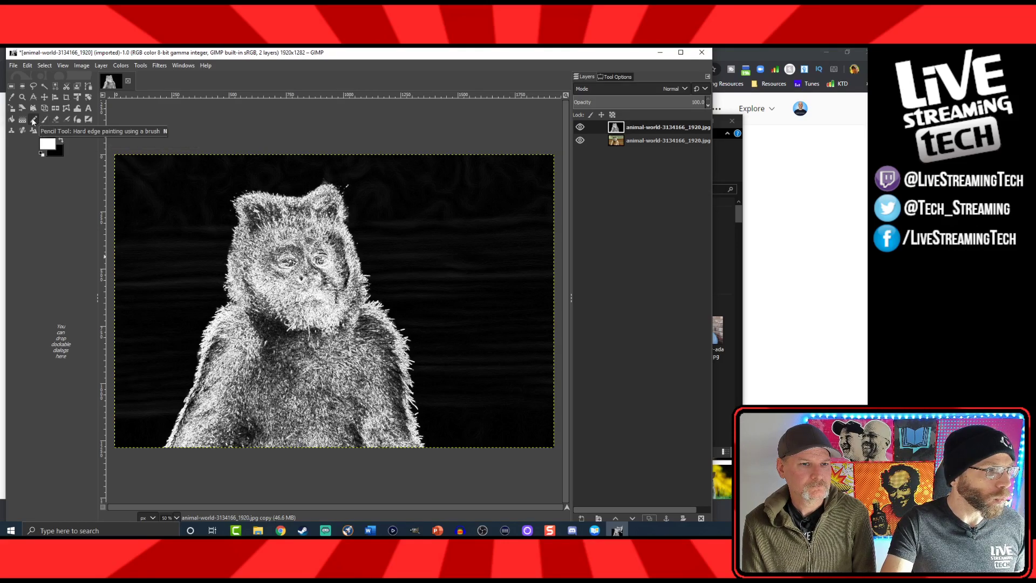
pyautogui.click(34, 120)
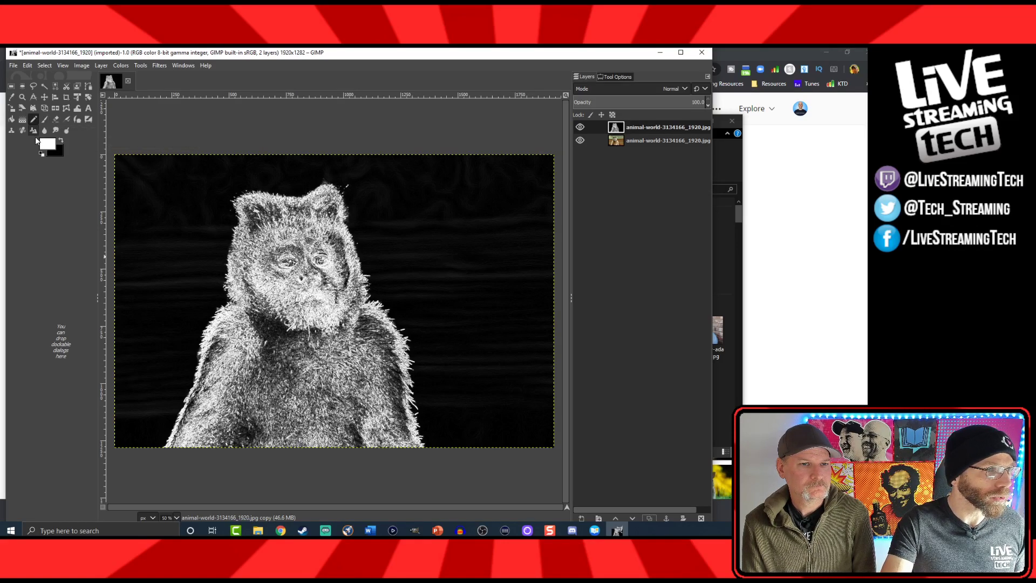
pyautogui.click(611, 78)
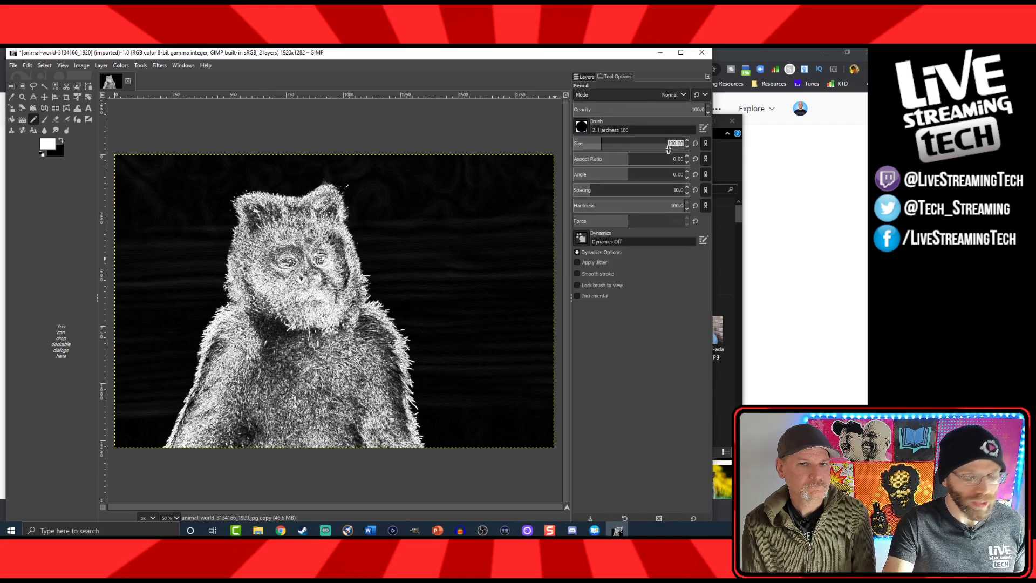
pyautogui.write('25')
pyautogui.press('Return')
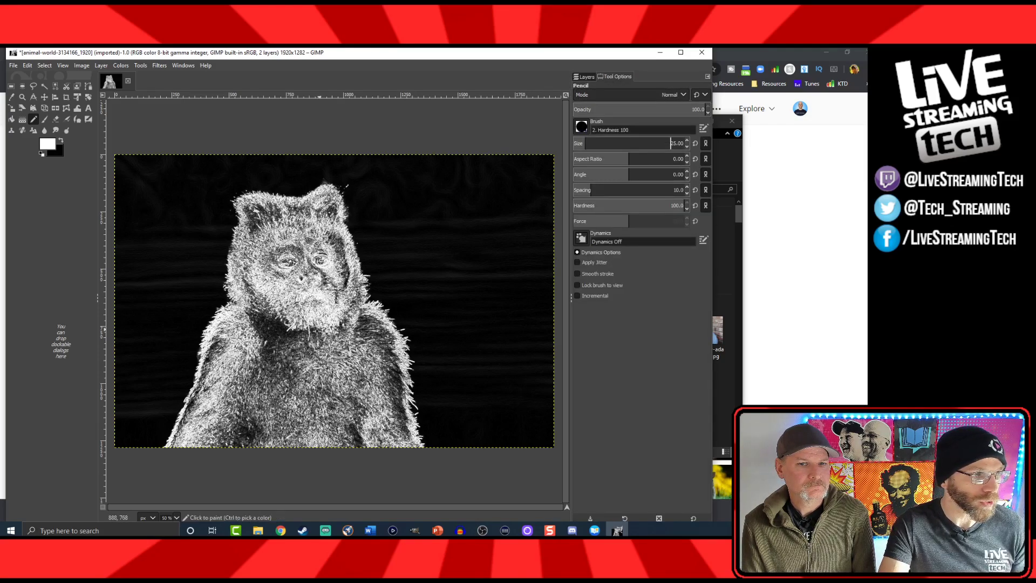
# Try to trace the monkey's arm and shoulder edge with white pencil strokes
pyautogui.press('1')
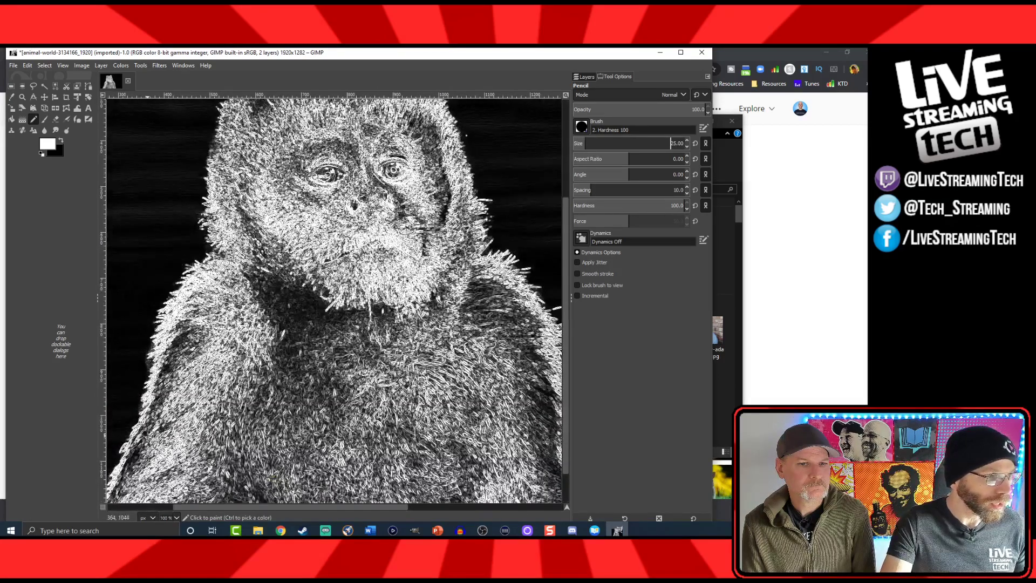
pyautogui.scroll(-2, 143, 434)
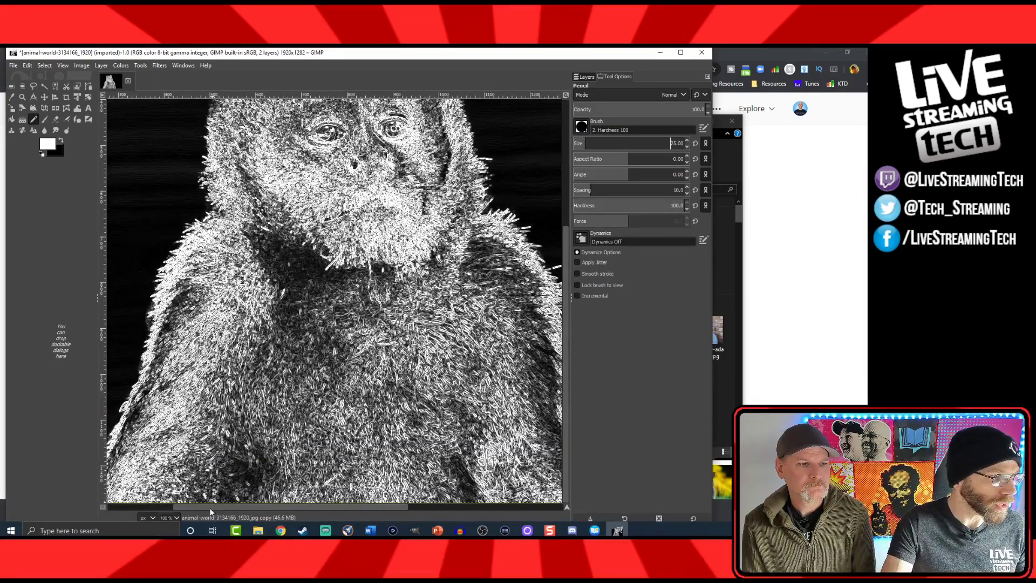
pyautogui.hscroll(-3, 162, 454)
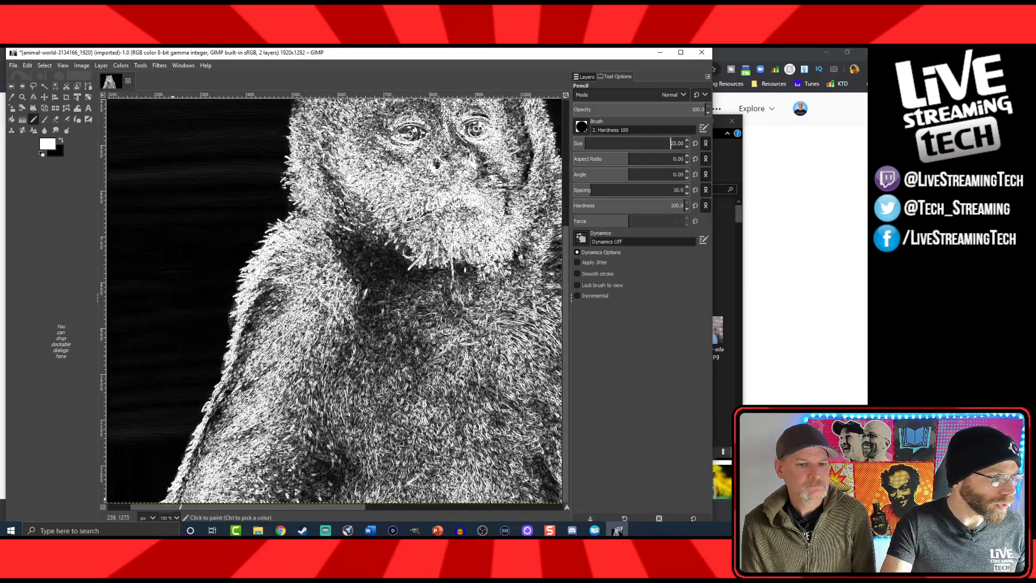
pyautogui.moveTo(178, 507)
pyautogui.mouseDown()
pyautogui.moveTo(232, 367)
pyautogui.moveTo(245, 291)
pyautogui.mouseUp()
pyautogui.moveTo(260, 267); pyautogui.dragTo(303, 217)
pyautogui.press('ctrl')
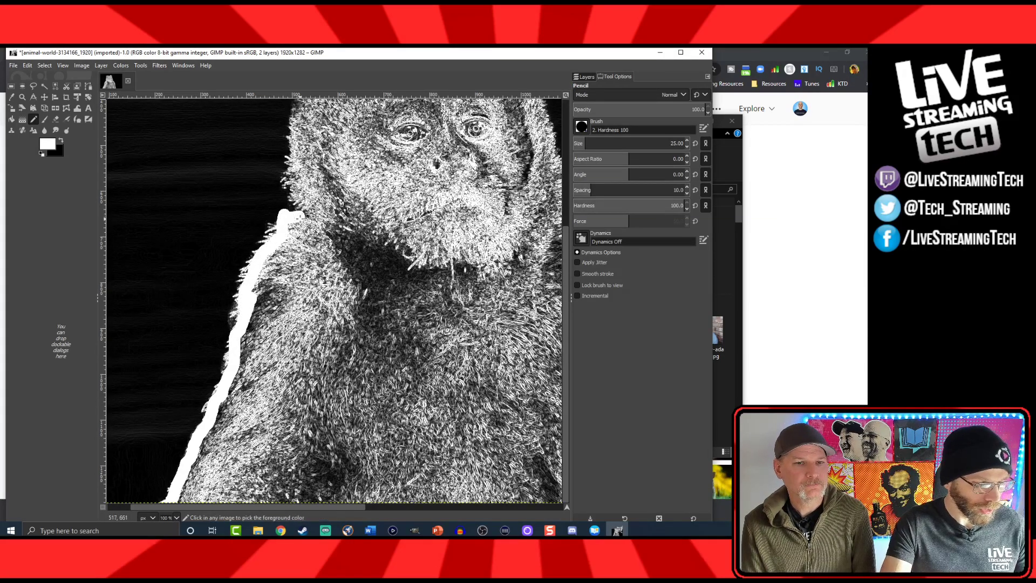
pyautogui.hotkey('ctrl', 'z')
pyautogui.moveTo(250, 300)
pyautogui.mouseDown()
pyautogui.moveTo(264, 248)
pyautogui.moveTo(315, 221)
pyautogui.mouseUp()
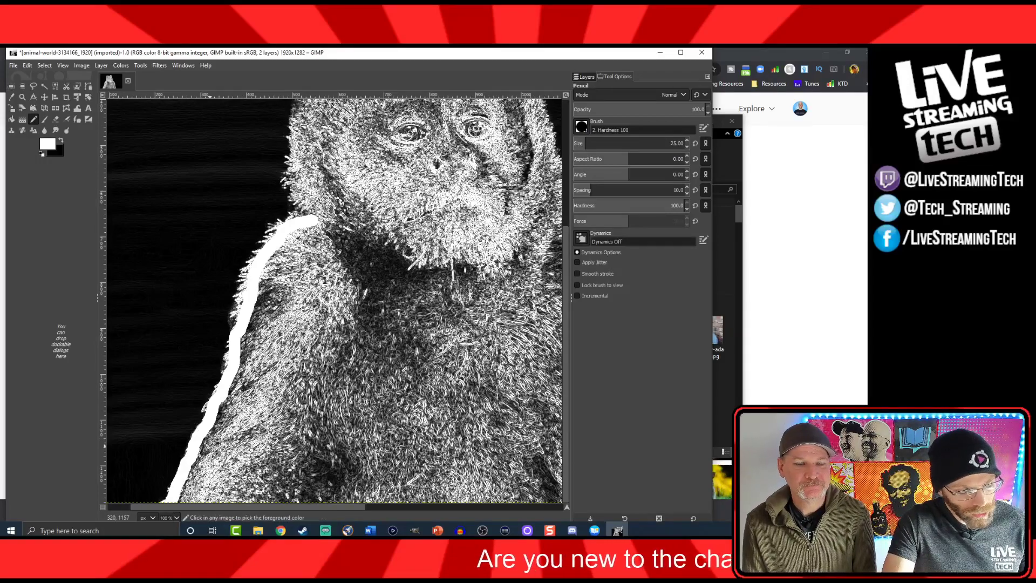
pyautogui.hotkey('ctrl', 'z')
pyautogui.hotkey('ctrl', 'z')
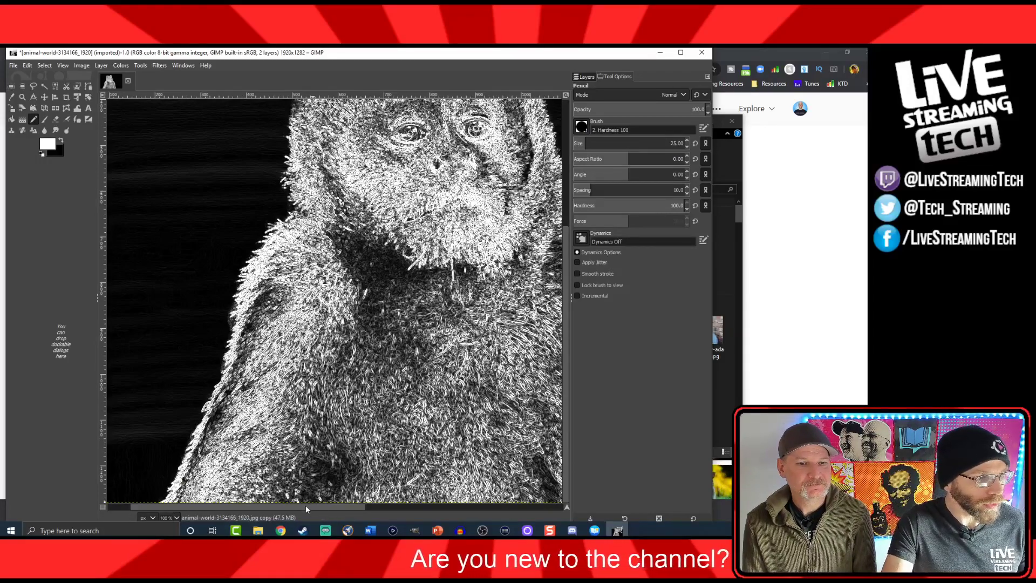
# Trace the monkey's jaw, chin and opposite side of the face up to the ear with a continuous white pencil line
pyautogui.moveTo(305, 505); pyautogui.dragTo(366, 511)
pyautogui.moveTo(167, 162)
pyautogui.mouseDown()
pyautogui.moveTo(171, 189)
pyautogui.moveTo(205, 219)
pyautogui.moveTo(321, 259)
pyautogui.moveTo(356, 258)
pyautogui.moveTo(407, 221)
pyautogui.moveTo(424, 145)
pyautogui.moveTo(406, 181)
pyautogui.moveTo(423, 244)
pyautogui.mouseUp()
pyautogui.scroll(3, 419, 155)
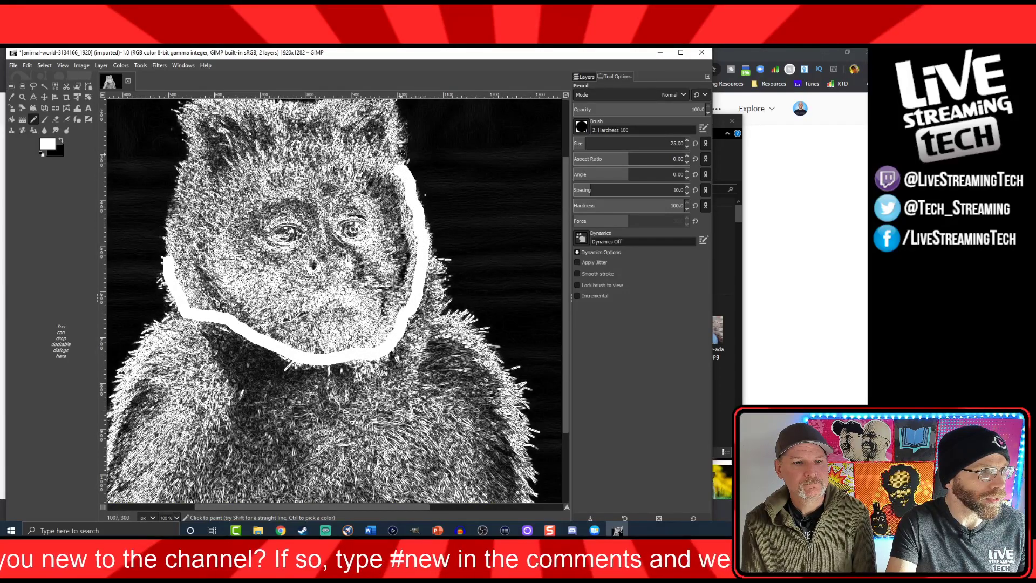
pyautogui.moveTo(398, 167); pyautogui.dragTo(388, 116)
pyautogui.scroll(3, 388, 116)
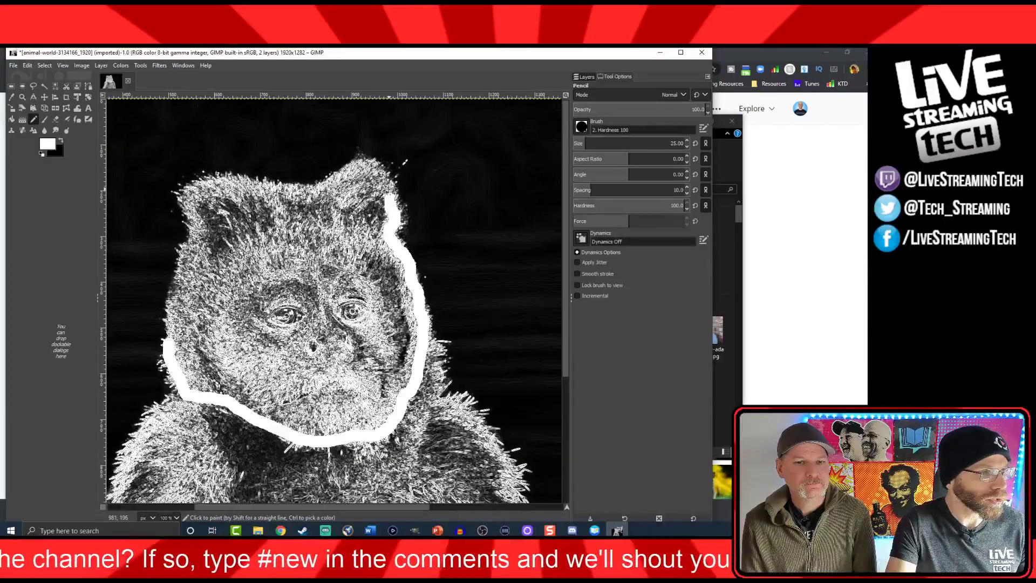
# Continue the white line over both ears and down the remaining side of the face, closing the head outline
pyautogui.moveTo(390, 199)
pyautogui.mouseDown()
pyautogui.moveTo(361, 165)
pyautogui.moveTo(310, 194)
pyautogui.moveTo(196, 188)
pyautogui.moveTo(181, 196)
pyautogui.moveTo(200, 243)
pyautogui.moveTo(190, 216)
pyautogui.moveTo(196, 242)
pyautogui.moveTo(177, 295)
pyautogui.mouseUp()
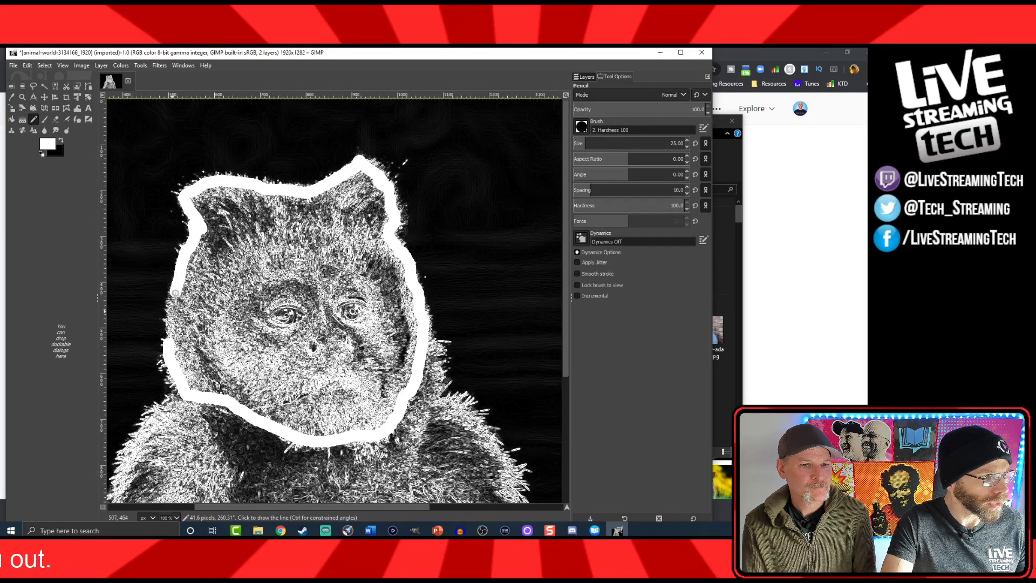
pyautogui.keyDown('shift'); pyautogui.click(174, 307); pyautogui.keyUp('shift')
pyautogui.keyDown('shift'); pyautogui.click(170, 321); pyautogui.keyUp('shift')
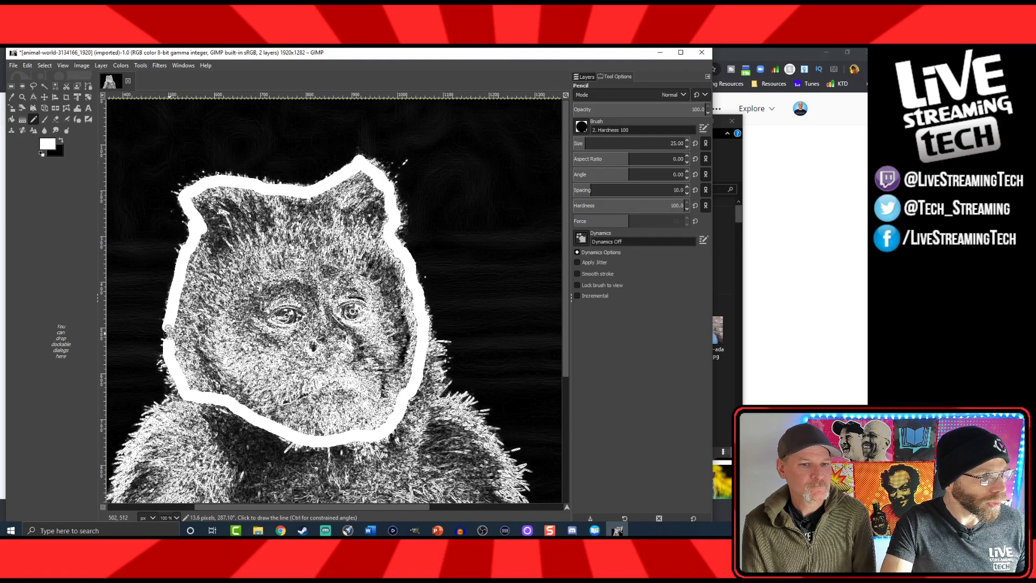
pyautogui.keyDown('shift'); pyautogui.click(167, 328); pyautogui.keyUp('shift')
pyautogui.keyDown('shift'); pyautogui.click(168, 346); pyautogui.keyUp('shift')
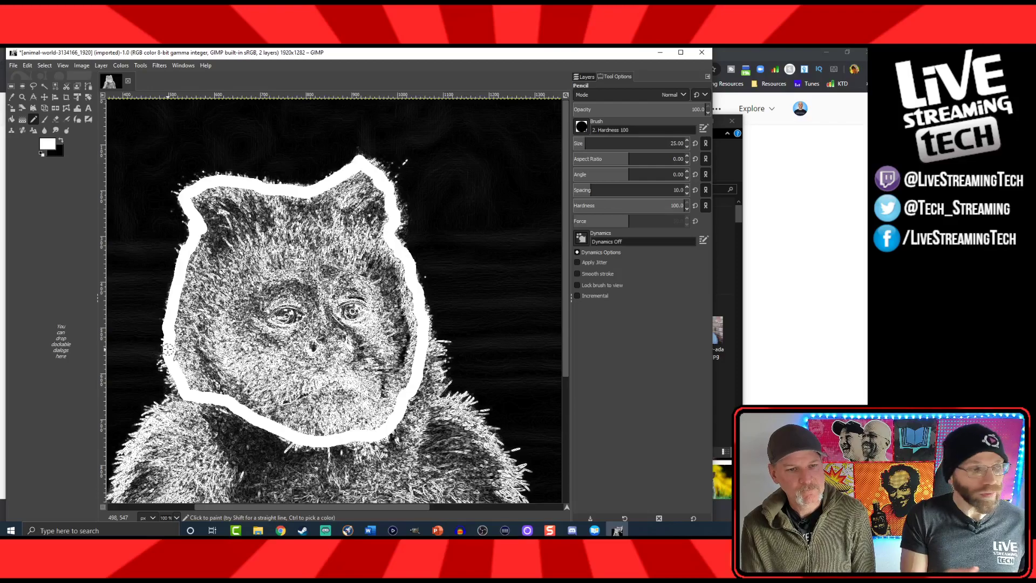
# Try a freehand stroke and connected straight pencil segments across the monkey's face
pyautogui.moveTo(203, 321)
pyautogui.mouseDown()
pyautogui.moveTo(255, 264)
pyautogui.moveTo(313, 282)
pyautogui.moveTo(509, 248)
pyautogui.moveTo(495, 251)
pyautogui.mouseUp()
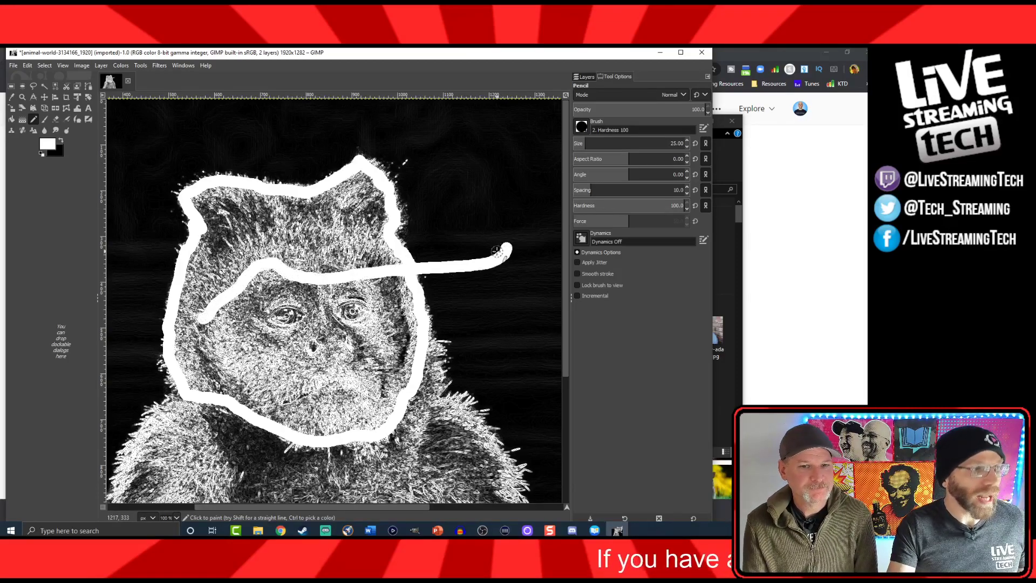
pyautogui.hotkey('ctrl', 'z')
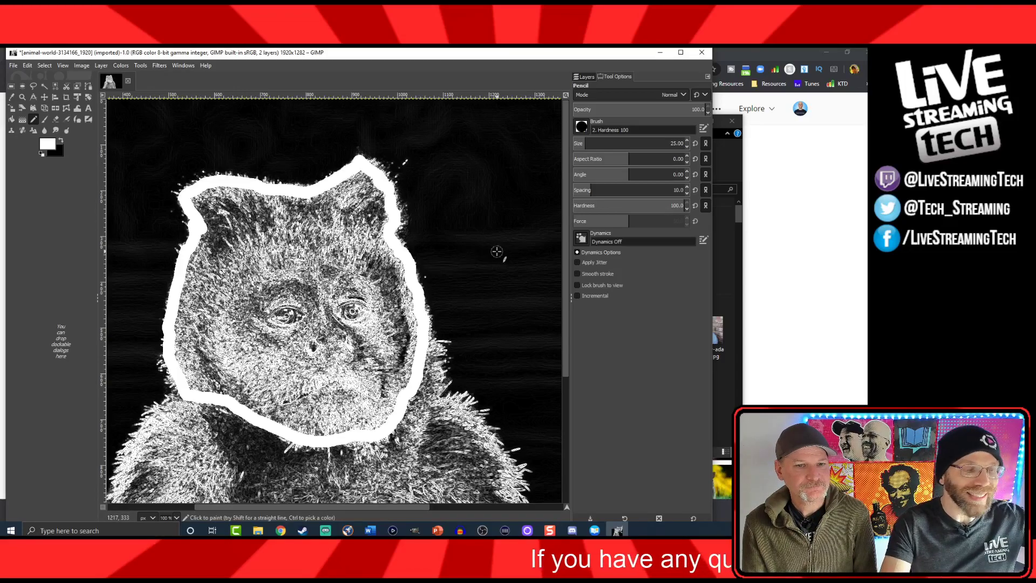
pyautogui.click(202, 332)
pyautogui.keyDown('shift'); pyautogui.click(284, 314); pyautogui.keyUp('shift')
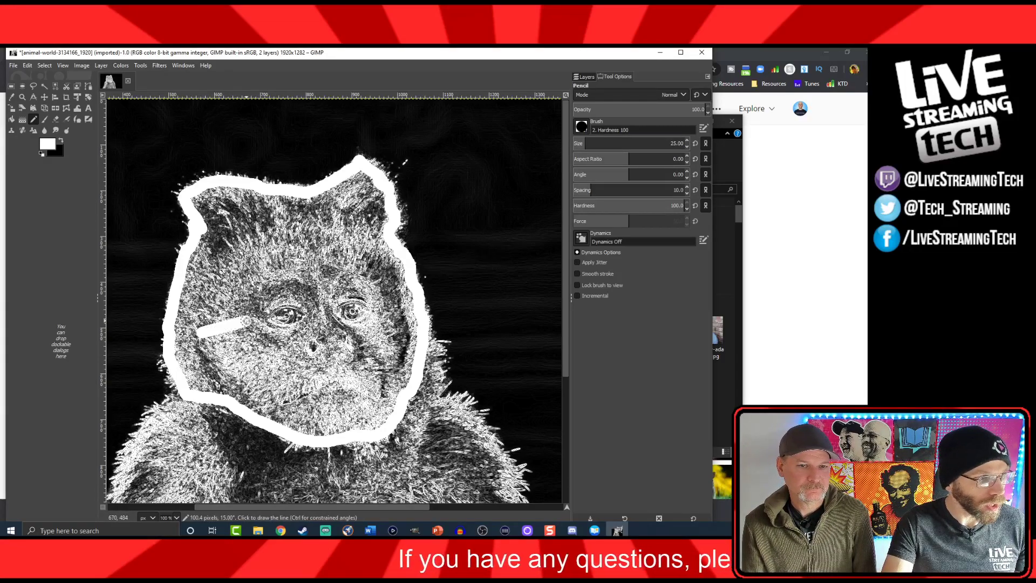
pyautogui.keyDown('shift'); pyautogui.click(324, 244); pyautogui.keyUp('shift')
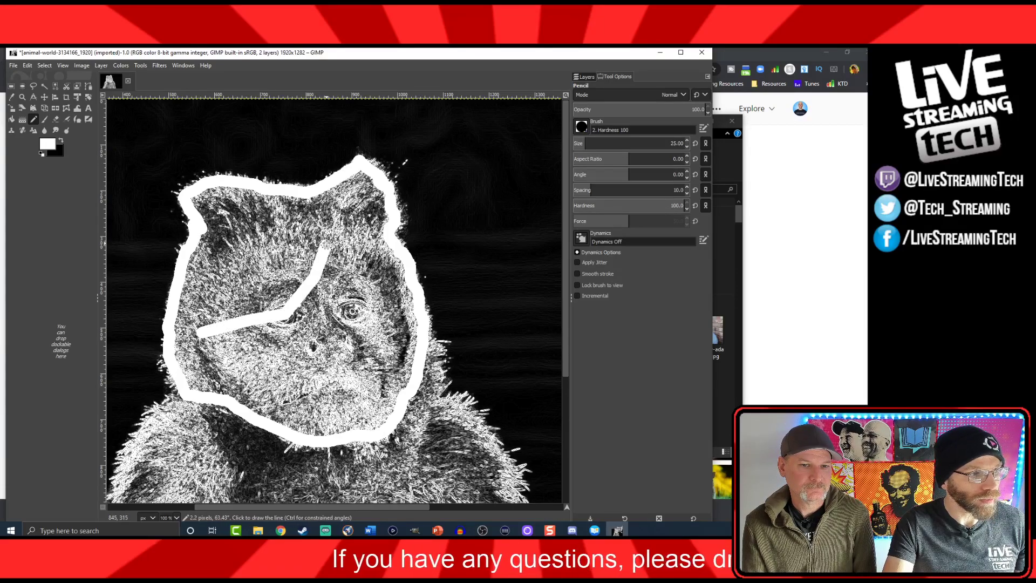
pyautogui.hotkey('ctrl', 'z')
pyautogui.hotkey('ctrl', 'z')
pyautogui.hotkey('ctrl', 'z')
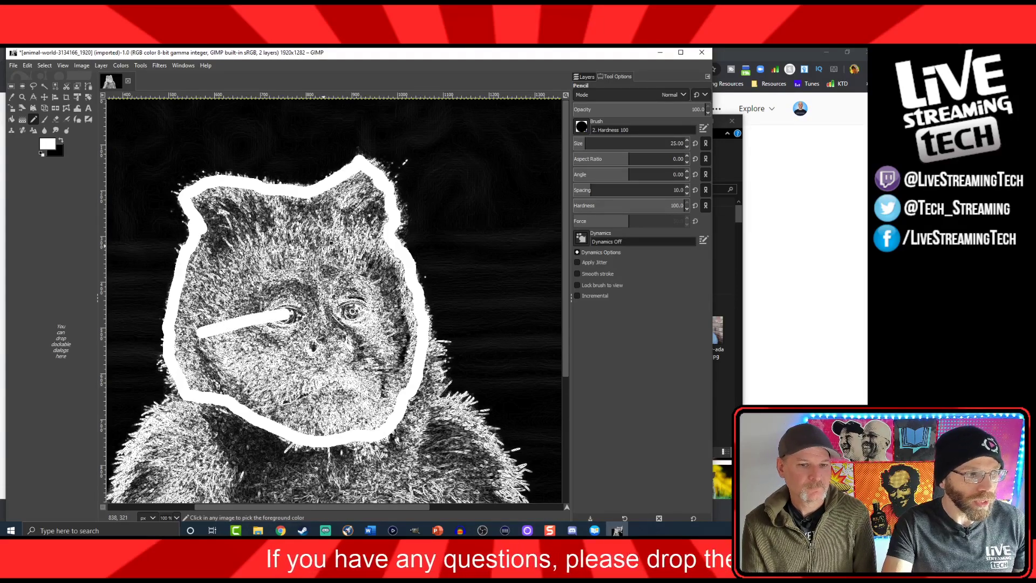
pyautogui.hotkey('ctrl', 'z')
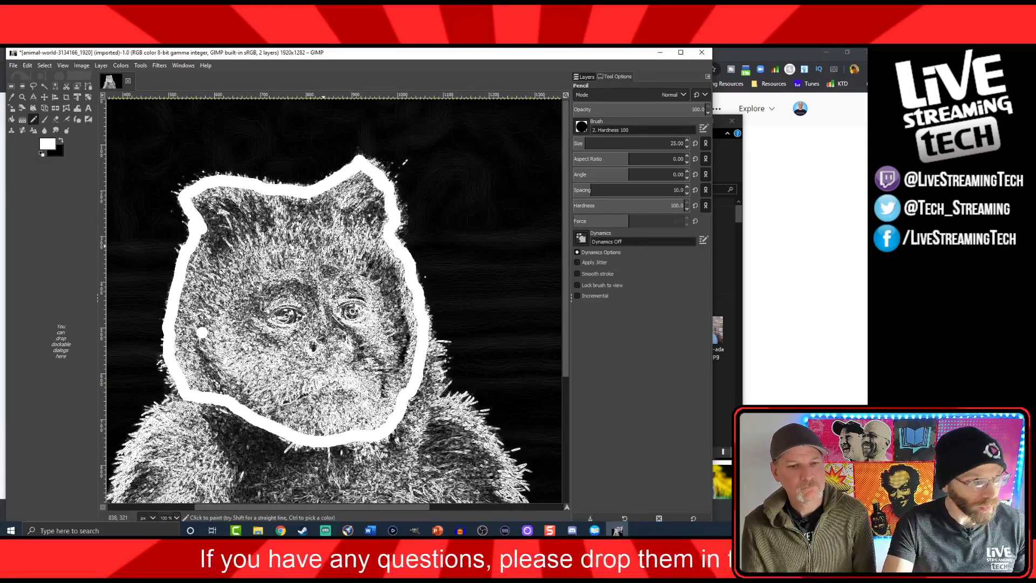
# Select the white head outline with Fuzzy Select at threshold 15.0 and invert the selection
pyautogui.click(45, 86)
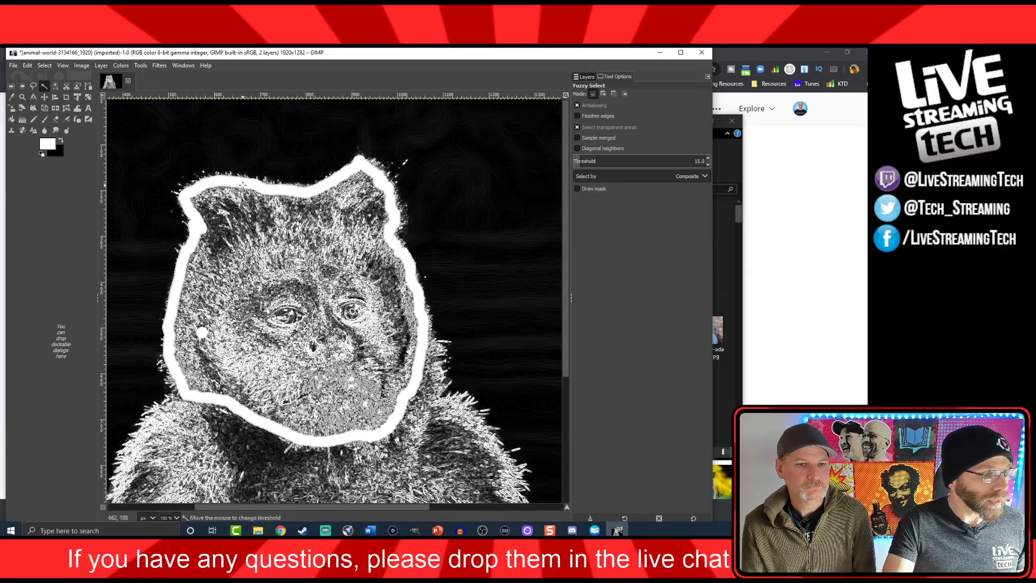
pyautogui.moveTo(243, 184); pyautogui.dragTo(243, 184)
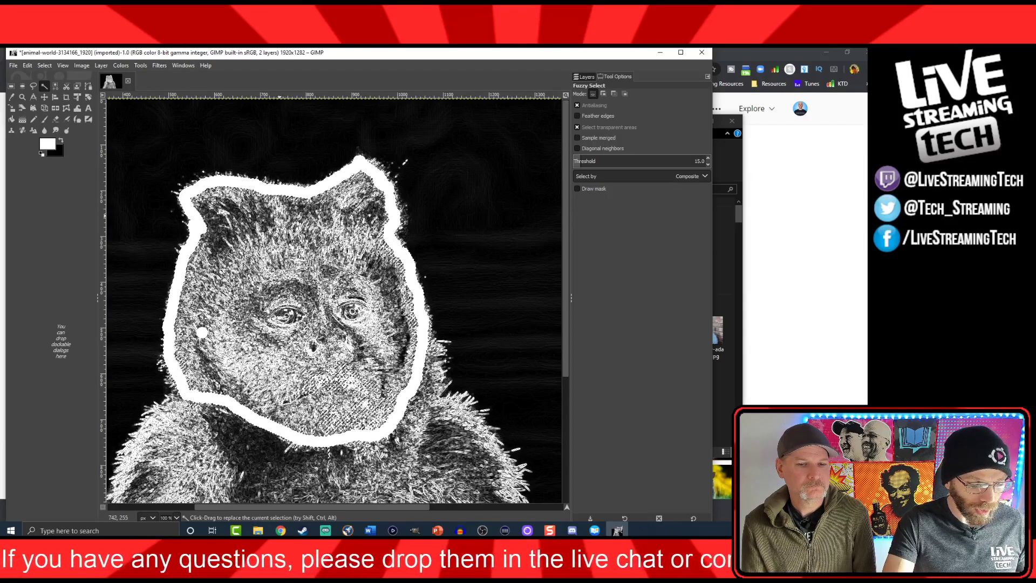
pyautogui.press('ctrl')
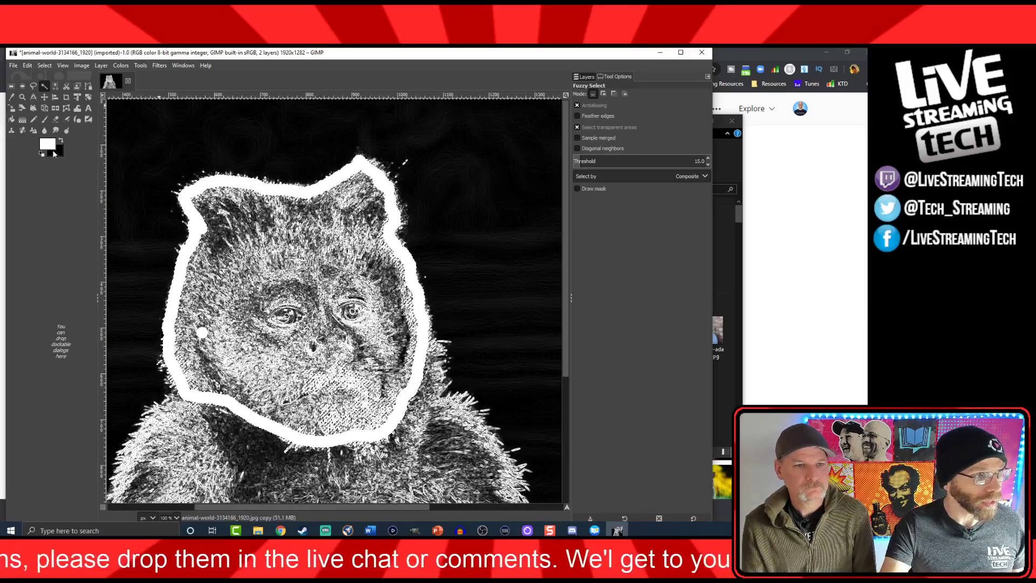
pyautogui.click(60, 142)
pyautogui.click(61, 141)
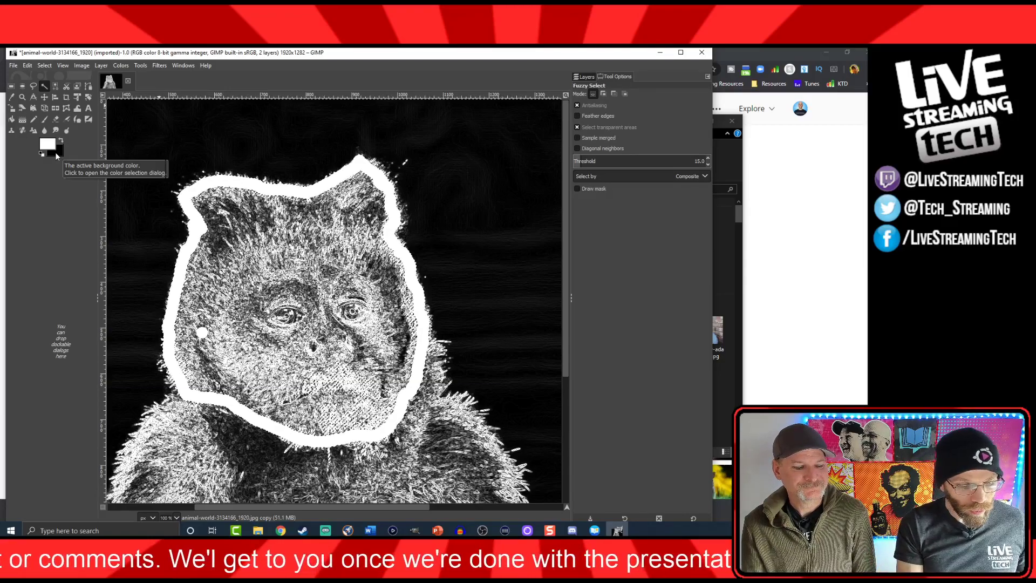
# Fill the inverted selection with the black background color, leaving only the white head outline
pyautogui.press('ctrl')
pyautogui.hotkey('ctrl', ',')
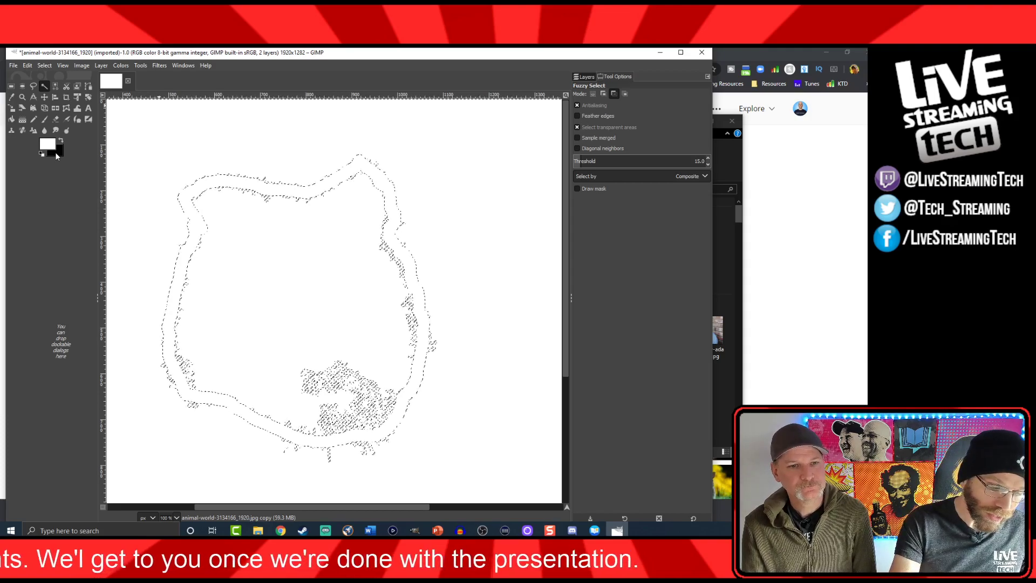
pyautogui.hotkey('ctrl', '.')
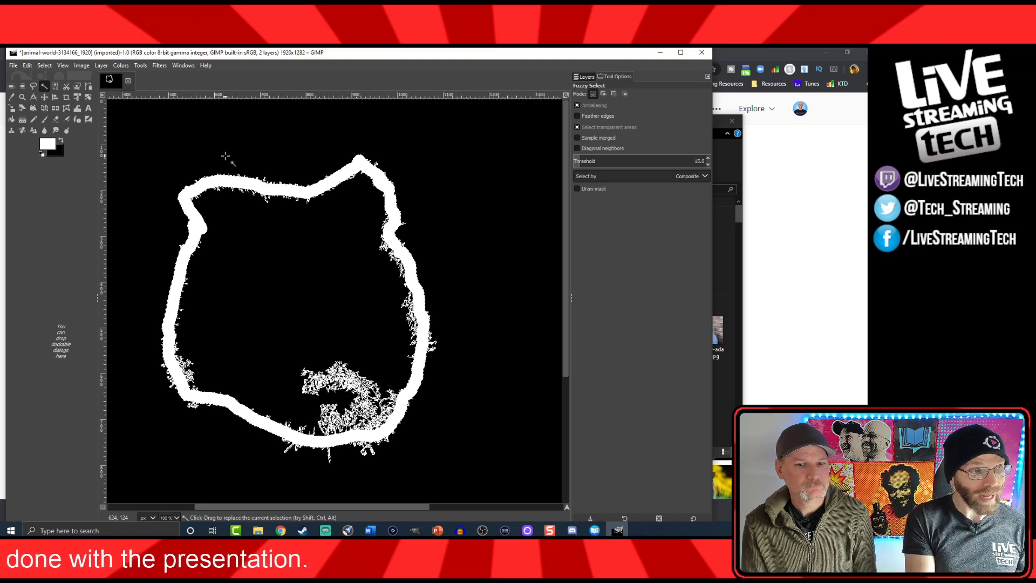
# Fill the area inside the head outline with white and clear the selection
pyautogui.press('ctrl')
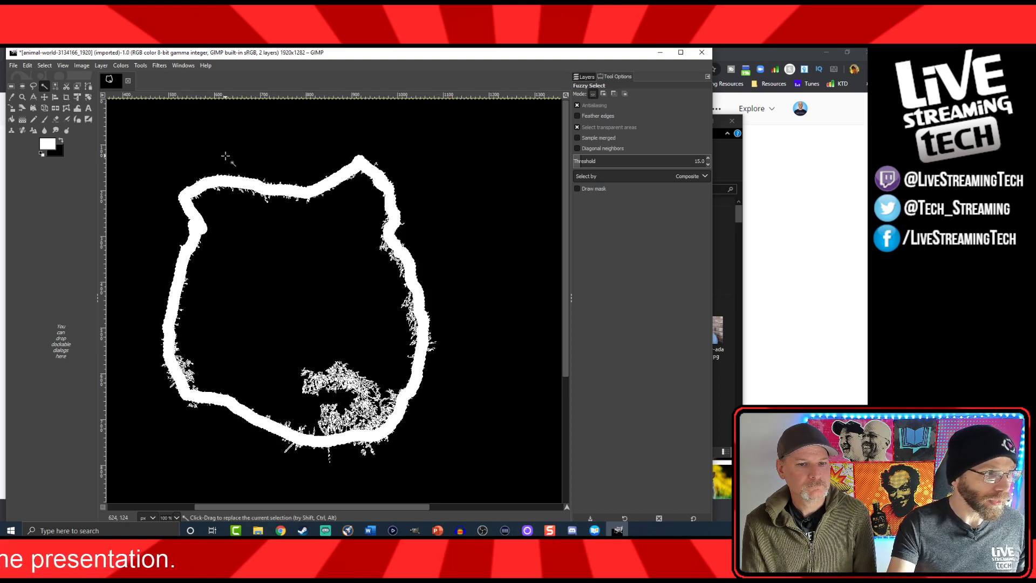
pyautogui.press('ctrl')
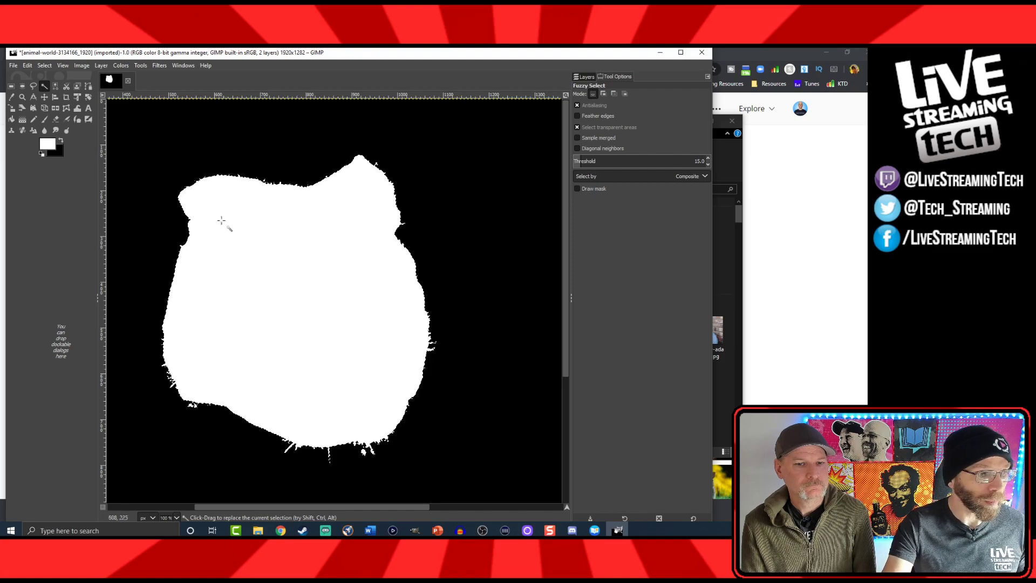
pyautogui.hotkey('ctrl', 'shift')
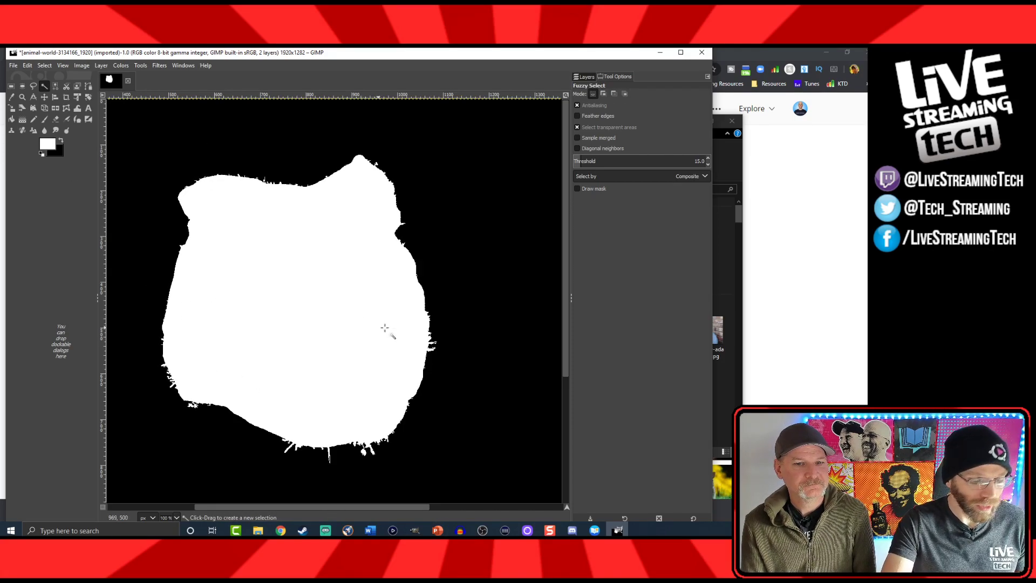
# Copy the whole black-and-white head silhouette and hide its layer
pyautogui.press('ctrl')
pyautogui.hotkey('ctrl', 'c')
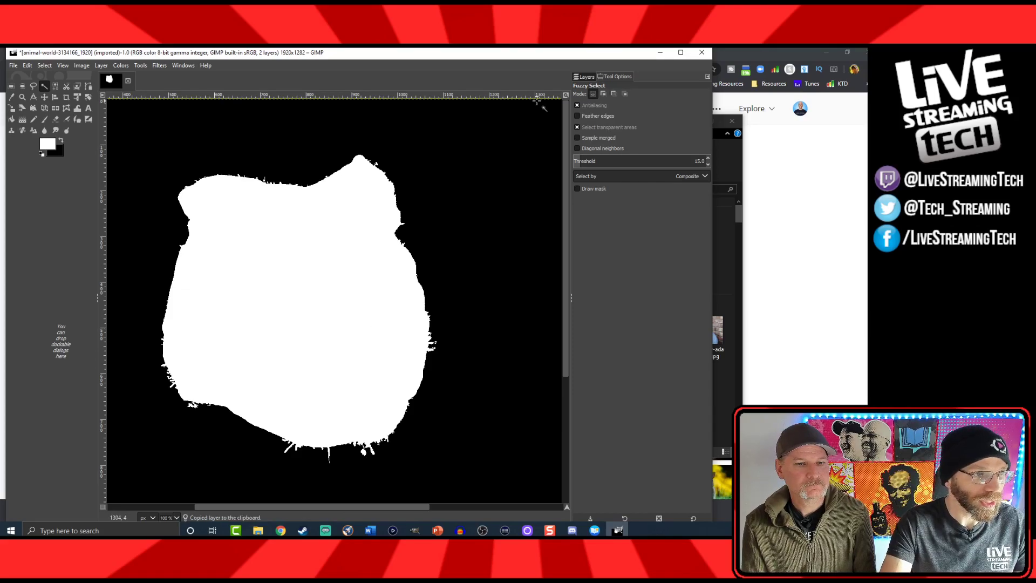
pyautogui.click(583, 77)
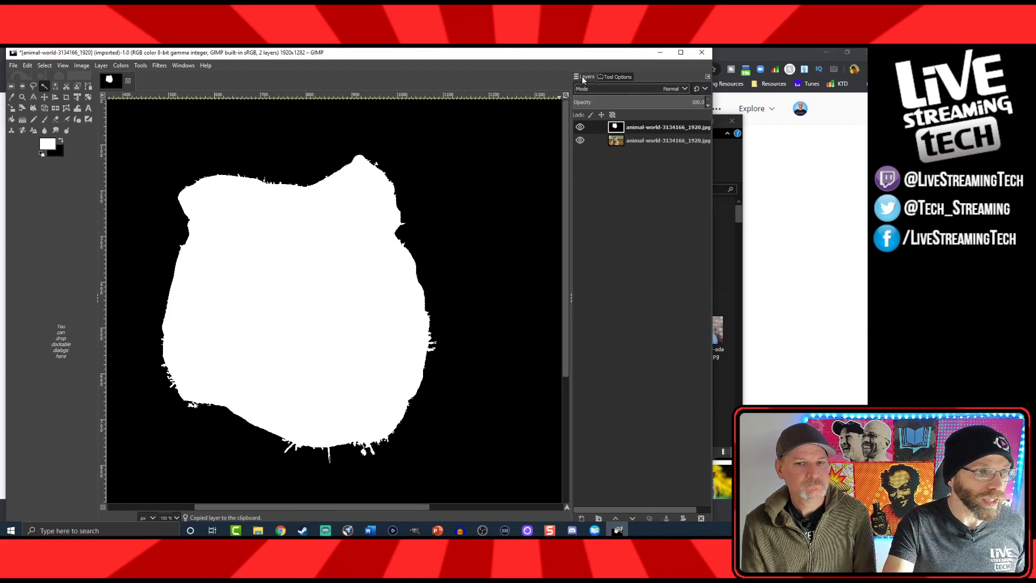
pyautogui.click(580, 128)
# Add a White (full opacity) layer mask to the photo layer and anchor the copied head silhouette in it
pyautogui.click(617, 142)
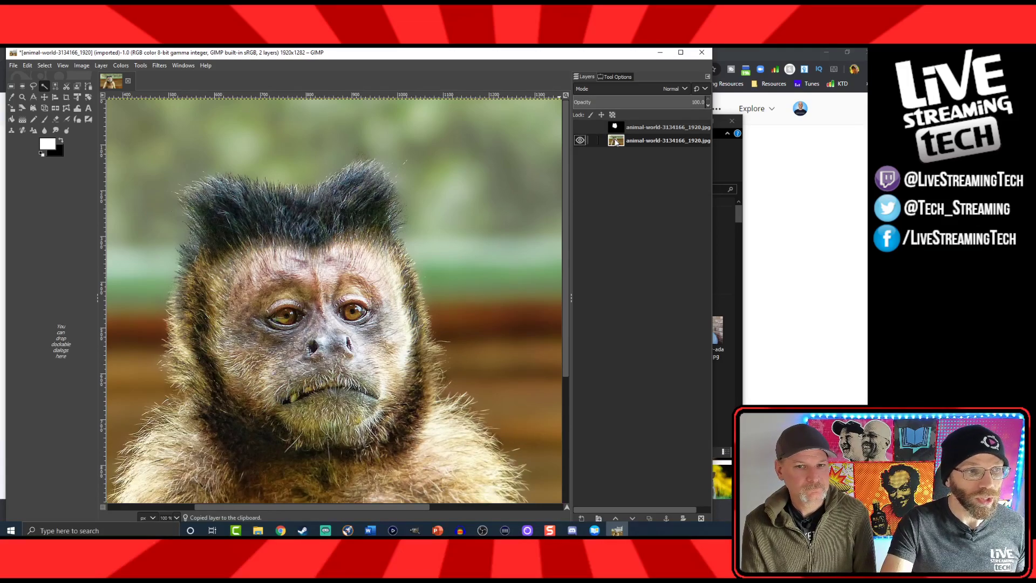
pyautogui.rightClick(616, 142)
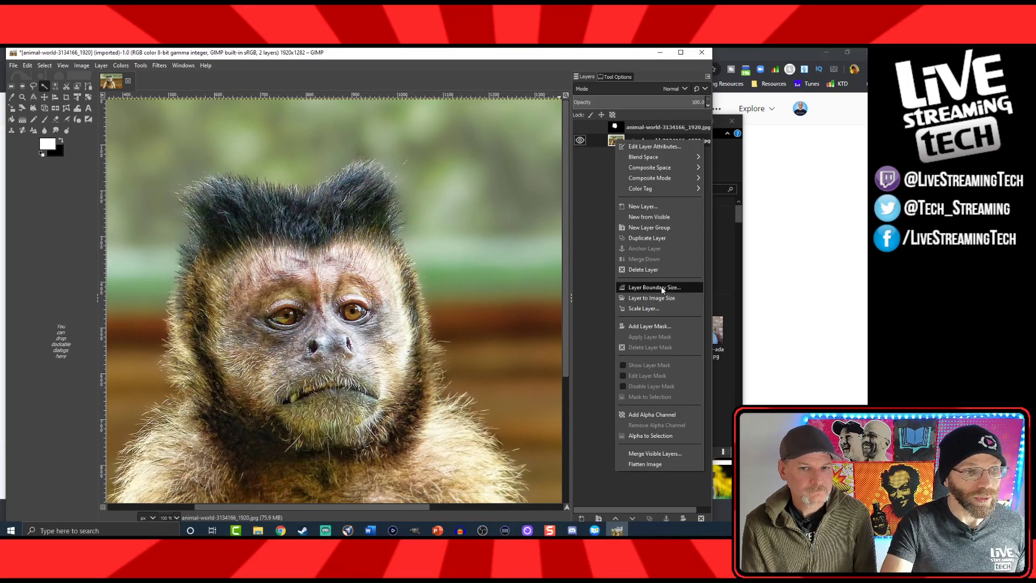
pyautogui.click(650, 326)
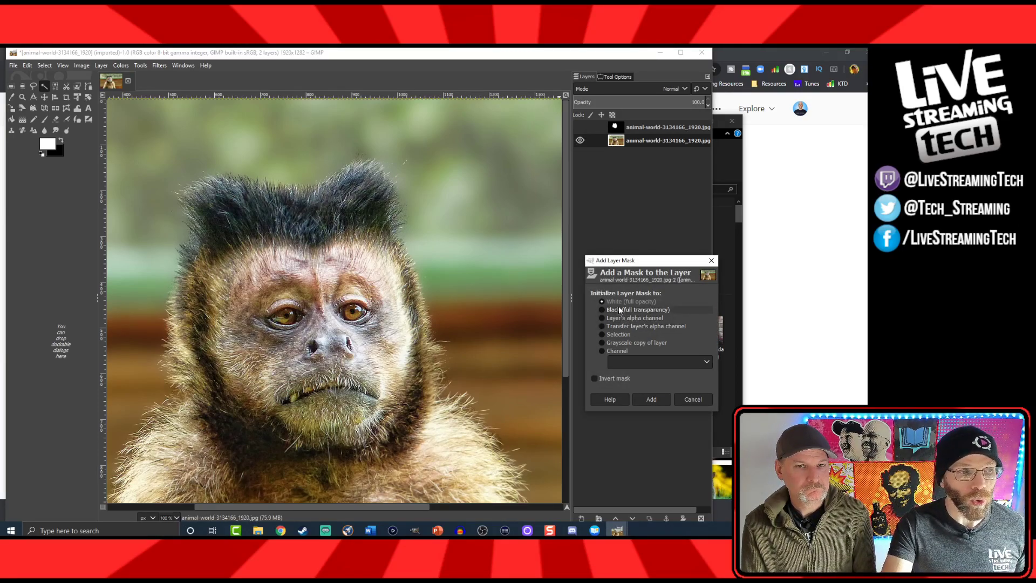
pyautogui.click(644, 400)
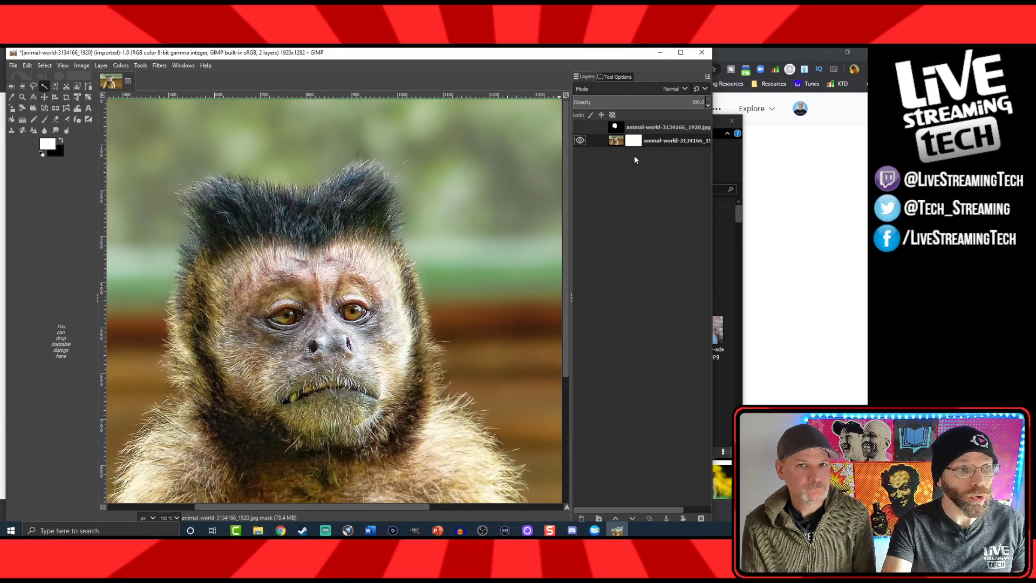
pyautogui.hotkey('ctrl', 'v')
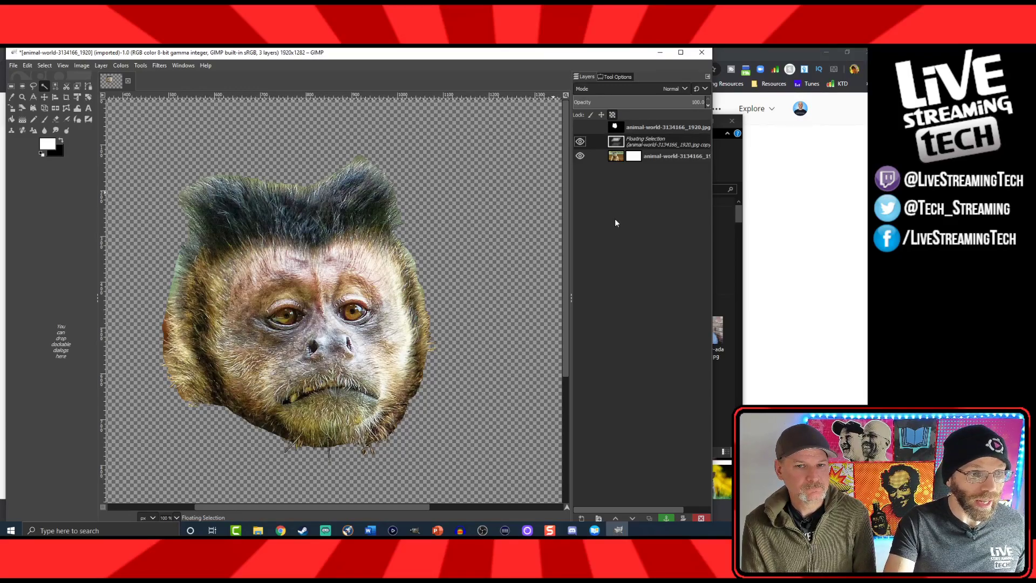
pyautogui.click(667, 519)
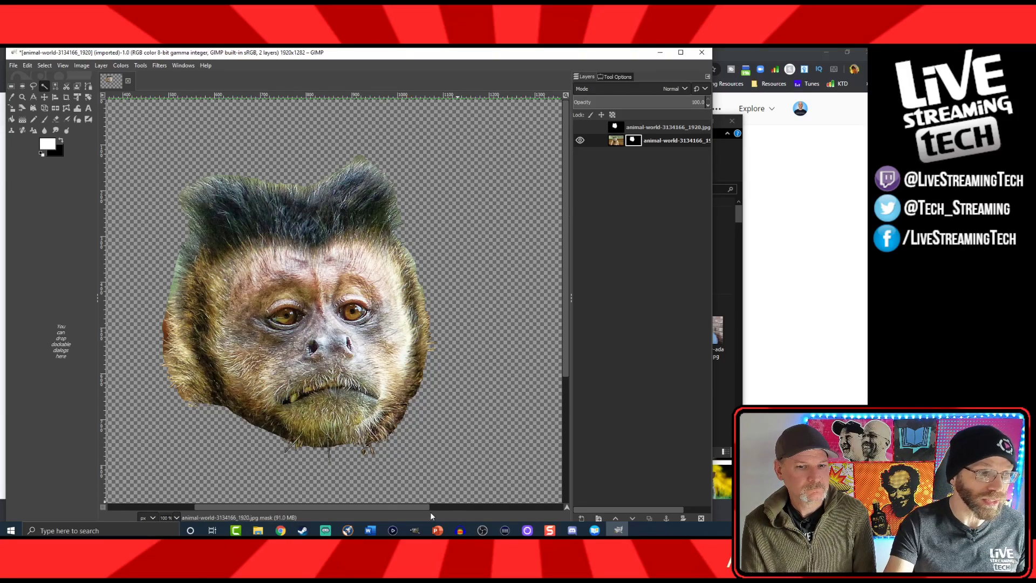
# Fuzzy-select the reddish background patch beside the monkey's left-hand cheek on the photo layer and black it out in the layer mask
pyautogui.scroll(2, 390, 480)
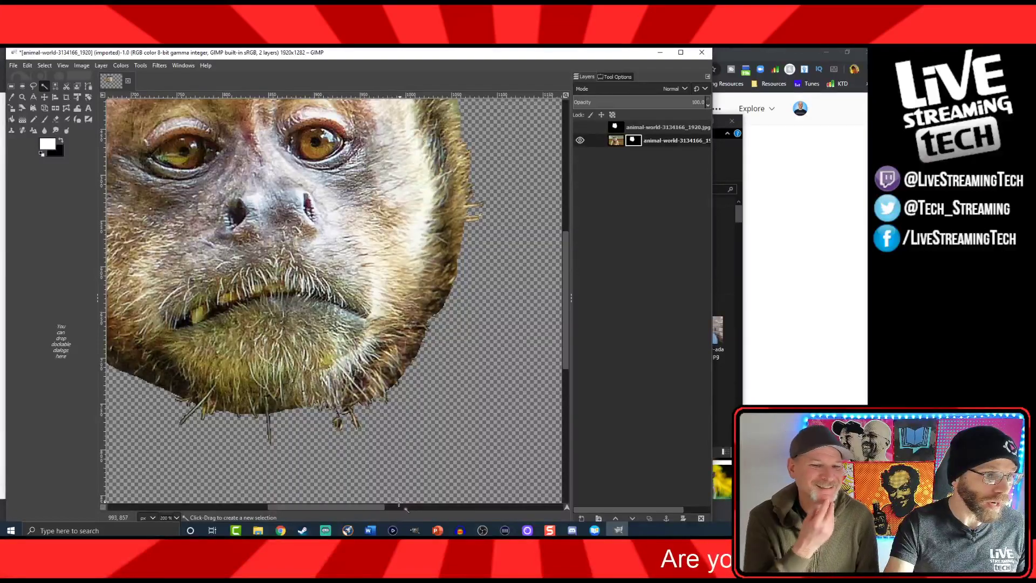
pyautogui.moveTo(378, 507); pyautogui.dragTo(323, 502)
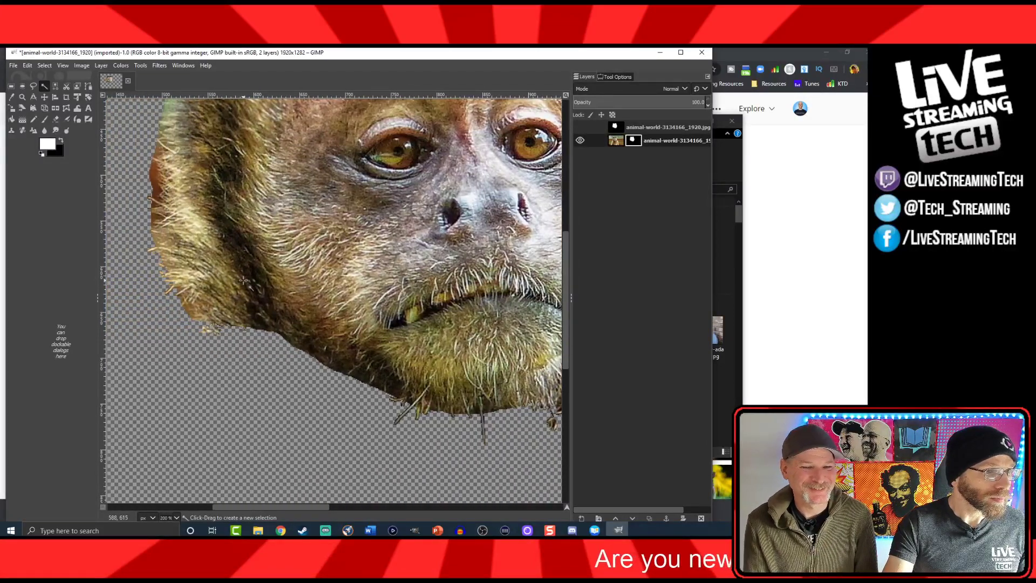
pyautogui.scroll(3, 442, 323)
pyautogui.click(612, 144)
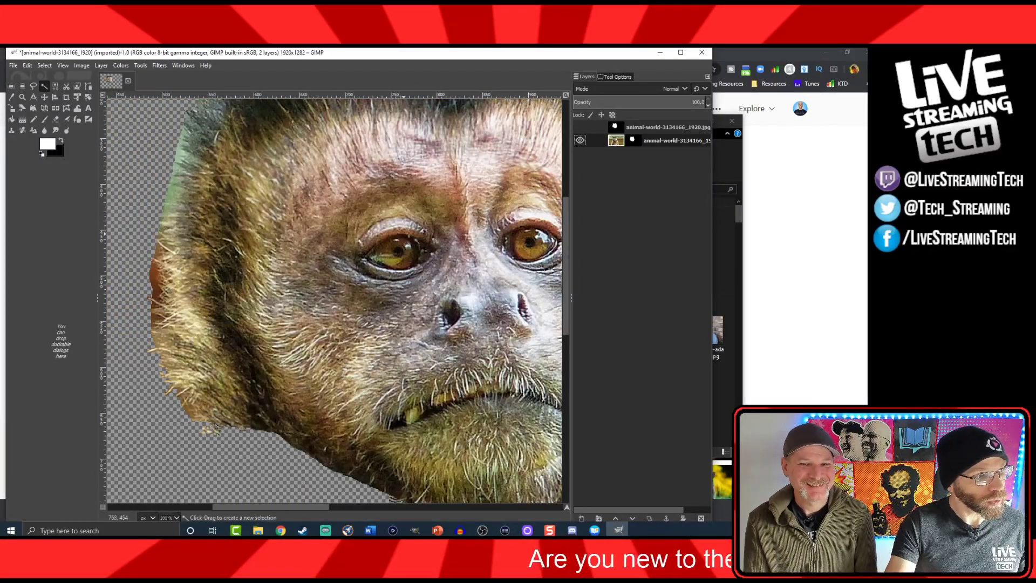
pyautogui.click(156, 274)
pyautogui.click(157, 276)
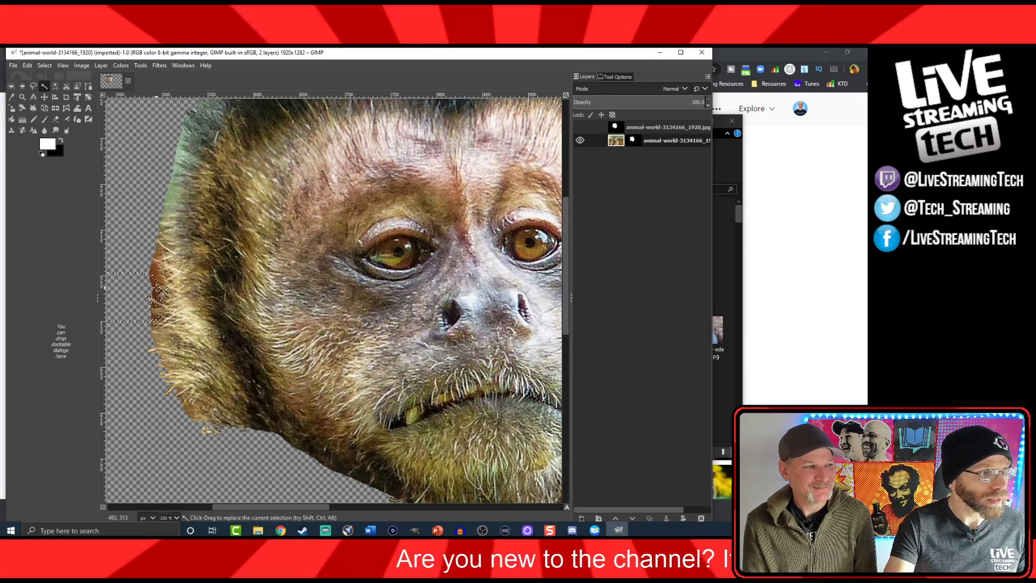
pyautogui.click(633, 140)
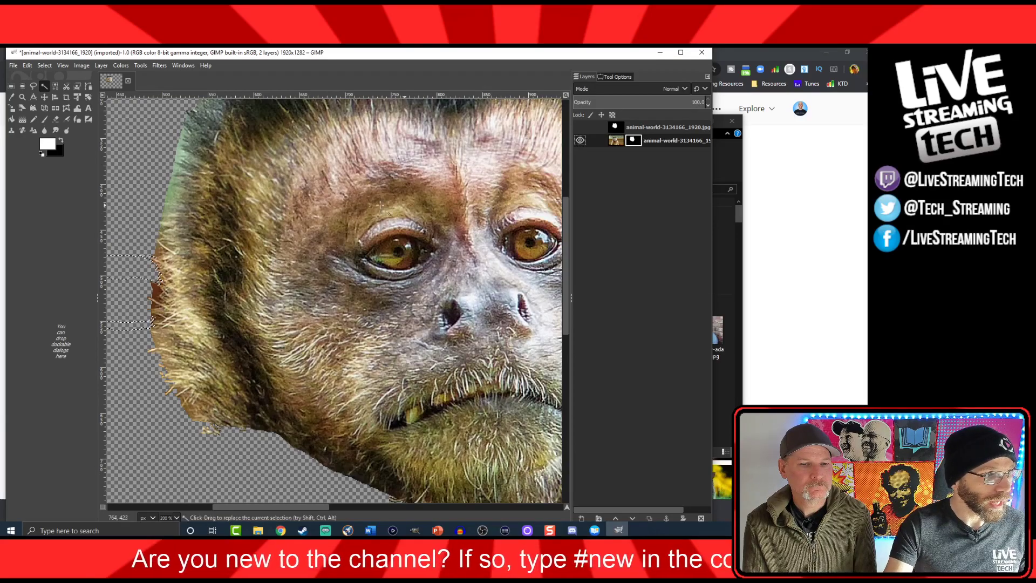
# Select the green background fringe above that cheek on the photo layer and remove it through the layer mask
pyautogui.click(616, 140)
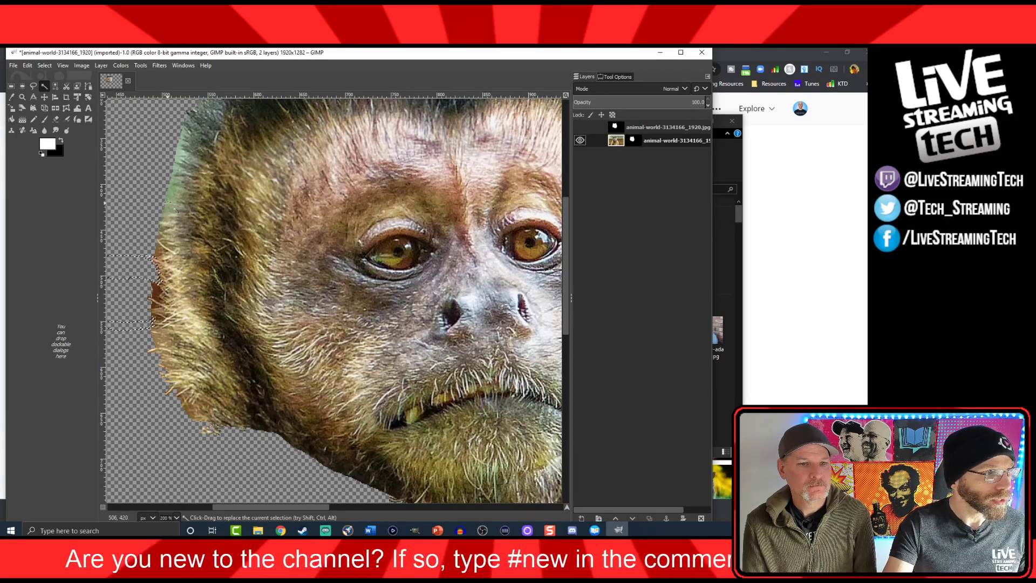
pyautogui.click(171, 194)
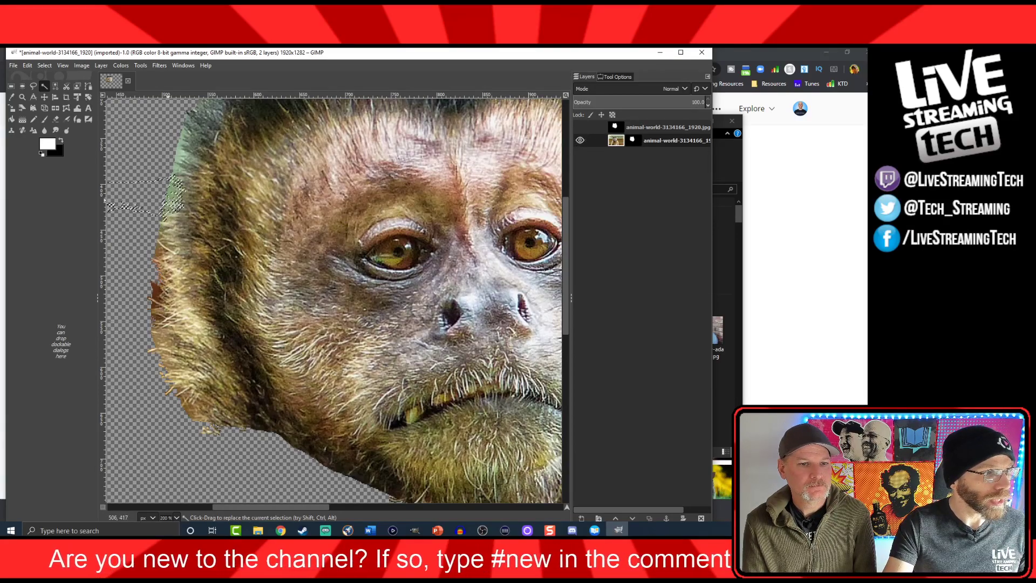
pyautogui.click(628, 139)
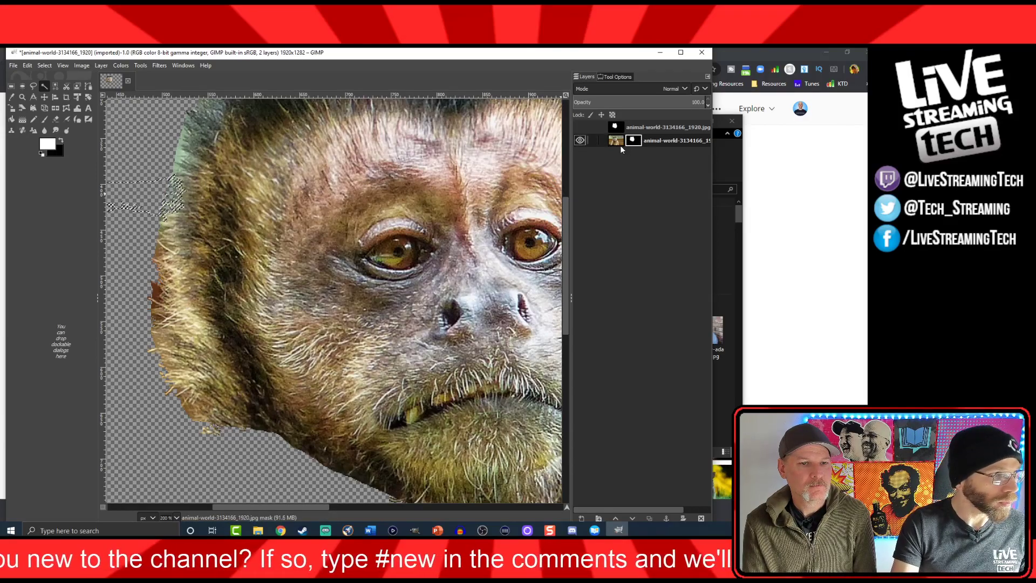
pyautogui.press('Delete')
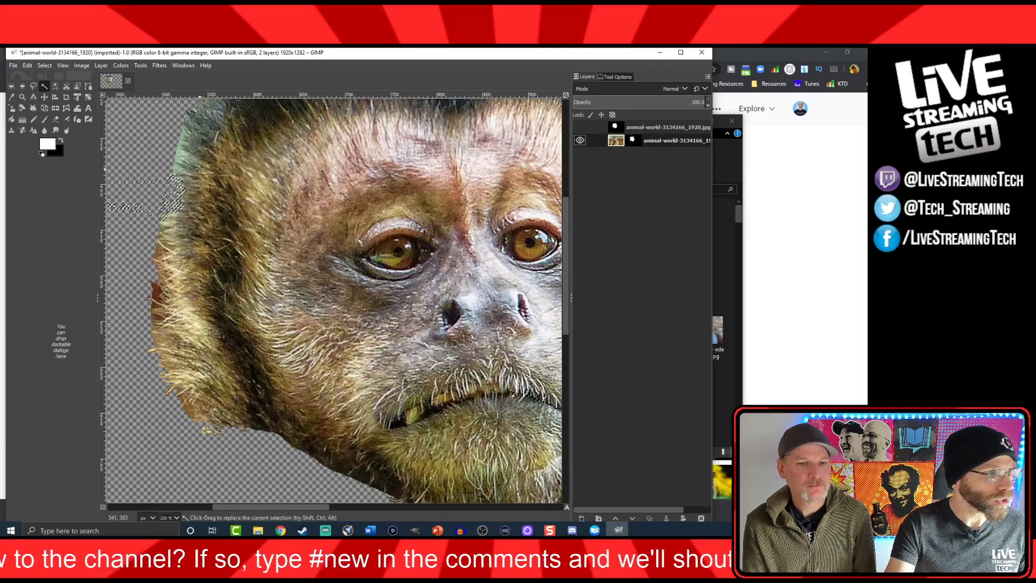
# Select the green fringe higher up, beside the dark hair, on the photo layer and remove it through the mask
pyautogui.hotkey('ctrl', 'z')
pyautogui.hotkey('ctrl', 'z')
pyautogui.hotkey('ctrl', 'z')
pyautogui.click(615, 139)
pyautogui.click(629, 143)
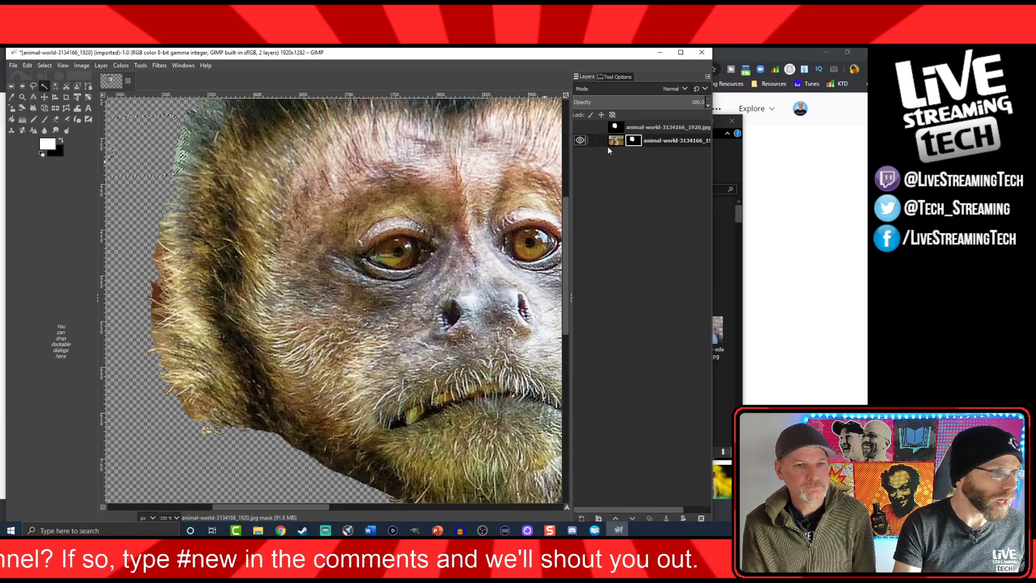
pyautogui.press('Delete')
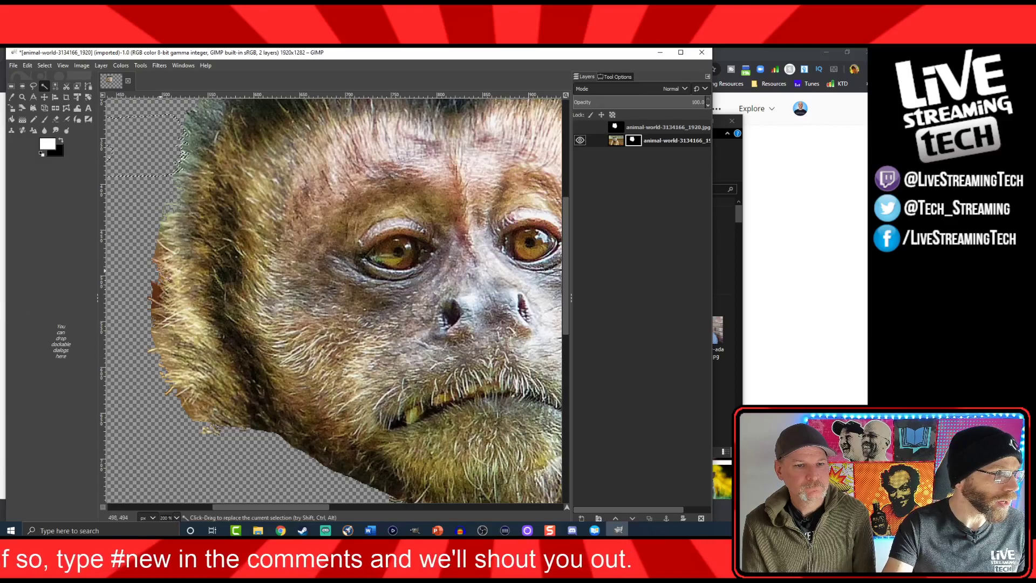
# Reselect the leftover reddish patch at the cheek's outer edge on the photo layer and mask it out
pyautogui.click(162, 253)
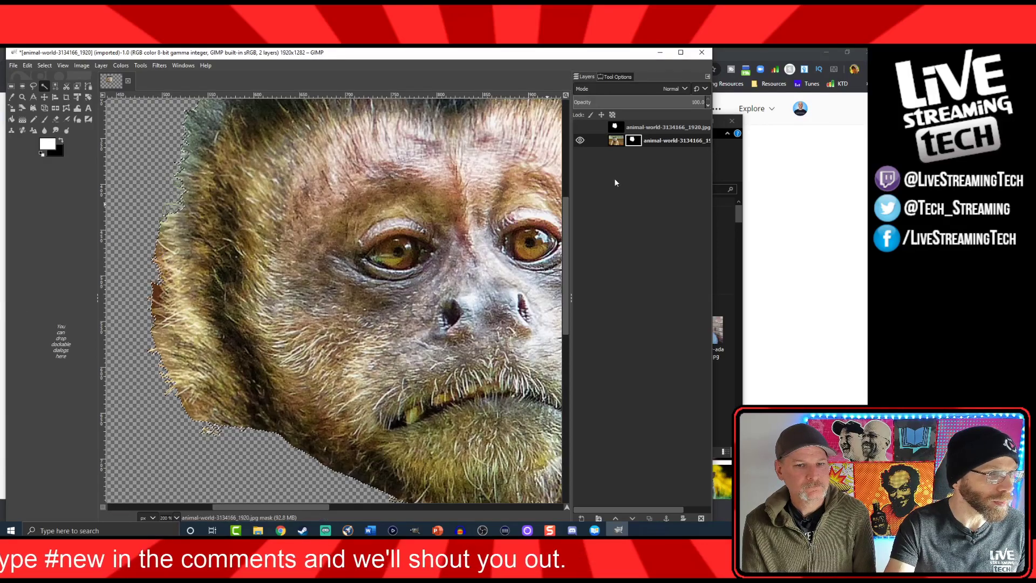
pyautogui.click(612, 145)
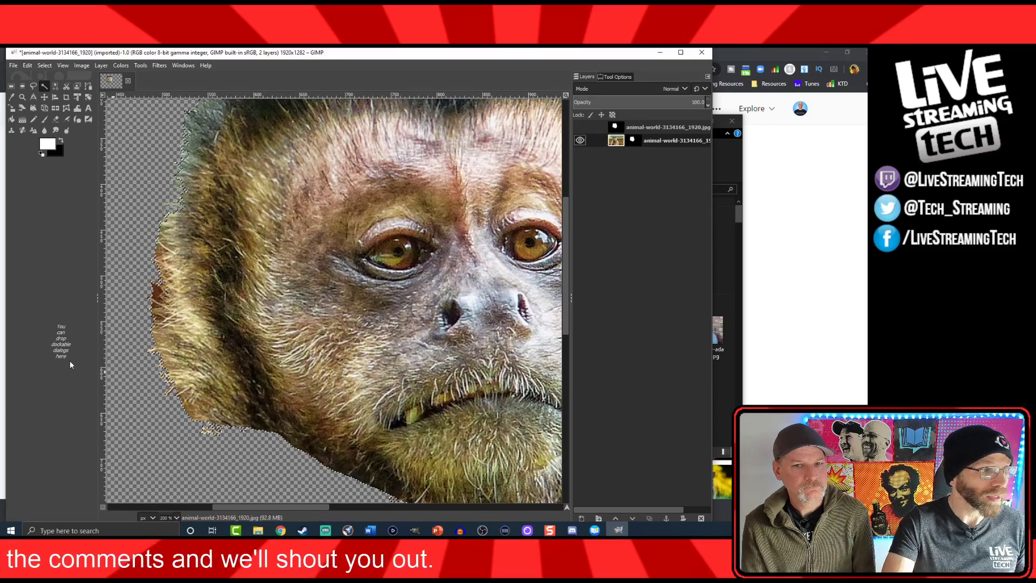
pyautogui.click(157, 294)
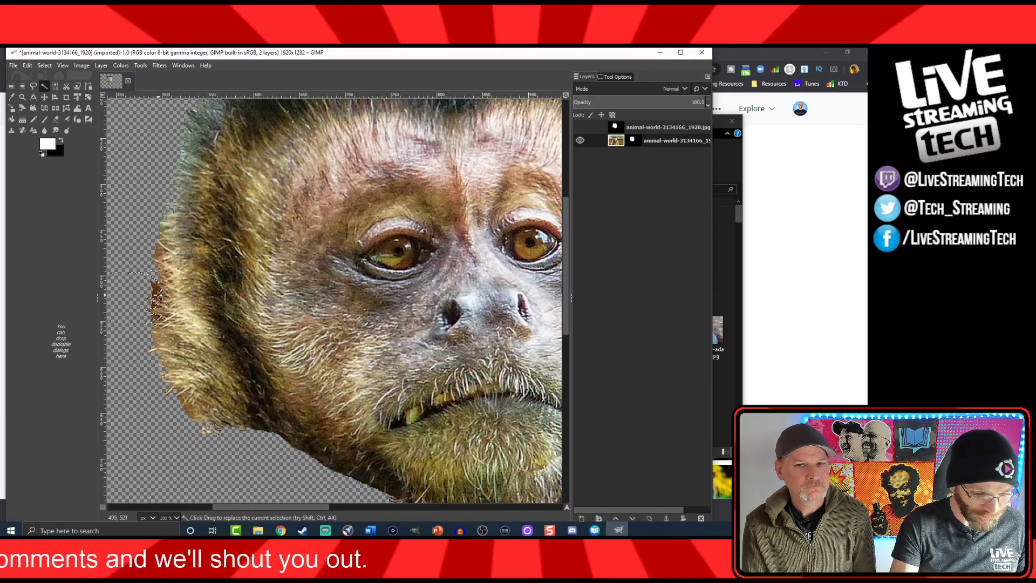
pyautogui.click(630, 142)
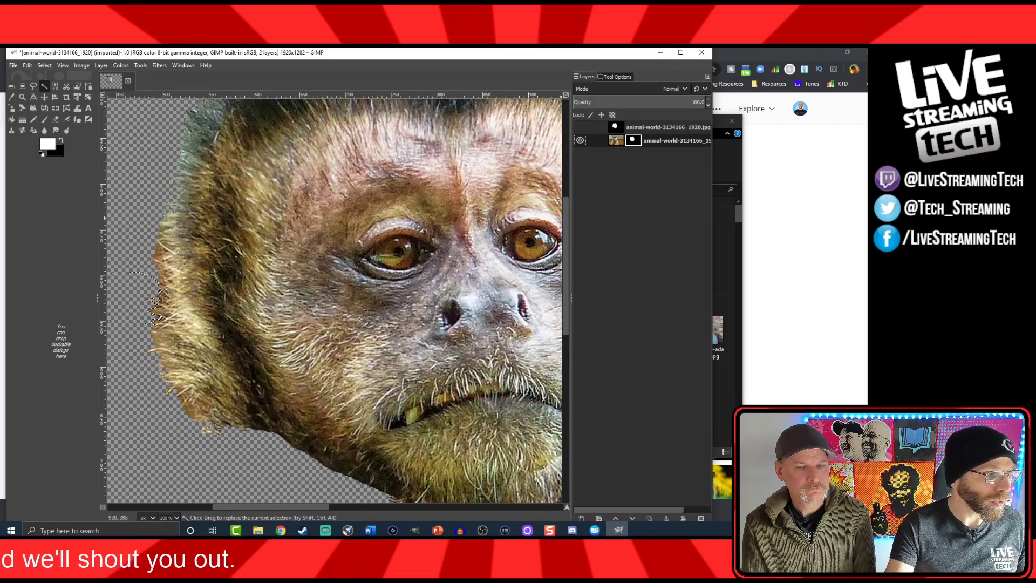
# Select the stray background along the lower edge of the same cheek and remove it through the layer mask
pyautogui.click(617, 142)
pyautogui.click(187, 401)
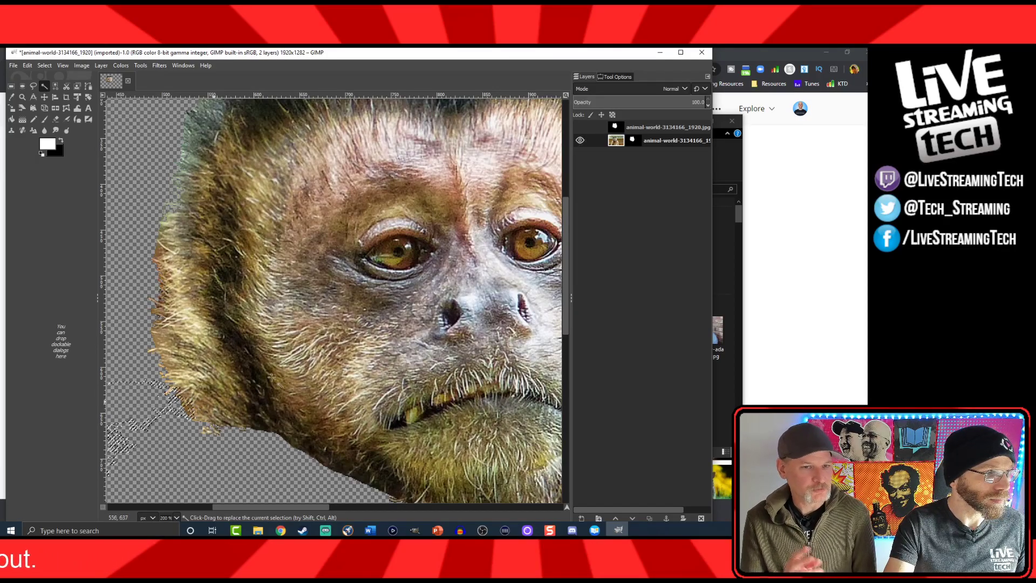
pyautogui.click(633, 141)
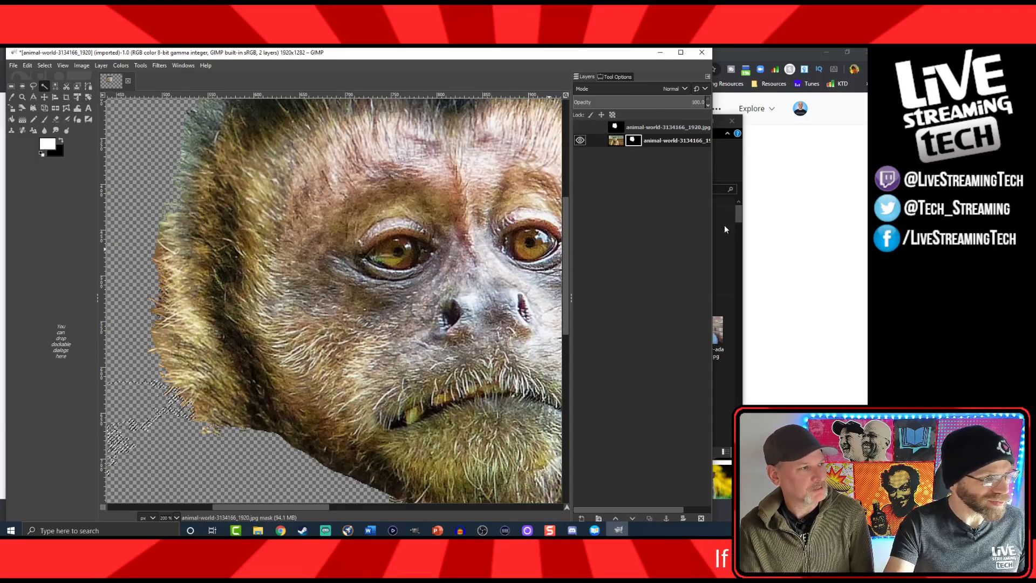
# Examine the cutout's edges around the hair, the other cheek and the chin, plus the whole masked head
pyautogui.scroll(10, 371, 304)
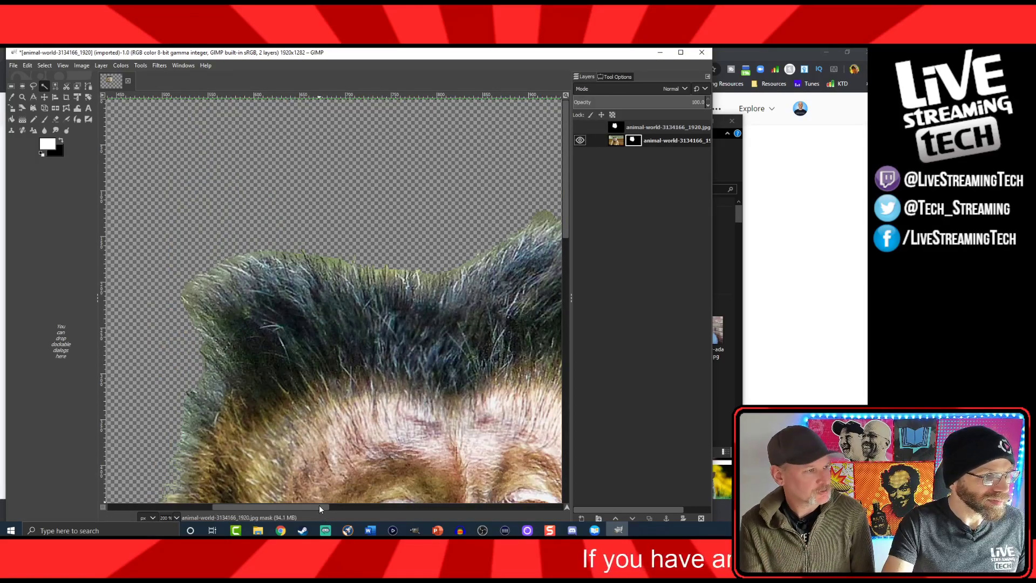
pyautogui.hscroll(5, 383, 407)
pyautogui.scroll(-2, 355, 409)
pyautogui.scroll(-5, 355, 408)
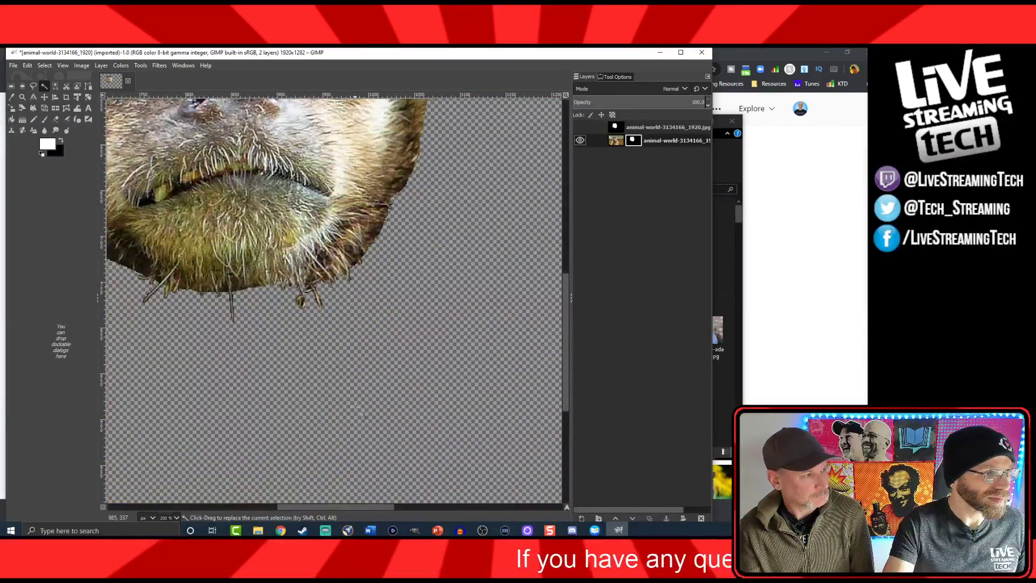
pyautogui.scroll(3, 355, 408)
pyautogui.scroll(-2, 367, 424)
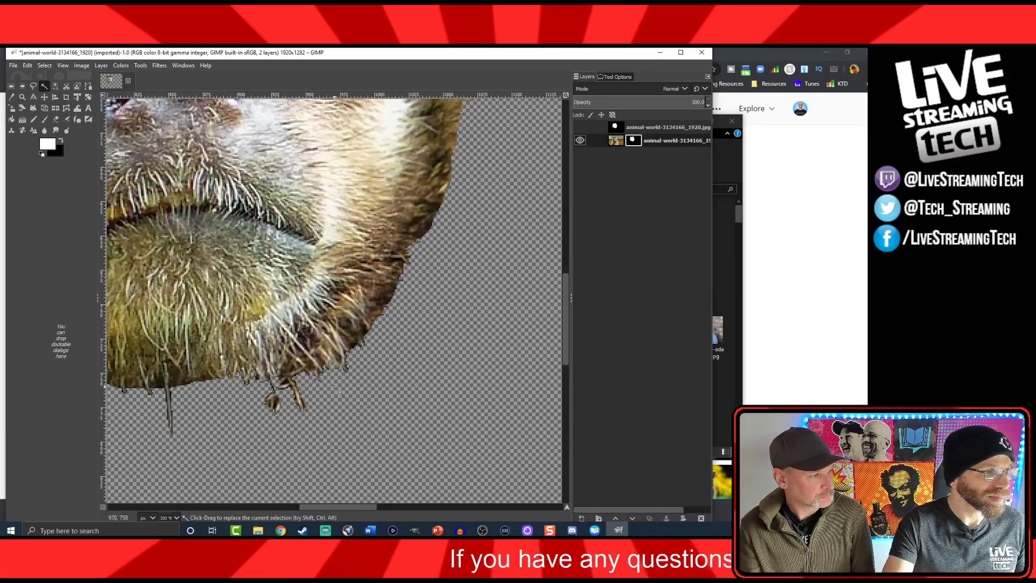
pyautogui.scroll(-4, 345, 404)
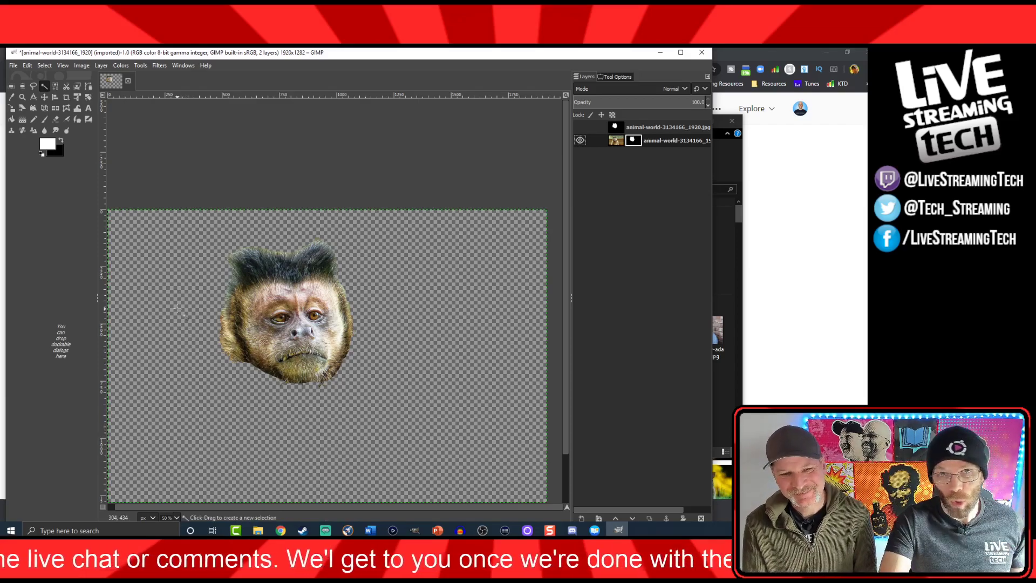
pyautogui.click(45, 66)
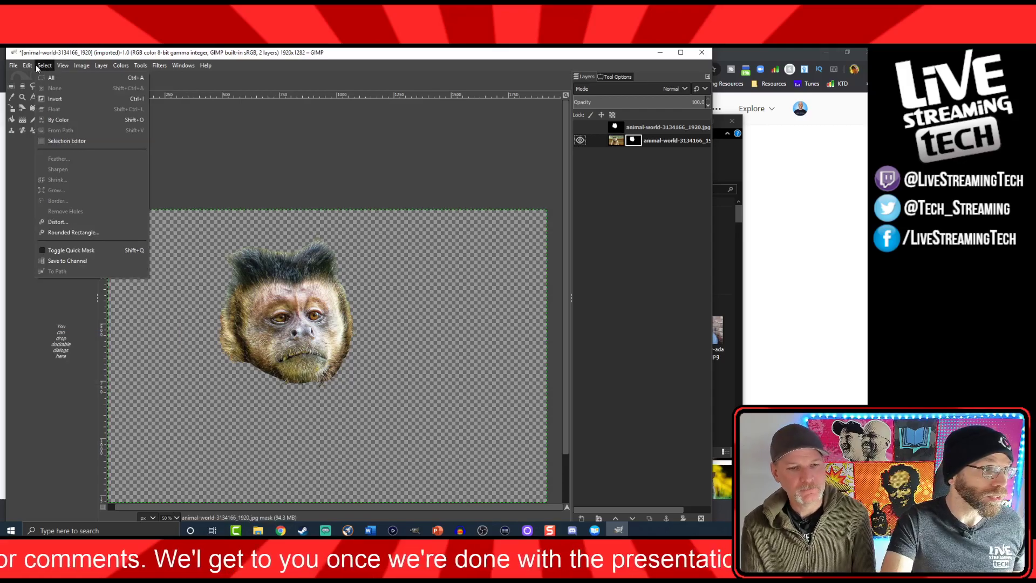
pyautogui.click(38, 68)
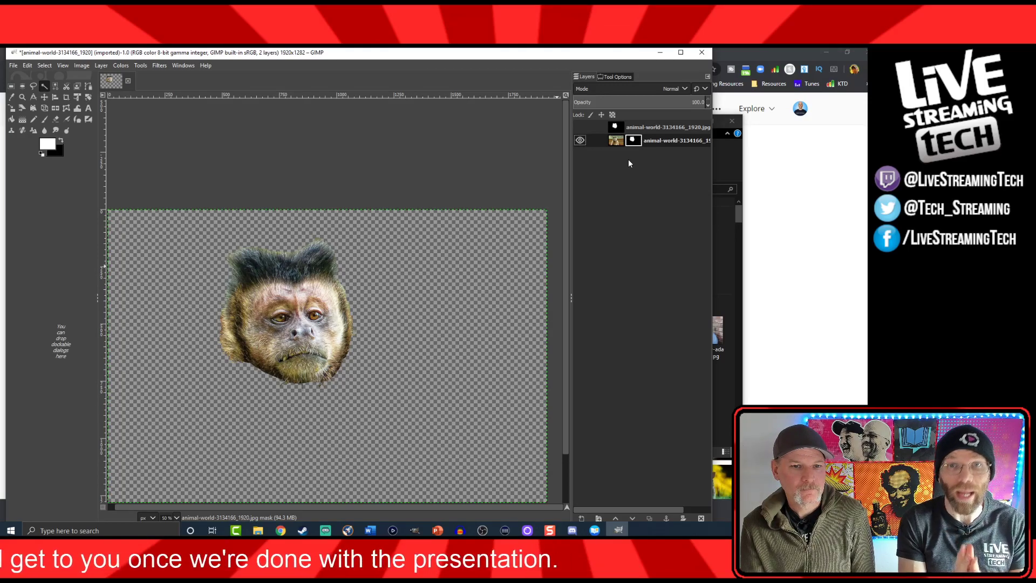
# Save the image as MONKEY.xcf in the YT LST ASSETS folder on the DATA (D:) drive
pyautogui.hotkey('ctrl', 's')
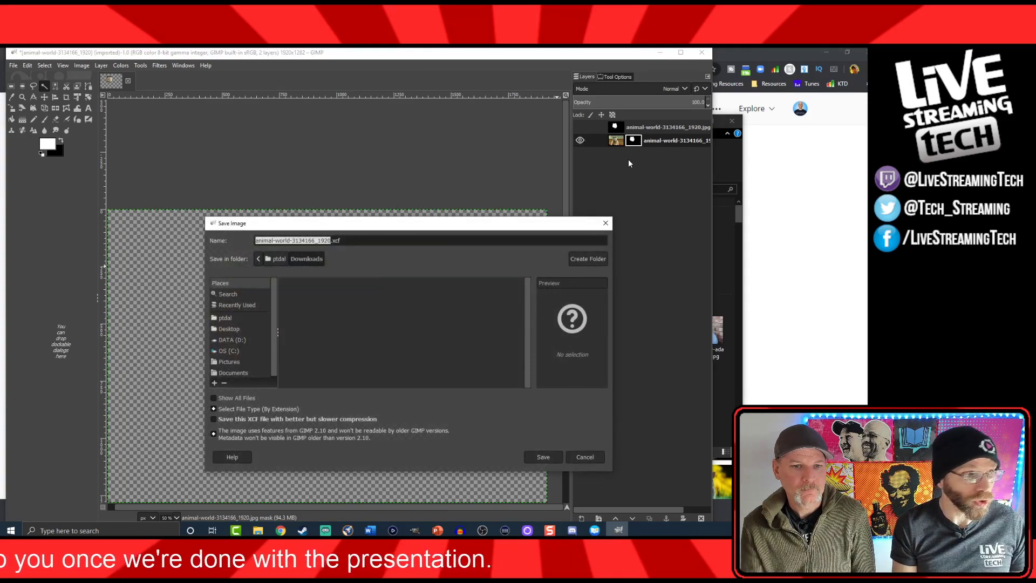
pyautogui.write('MONKEY')
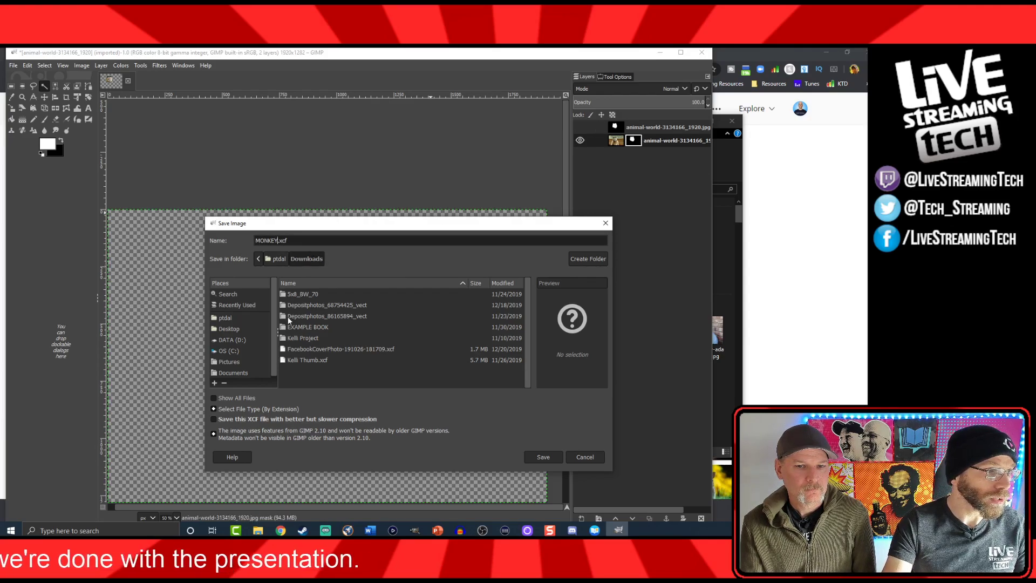
pyautogui.click(234, 341)
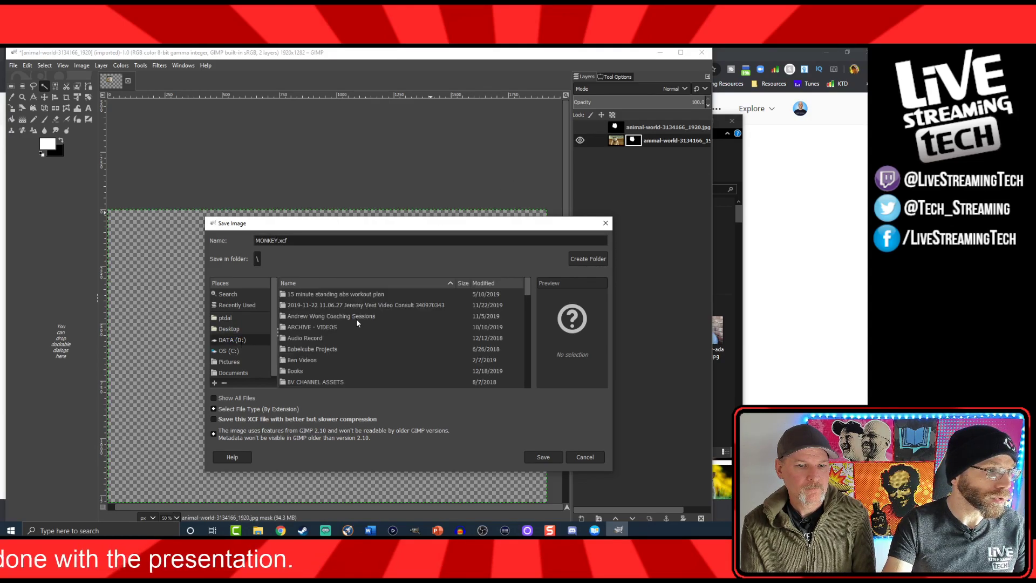
pyautogui.scroll(-5, 356, 319)
pyautogui.scroll(-5, 312, 351)
pyautogui.doubleClick(306, 367)
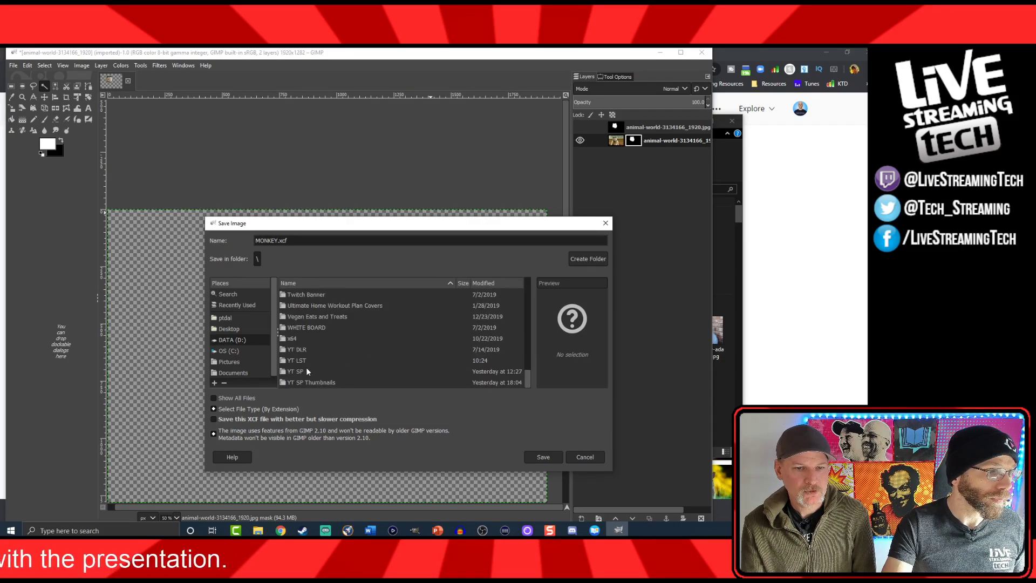
pyautogui.doubleClick(292, 305)
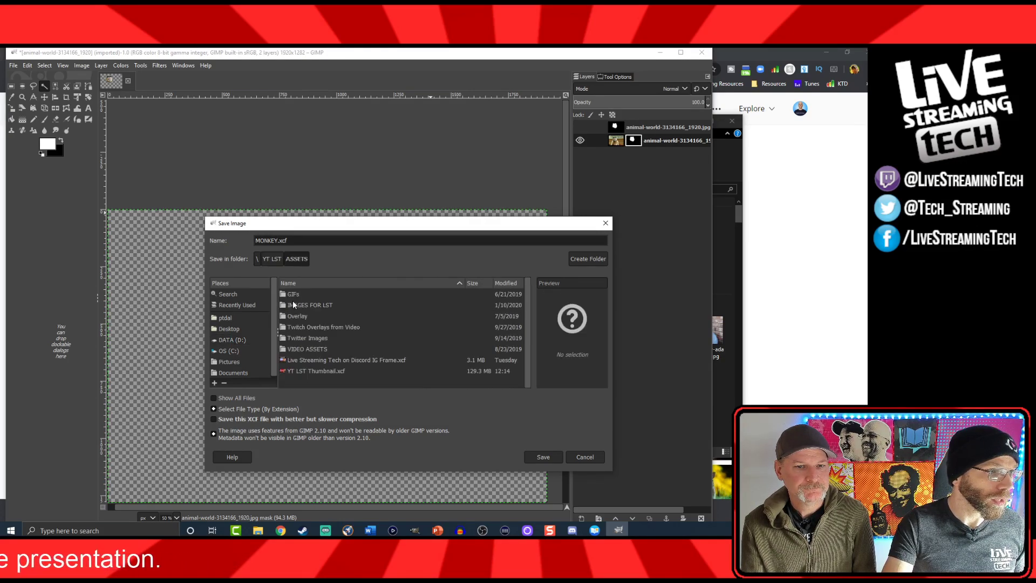
pyautogui.click(537, 456)
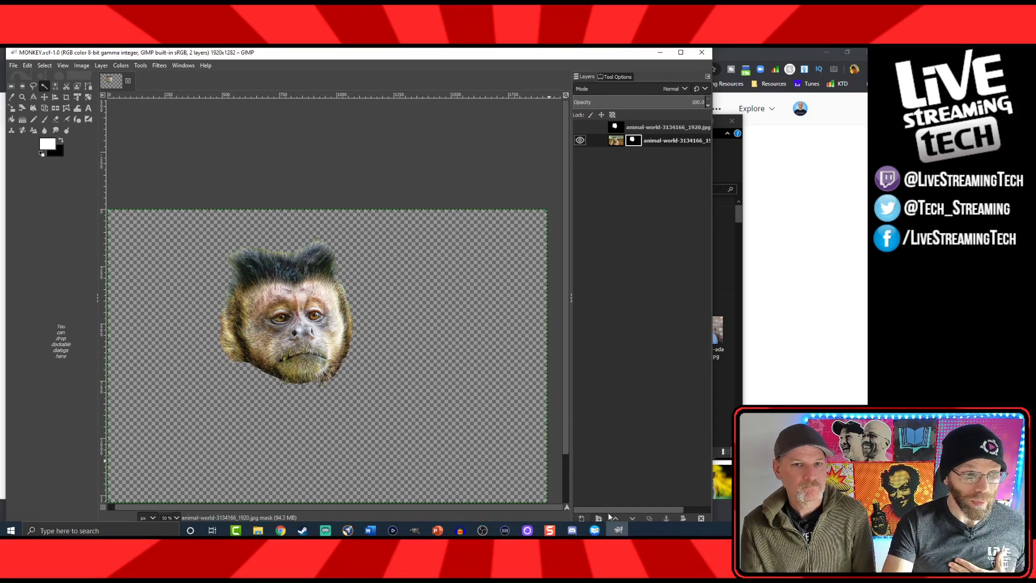
# Duplicate the masked monkey layer, hide the original below, and apply the layer mask on the copy
pyautogui.click(650, 518)
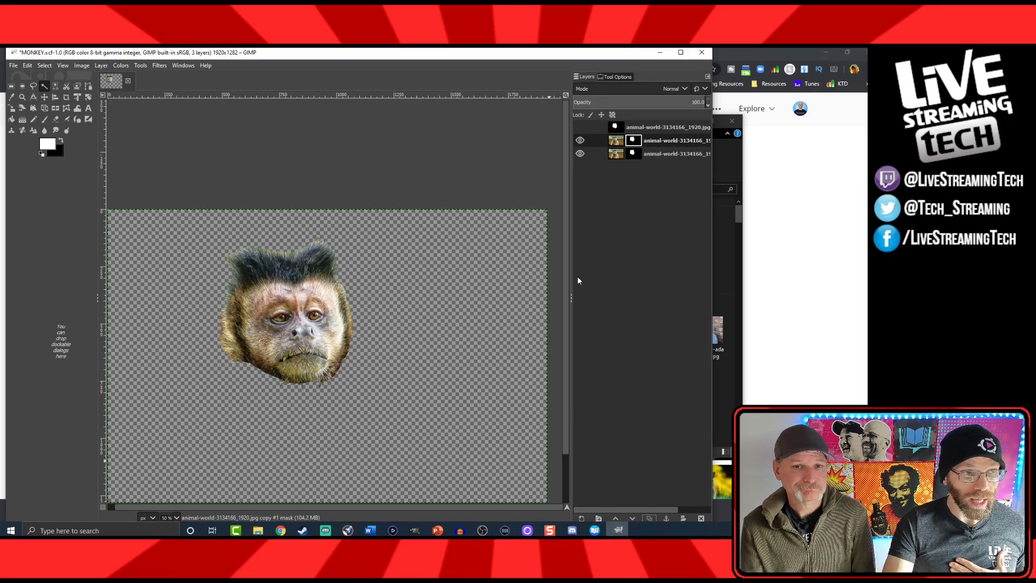
pyautogui.click(579, 154)
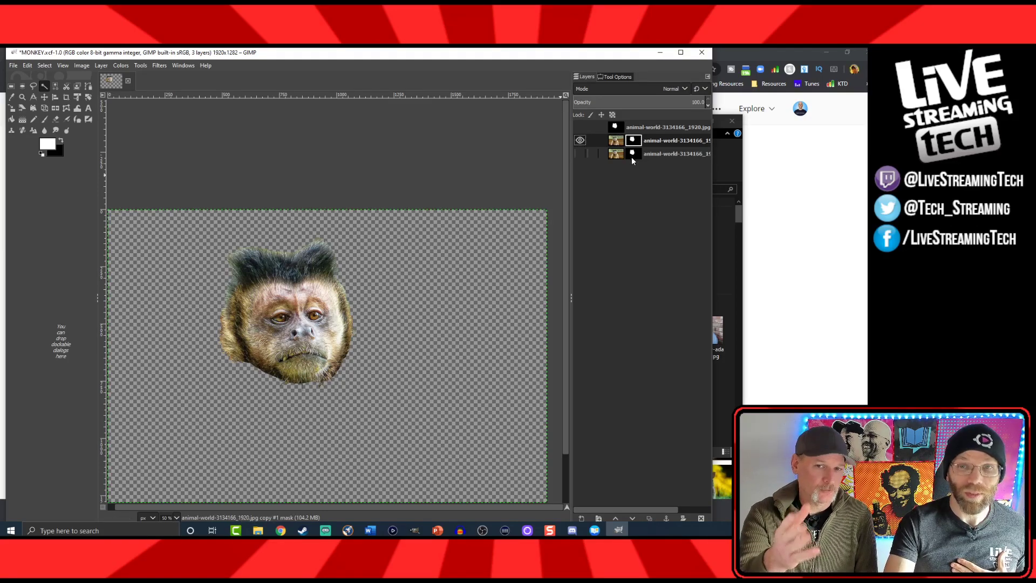
pyautogui.rightClick(619, 143)
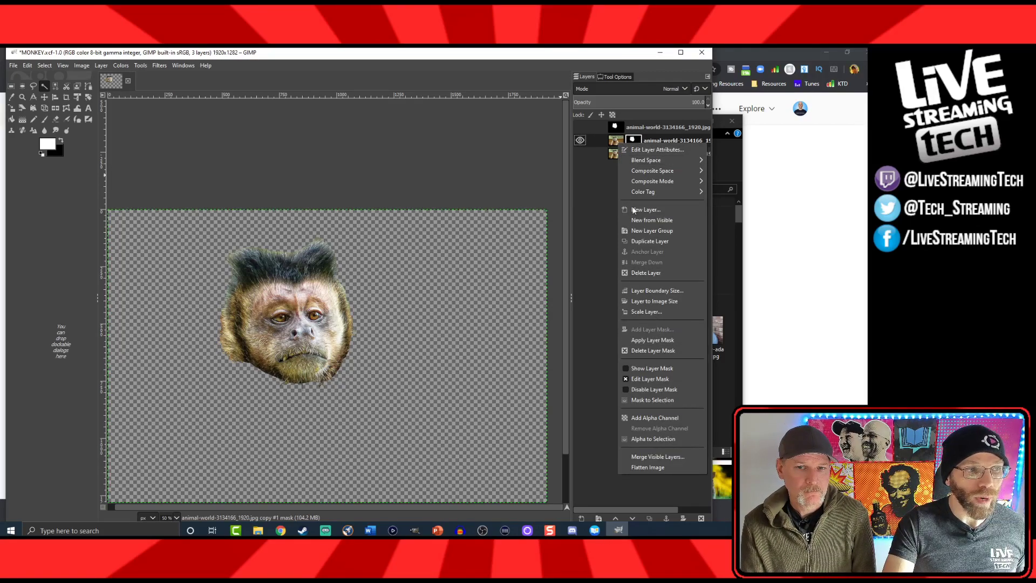
pyautogui.click(643, 342)
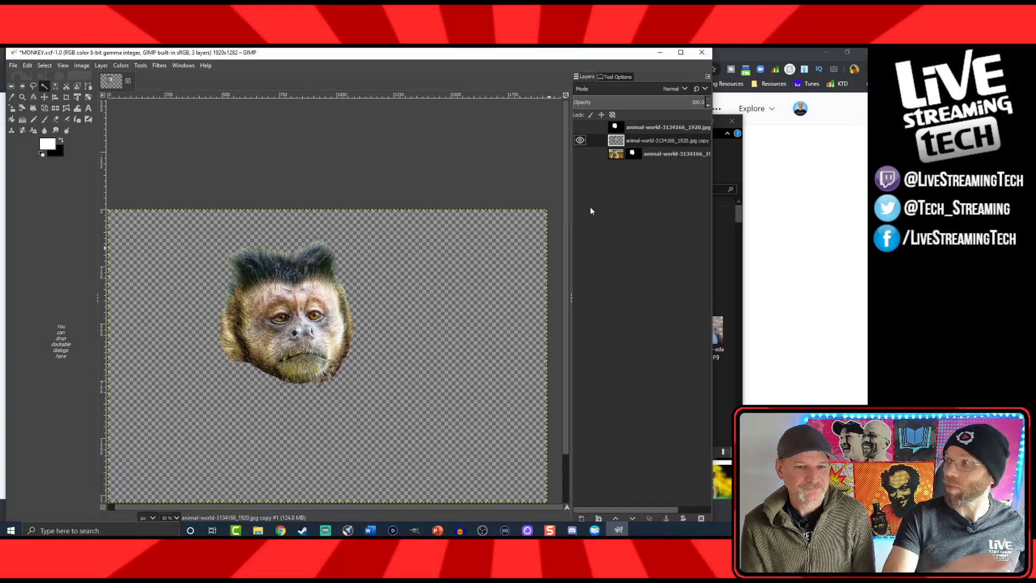
# Select the monkey head from the copied layer's alpha and crop that layer to the selection
pyautogui.rightClick(619, 142)
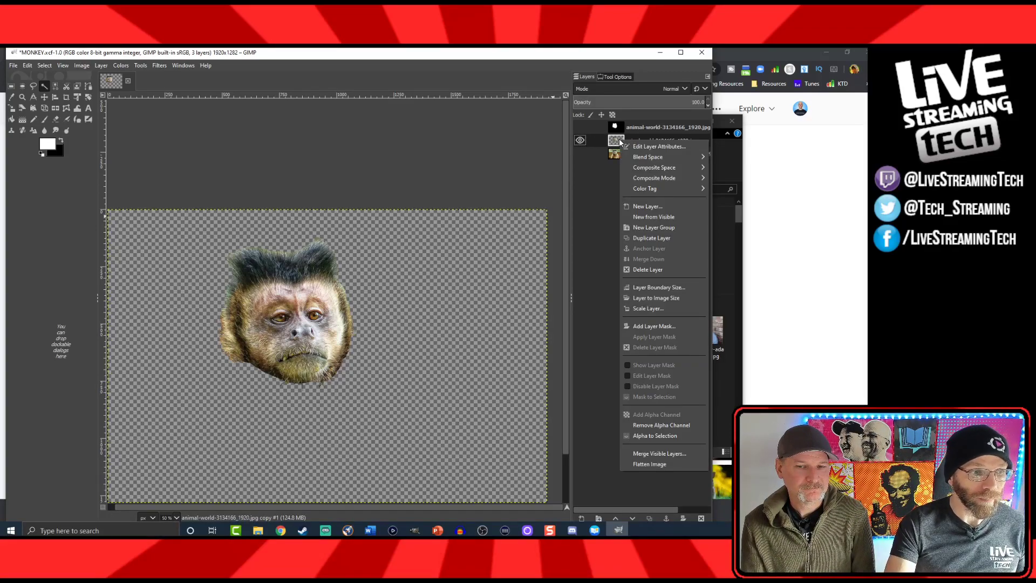
pyautogui.click(656, 435)
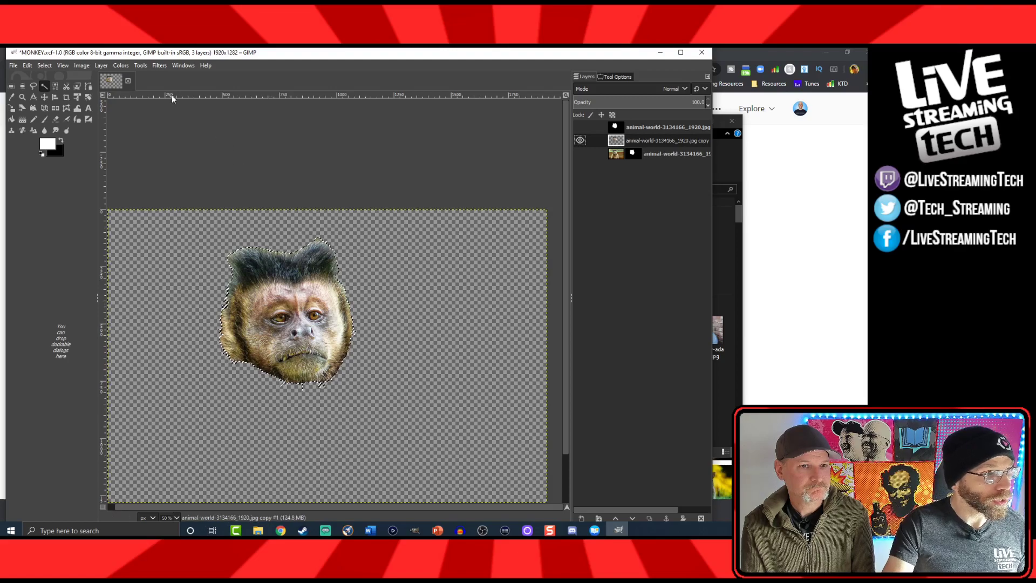
pyautogui.click(102, 66)
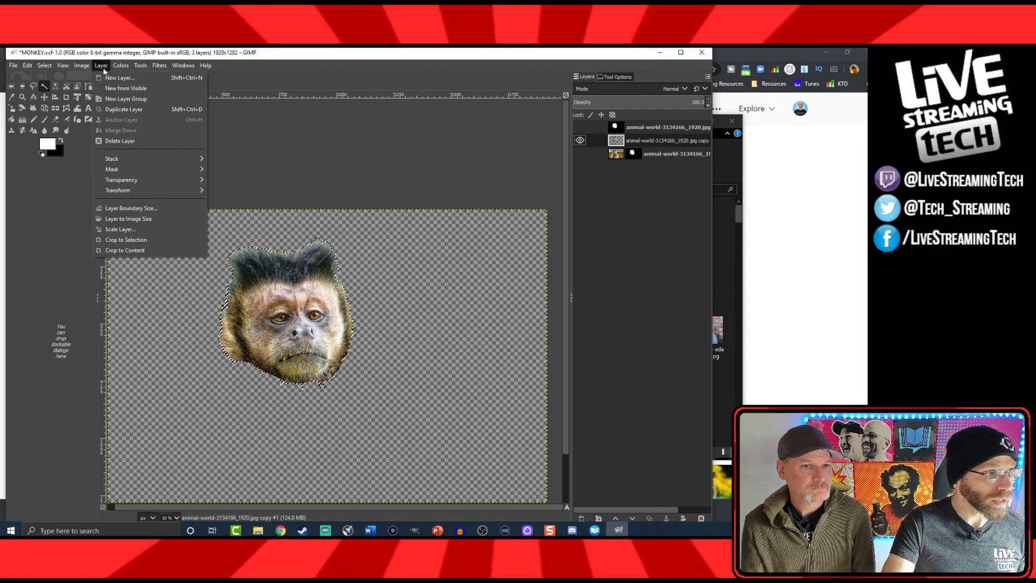
pyautogui.click(125, 239)
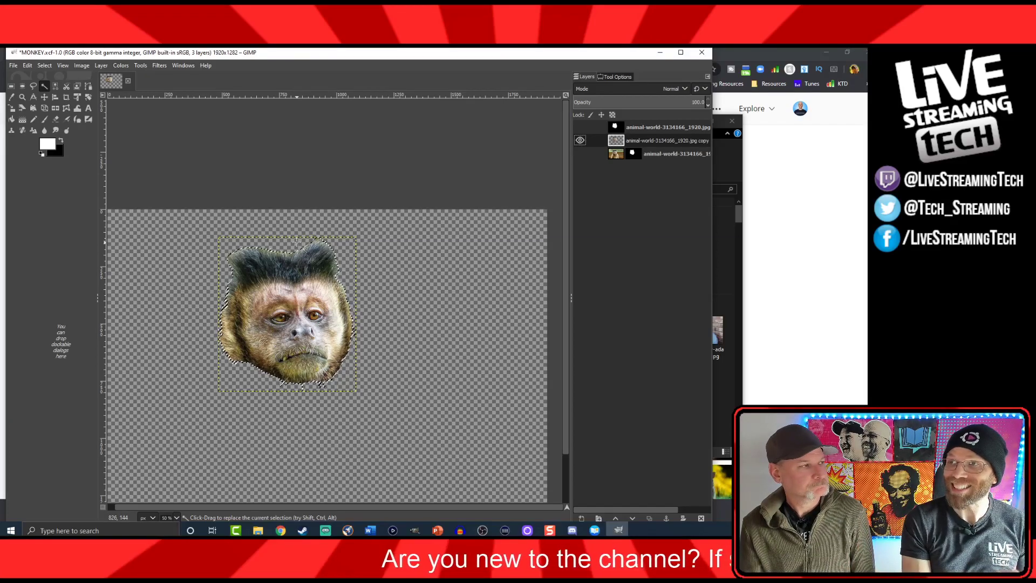
# Fit the canvas to the monkey head selection and clear the selection
pyautogui.click(75, 66)
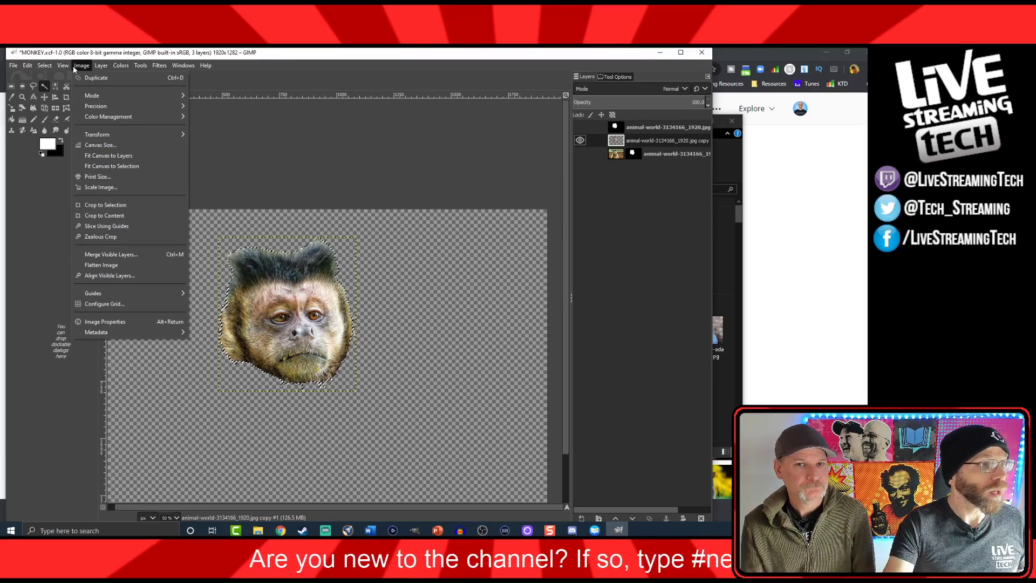
pyautogui.click(95, 164)
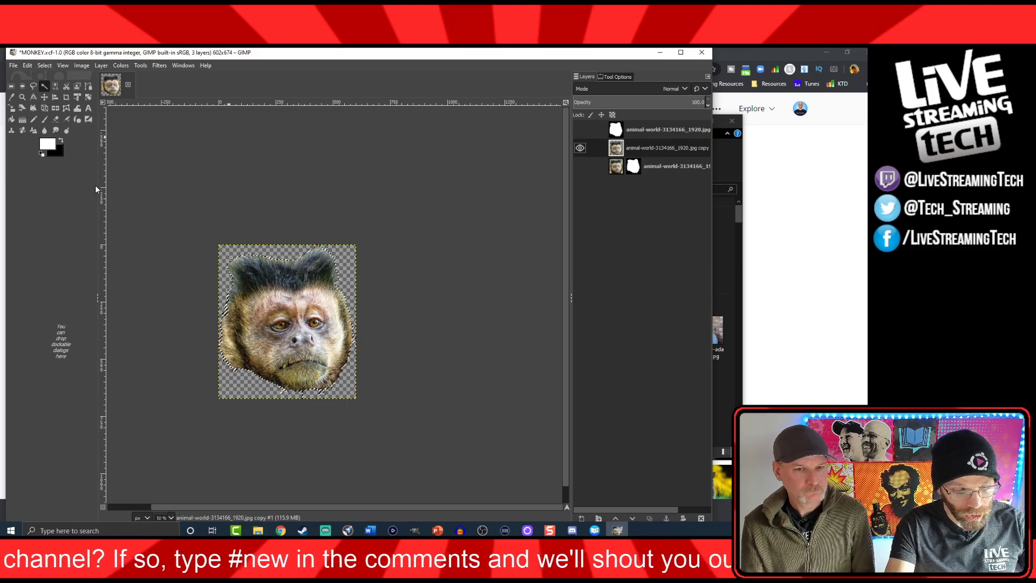
pyautogui.hotkey('ctrl', 'shift', 'a')
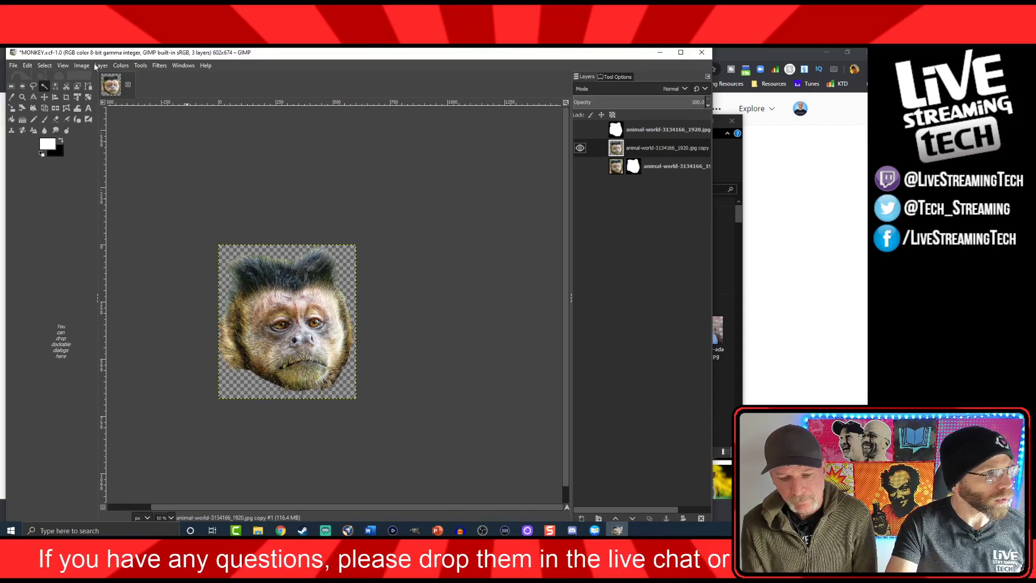
# Make the canvas square by setting its width to 674 px with the content centered, and save MONKEY.xcf
pyautogui.click(80, 65)
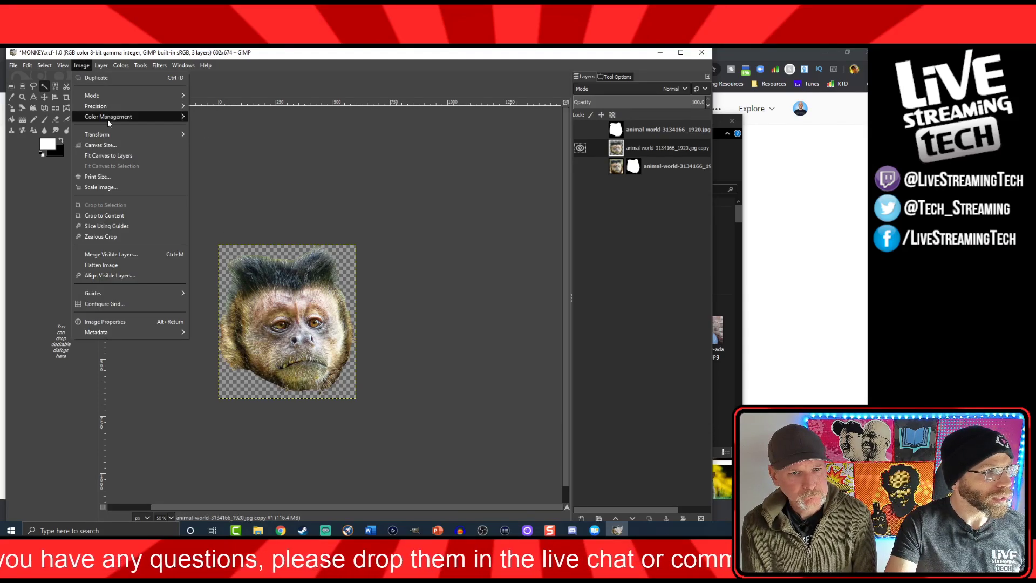
pyautogui.click(101, 144)
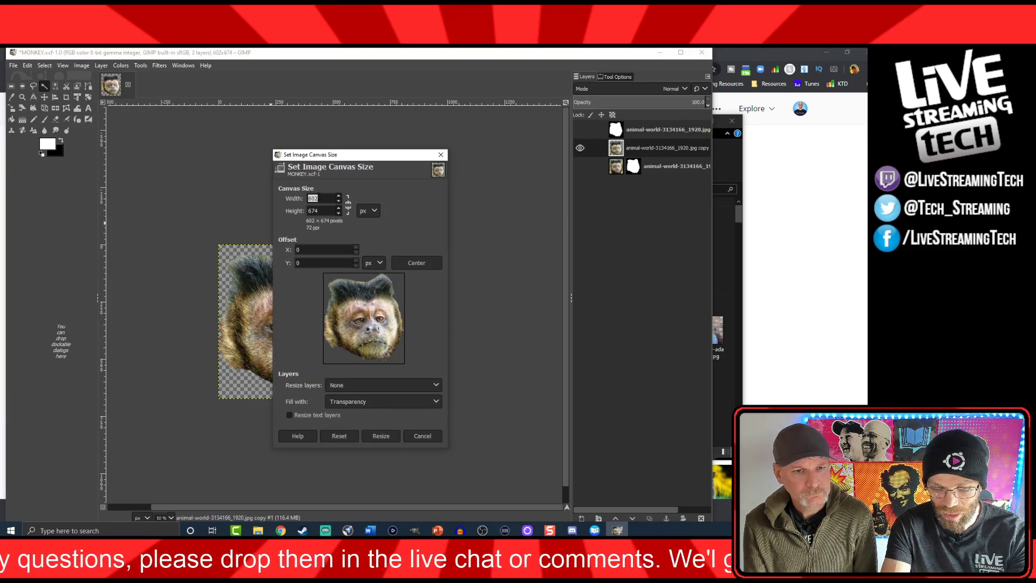
pyautogui.write('674')
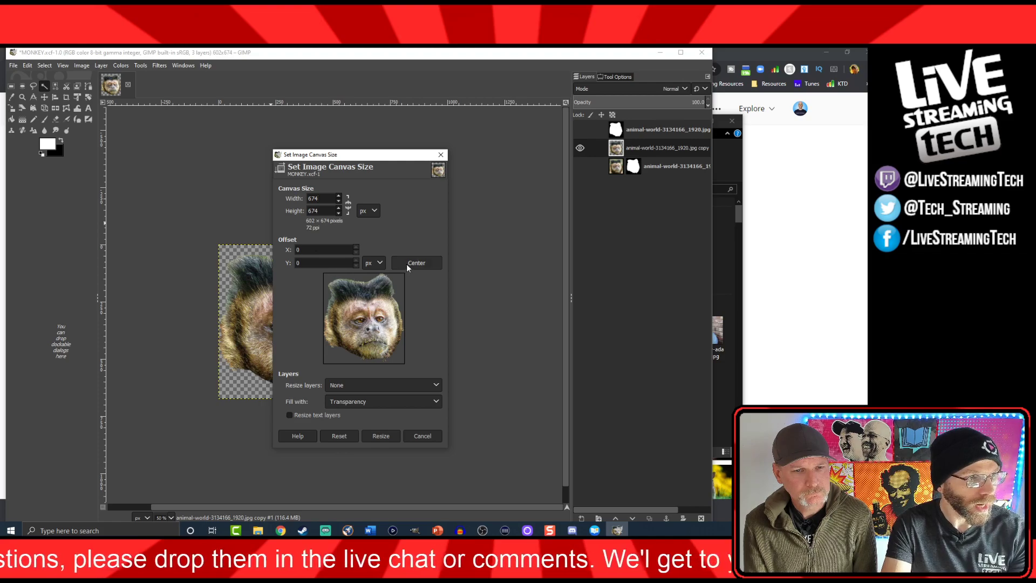
pyautogui.click(413, 263)
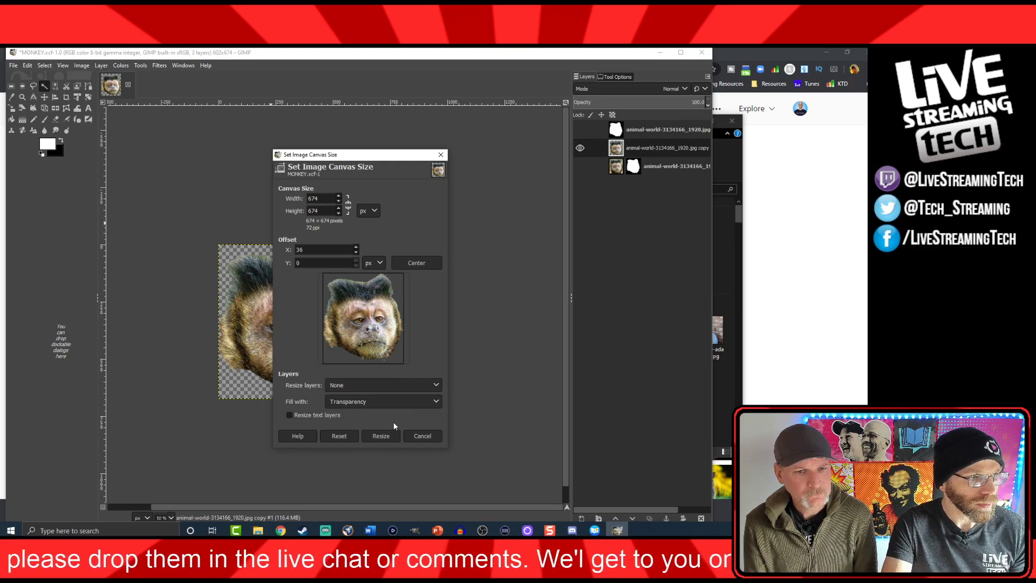
pyautogui.click(384, 437)
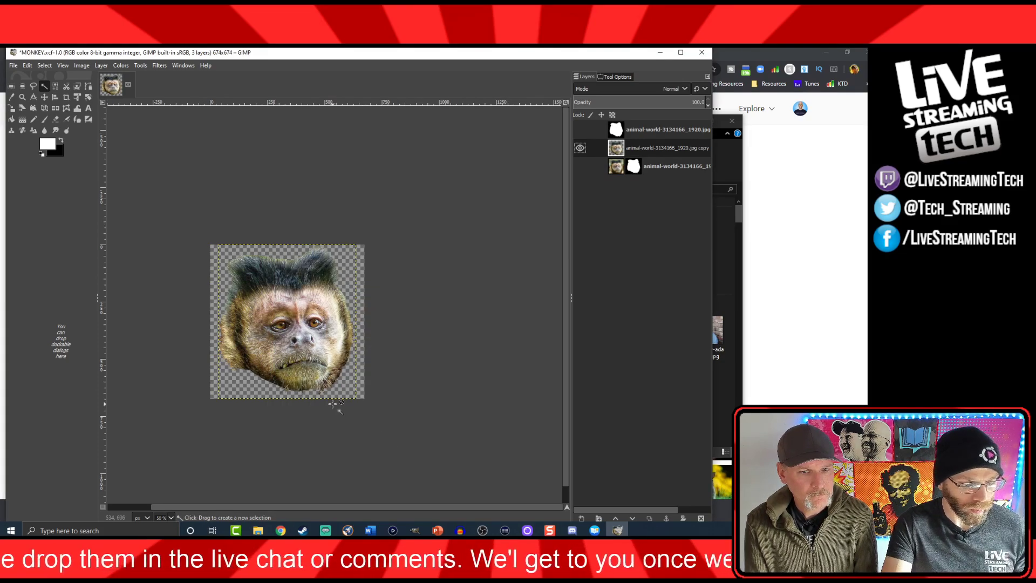
pyautogui.hotkey('ctrl', 's')
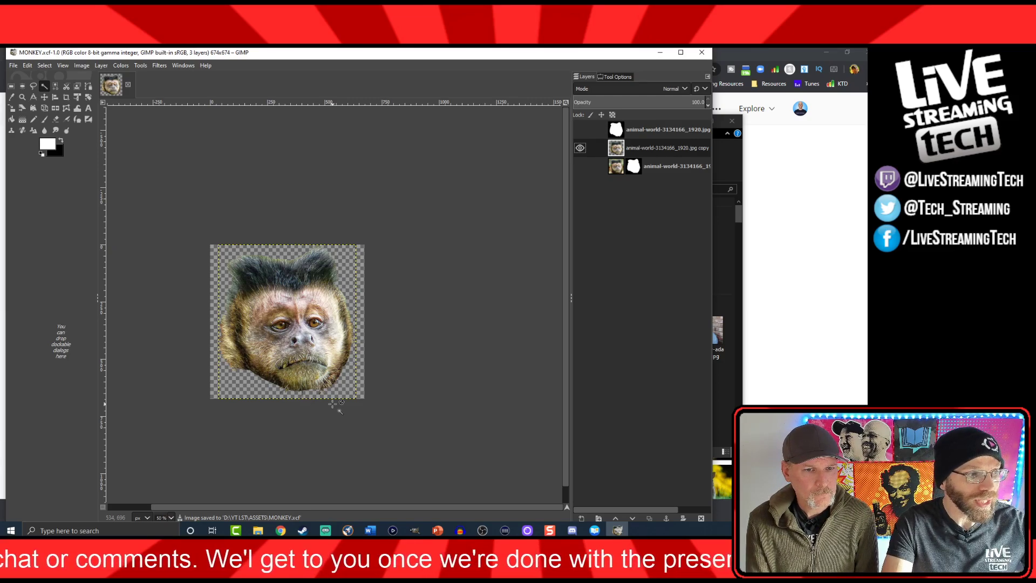
# Export the full-size cutout as MONKEY og.png to the ASSETS folder with the default PNG options
pyautogui.hotkey('ctrl', 'shift', 'e')
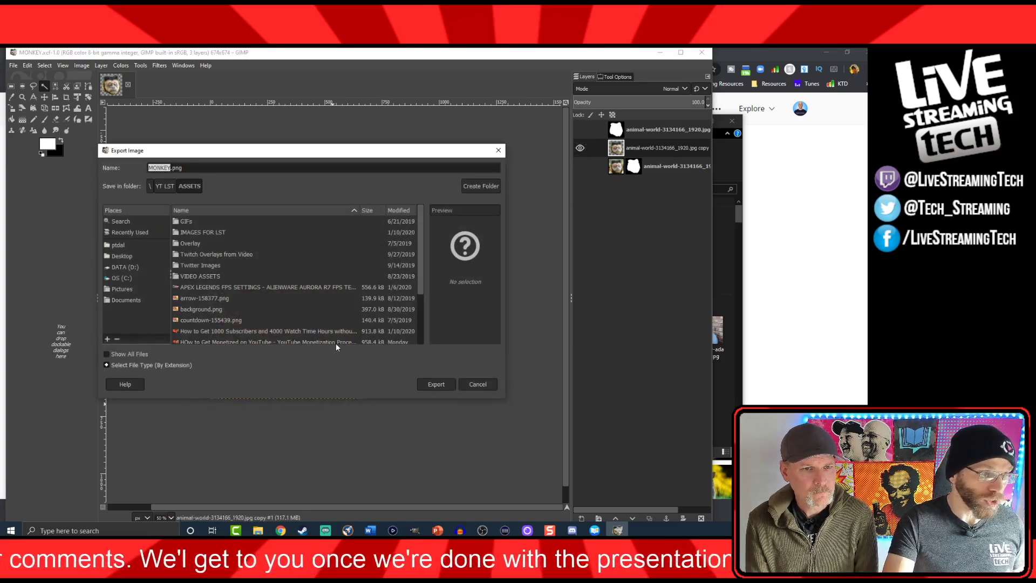
pyautogui.press('Right')
pyautogui.write('og')
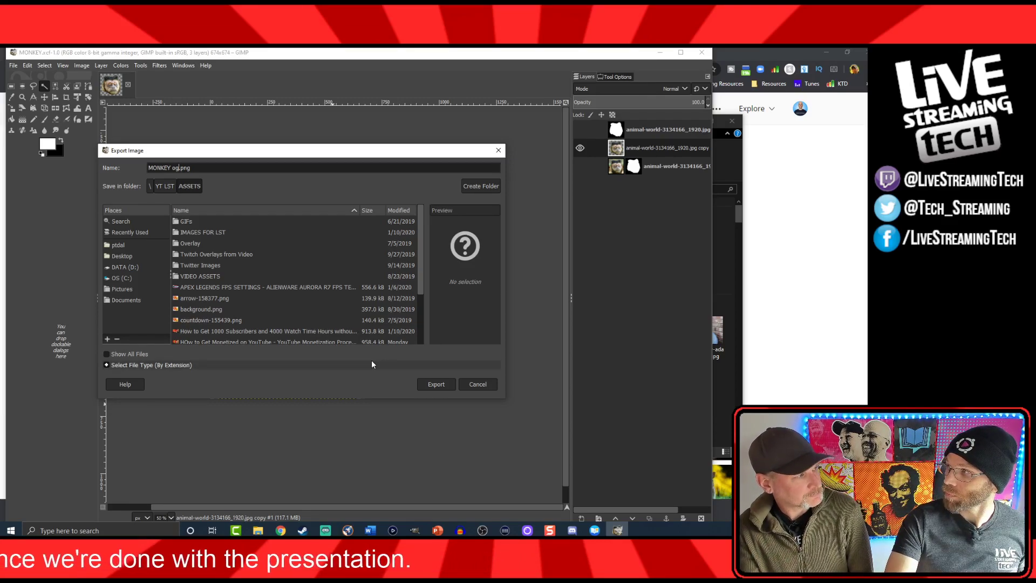
pyautogui.click(435, 385)
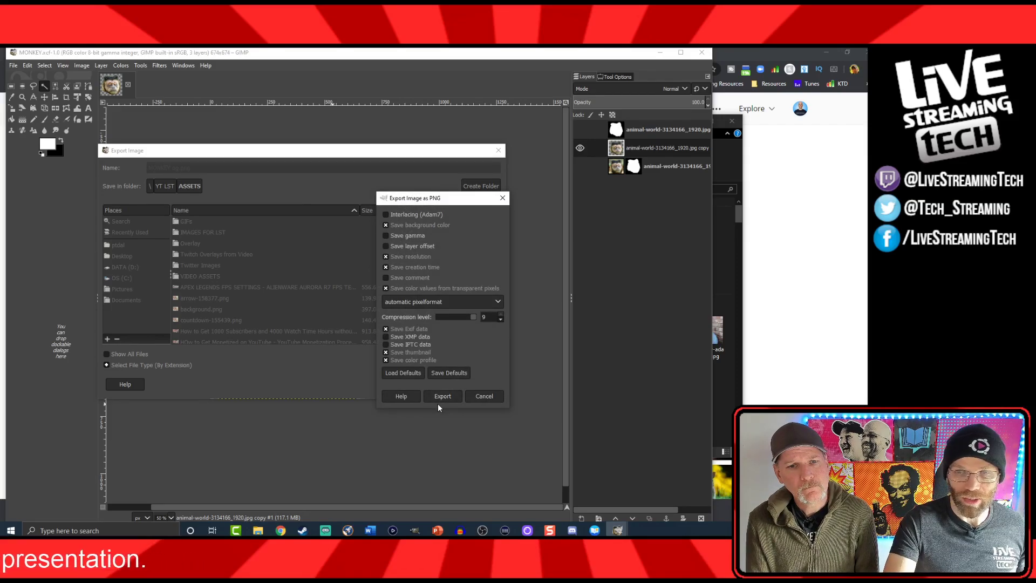
pyautogui.click(447, 398)
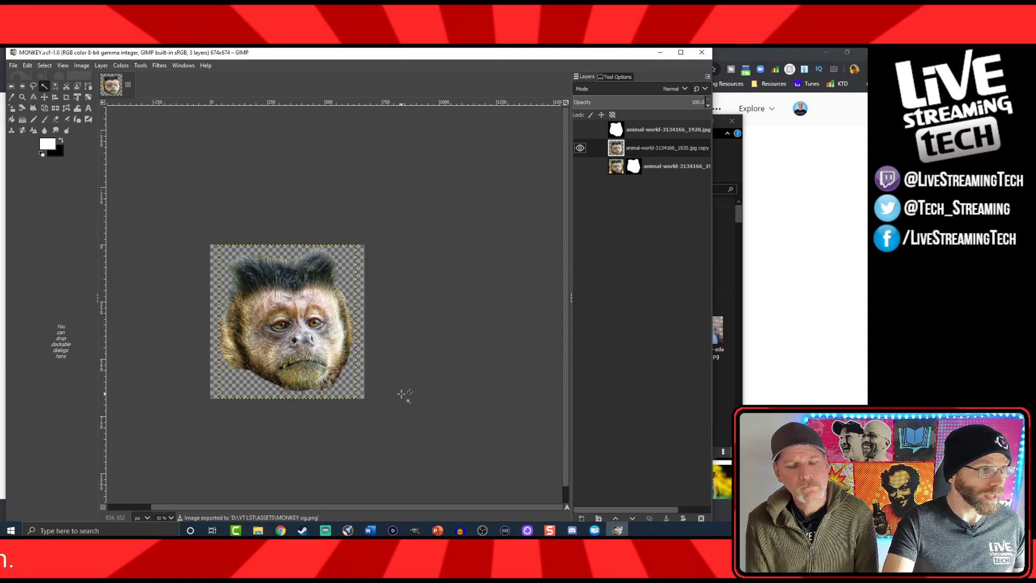
# Scale the whole image to 112 × 112 px with Cubic interpolation
pyautogui.click(44, 65)
pyautogui.click(42, 65)
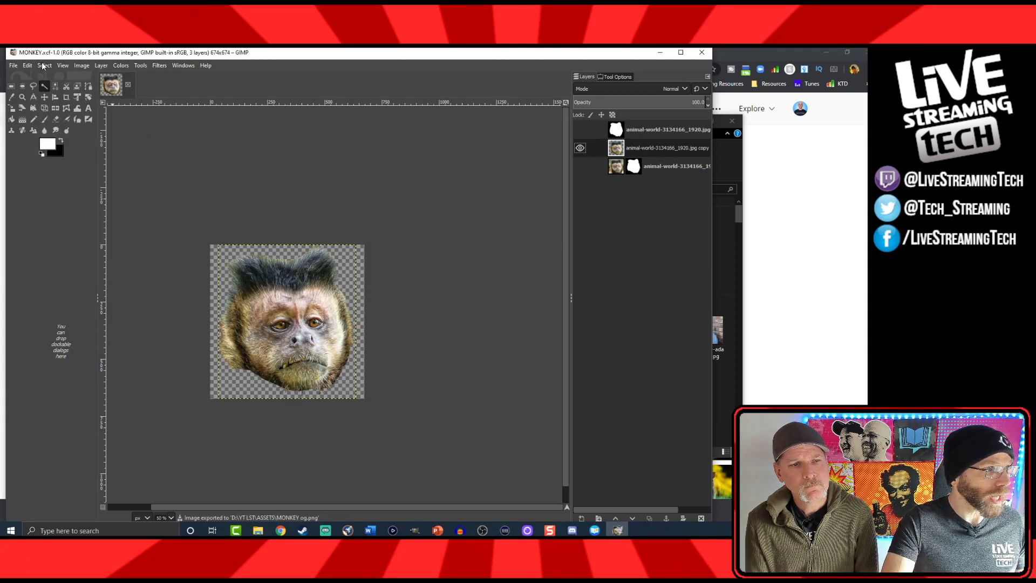
pyautogui.click(83, 65)
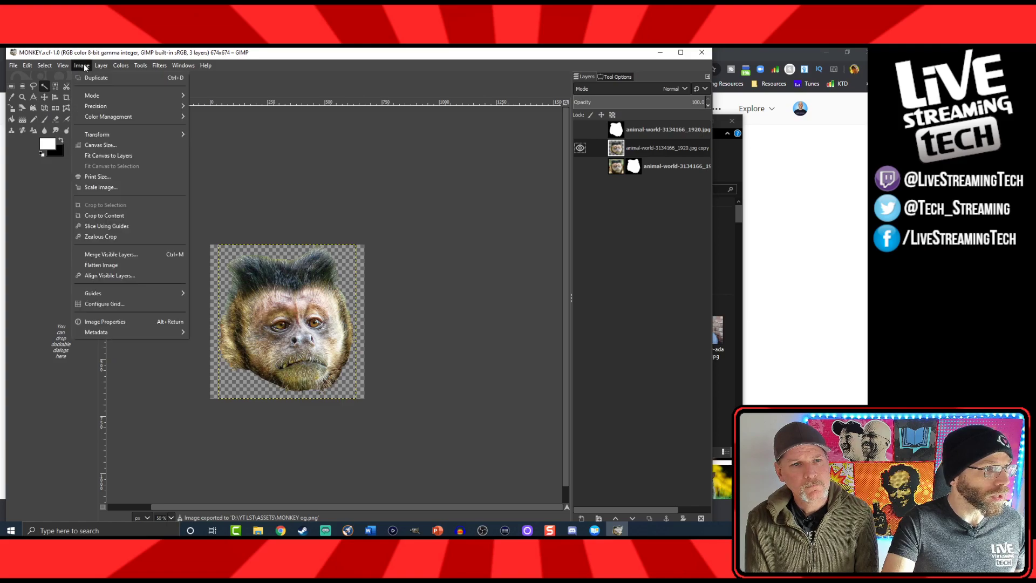
pyautogui.click(95, 187)
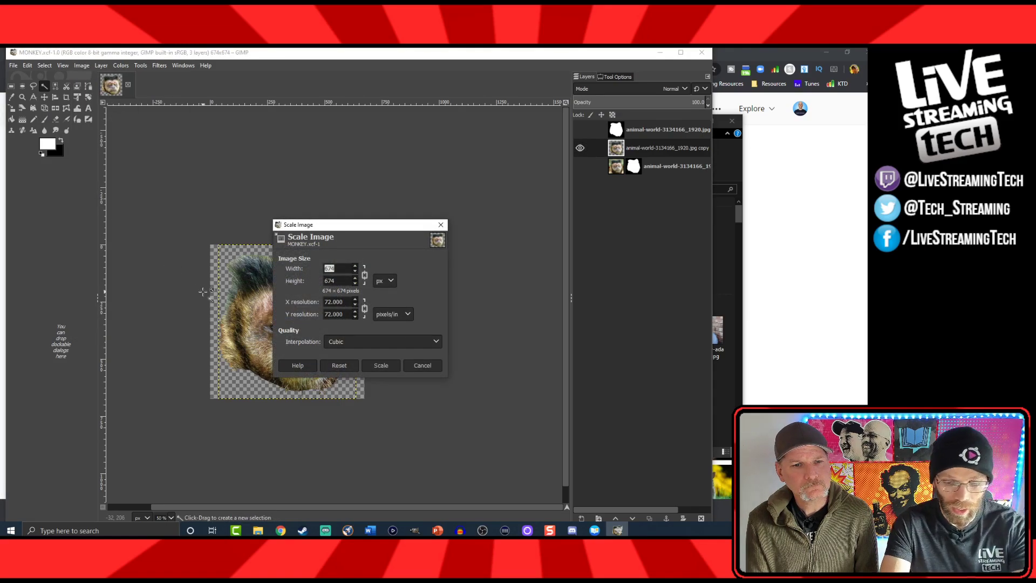
pyautogui.write('112')
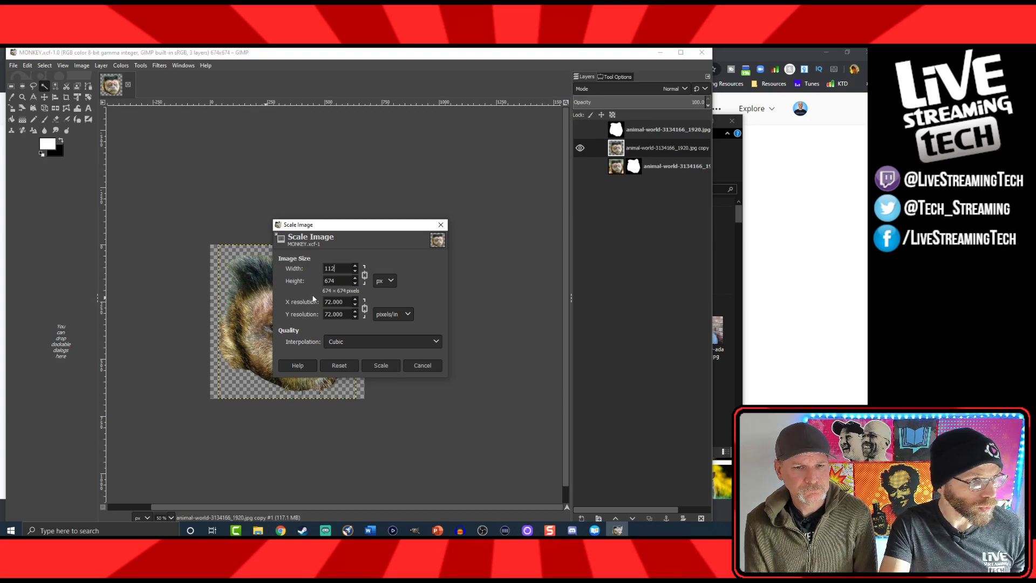
pyautogui.press('Tab')
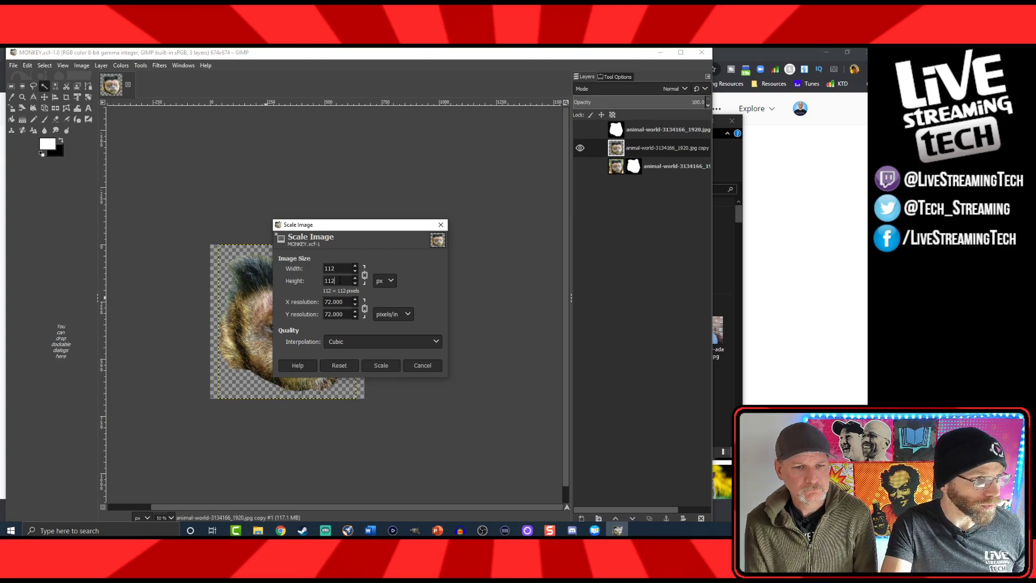
pyautogui.click(371, 365)
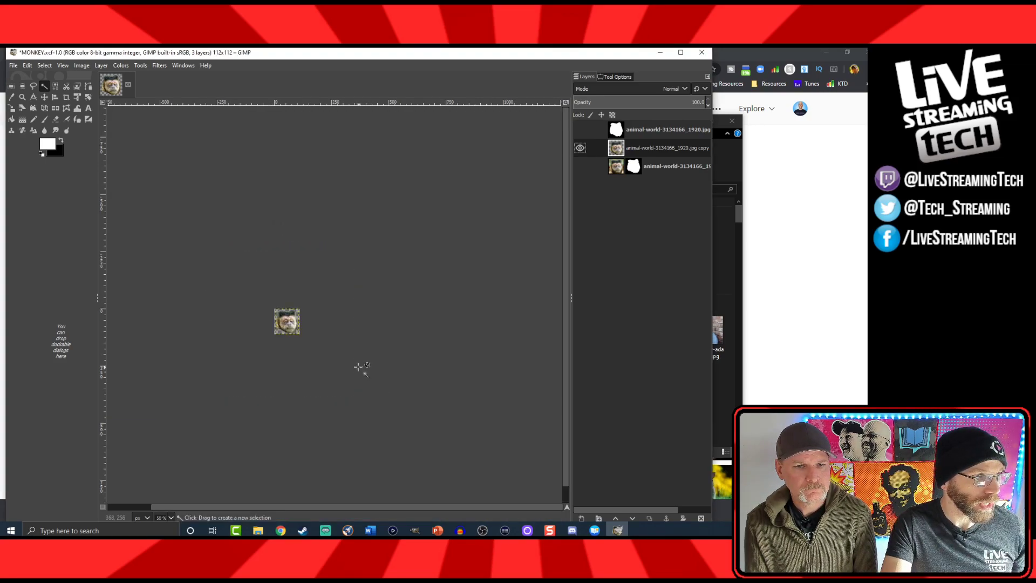
pyautogui.keyDown('ctrl'); pyautogui.scroll(3, 263, 348); pyautogui.keyUp('ctrl')
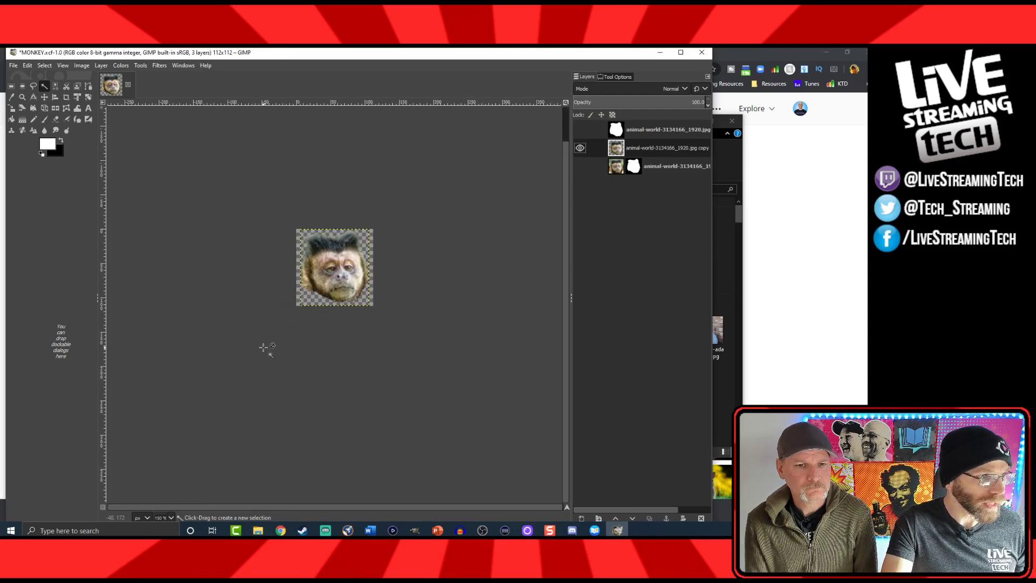
# Export the scaled image as MONKEY 112.png to the ASSETS folder with the default PNG options
pyautogui.hotkey('ctrl', 'shift', 'e')
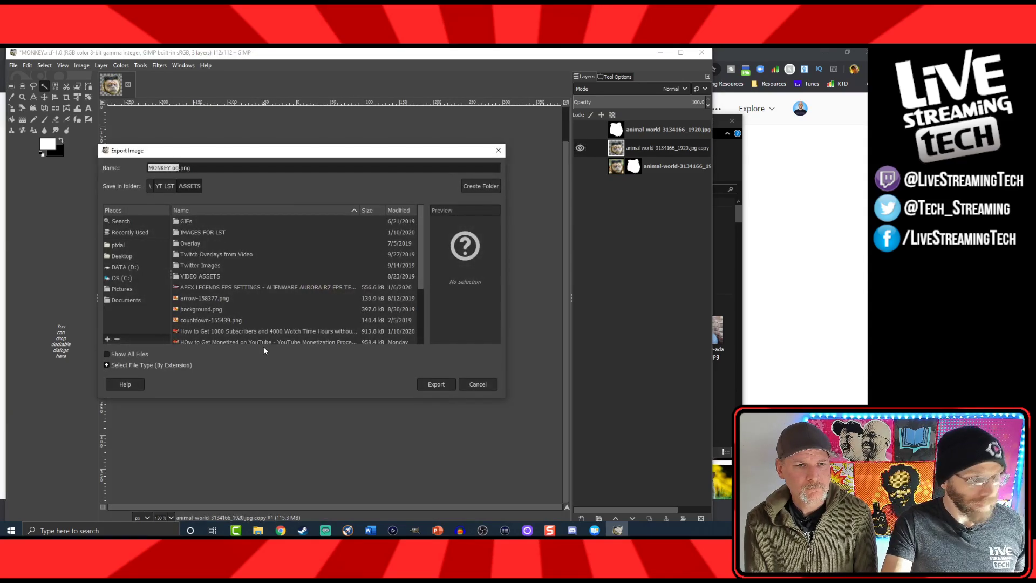
pyautogui.press('Right')
pyautogui.press('BackSpace')
pyautogui.press('BackSpace')
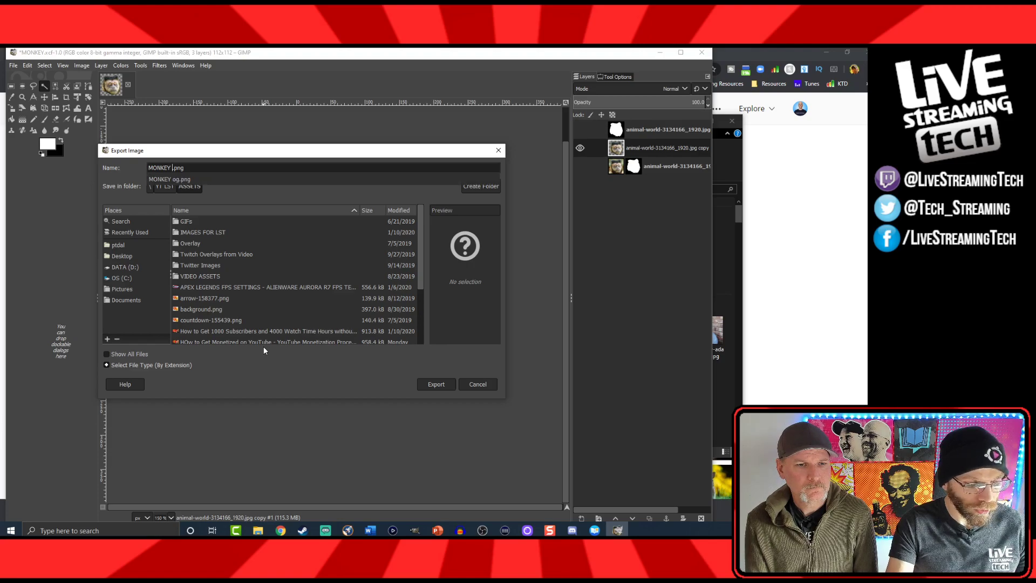
pyautogui.write('112')
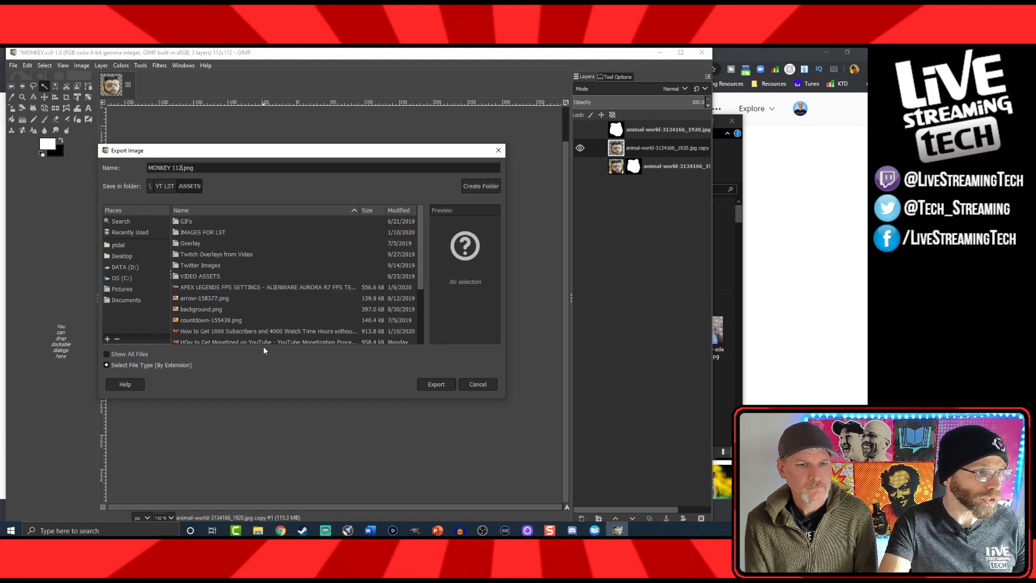
pyautogui.click(440, 384)
pyautogui.click(440, 398)
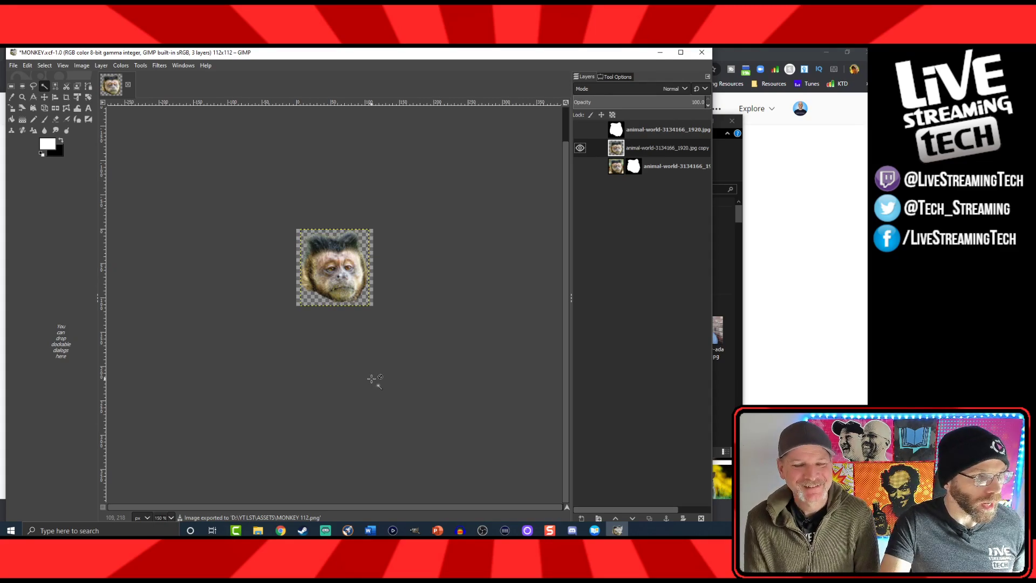
# Undo the scaling to 112 px, and scale the whole image to 56 × 56 px with Cubic interpolation
pyautogui.hotkey('ctrl', 'z')
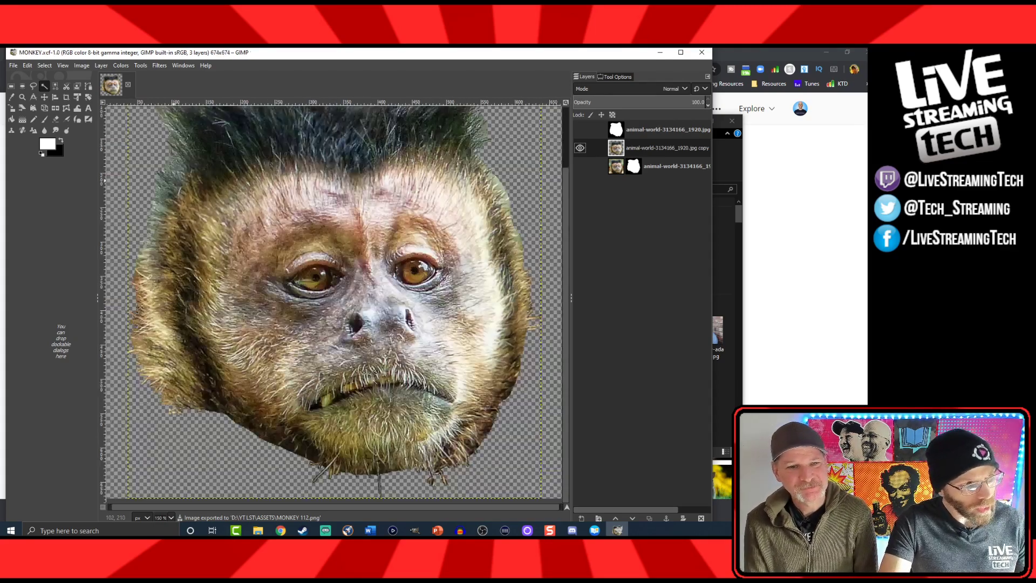
pyautogui.click(76, 65)
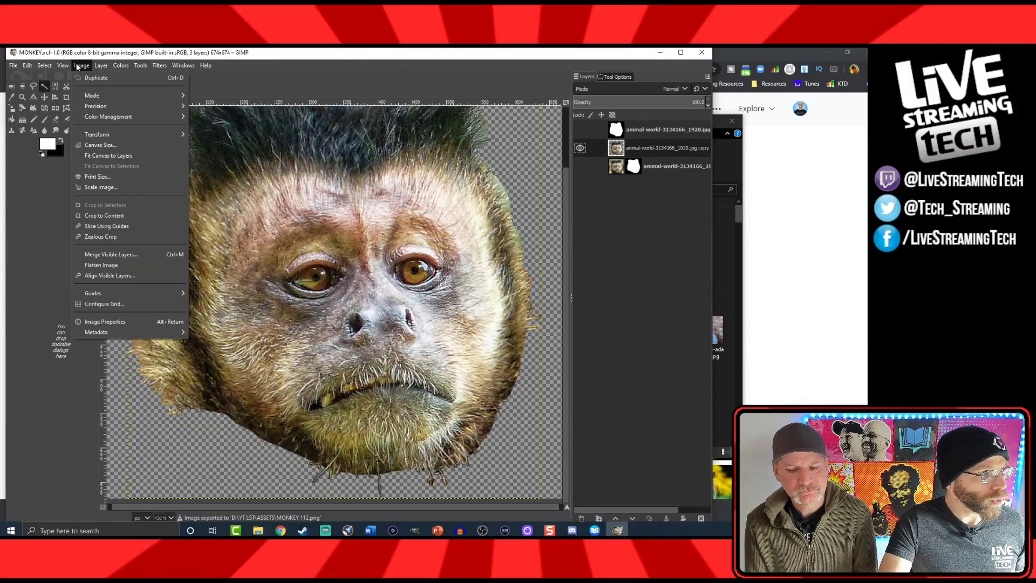
pyautogui.click(112, 180)
pyautogui.write('5')
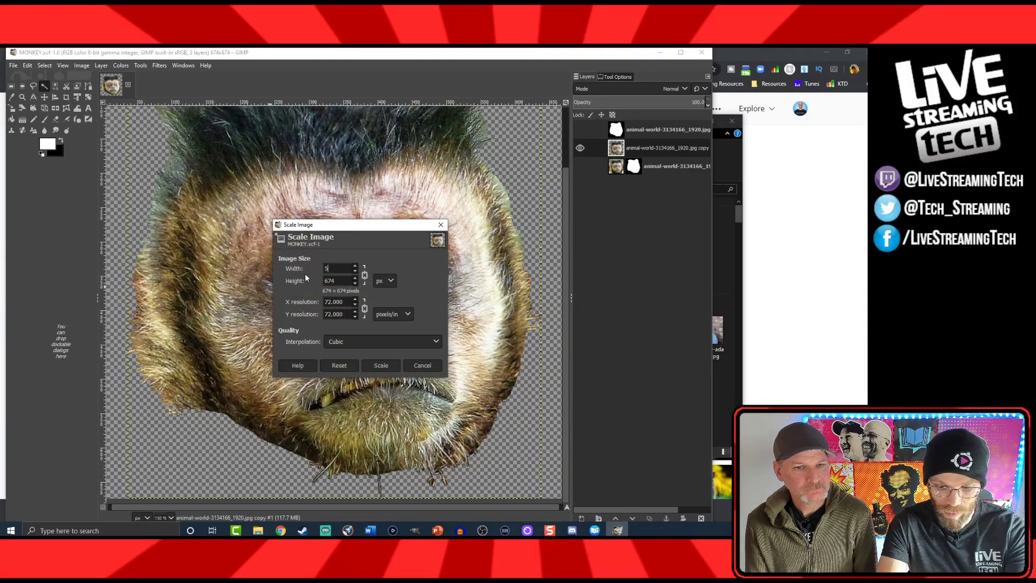
pyautogui.write('6')
pyautogui.click(335, 280)
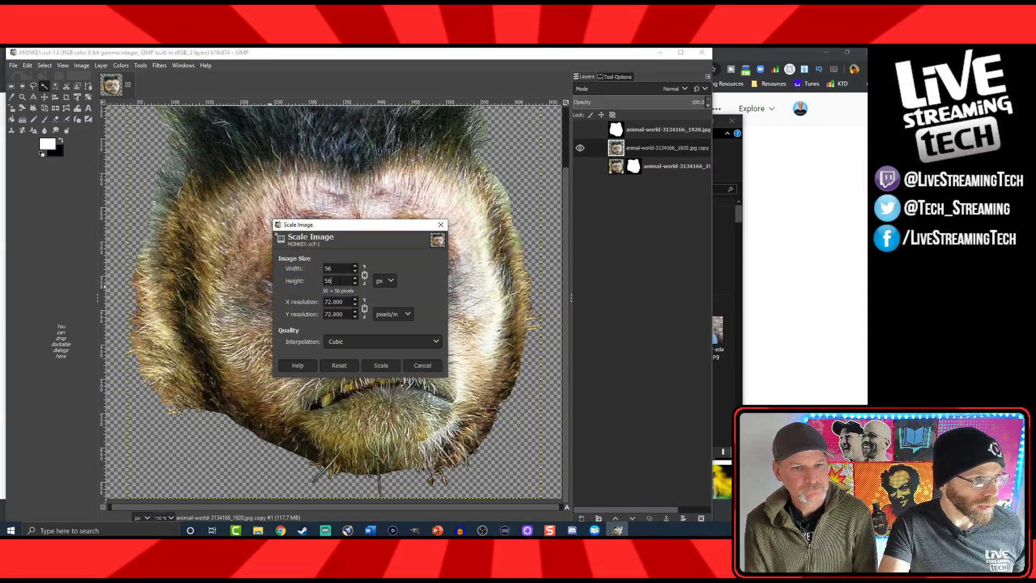
pyautogui.click(381, 365)
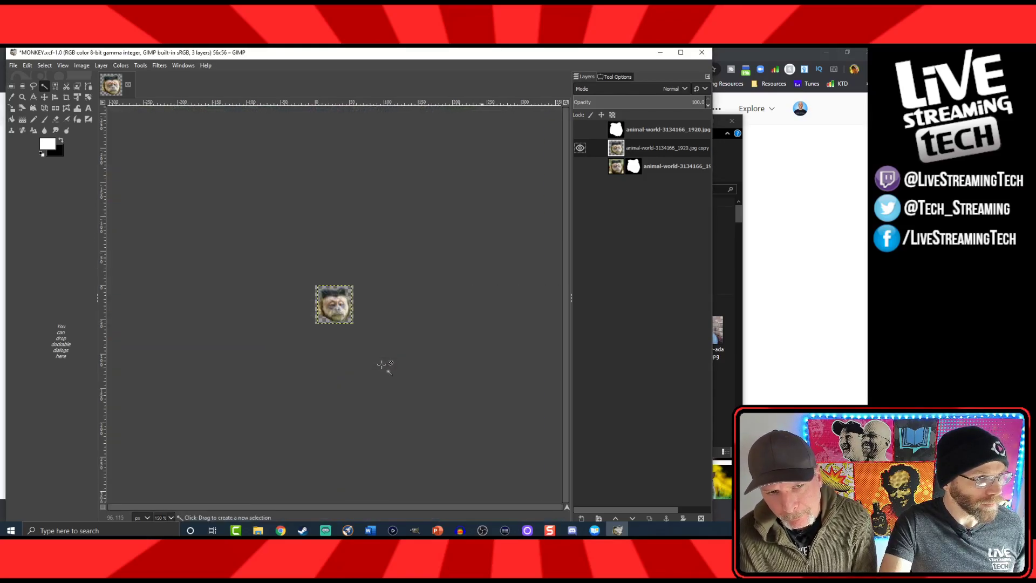
# Export the scaled image as MONKEY 56.png to the ASSETS folder with the default PNG options
pyautogui.hotkey('ctrl', 'shift', 'e')
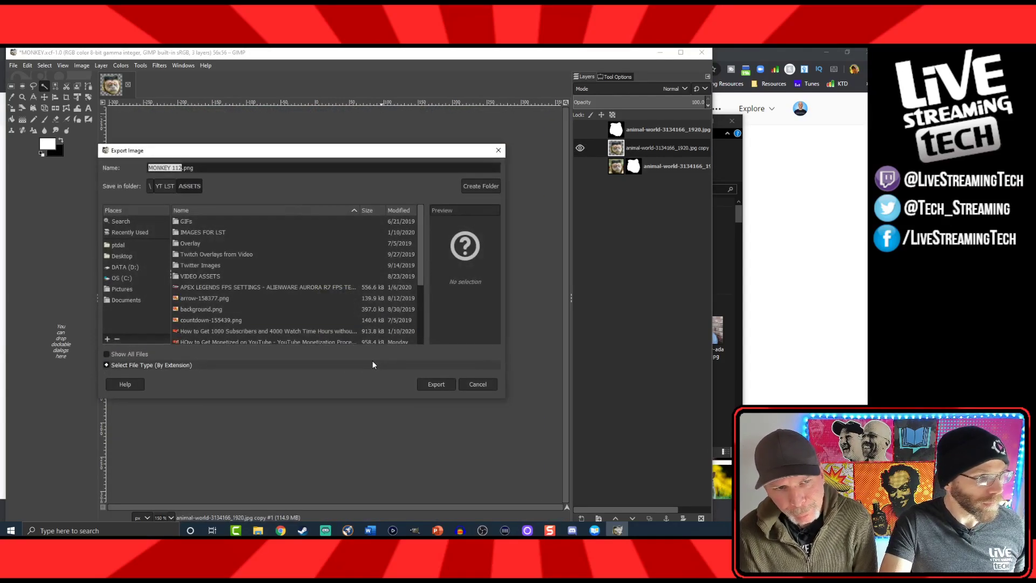
pyautogui.press('Right')
pyautogui.press('BackSpace')
pyautogui.press('BackSpace')
pyautogui.press('BackSpace')
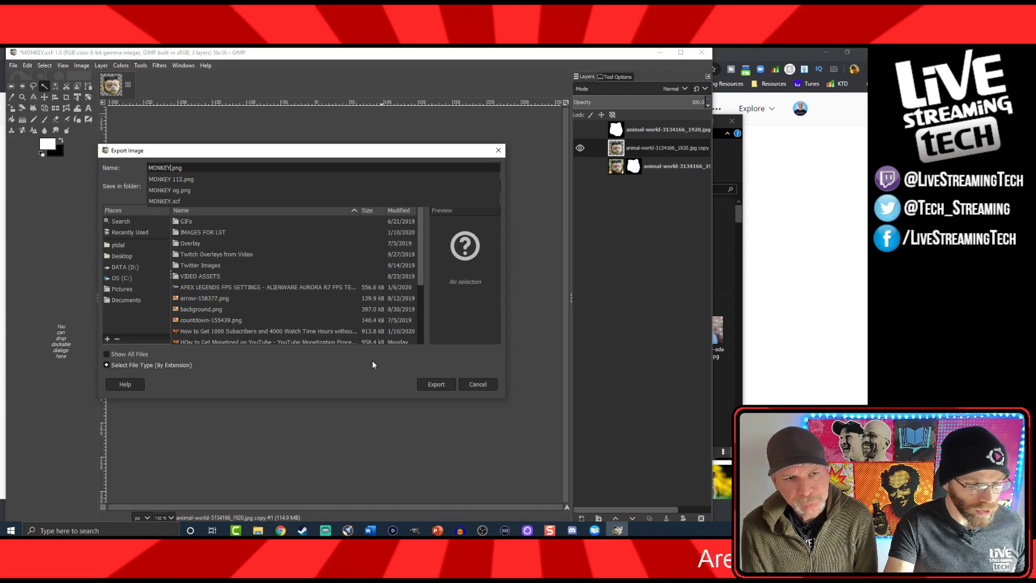
pyautogui.write('56')
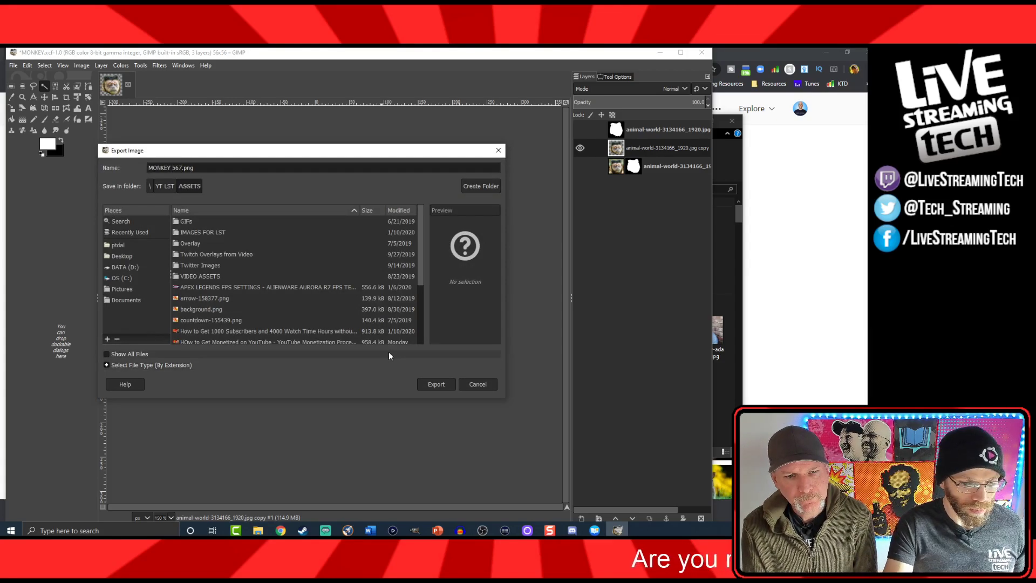
pyautogui.click(446, 387)
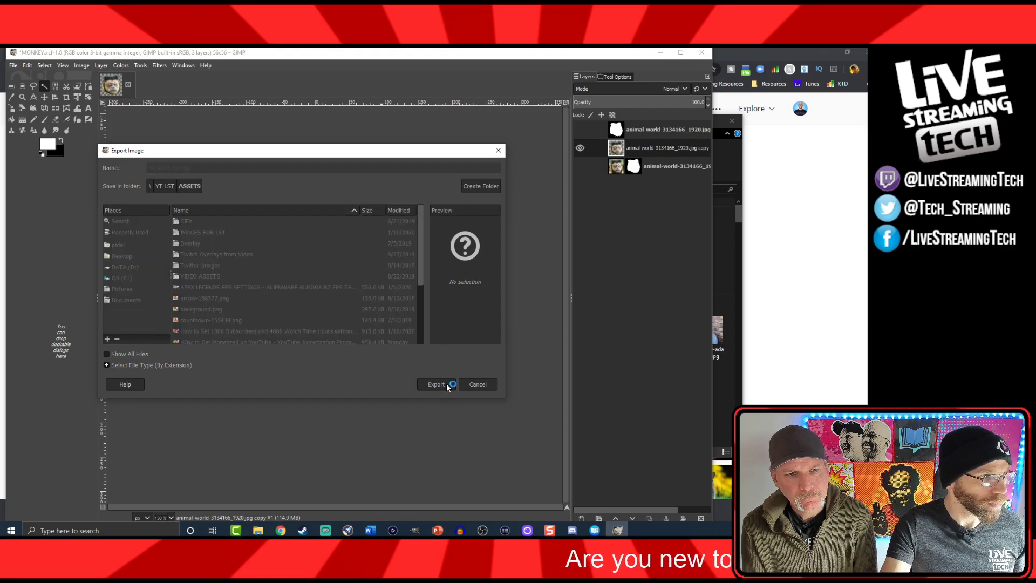
pyautogui.click(440, 398)
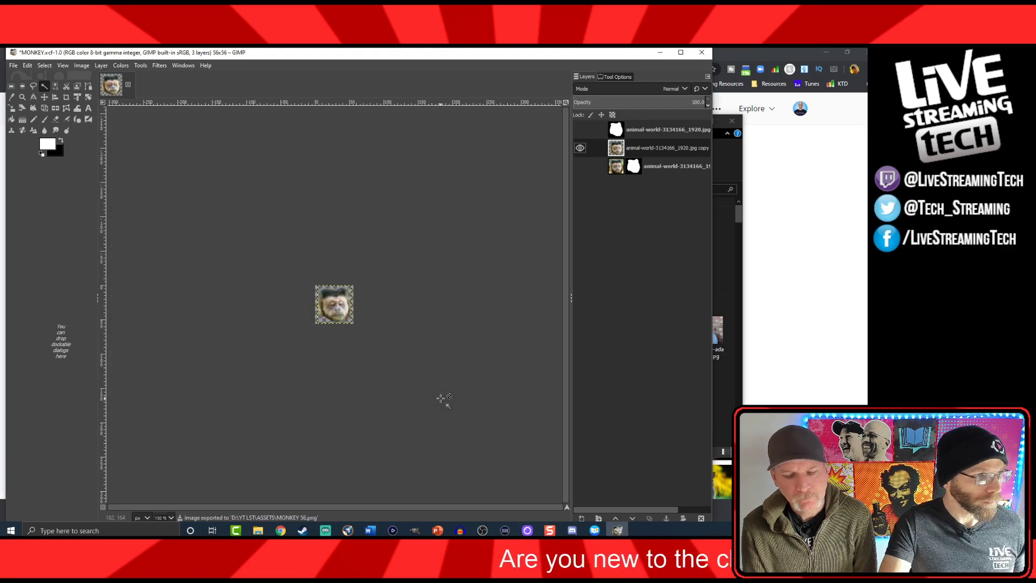
# Undo the scaling to 56 px, and scale the whole image to 28 × 28 px with Cubic interpolation
pyautogui.hotkey('ctrl', 'z')
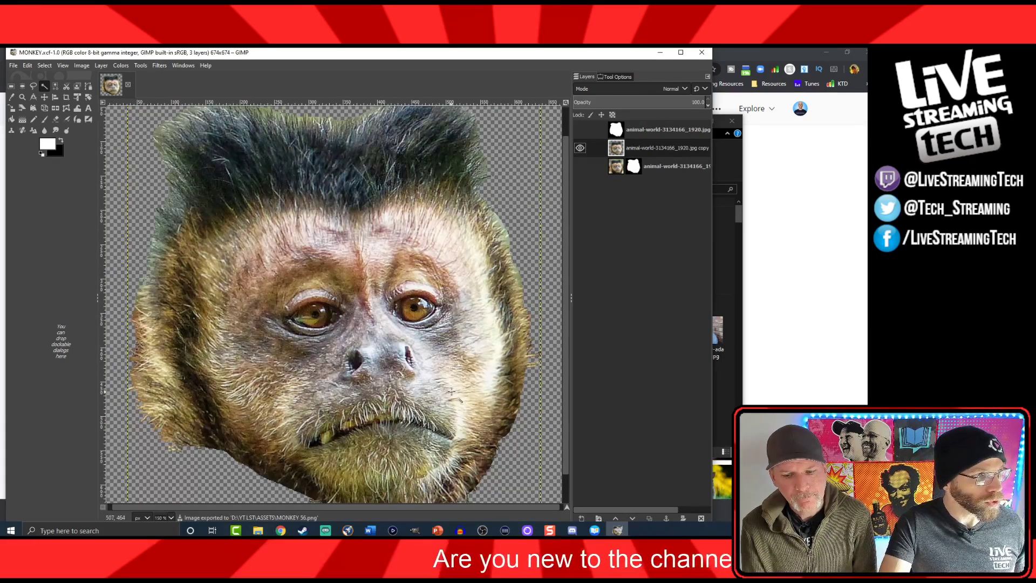
pyautogui.click(82, 66)
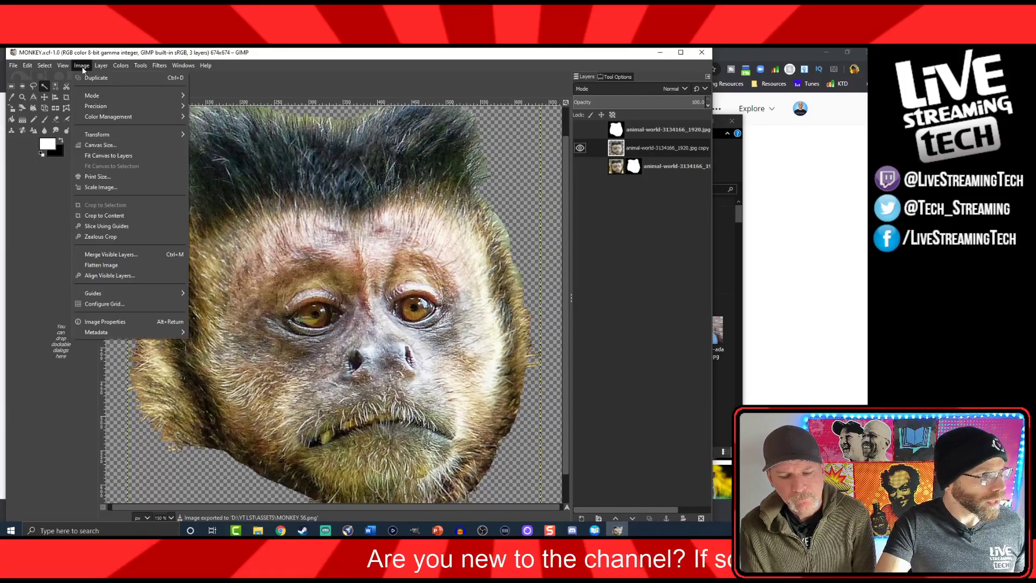
pyautogui.click(110, 186)
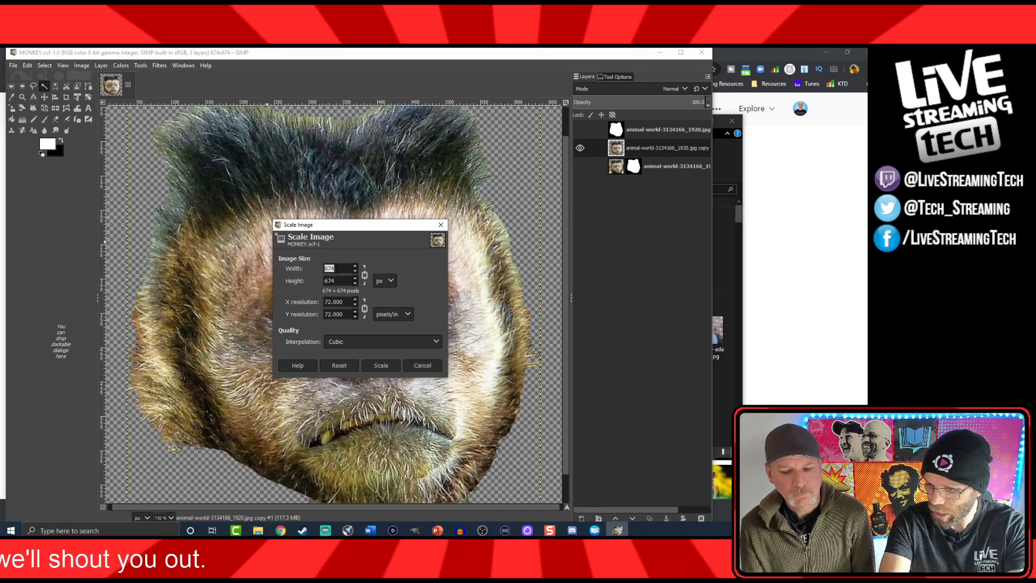
pyautogui.write('28')
pyautogui.click(338, 281)
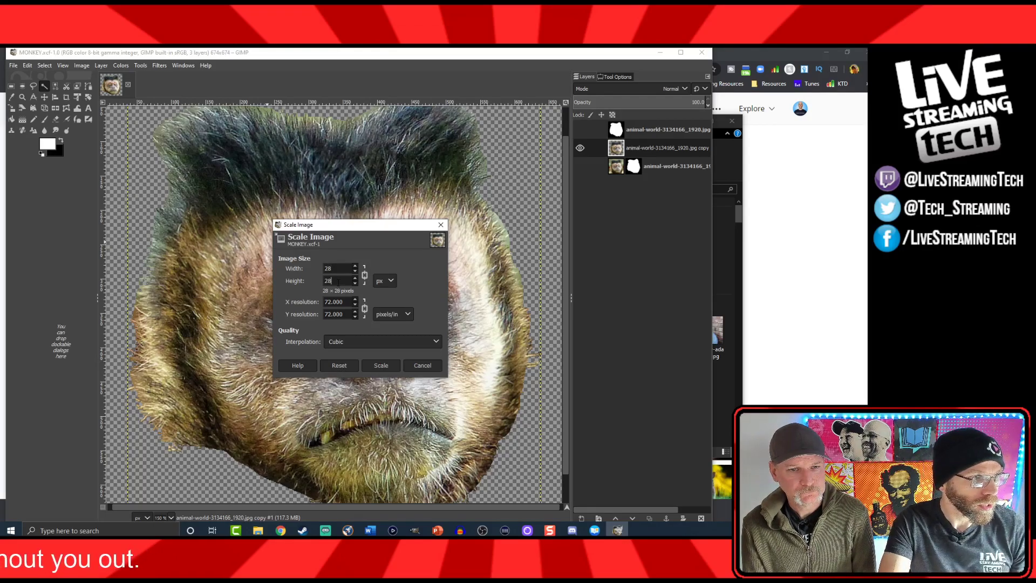
pyautogui.click(379, 366)
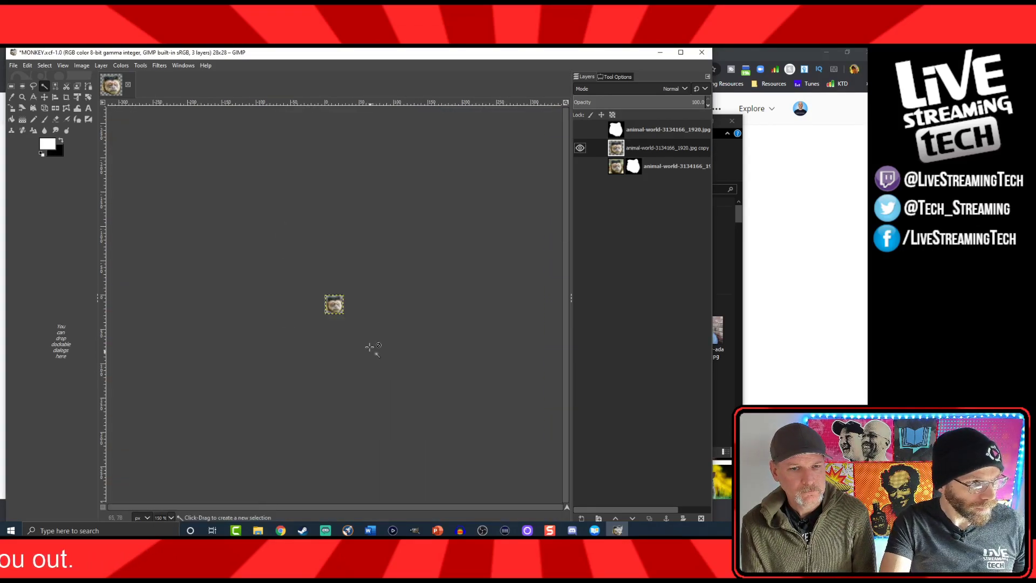
# Export the scaled image as MONKEY 28.png to the ASSETS folder with the default PNG options
pyautogui.scroll(5, 364, 343)
pyautogui.scroll(3, 329, 337)
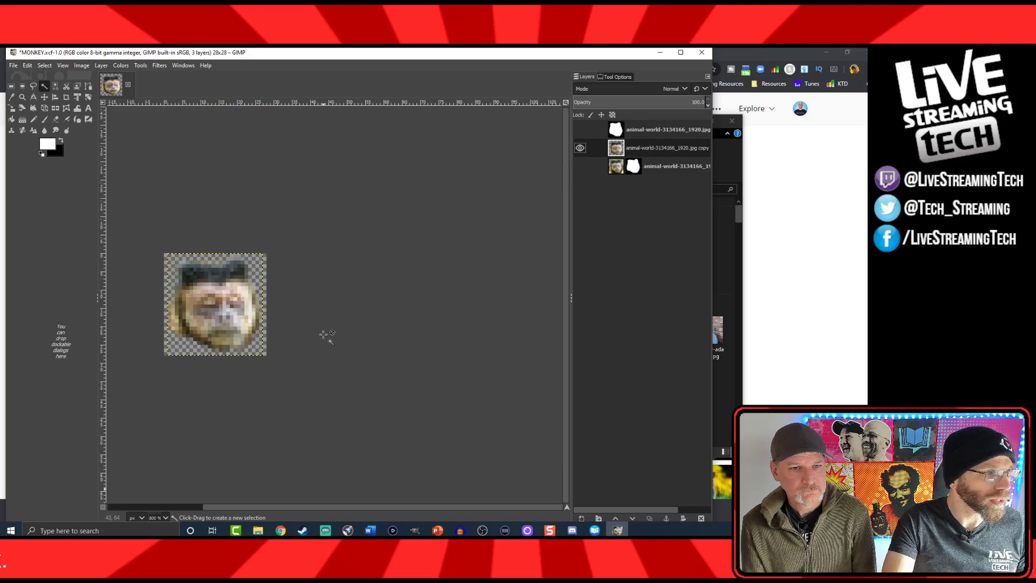
pyautogui.scroll(-7, 322, 334)
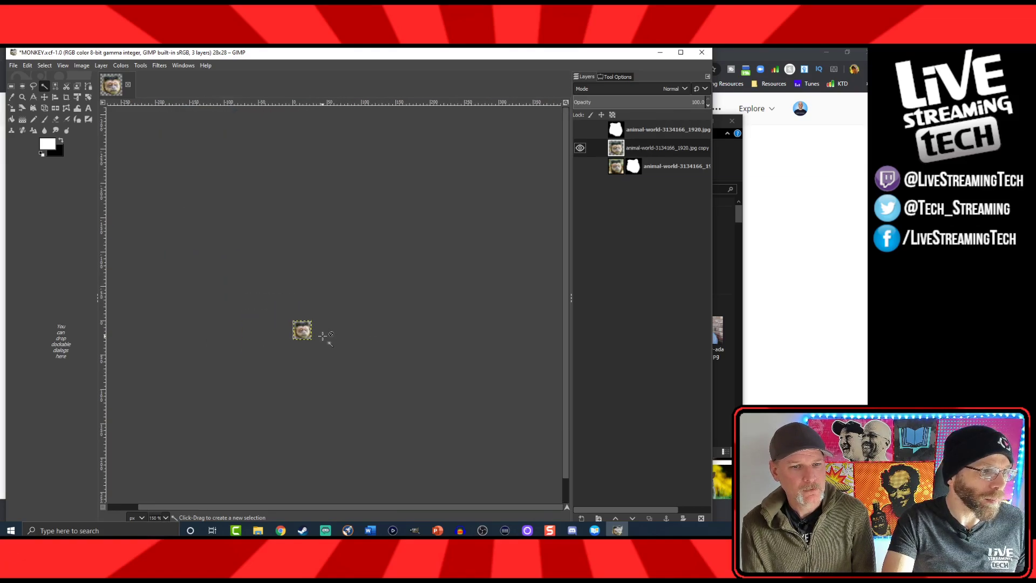
pyautogui.scroll(1, 325, 338)
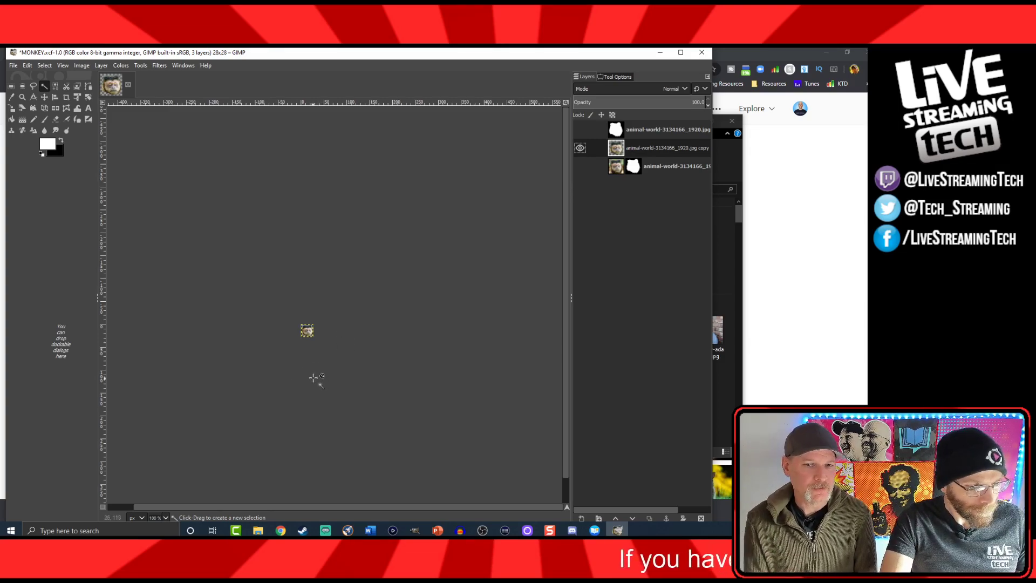
pyautogui.hotkey('ctrl', 'shift', 'e')
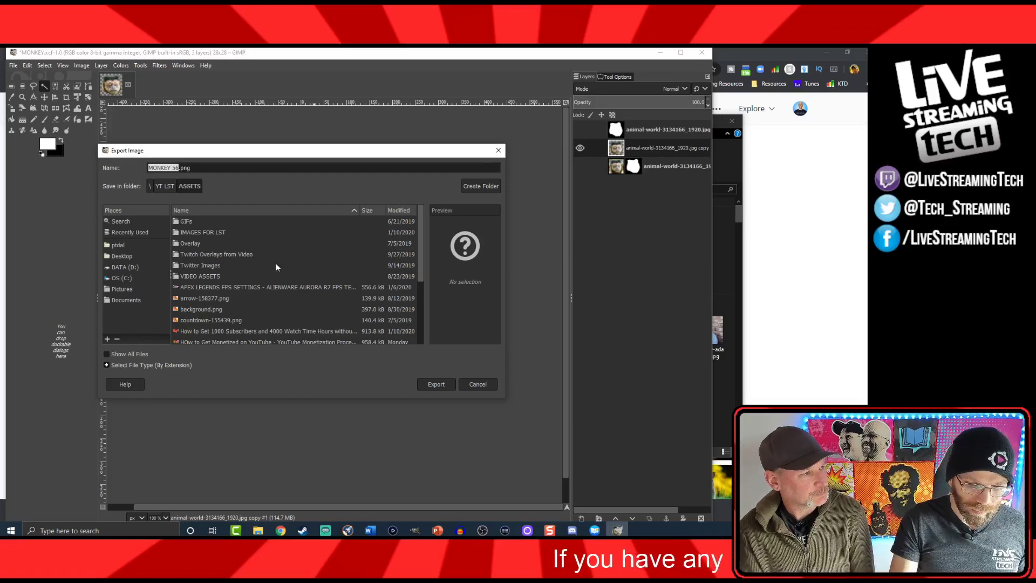
pyautogui.press('Right')
pyautogui.press('BackSpace')
pyautogui.press('BackSpace')
pyautogui.write('28')
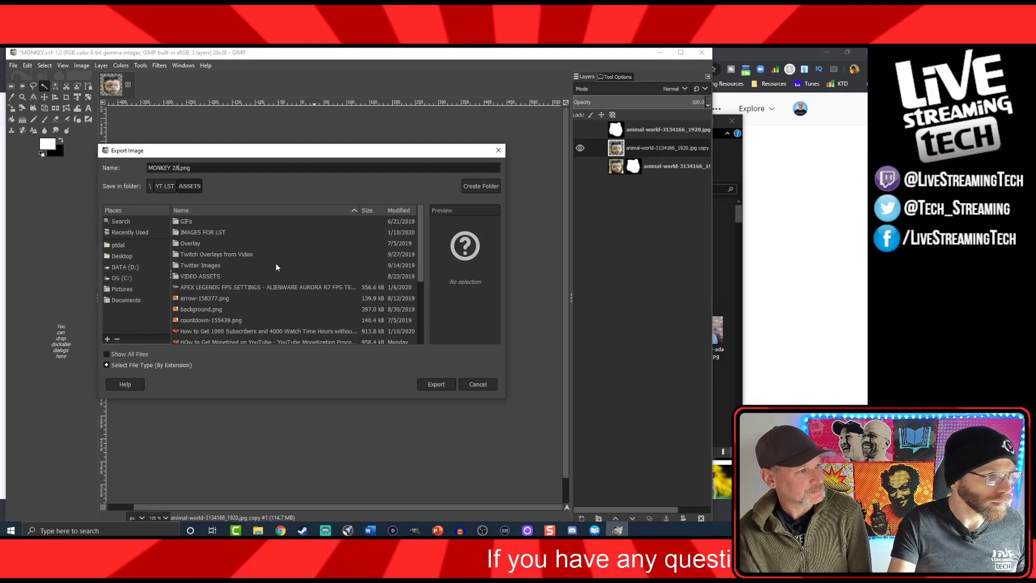
pyautogui.click(435, 384)
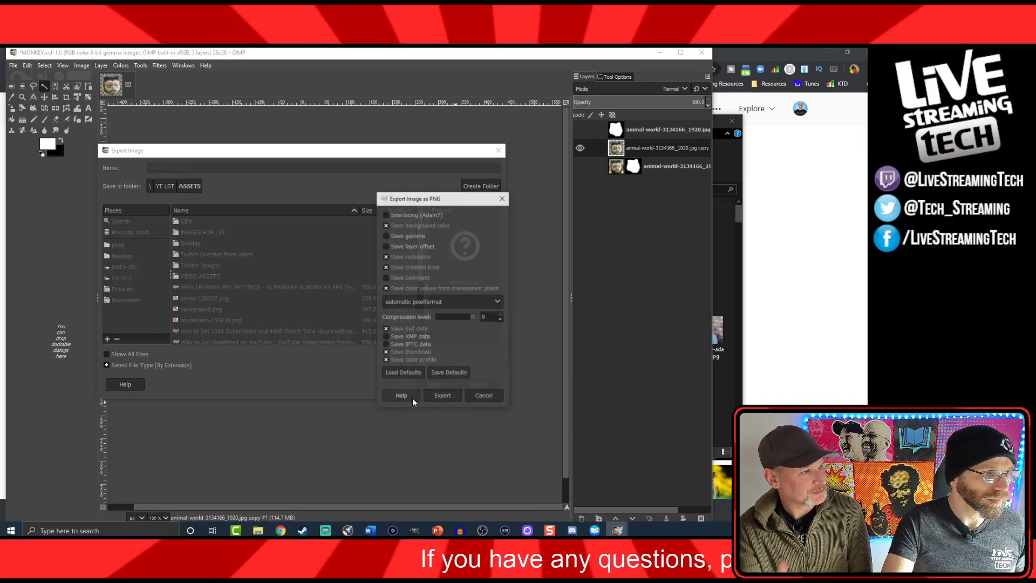
pyautogui.click(429, 397)
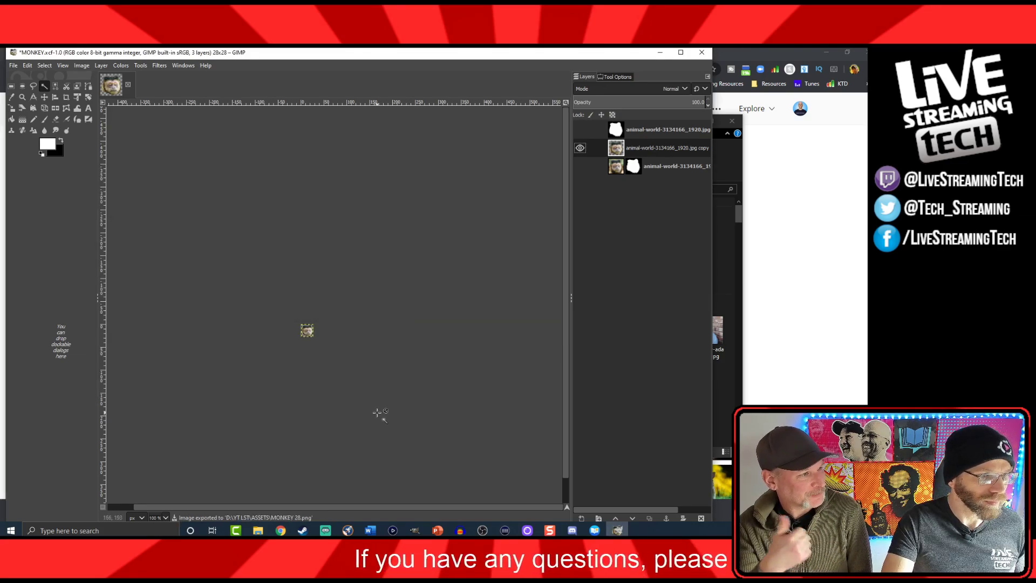
# Undo the scaling to 28 px, then save and close MONKEY.xcf
pyautogui.hotkey('ctrl', 'z')
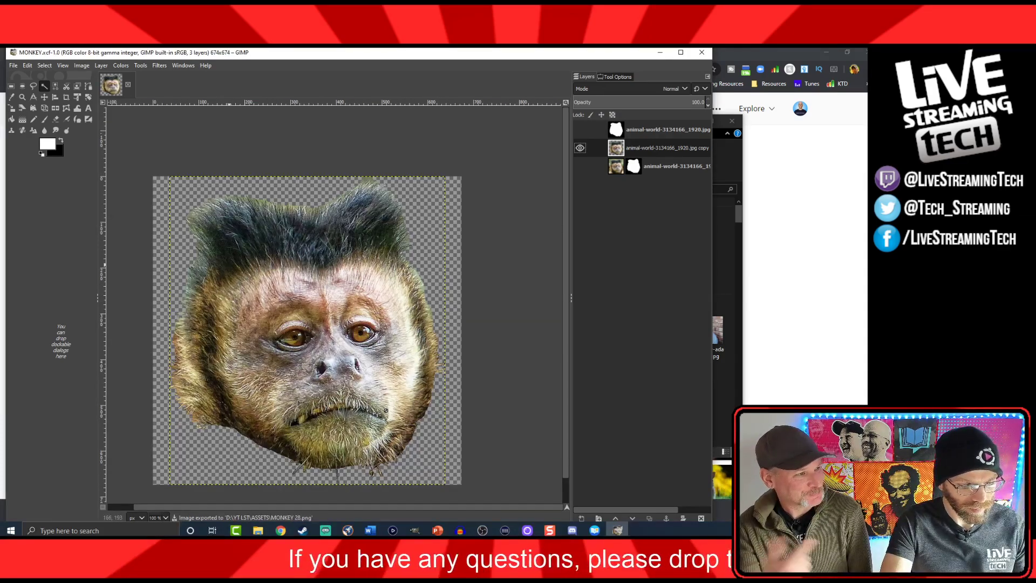
pyautogui.hotkey('ctrl', 's')
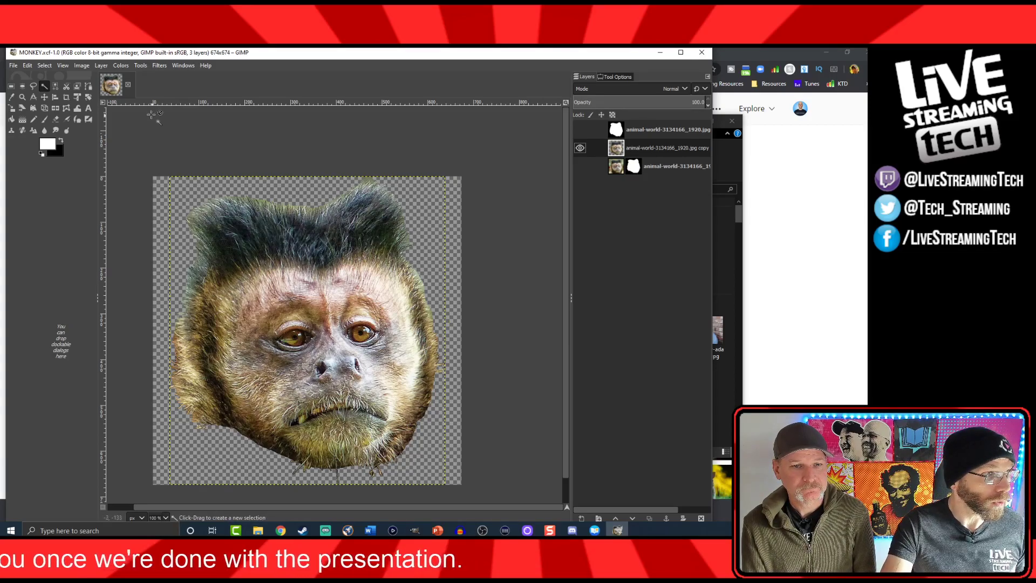
pyautogui.click(128, 85)
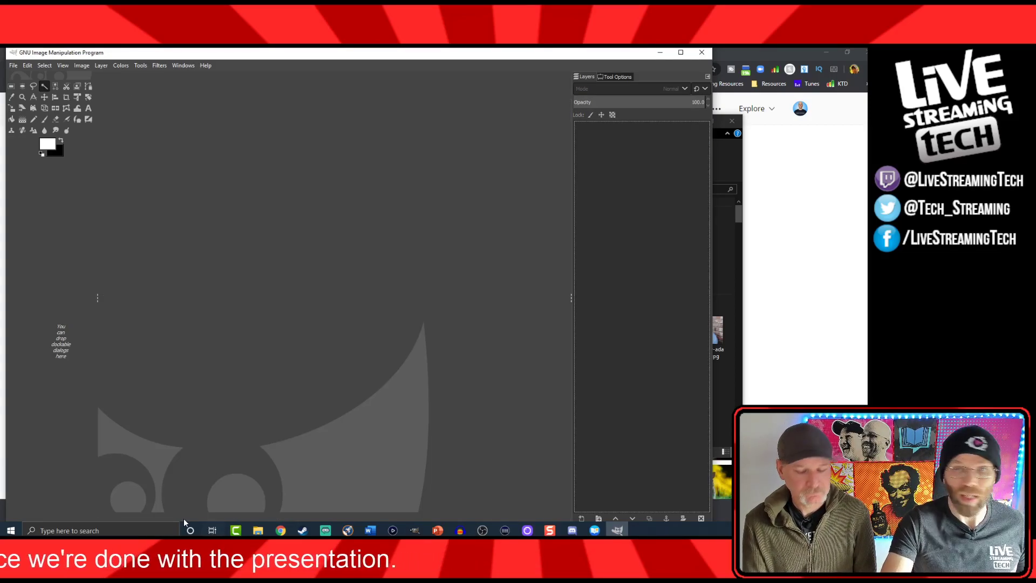
# Switch to File Explorer and open the ASSETS folder inside YT LST on the DATA (D:) drive
pyautogui.click(257, 530)
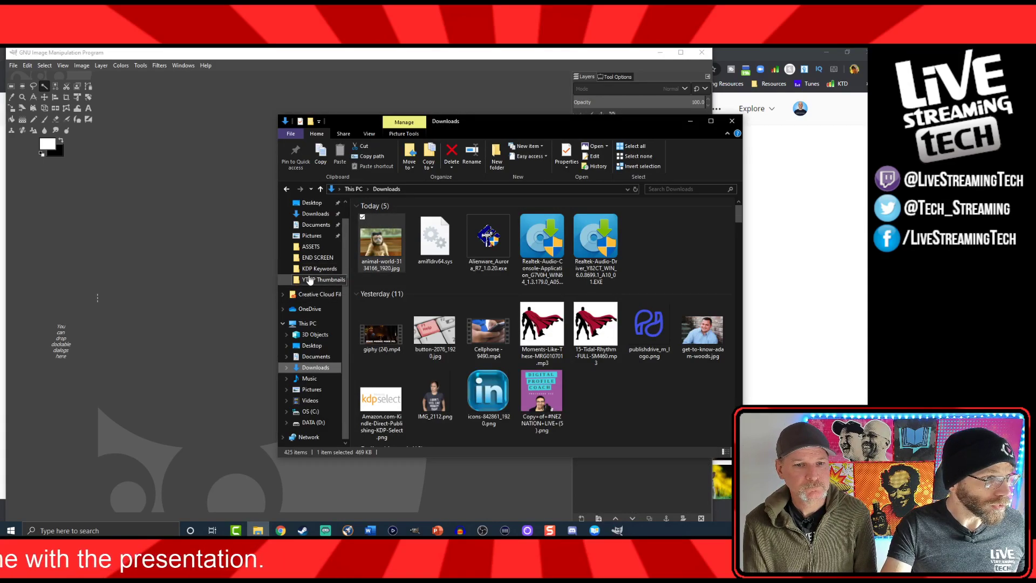
pyautogui.click(315, 422)
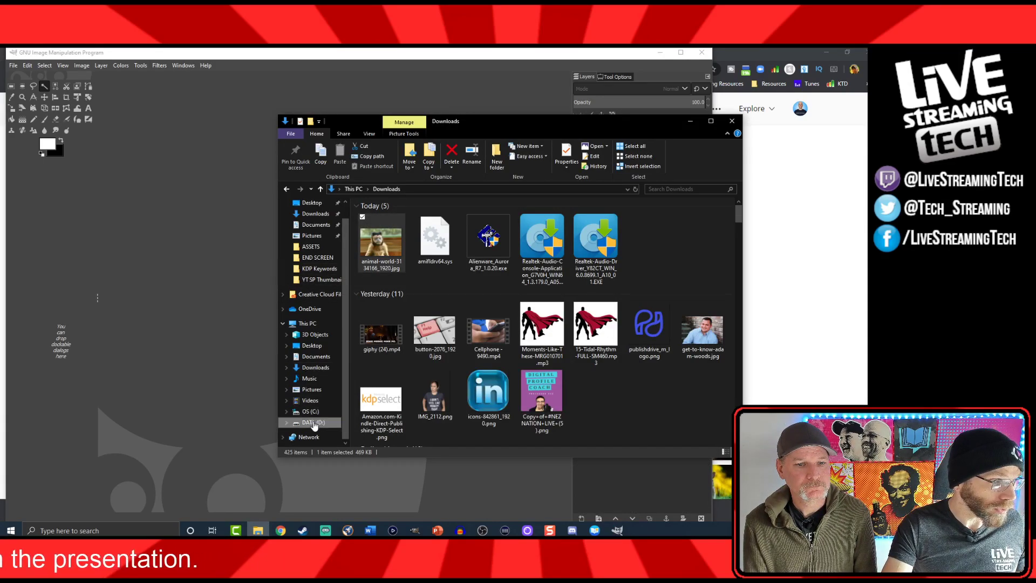
pyautogui.doubleClick(455, 416)
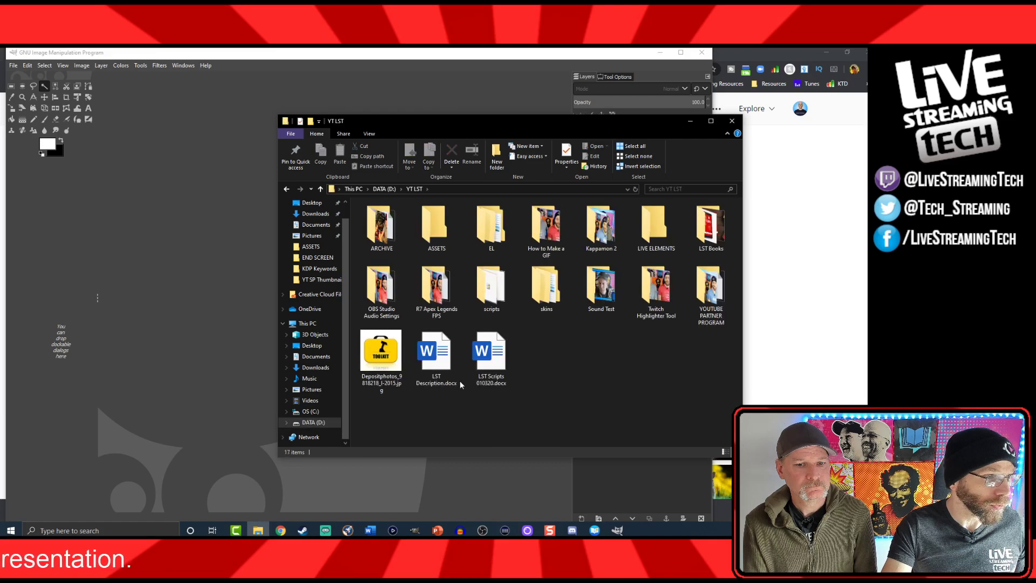
pyautogui.doubleClick(437, 224)
pyautogui.scroll(-1, 614, 416)
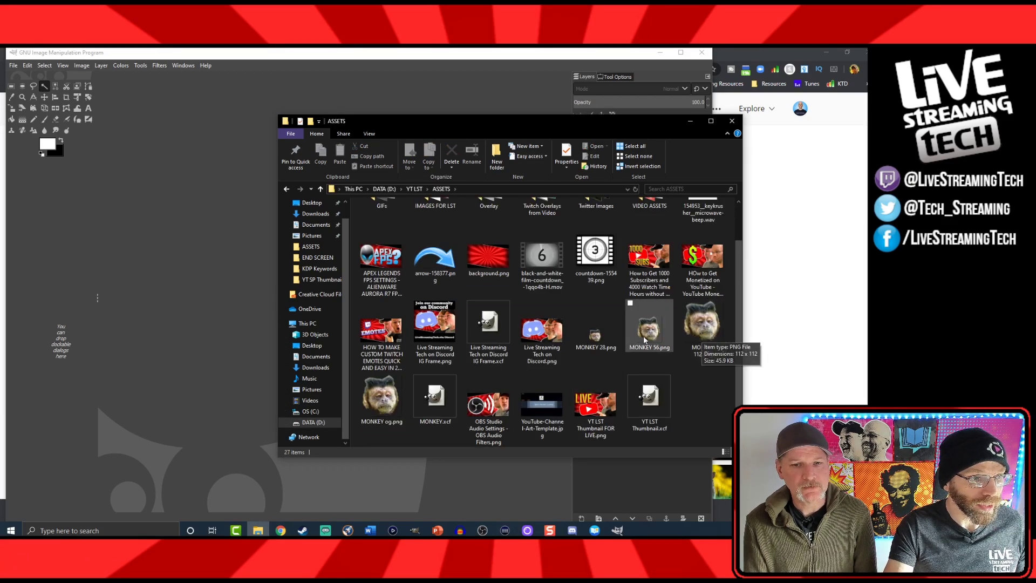
# Create a new folder inside the ASSETS folder
pyautogui.rightClick(700, 396)
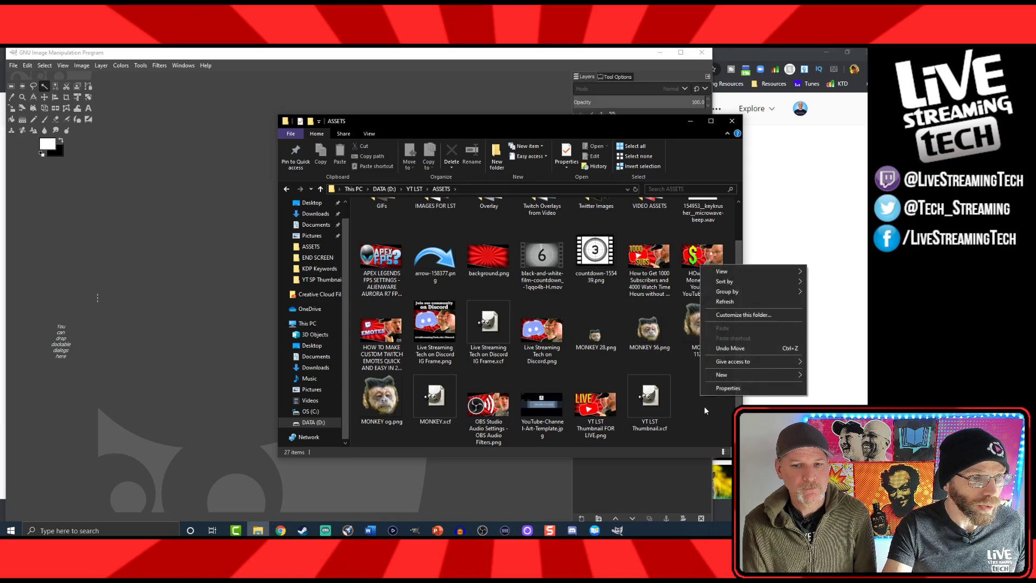
pyautogui.moveTo(737, 376)
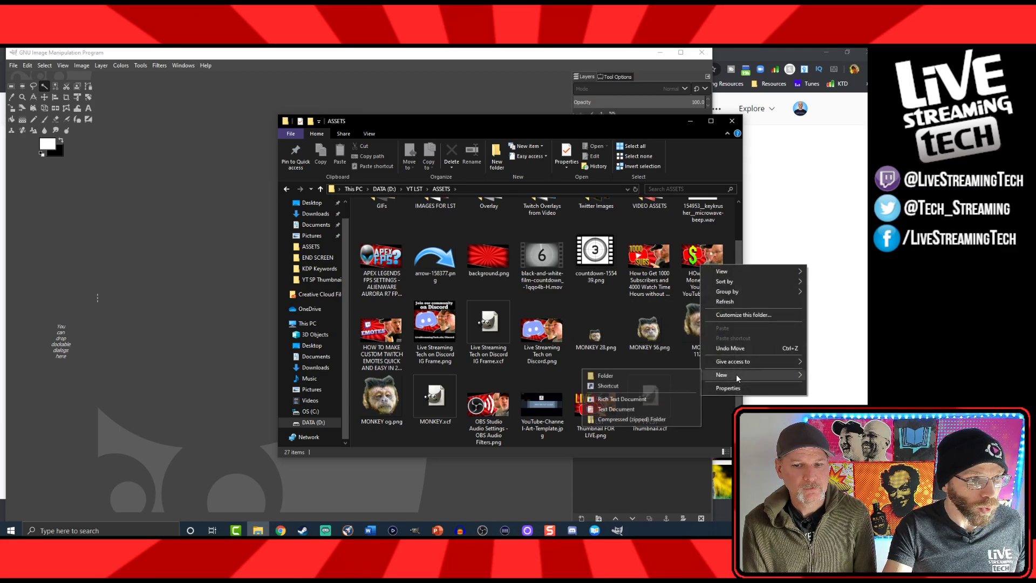
pyautogui.click(655, 376)
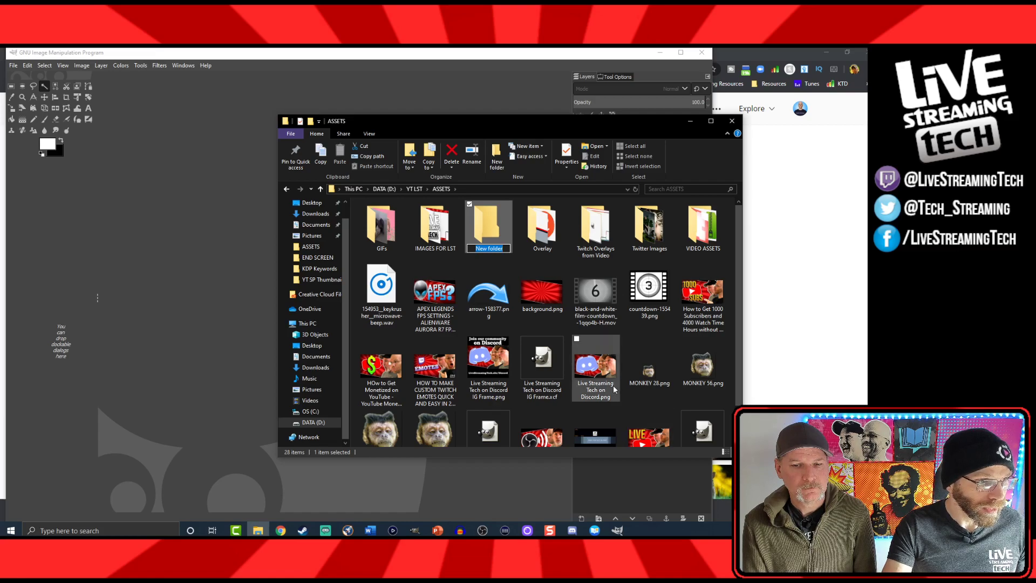
pyautogui.write('twitch')
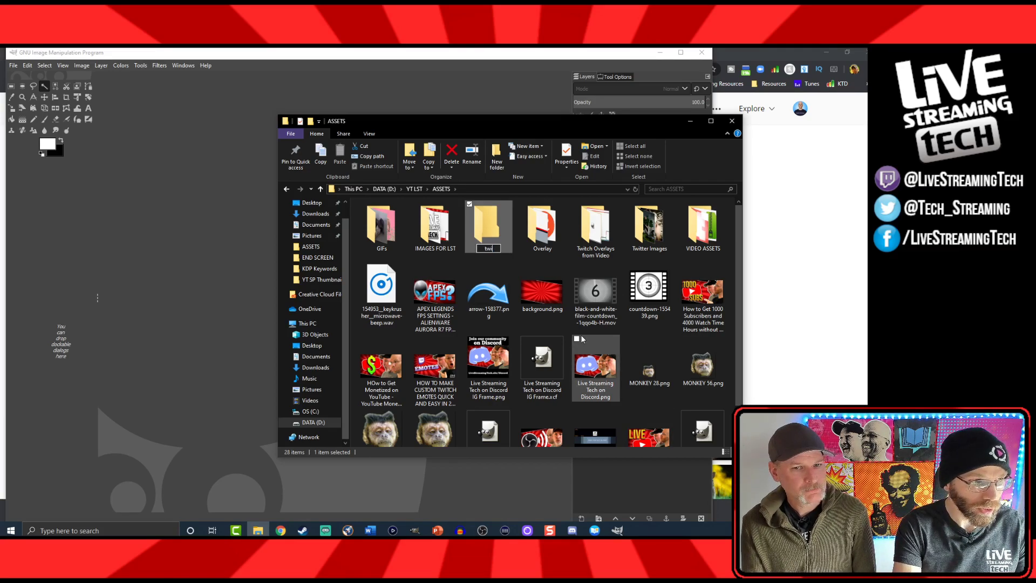
pyautogui.press('BackSpace')
pyautogui.press('BackSpace')
pyautogui.press('BackSpace')
pyautogui.press('BackSpace')
pyautogui.press('BackSpace')
pyautogui.press('BackSpace')
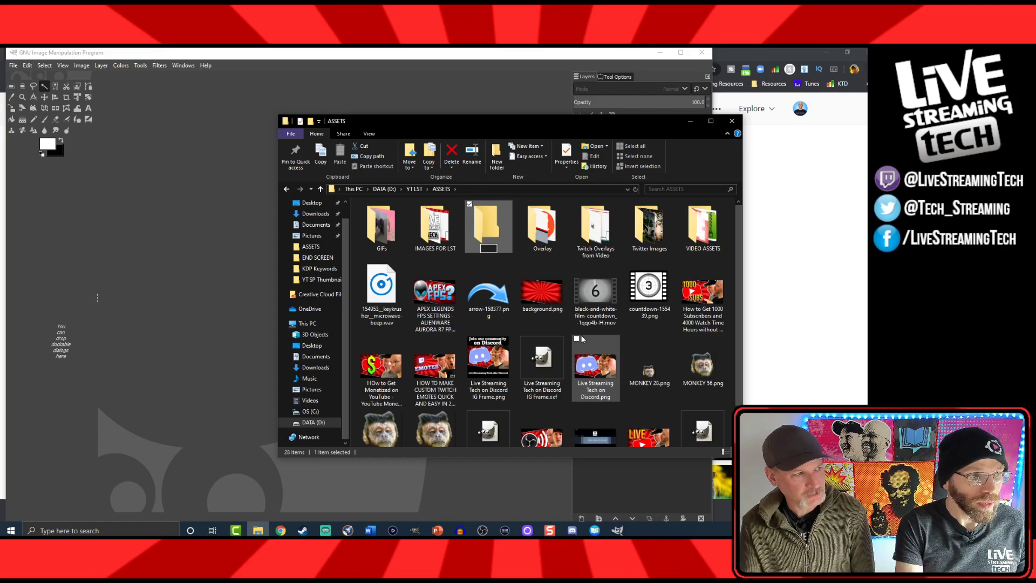
# Name the new folder TWITCH EMOTES
pyautogui.write('tw')
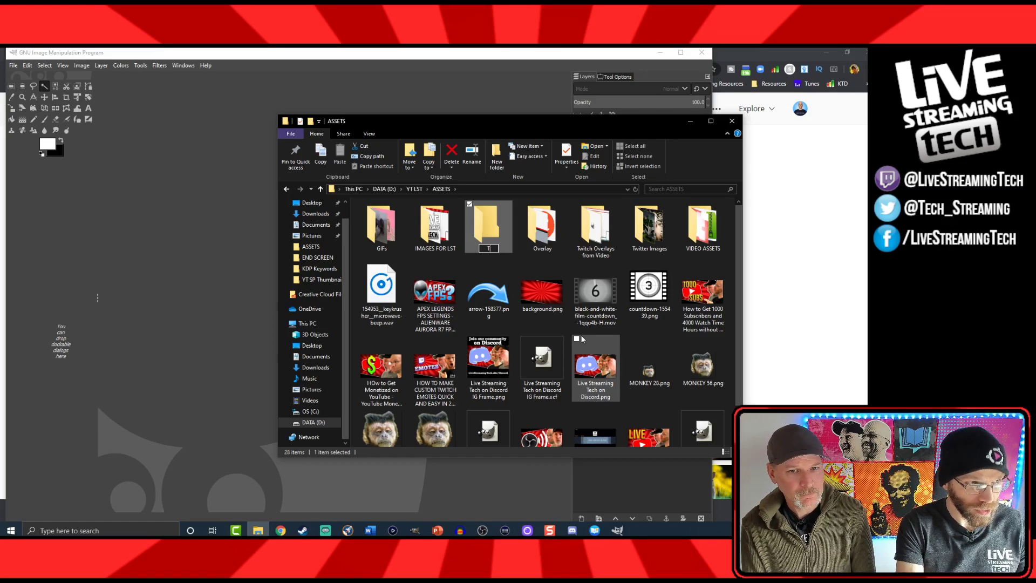
pyautogui.write('ITCH')
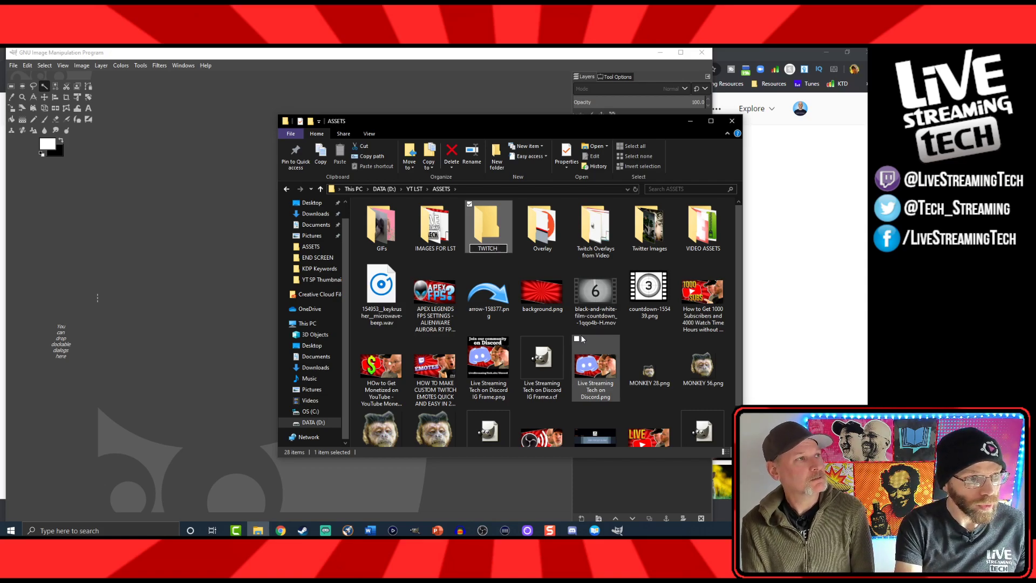
pyautogui.write('EMOTES')
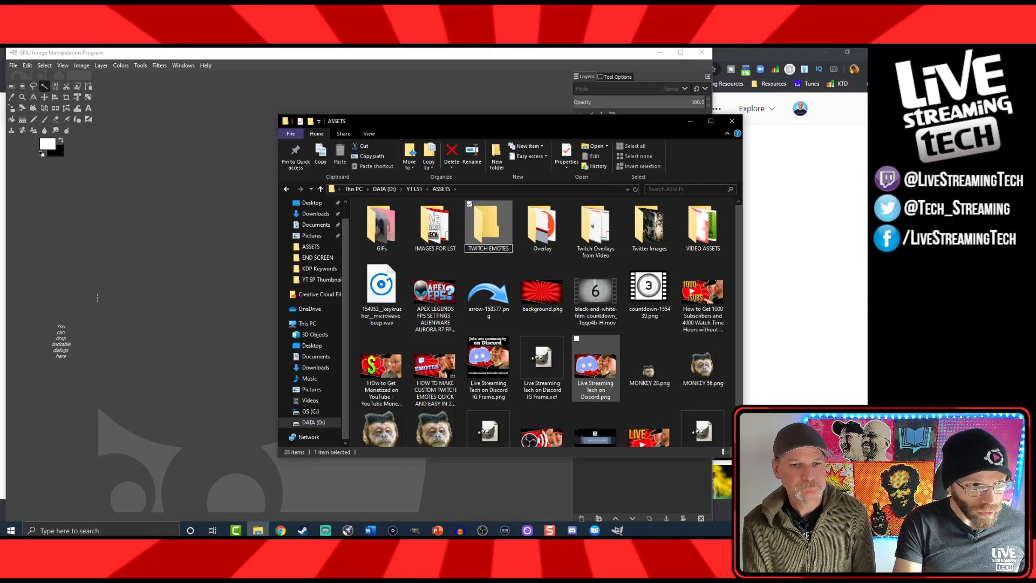
pyautogui.press('Return')
# Move MONKEY 28.png, MONKEY 56.png, MONKEY 112.png and MONKEY og.png into the TWITCH EMOTES folder by cutting and pasting
pyautogui.click(649, 370)
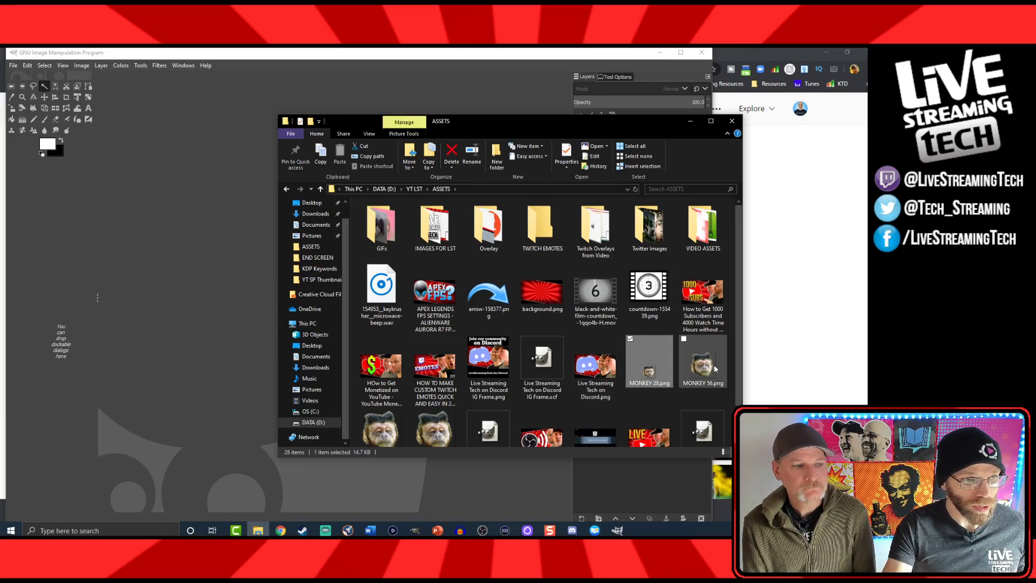
pyautogui.keyDown('shift'); pyautogui.click(448, 441); pyautogui.keyUp('shift')
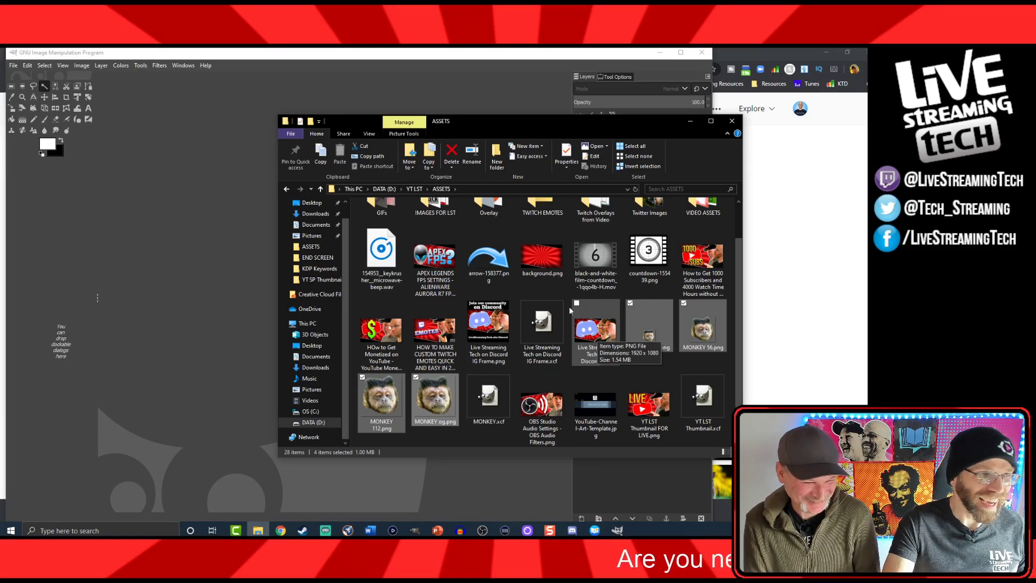
pyautogui.scroll(1, 610, 350)
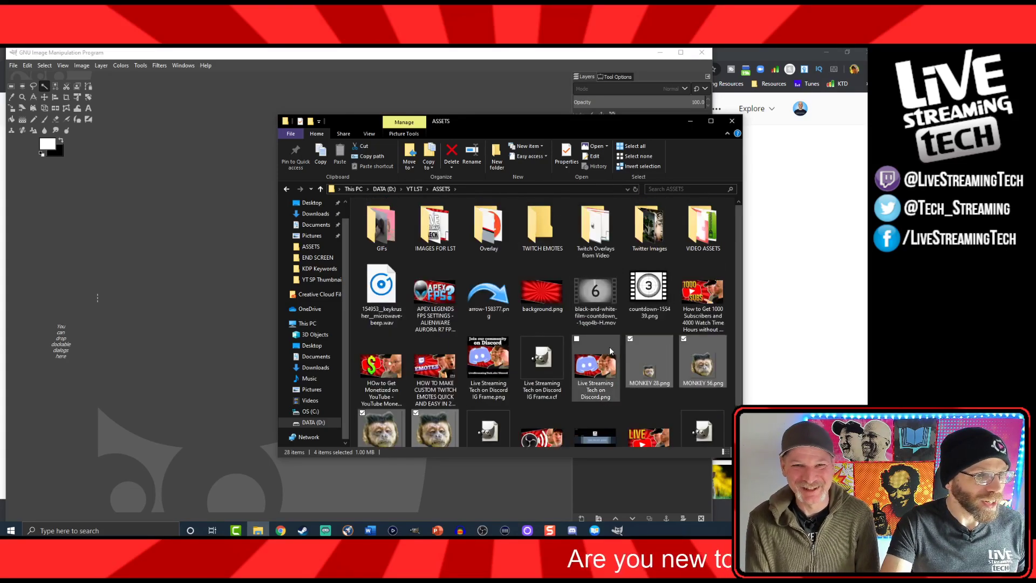
pyautogui.rightClick(643, 364)
pyautogui.click(680, 300)
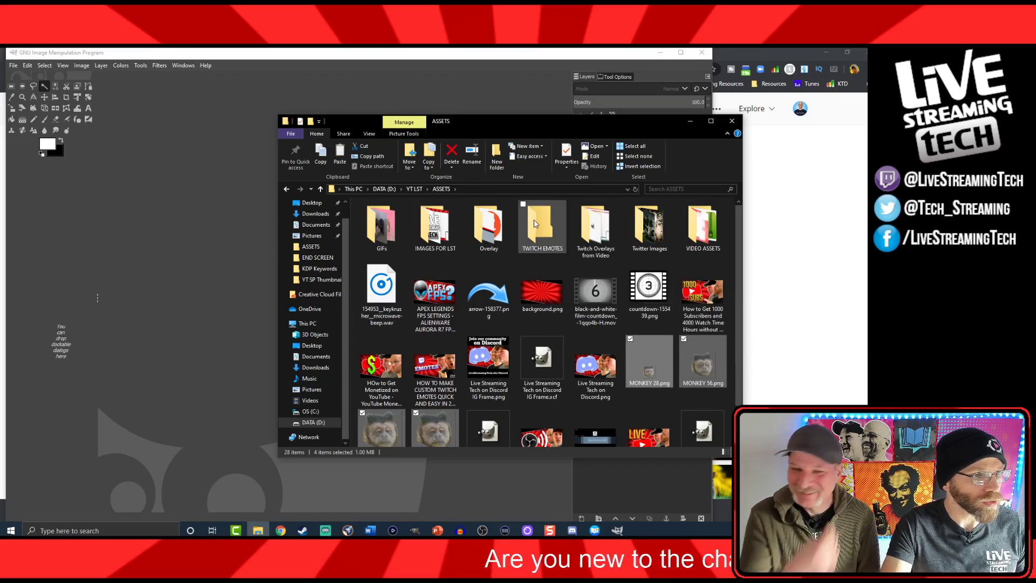
pyautogui.rightClick(538, 222)
pyautogui.click(564, 416)
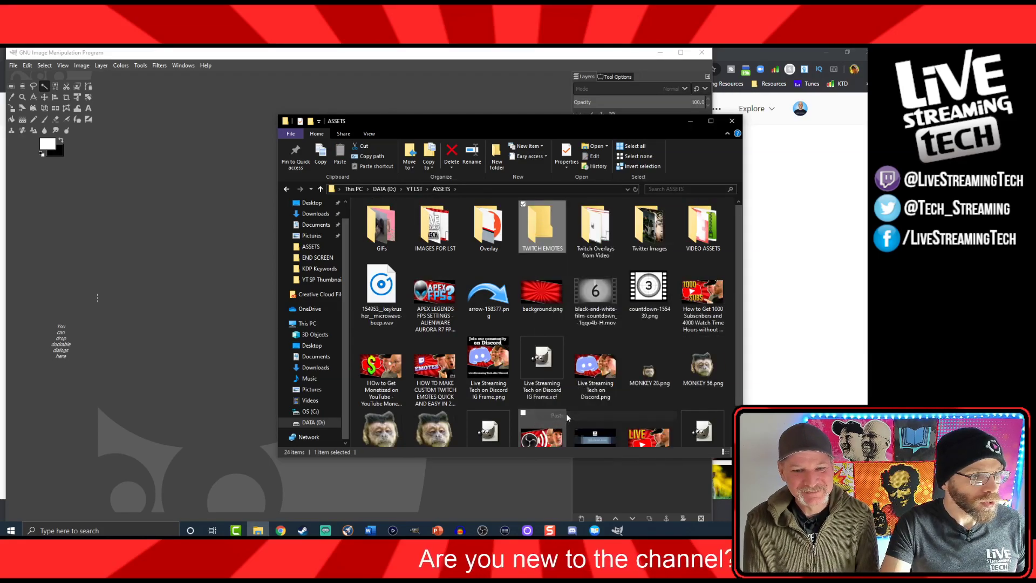
# Switch to GIMP and create a new image 1000 px wide and 1000 px high
pyautogui.click(150, 245)
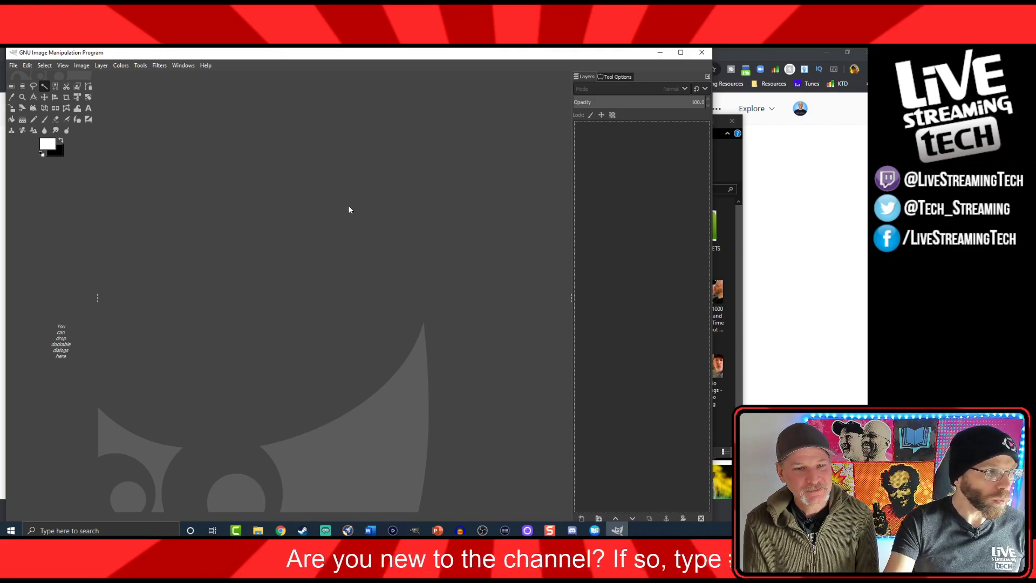
pyautogui.click(43, 66)
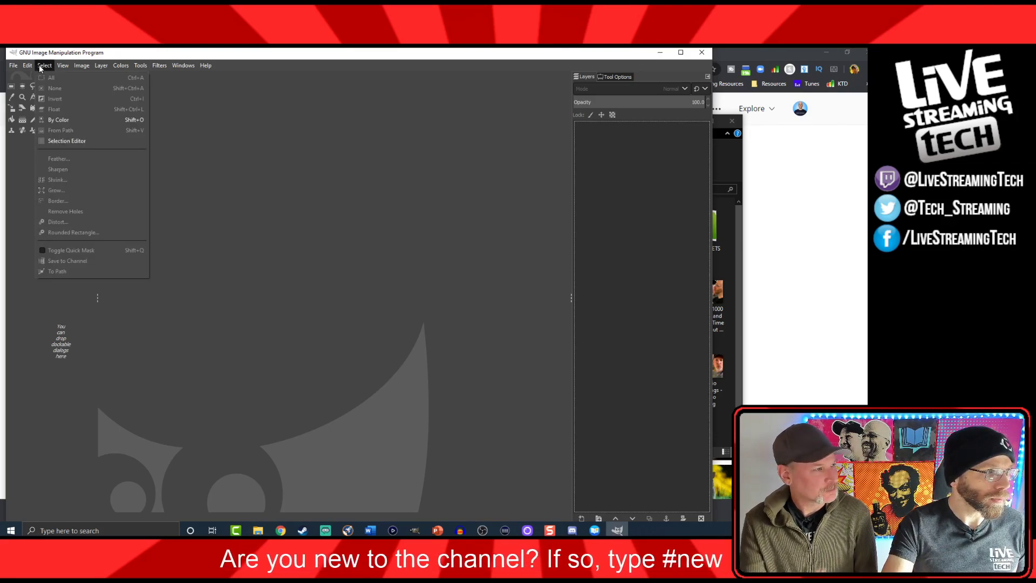
pyautogui.click(40, 67)
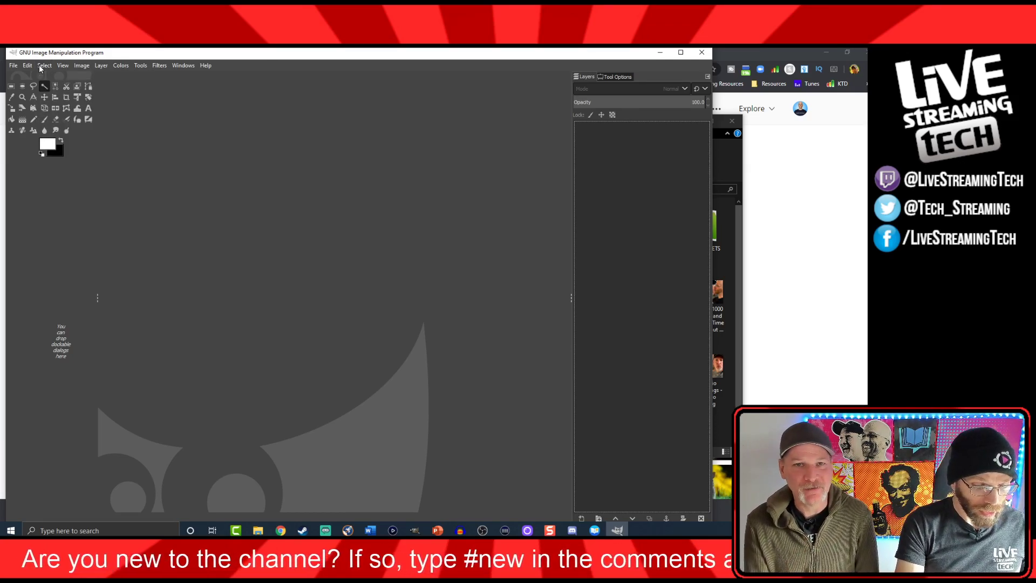
pyautogui.hotkey('ctrl', 'n')
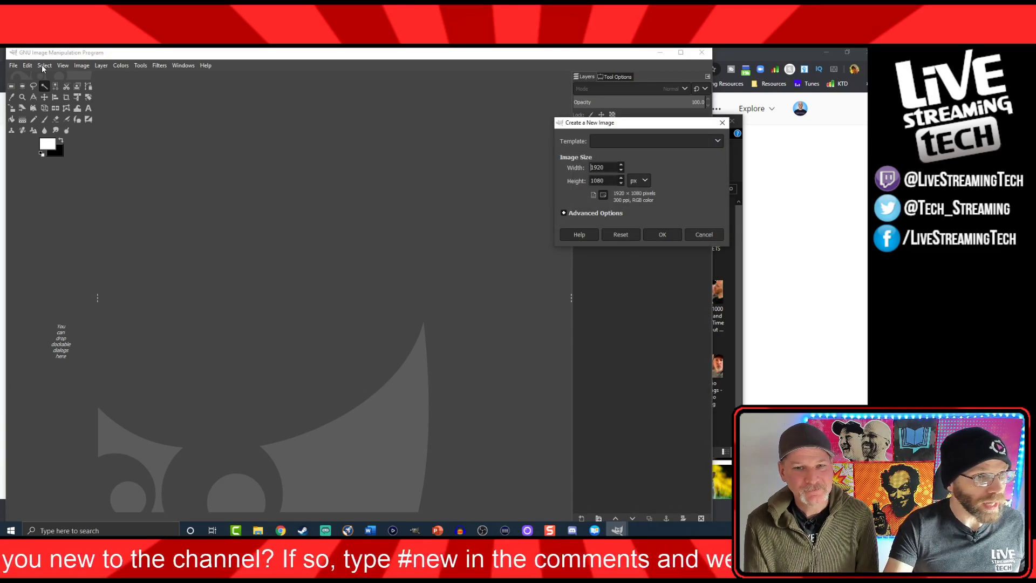
pyautogui.moveTo(608, 167); pyautogui.dragTo(586, 170)
pyautogui.write('1')
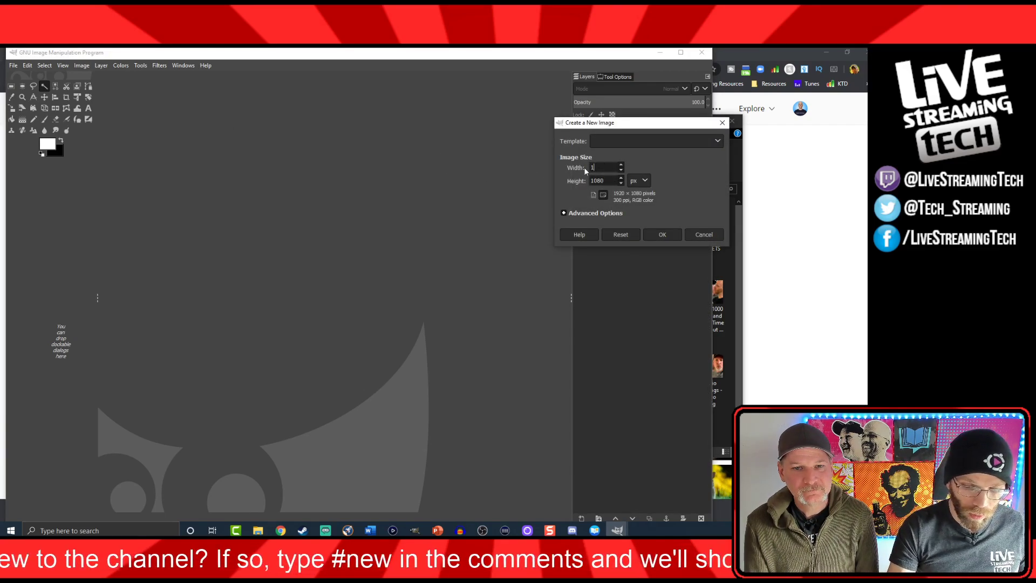
pyautogui.write('000')
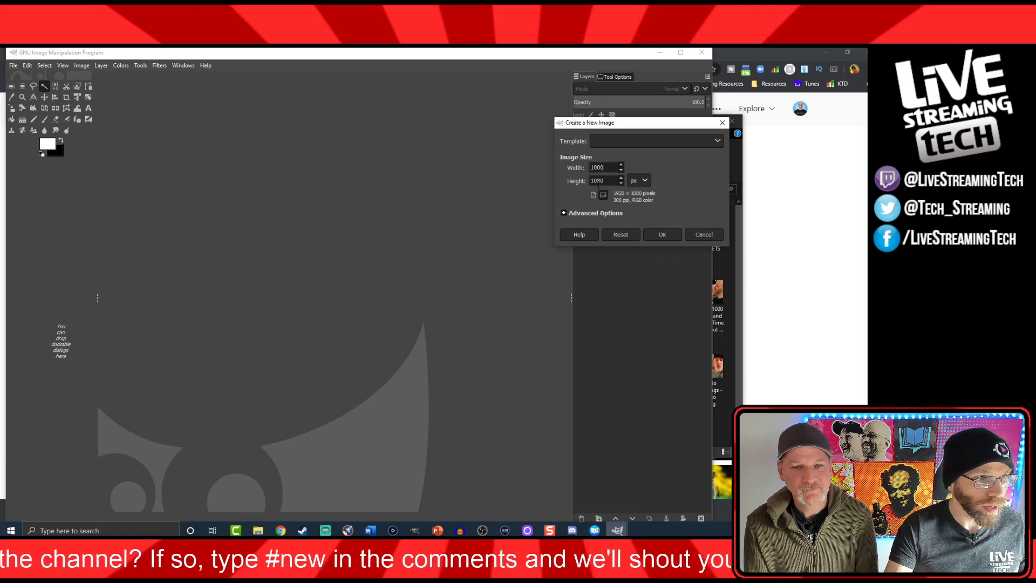
pyautogui.moveTo(605, 181); pyautogui.dragTo(597, 181)
pyautogui.write('00')
pyautogui.press('Return')
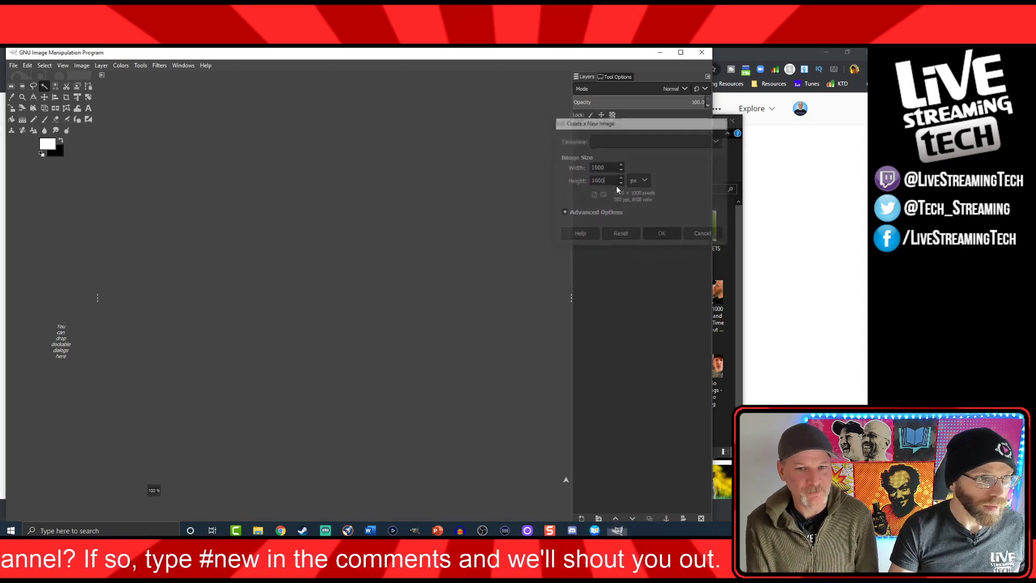
# Delete the image's initial layer and add a new 1000 × 1000 px layer filled with transparency
pyautogui.click(700, 518)
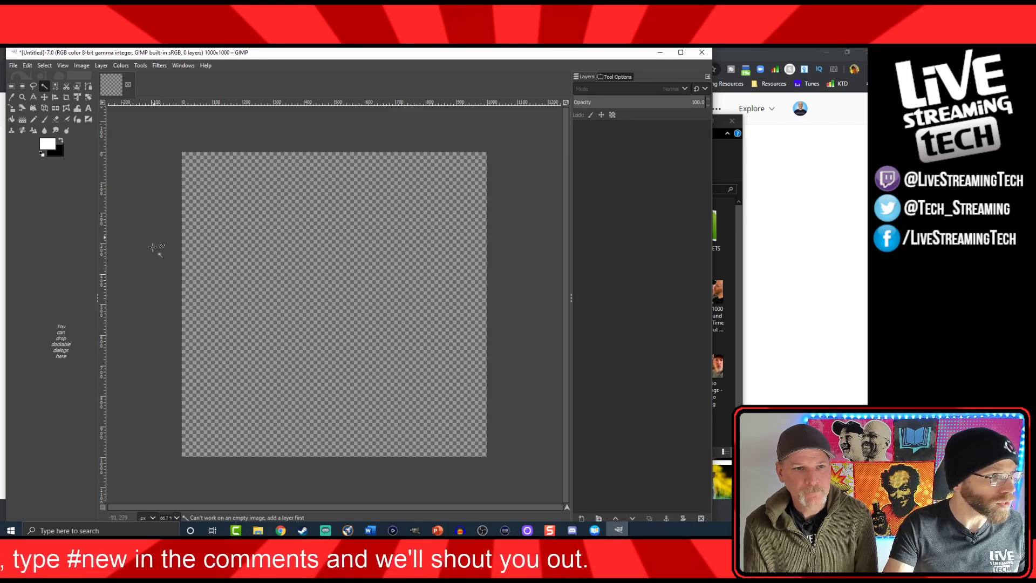
pyautogui.click(581, 516)
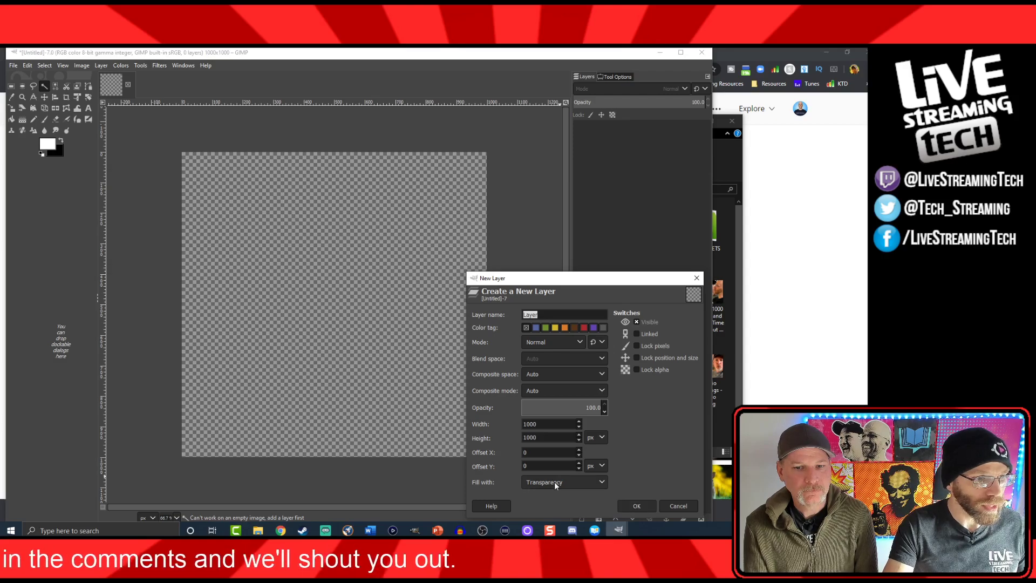
pyautogui.click(637, 506)
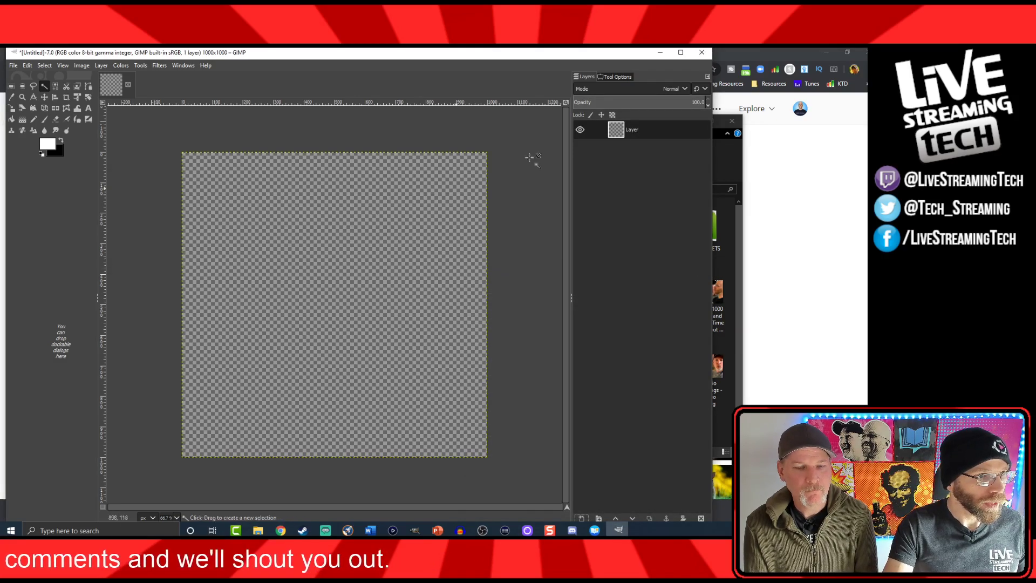
# Add the text LST in the upper part of the canvas and set its text box to Dynamic
pyautogui.click(89, 108)
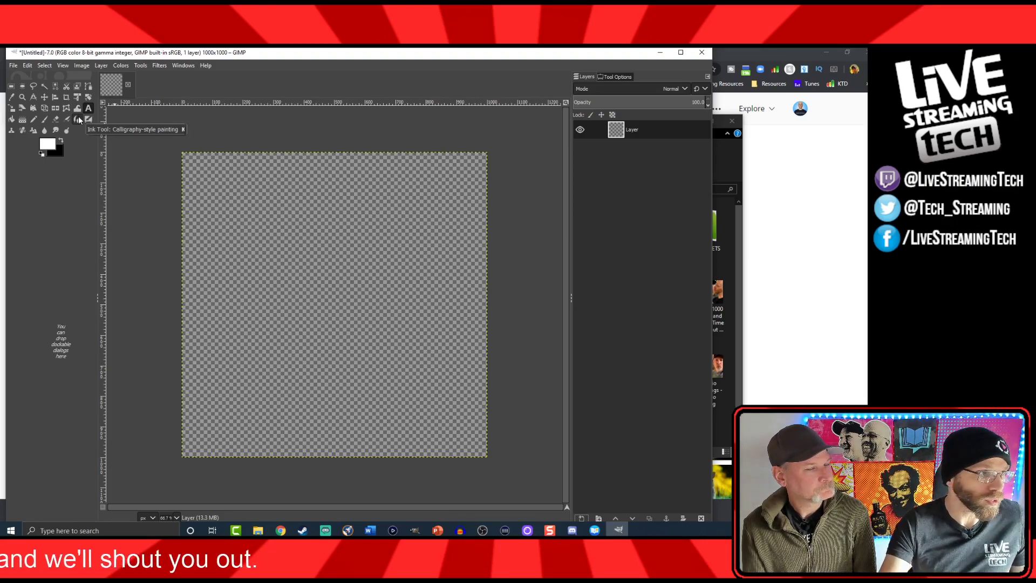
pyautogui.click(225, 176)
pyautogui.write('LST')
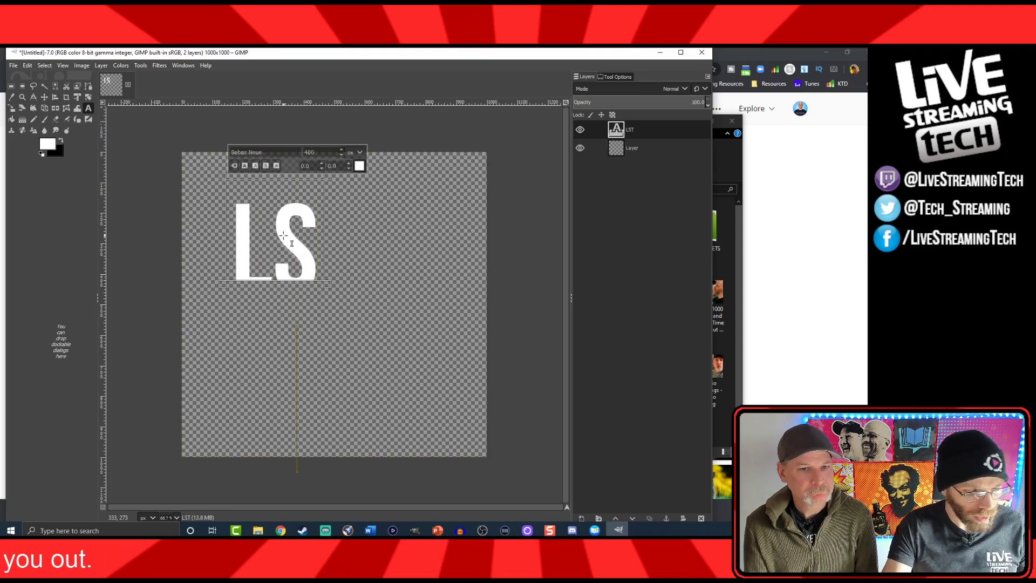
pyautogui.hotkey('ctrl', 'a')
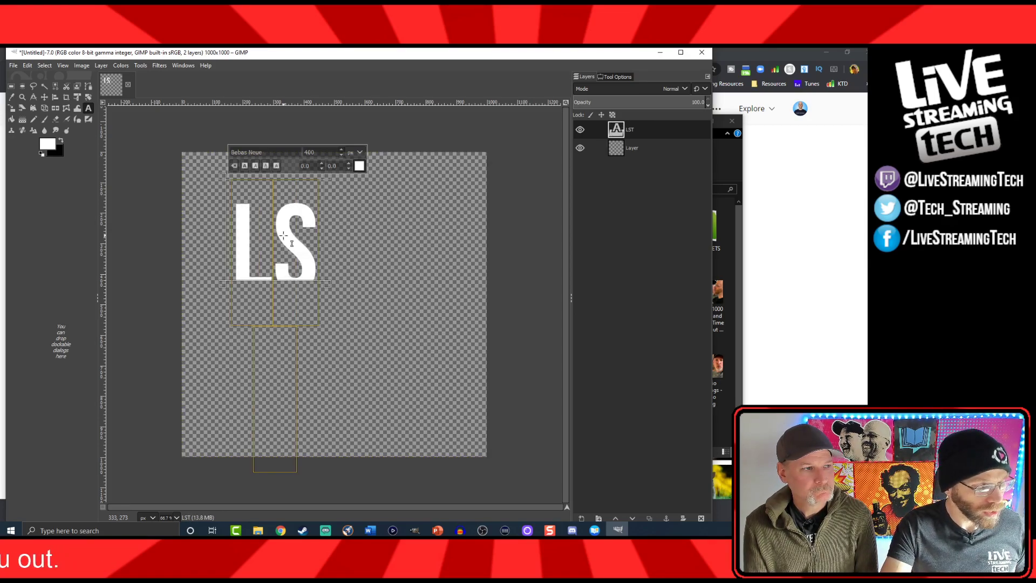
pyautogui.click(610, 77)
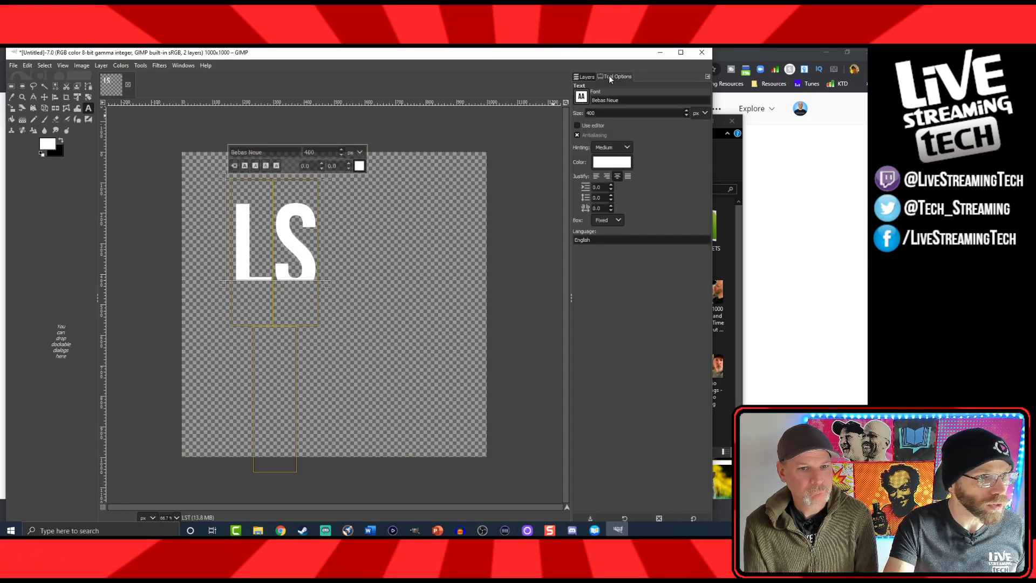
pyautogui.click(606, 221)
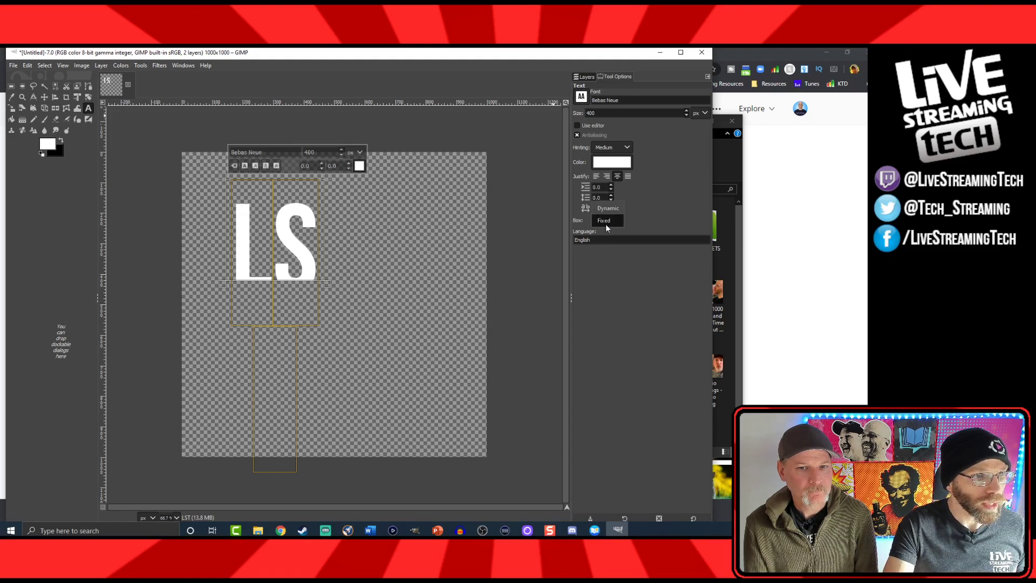
pyautogui.click(601, 210)
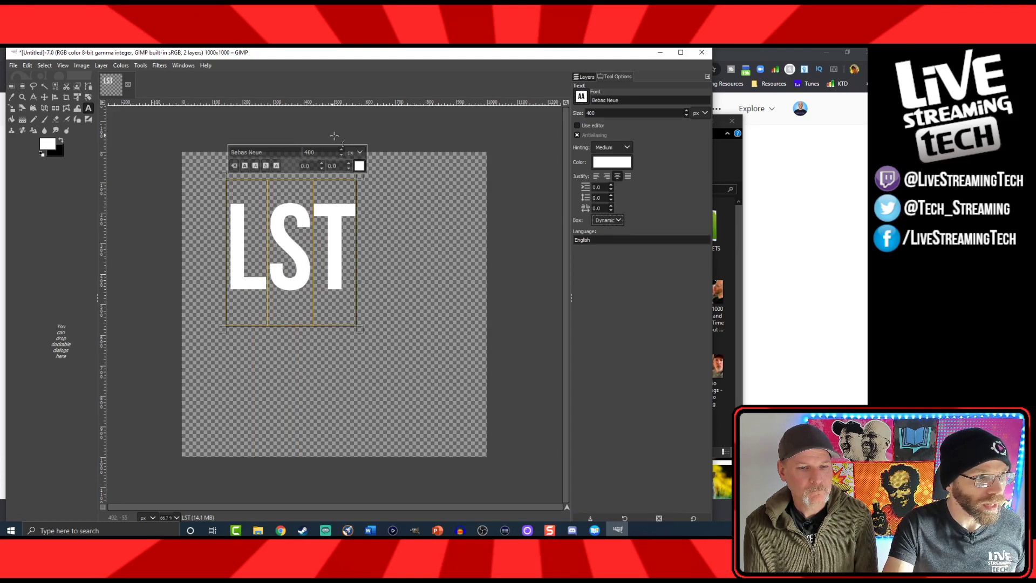
# Set the LST text's size to 800 px and move it to the middle of the canvas
pyautogui.doubleClick(309, 151)
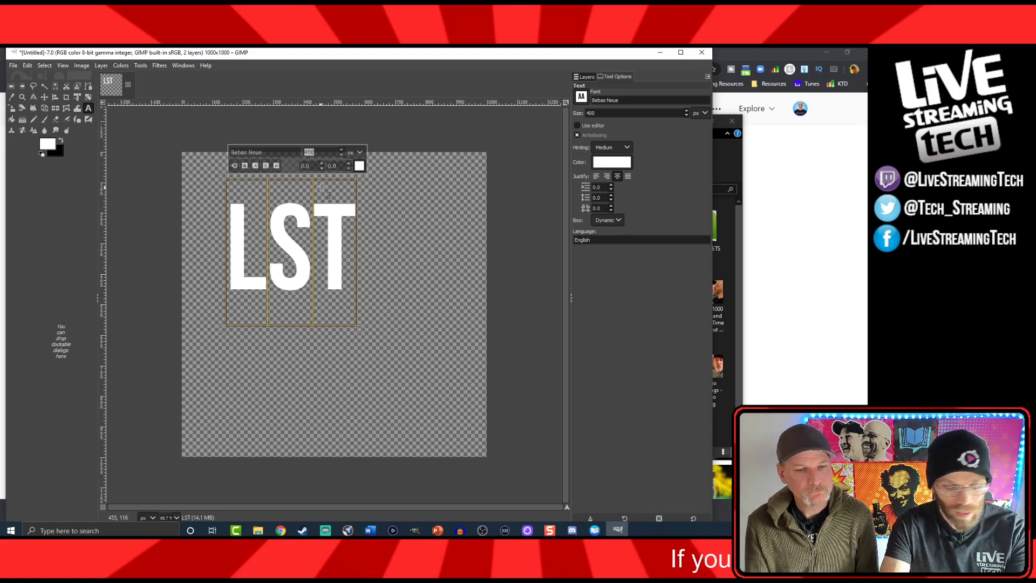
pyautogui.write('800')
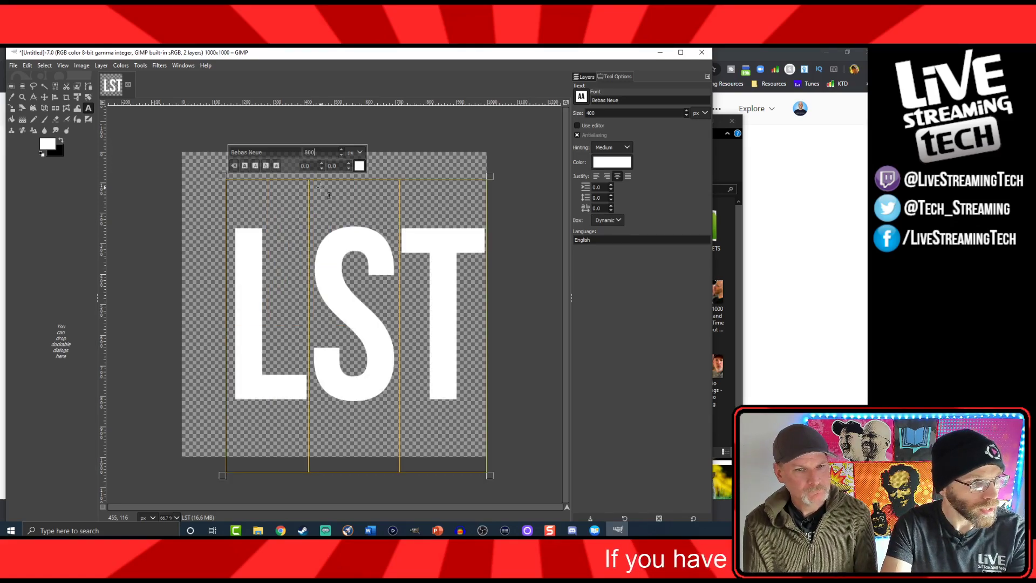
pyautogui.click(44, 98)
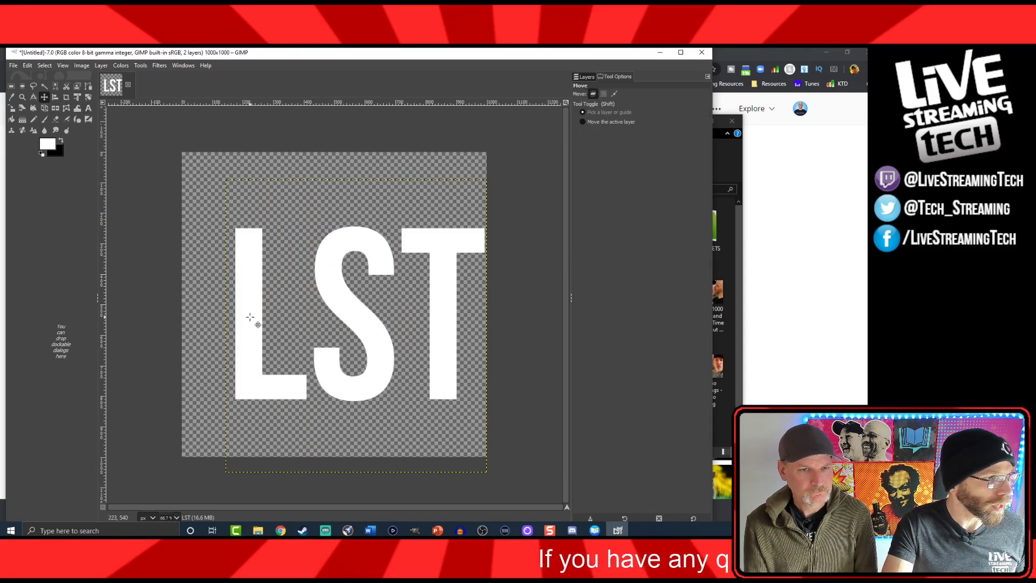
pyautogui.moveTo(250, 317); pyautogui.dragTo(229, 297)
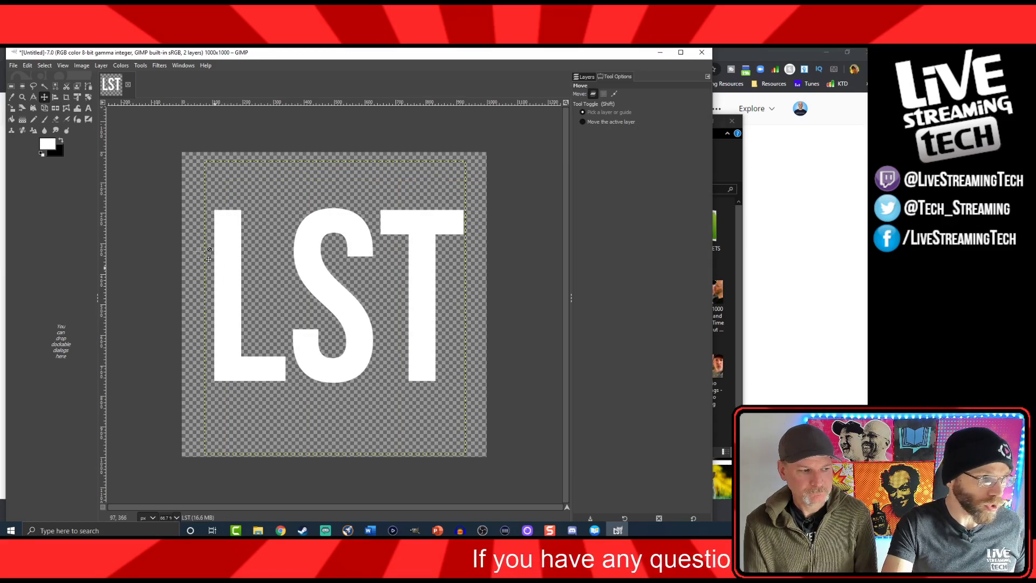
# Change the LST text's font to ChunkFive
pyautogui.click(88, 108)
pyautogui.click(312, 288)
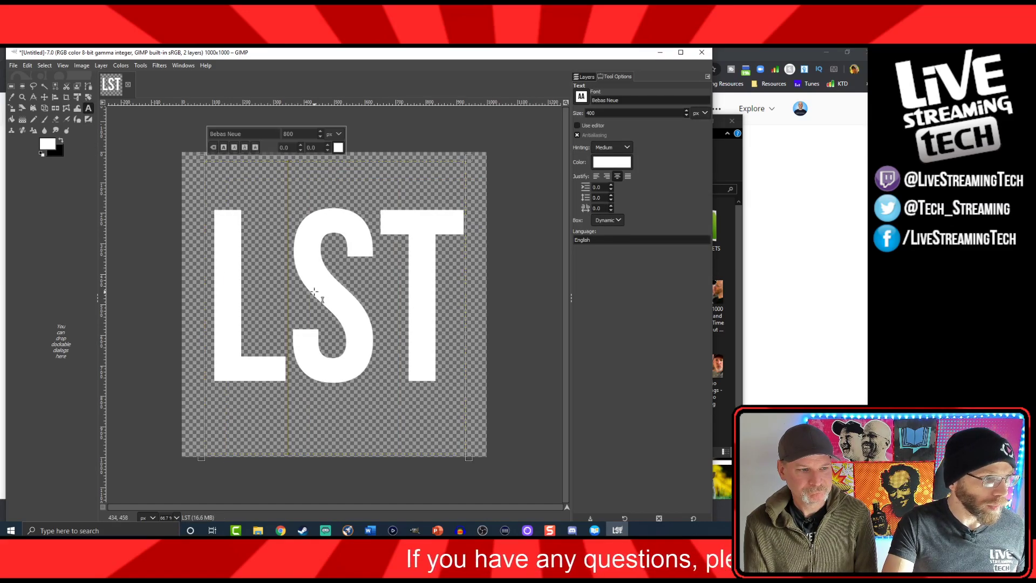
pyautogui.doubleClick(234, 134)
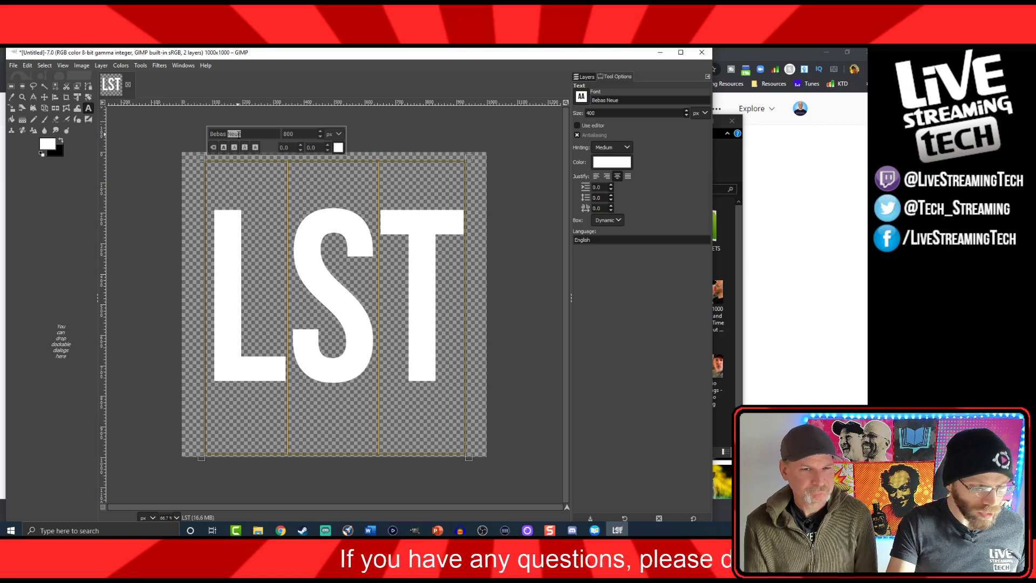
pyautogui.tripleClick(239, 134)
pyautogui.write('CHUN')
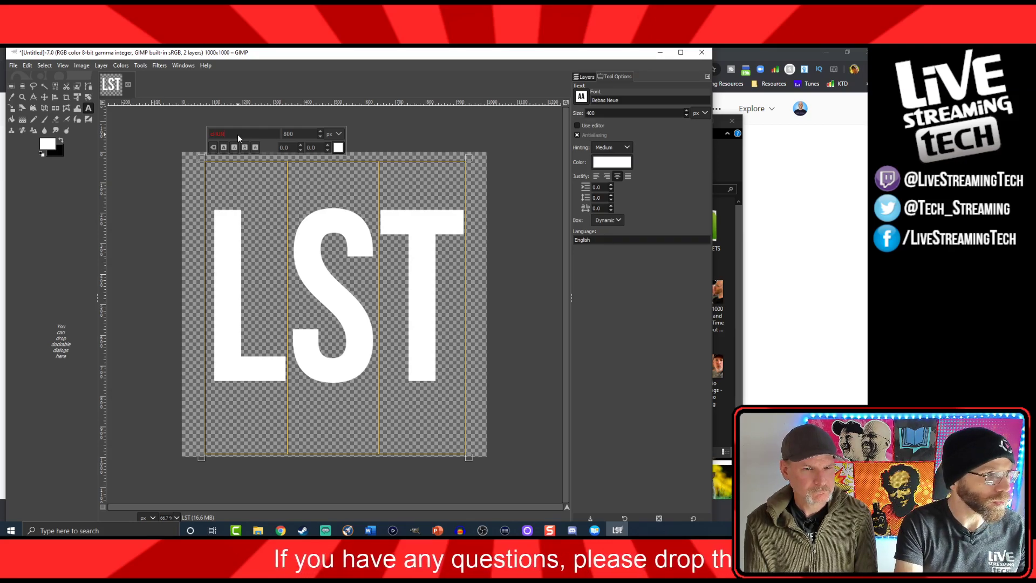
pyautogui.press('BackSpace')
pyautogui.press('BackSpace')
pyautogui.press('BackSpace')
pyautogui.press('BackSpace')
pyautogui.write('chun')
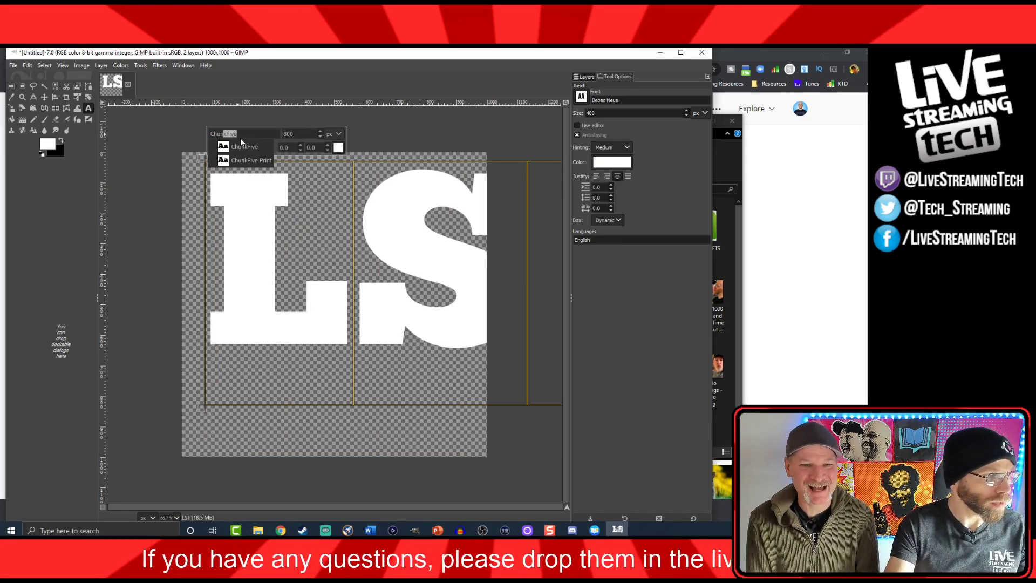
pyautogui.click(240, 145)
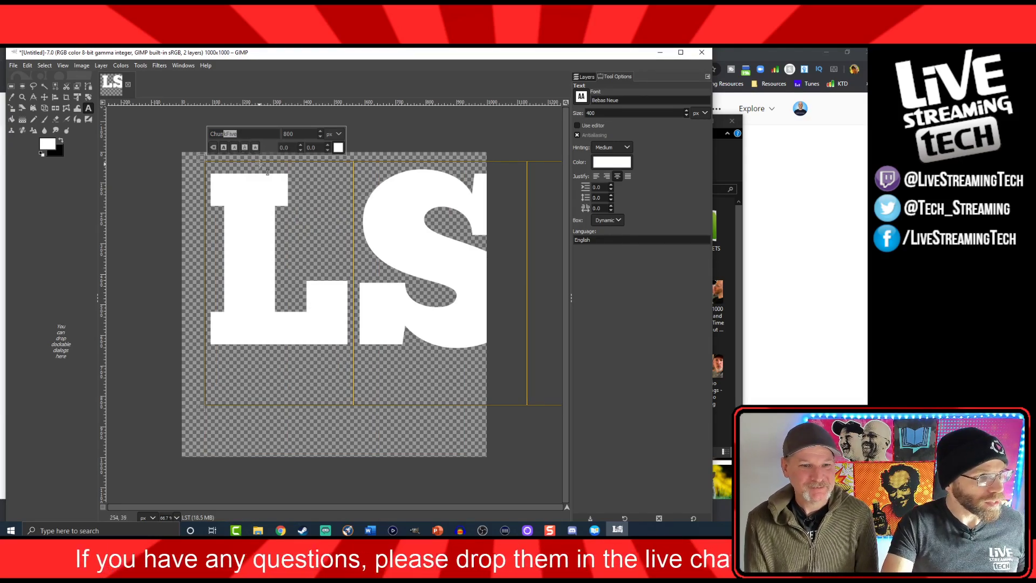
pyautogui.press('Return')
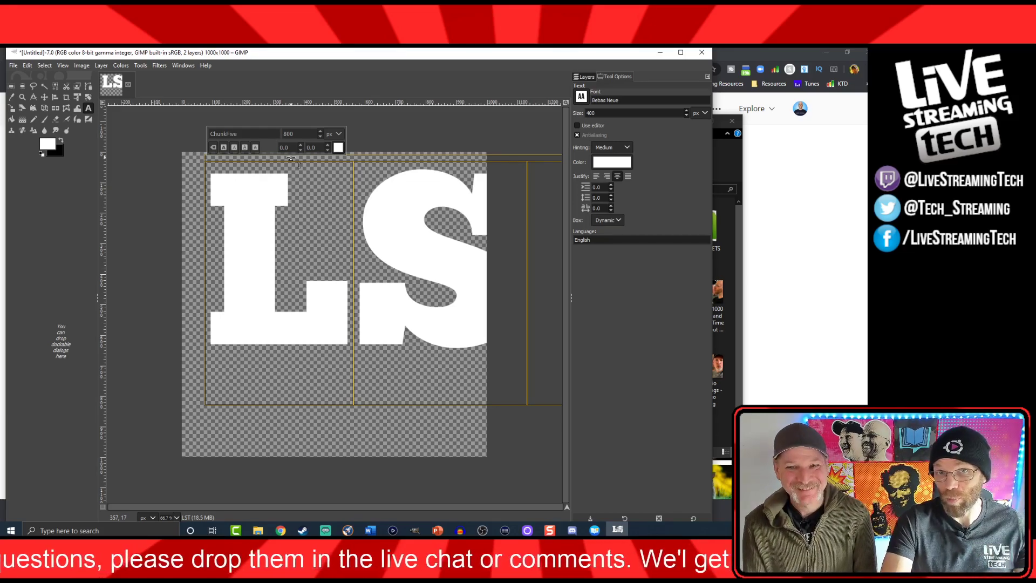
# Reduce the LST text's size to 456 px and move it down to the vertical middle of the canvas
pyautogui.click(319, 136)
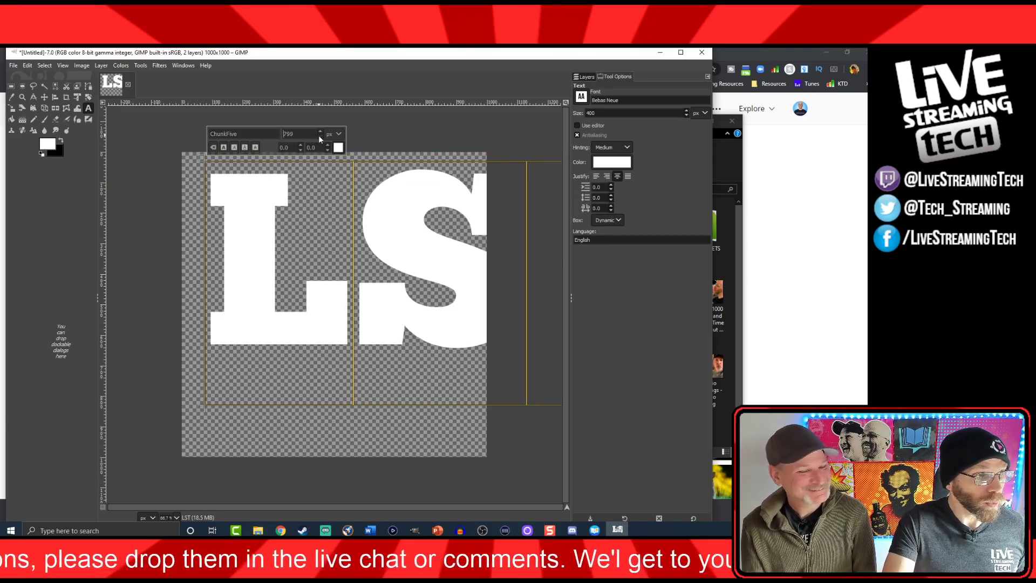
pyautogui.moveTo(319, 137); pyautogui.dragTo(319, 136)
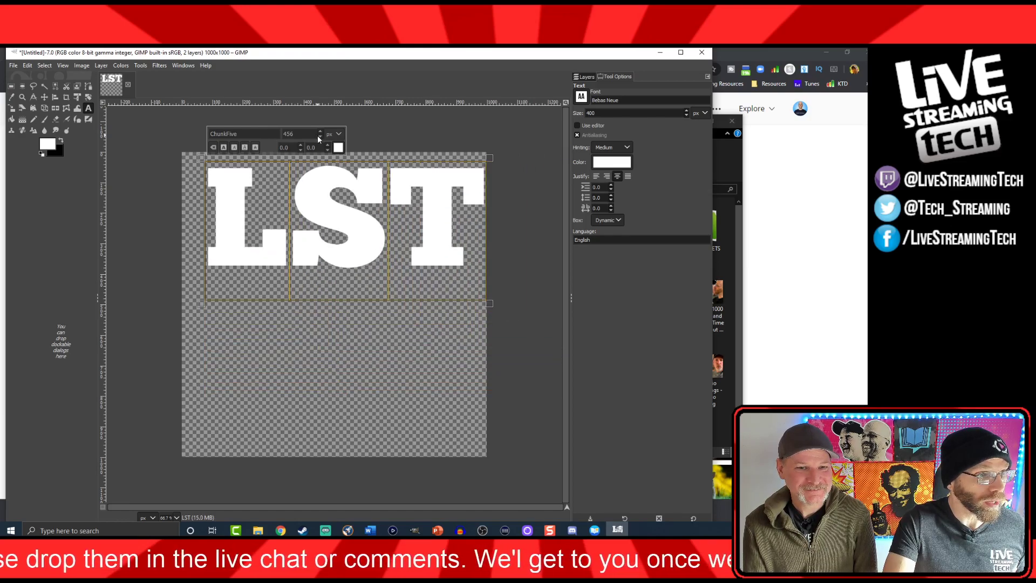
pyautogui.click(44, 96)
pyautogui.moveTo(270, 242); pyautogui.dragTo(258, 333)
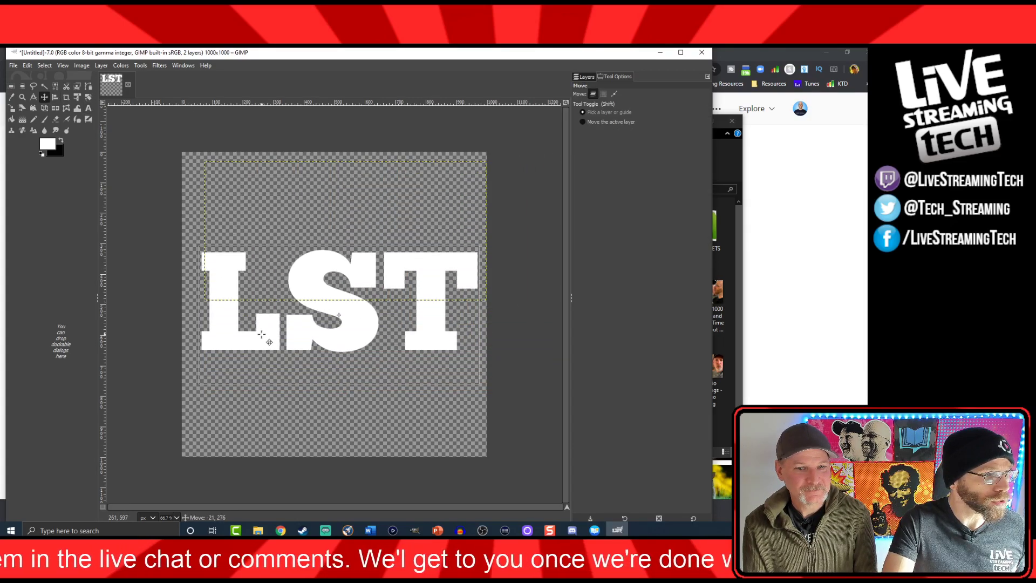
# Set the LST text's size to 450 px and nudge it slightly so it is centred on the canvas
pyautogui.click(88, 108)
pyautogui.click(247, 268)
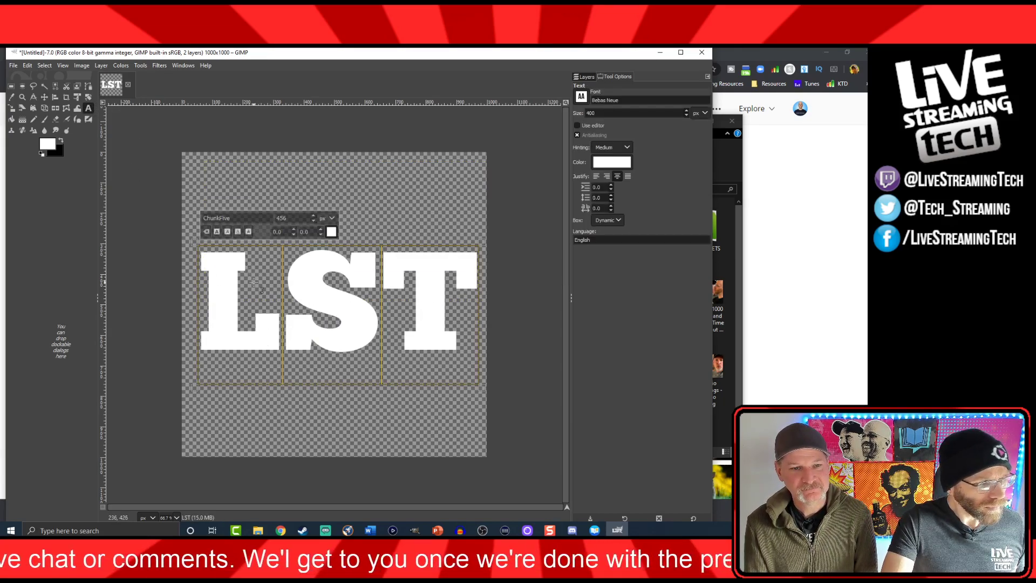
pyautogui.click(313, 221)
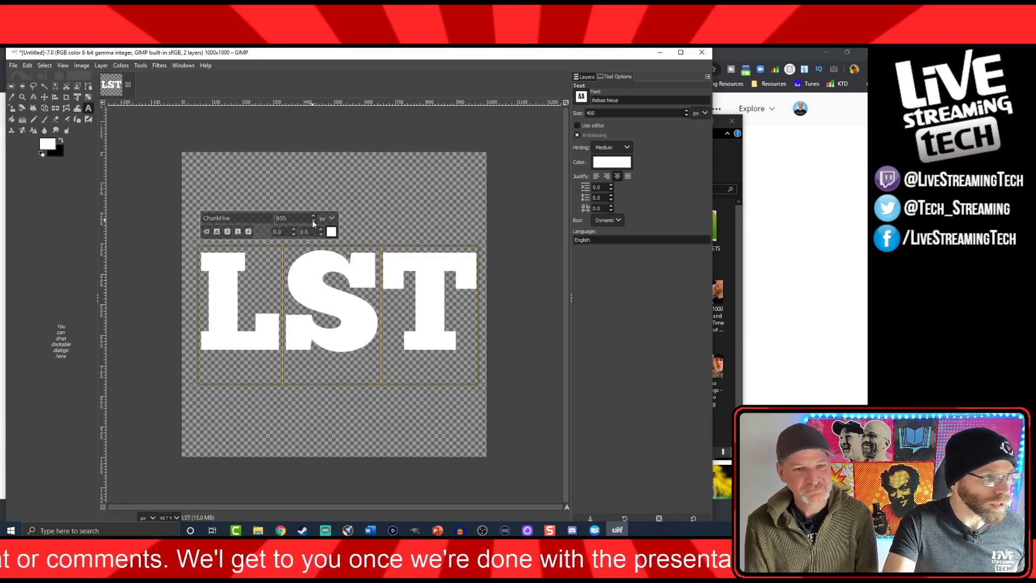
pyautogui.click(313, 220)
pyautogui.click(312, 221)
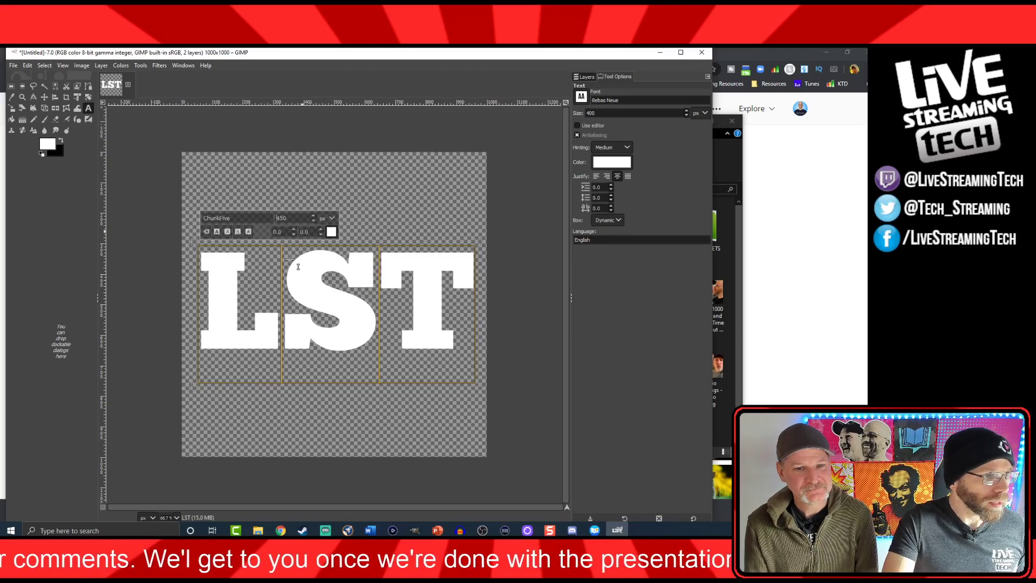
pyautogui.click(45, 97)
pyautogui.moveTo(224, 309); pyautogui.dragTo(227, 308)
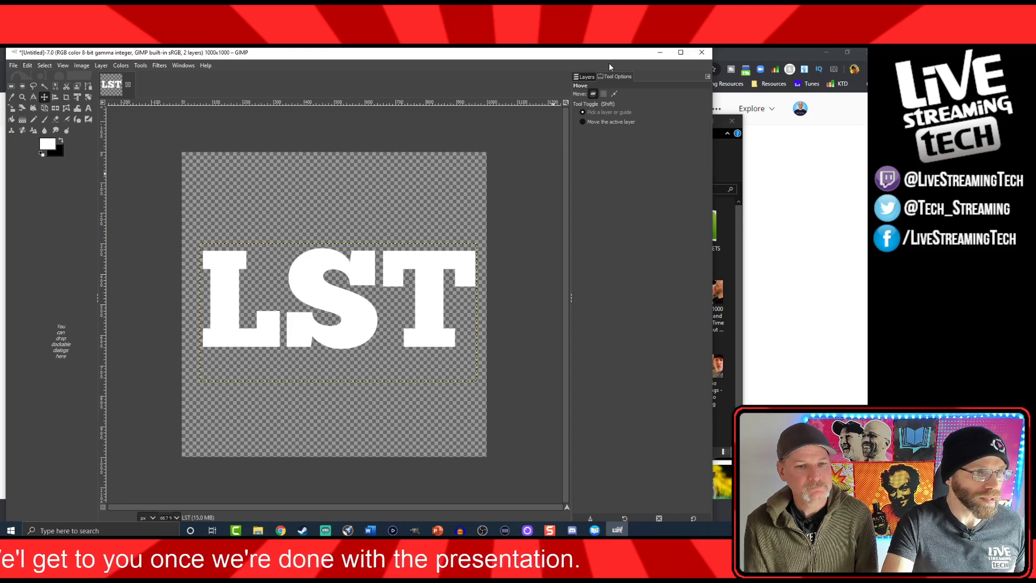
# Create a selection from the LST layer's alpha and grow it by 16 px
pyautogui.click(581, 76)
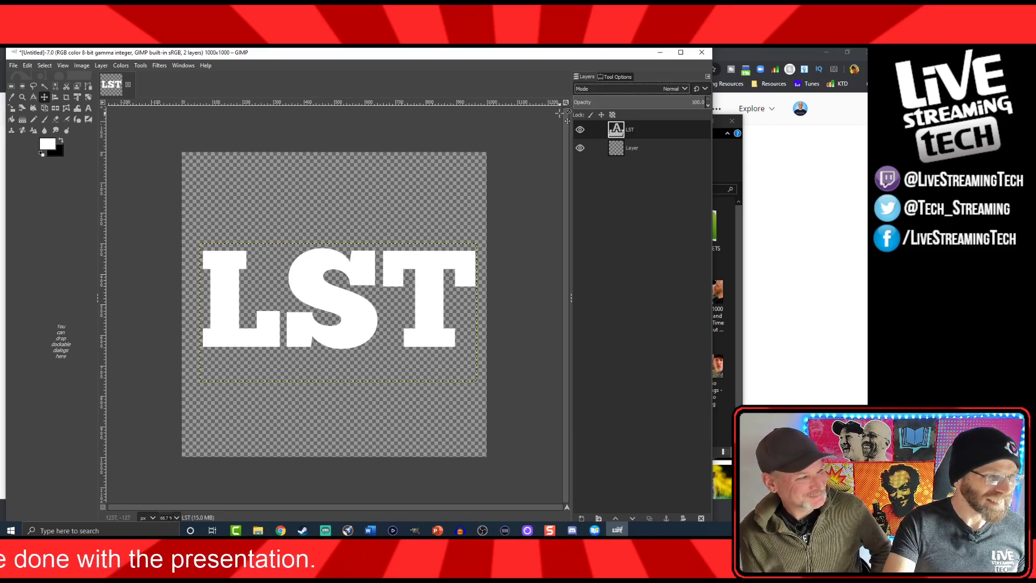
pyautogui.rightClick(618, 133)
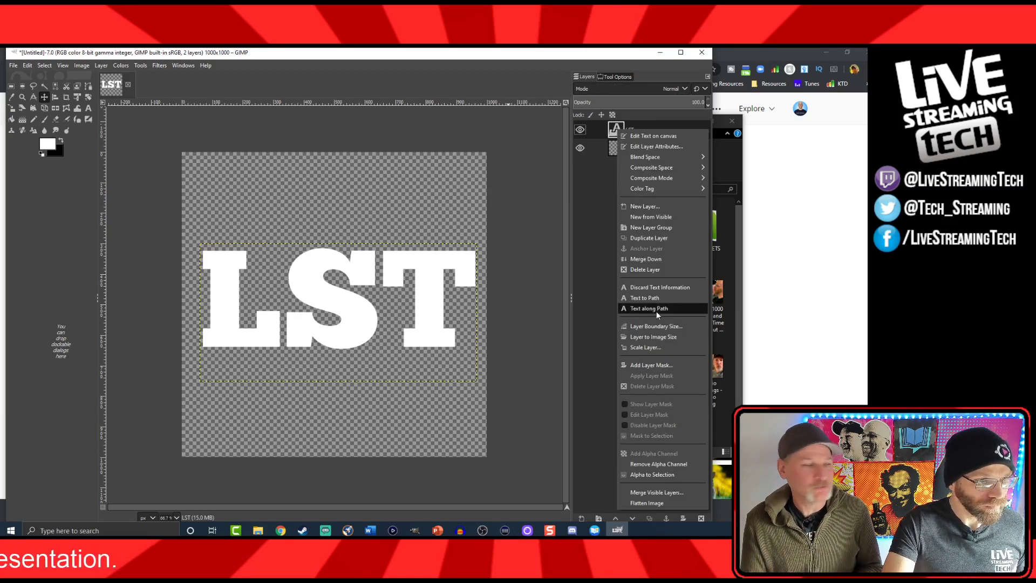
pyautogui.click(647, 474)
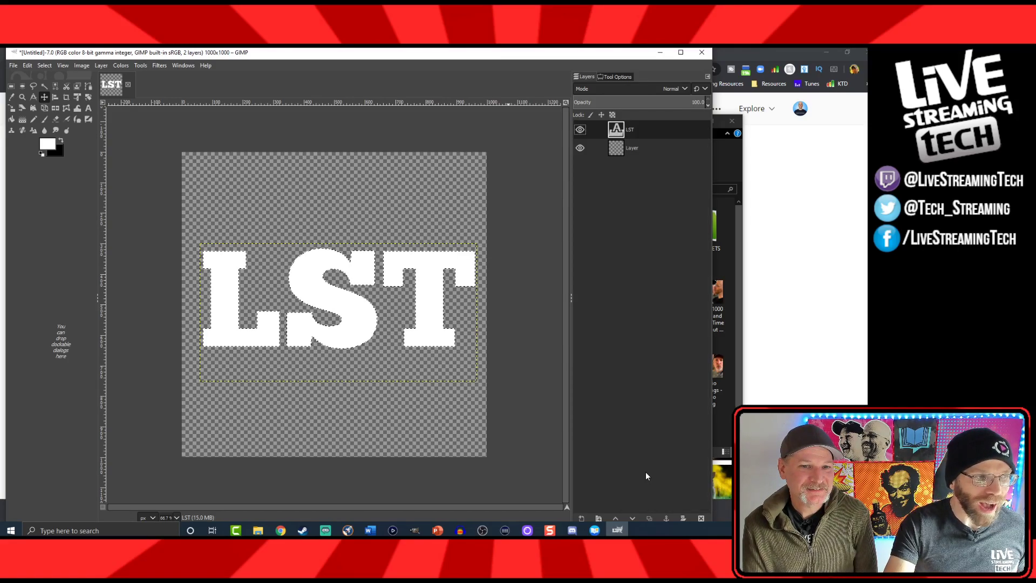
pyautogui.click(45, 63)
pyautogui.click(59, 190)
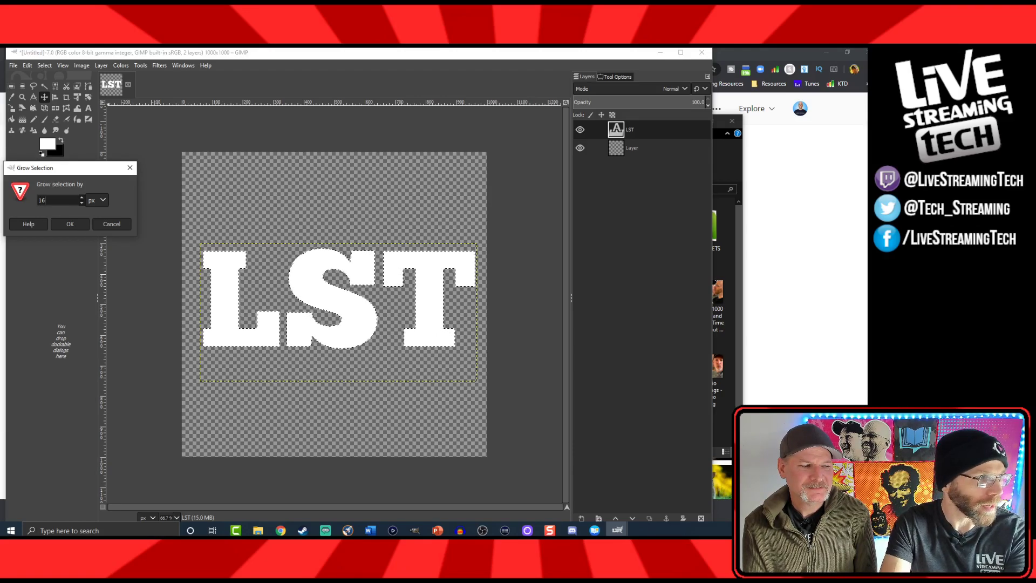
pyautogui.press('Return')
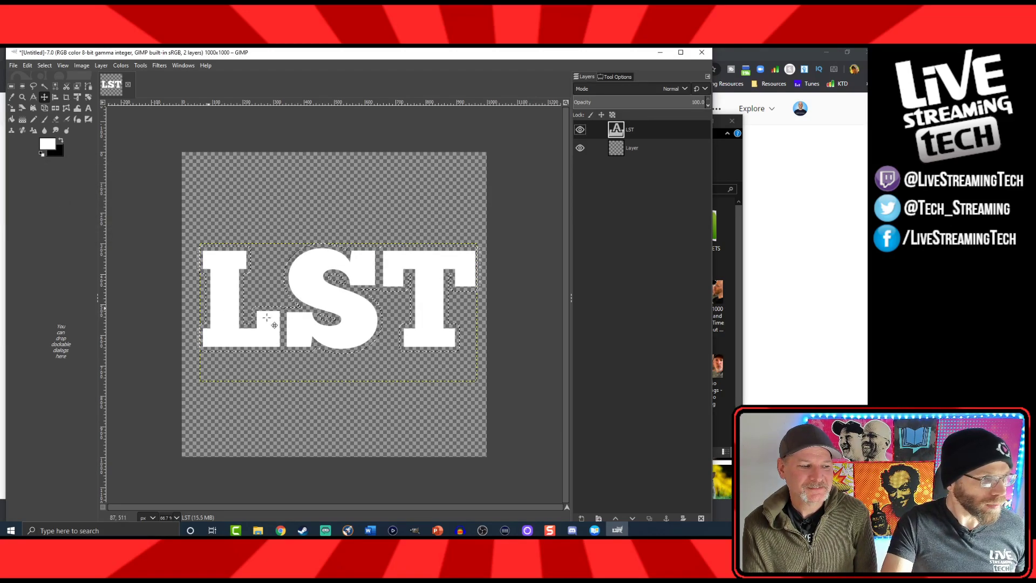
# Duplicate the transparent layer beneath the LST text so that two extra copies of it remain
pyautogui.click(618, 152)
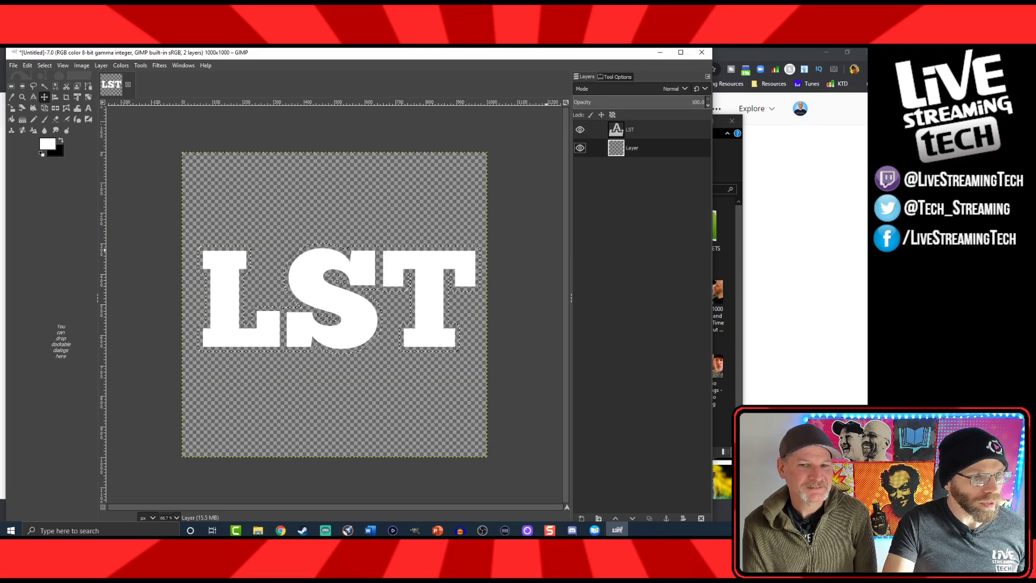
pyautogui.click(649, 518)
pyautogui.click(649, 517)
pyautogui.click(649, 518)
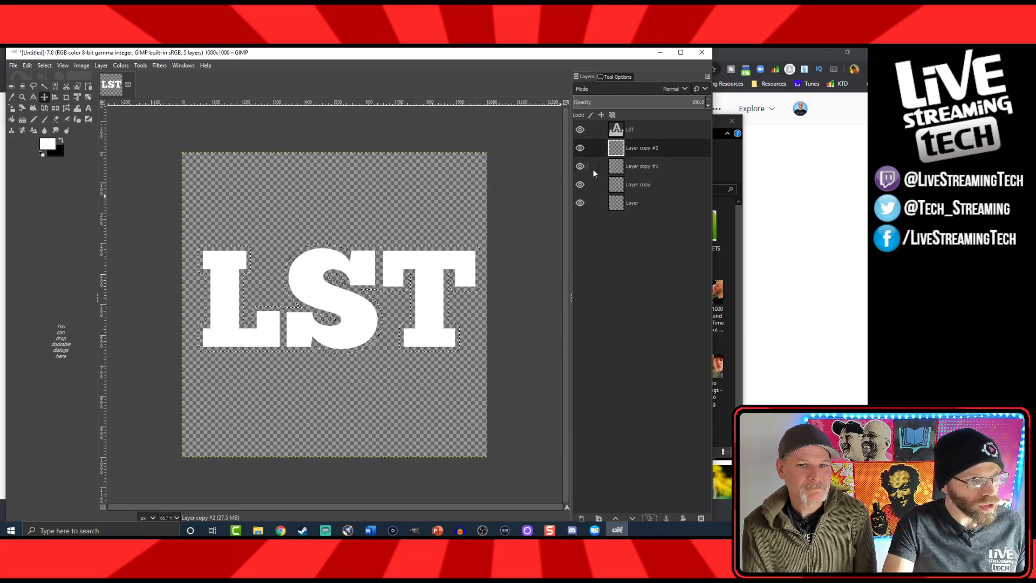
pyautogui.hotkey('ctrl', 'z')
# Create a new selection from the LST layer's alpha and grow it by 6 px
pyautogui.click(619, 131)
pyautogui.rightClick(619, 132)
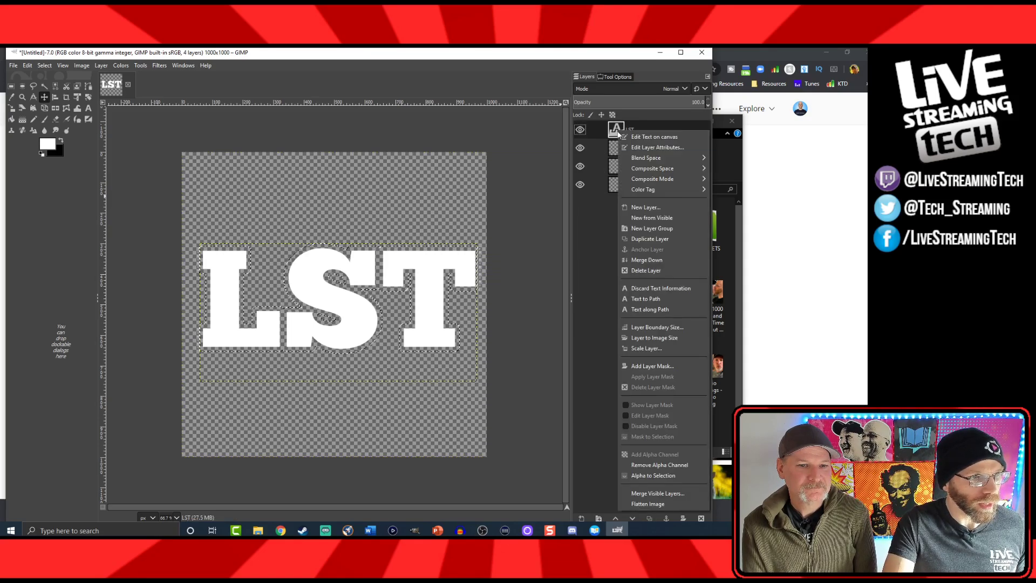
pyautogui.click(657, 476)
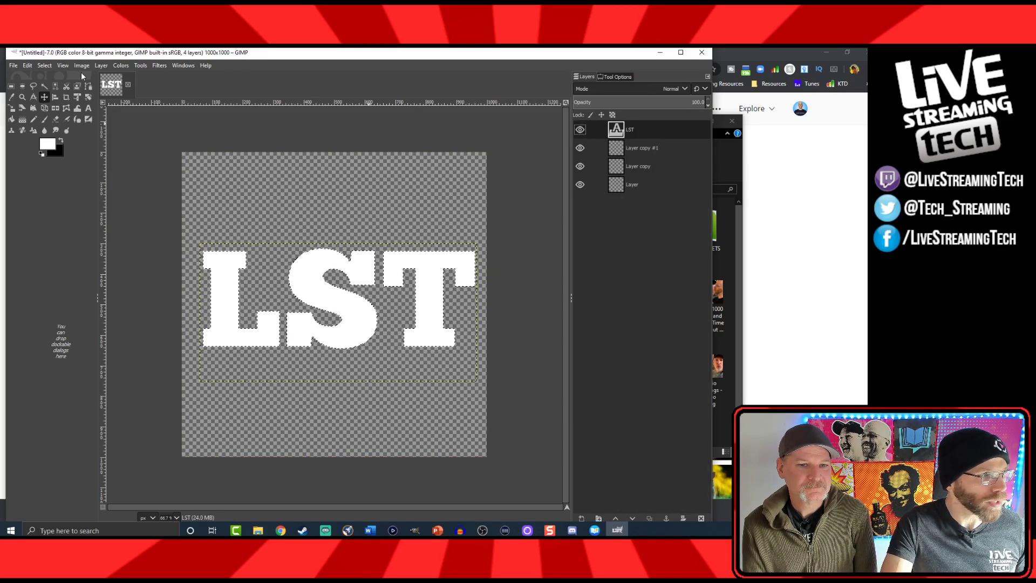
pyautogui.click(44, 65)
pyautogui.click(67, 190)
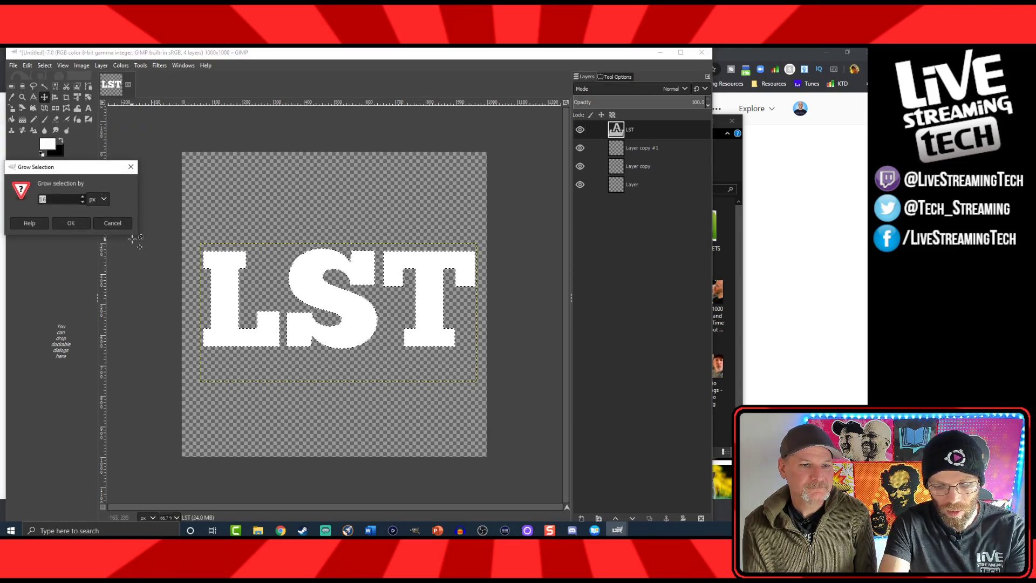
pyautogui.write('6')
pyautogui.click(71, 223)
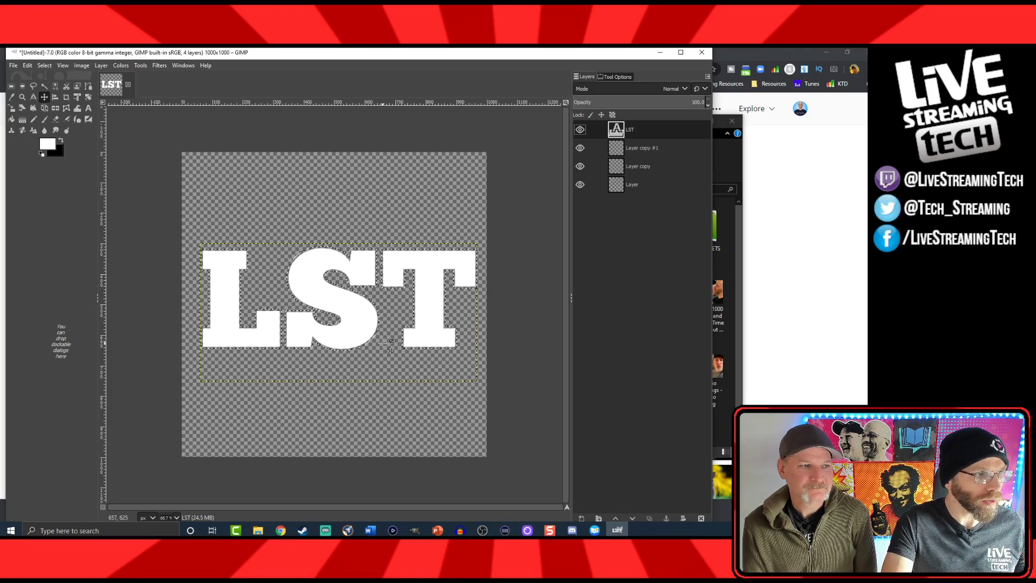
# Make the transparent layer directly below the LST text active and set the foreground color to magenta f000ff
pyautogui.click(616, 148)
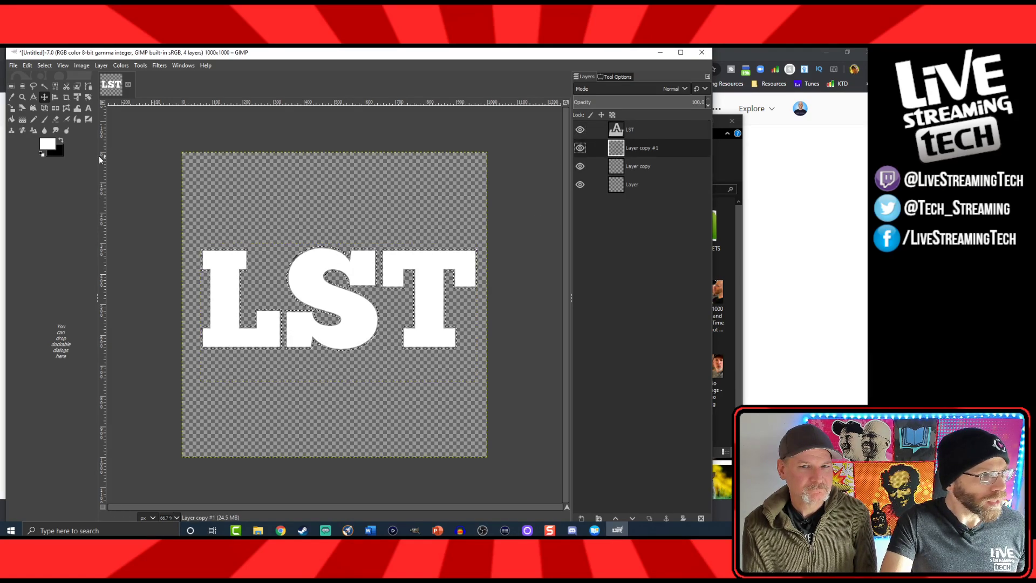
pyautogui.click(42, 153)
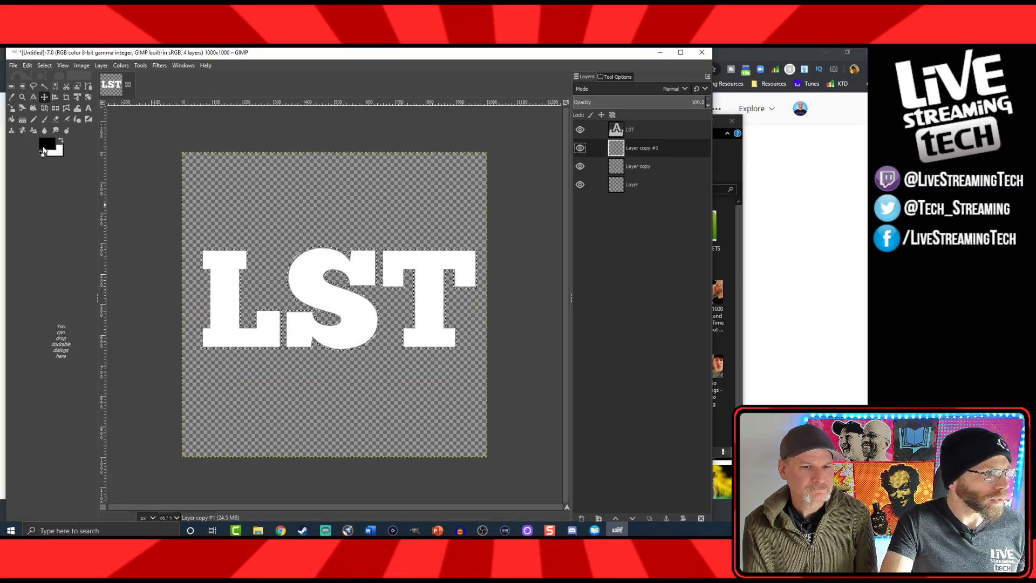
pyautogui.click(47, 143)
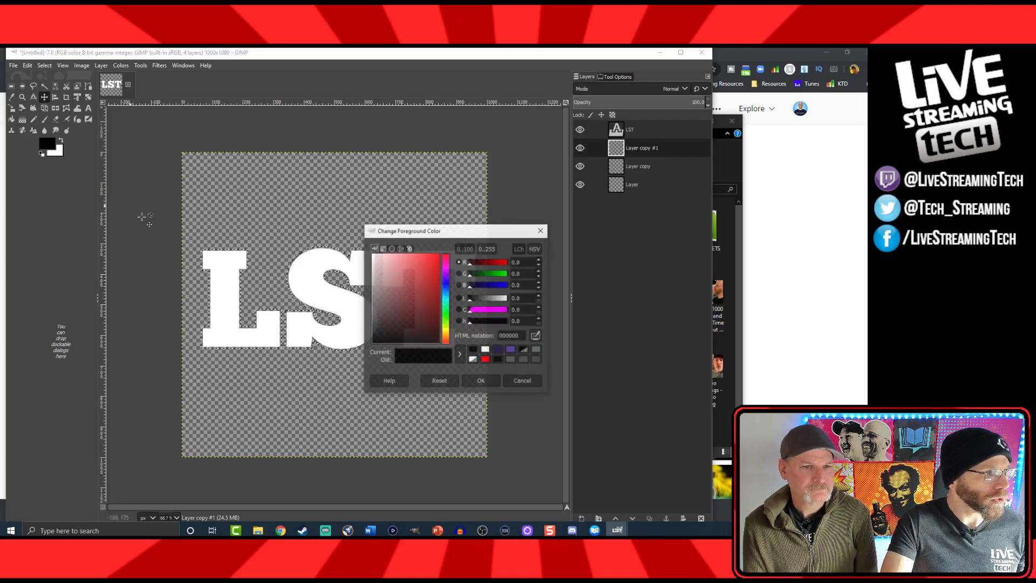
pyautogui.click(446, 269)
pyautogui.moveTo(438, 255); pyautogui.dragTo(445, 248)
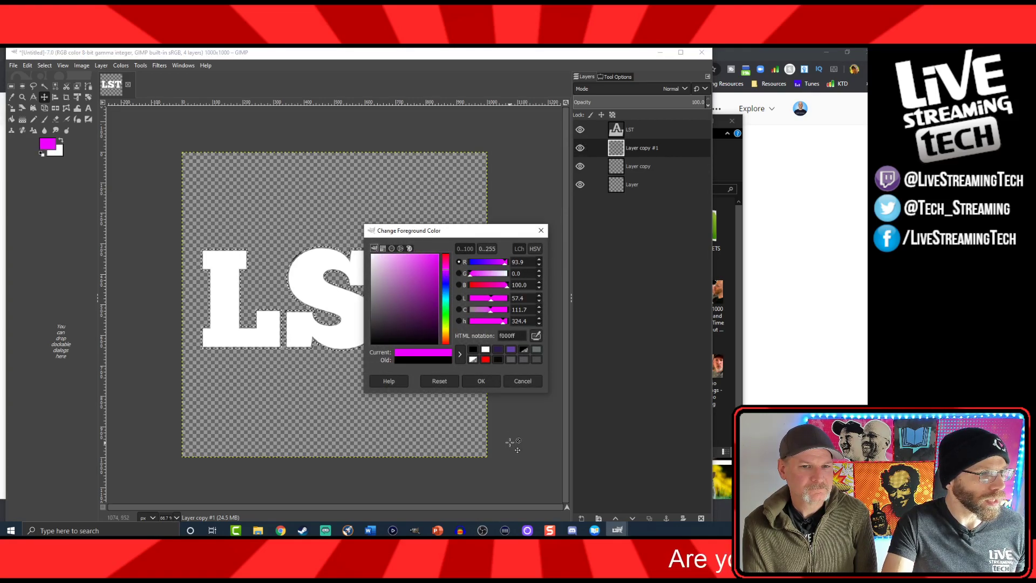
pyautogui.click(481, 381)
# Set the background color to yellow ffff00 and fill the grown selection on the active layer with the magenta foreground color
pyautogui.click(56, 153)
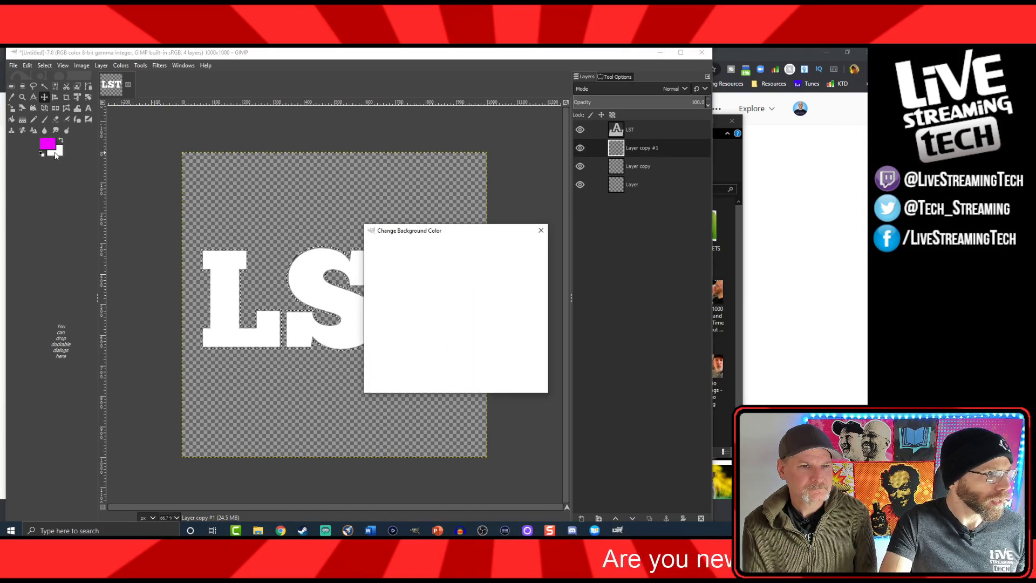
pyautogui.click(445, 328)
pyautogui.click(438, 255)
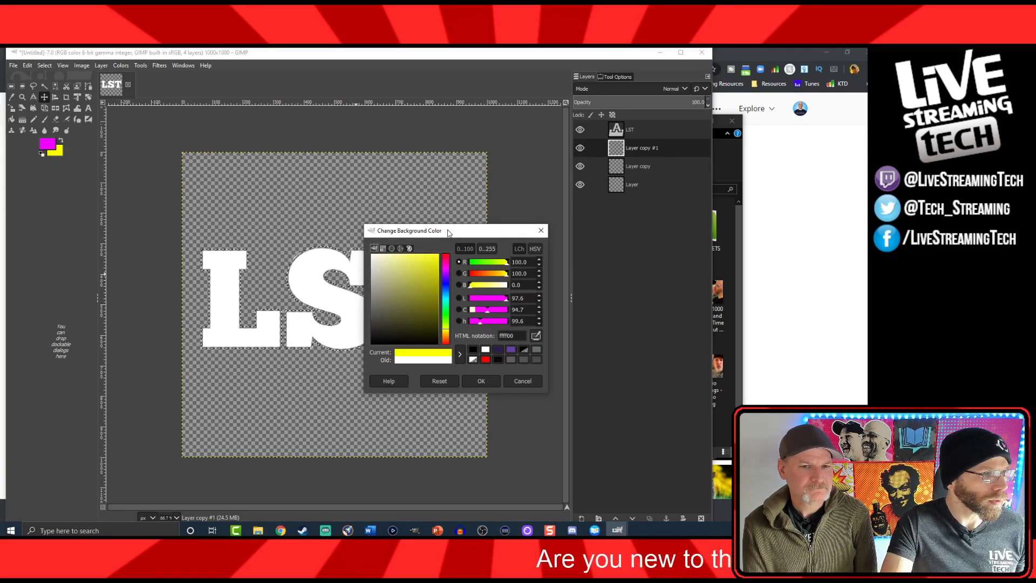
pyautogui.click(494, 386)
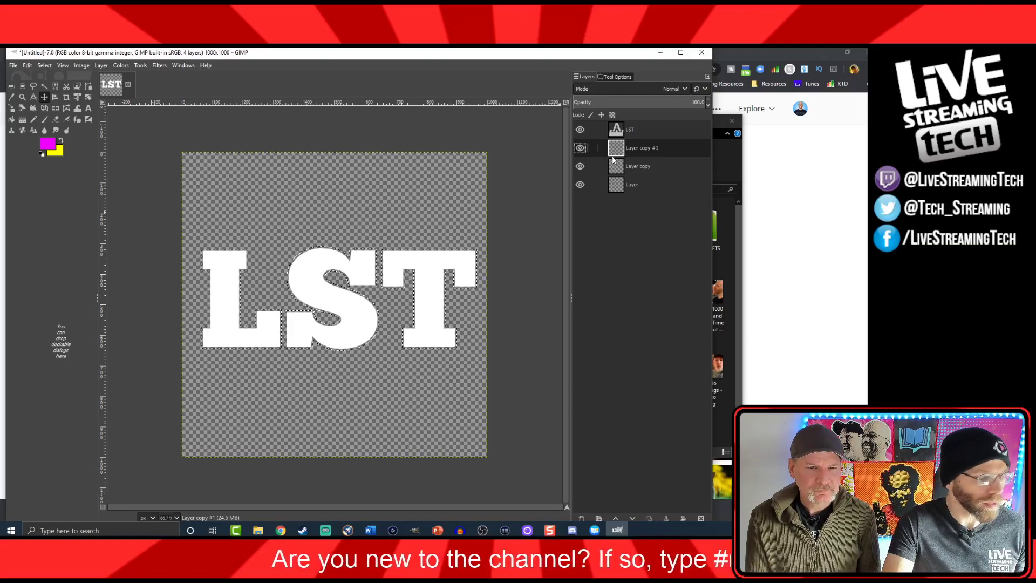
pyautogui.hotkey('ctrl', ',')
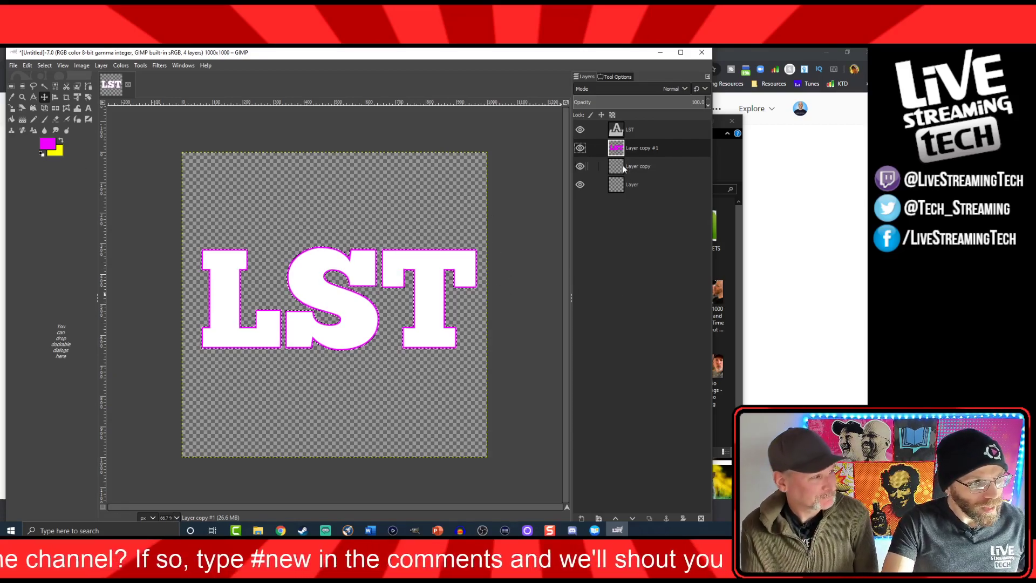
# Duplicate the magenta layer and fill the selection on the lower copy with dark purple 8c0095
pyautogui.click(650, 517)
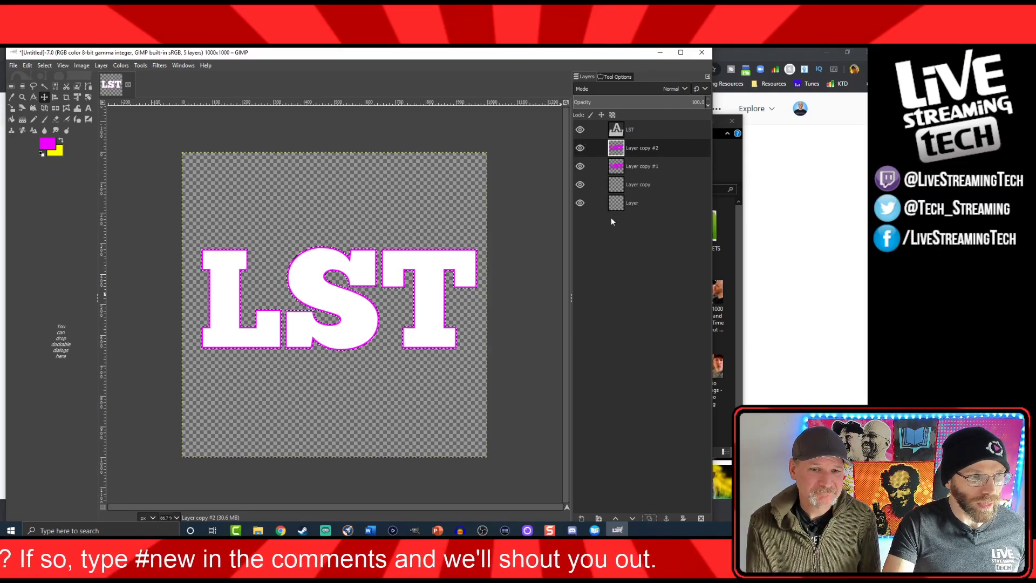
pyautogui.click(616, 167)
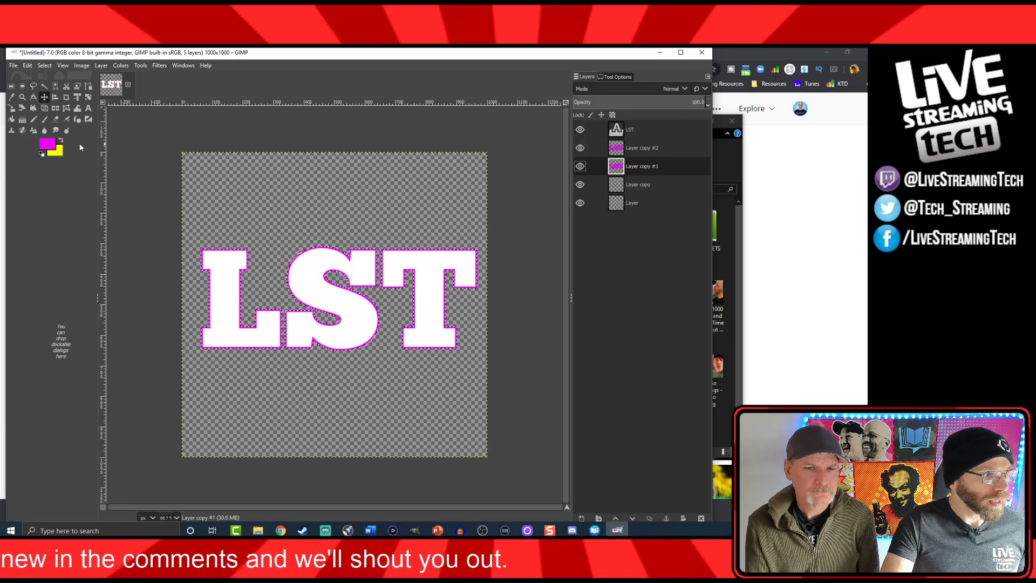
pyautogui.click(48, 144)
pyautogui.moveTo(438, 272); pyautogui.dragTo(443, 295)
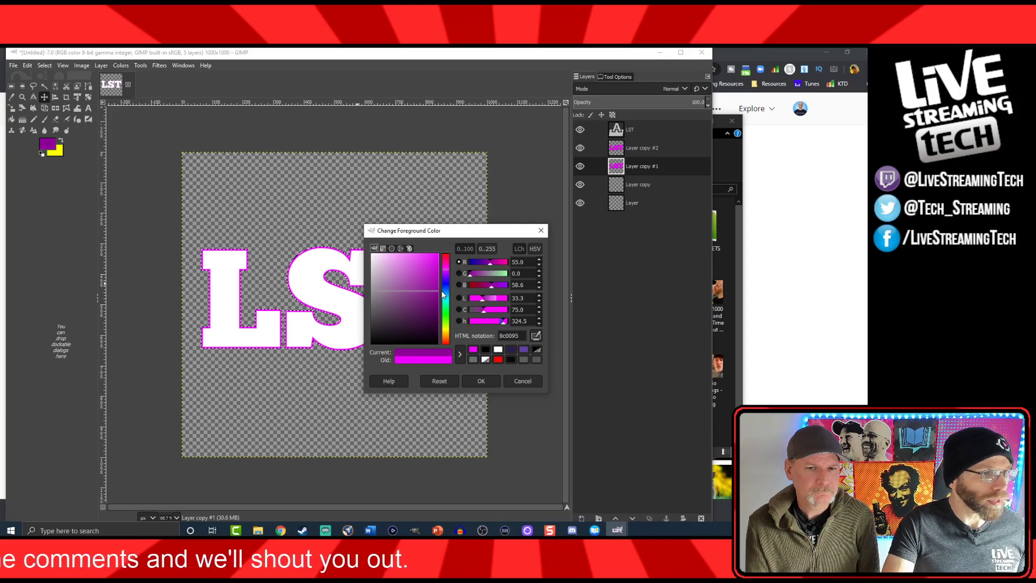
pyautogui.click(478, 381)
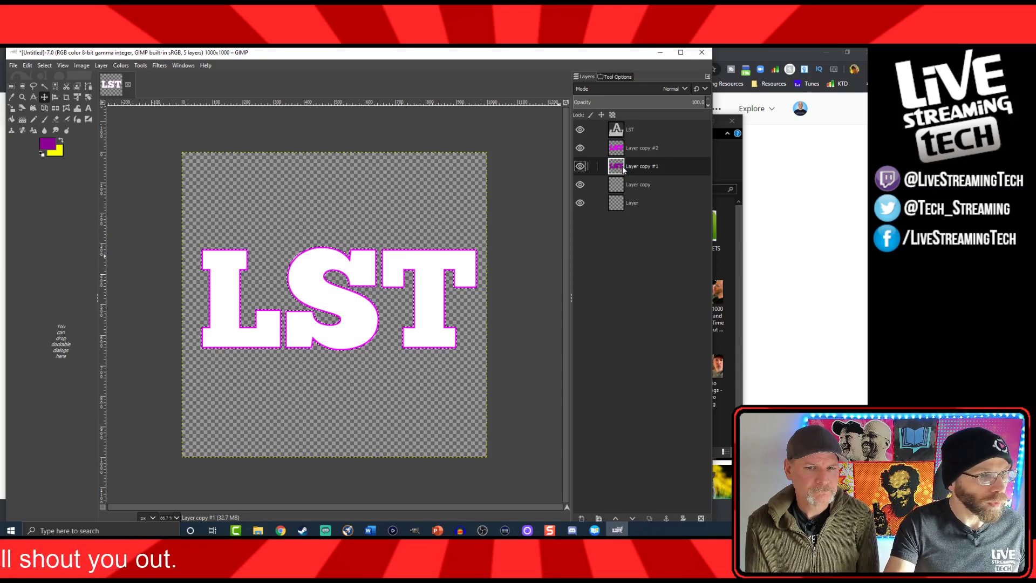
# Hide the magenta layer and apply a Linear Motion Blur with length 35 and angle 135 to the dark purple layer
pyautogui.click(580, 149)
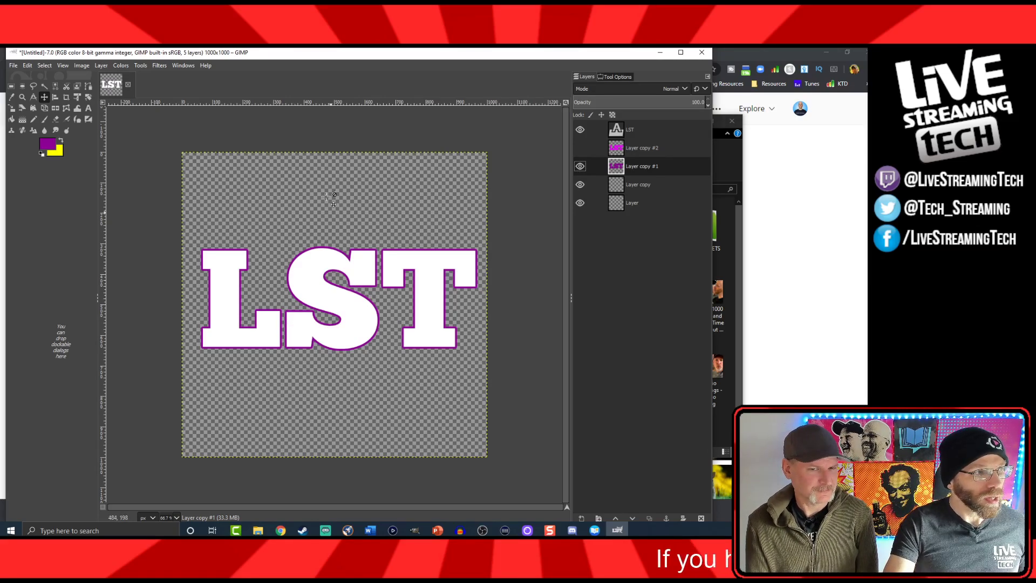
pyautogui.click(159, 65)
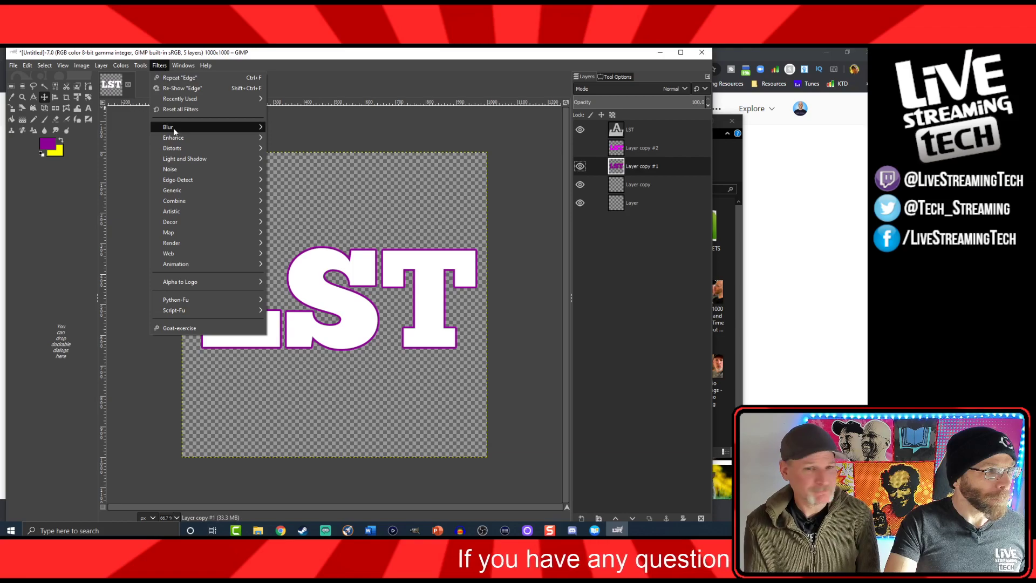
pyautogui.moveTo(172, 127)
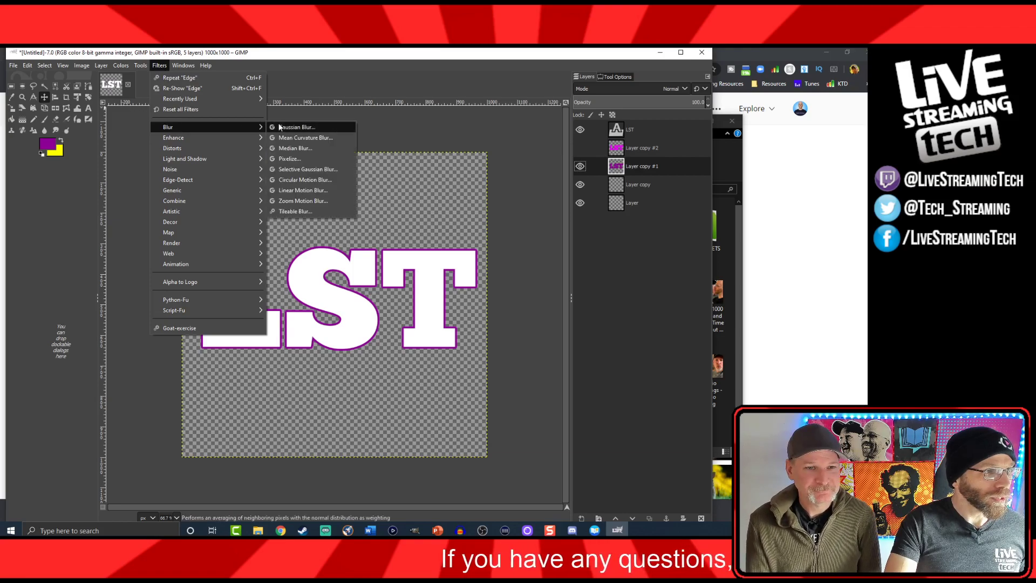
pyautogui.click(302, 190)
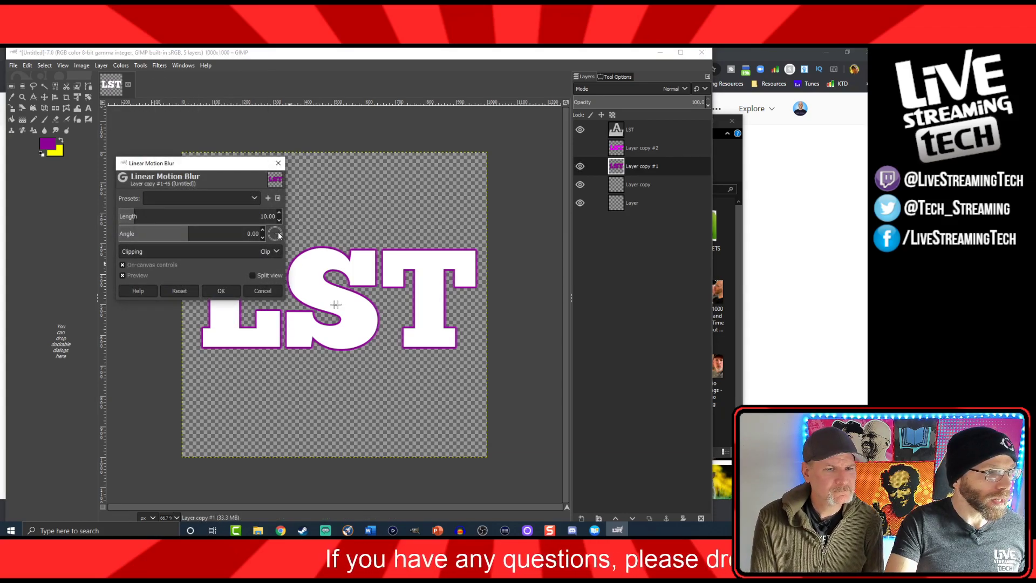
pyautogui.moveTo(280, 238); pyautogui.dragTo(269, 238)
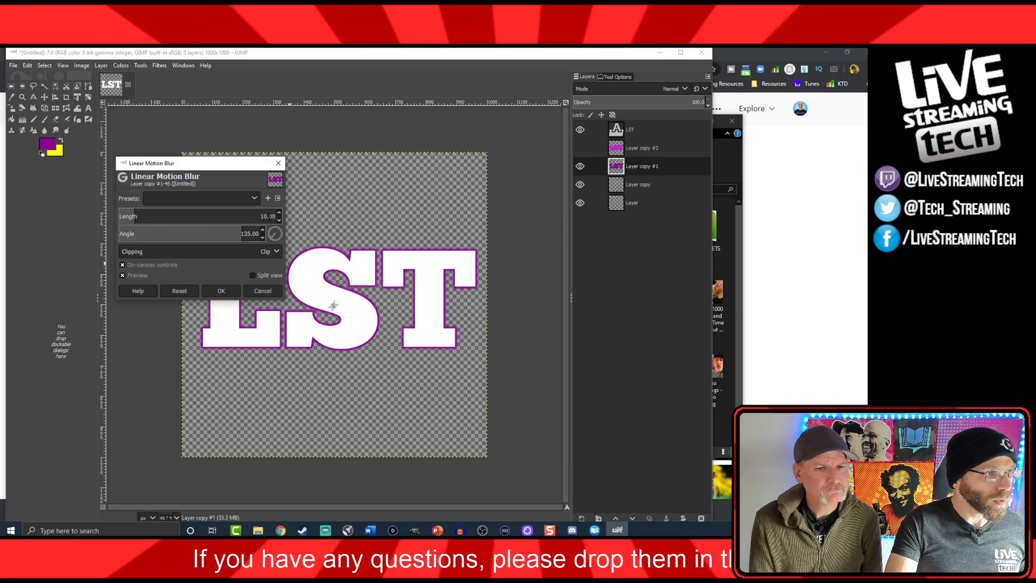
pyautogui.doubleClick(268, 216)
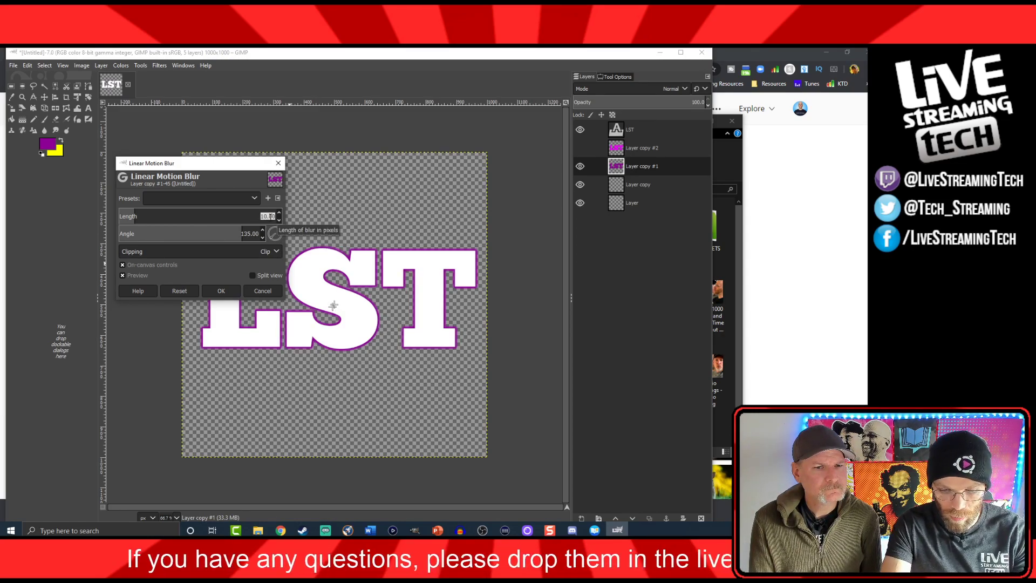
pyautogui.write('35')
pyautogui.press('Return')
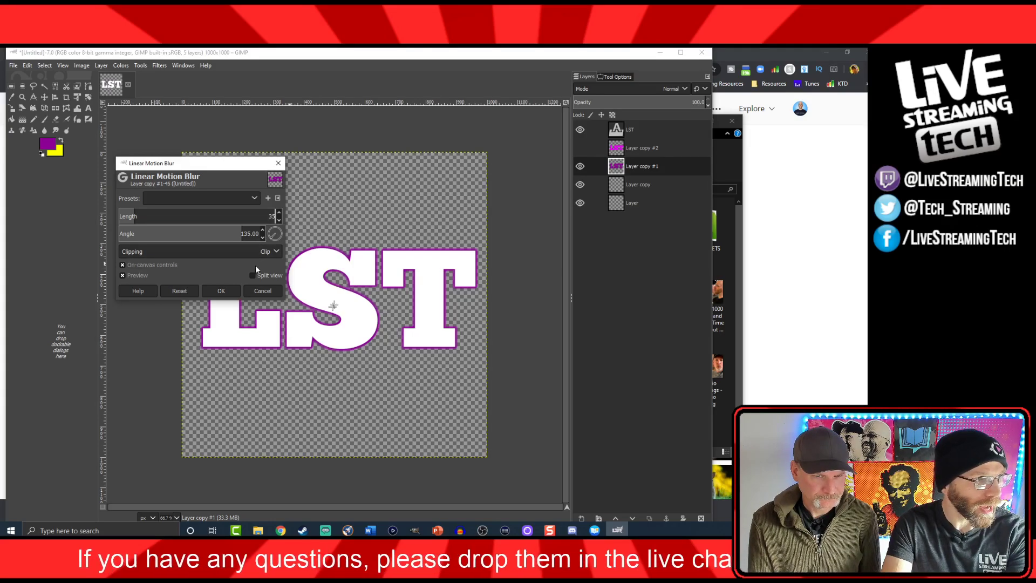
pyautogui.click(220, 291)
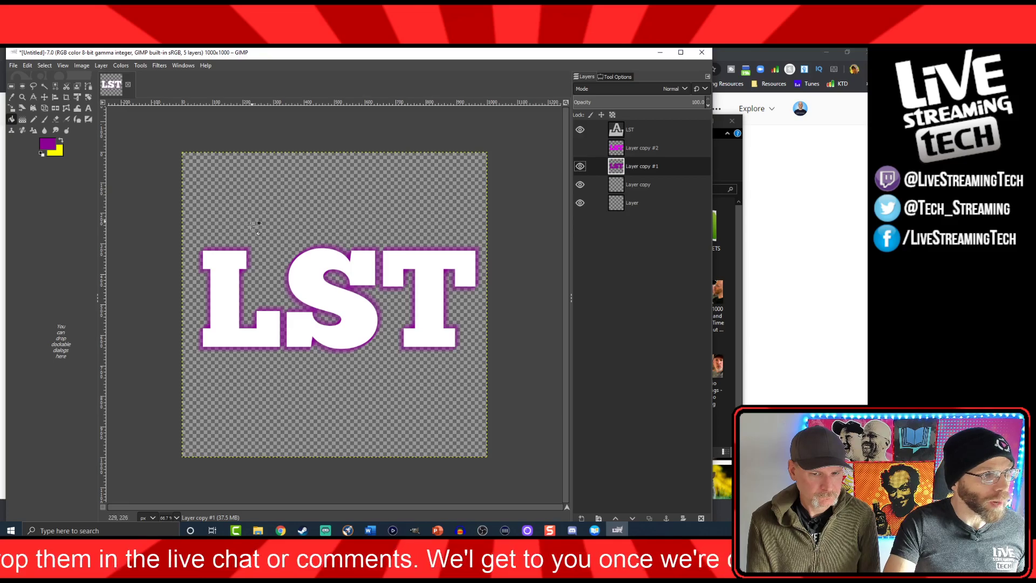
# Bucket-fill the blurred edge of the shadow layer with dark purple and show the magenta layer again
pyautogui.click(242, 249)
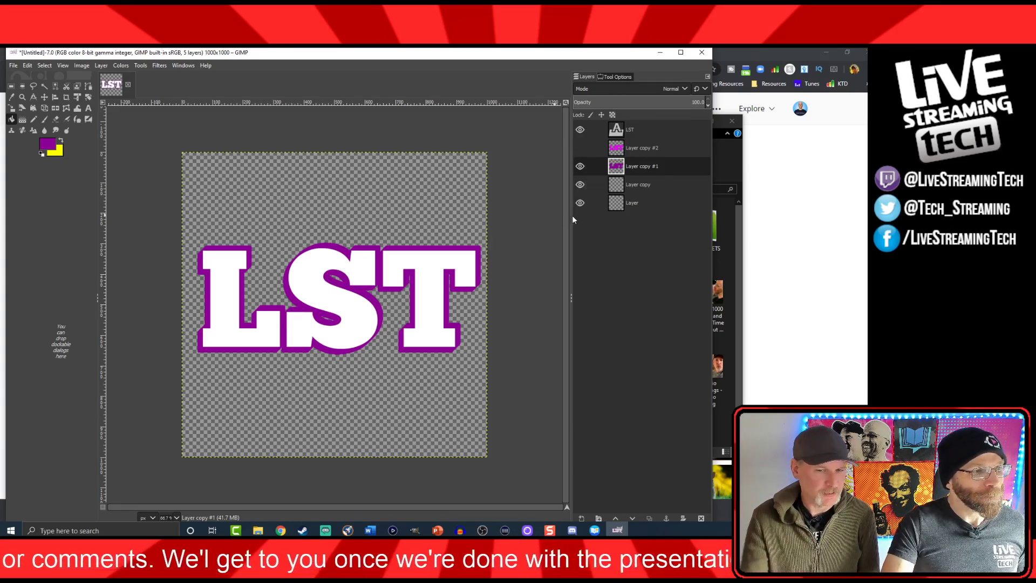
pyautogui.click(44, 98)
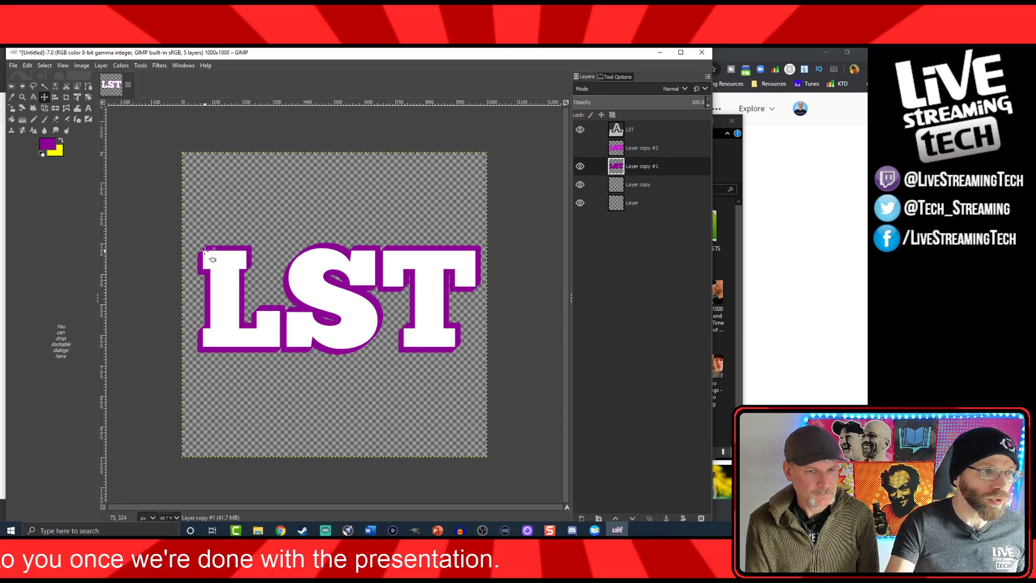
pyautogui.click(580, 148)
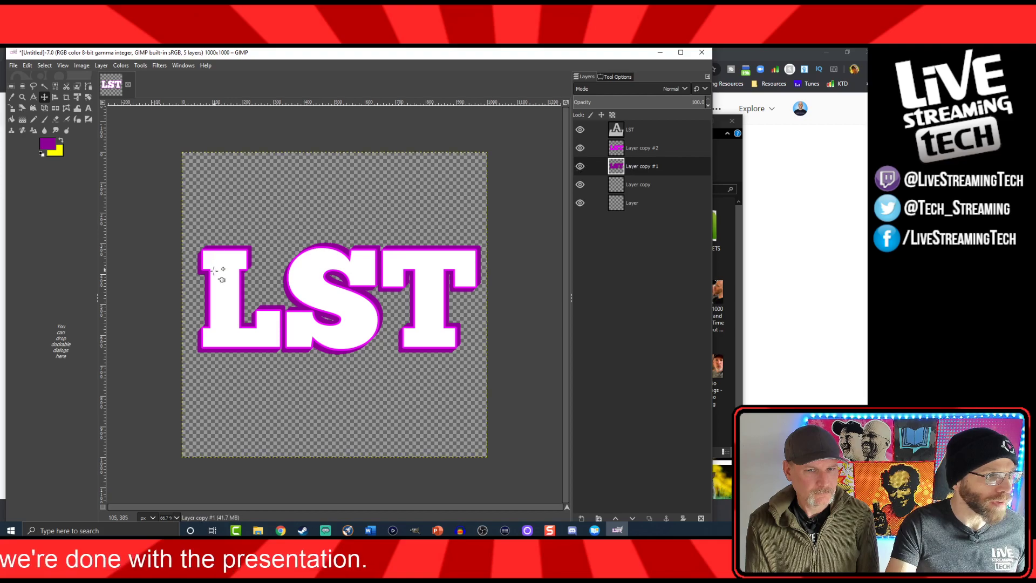
# Move the dark purple shadow layer about 8 px left and 10 px down, and check its offset up close
pyautogui.press('Left')
pyautogui.press('Left')
pyautogui.press('Left')
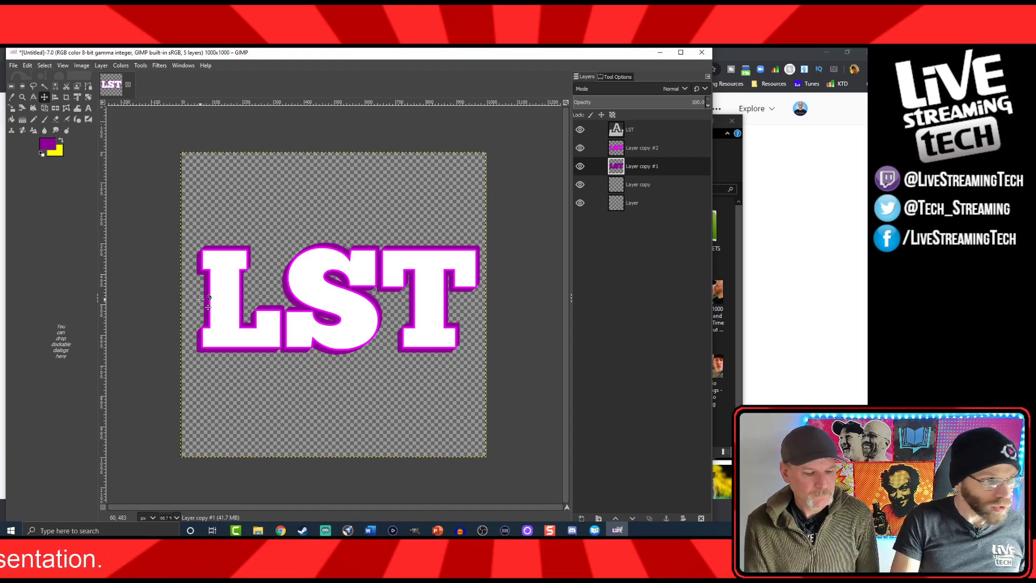
pyautogui.press('Left')
pyautogui.press('Left')
pyautogui.press('Left')
pyautogui.press('Left')
pyautogui.press('Left')
pyautogui.press('Down')
pyautogui.press('Down')
pyautogui.press('Down')
pyautogui.press('Down')
pyautogui.press('Down')
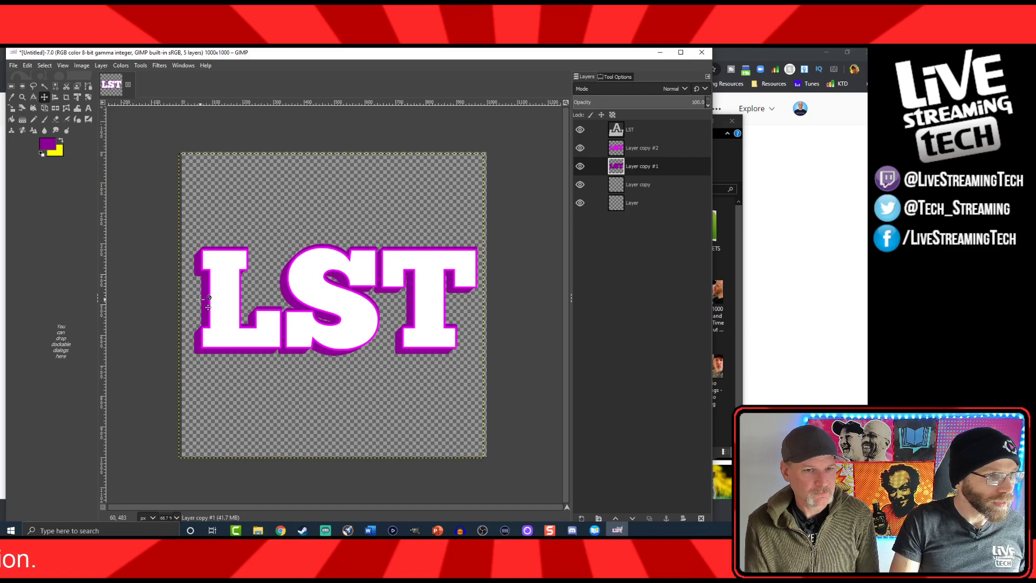
pyautogui.press('Down')
pyautogui.press('Down')
pyautogui.press('Down')
pyautogui.press('Down')
pyautogui.press('Down')
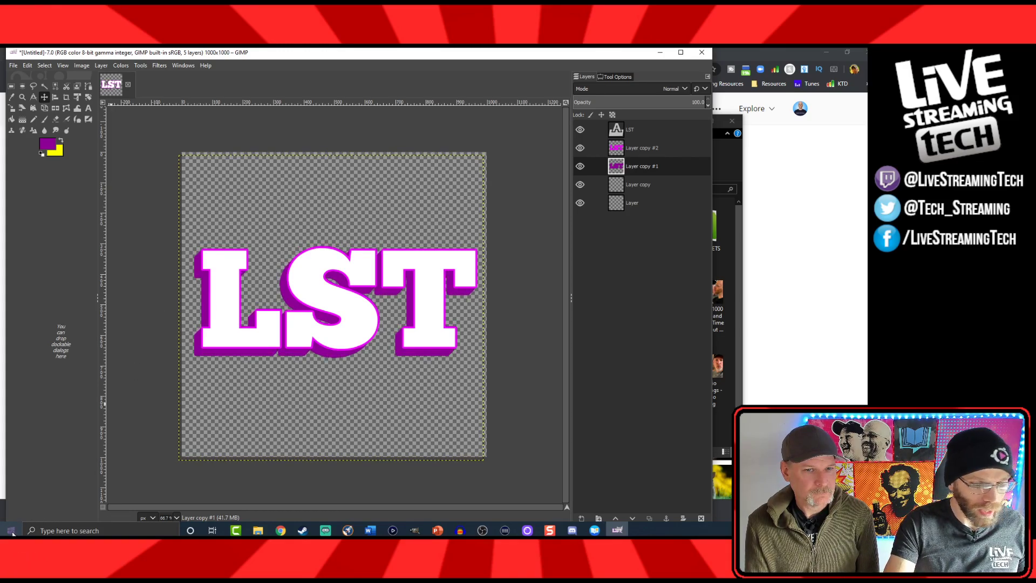
pyautogui.press('2')
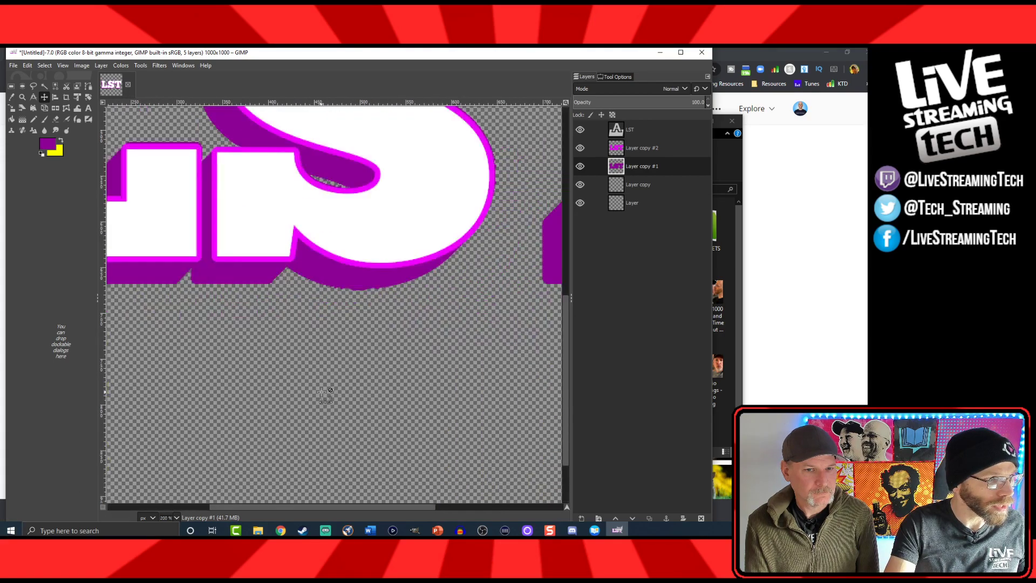
pyautogui.press('1')
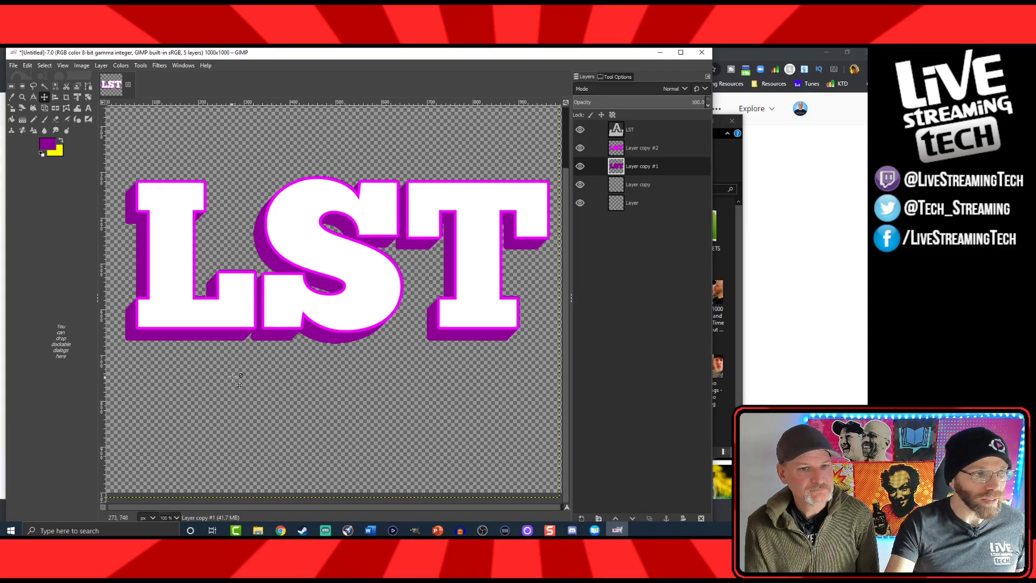
# Move the empty Layer copy above the LST text layer, and create a shrunken selection from the text layer's alpha
pyautogui.click(615, 134)
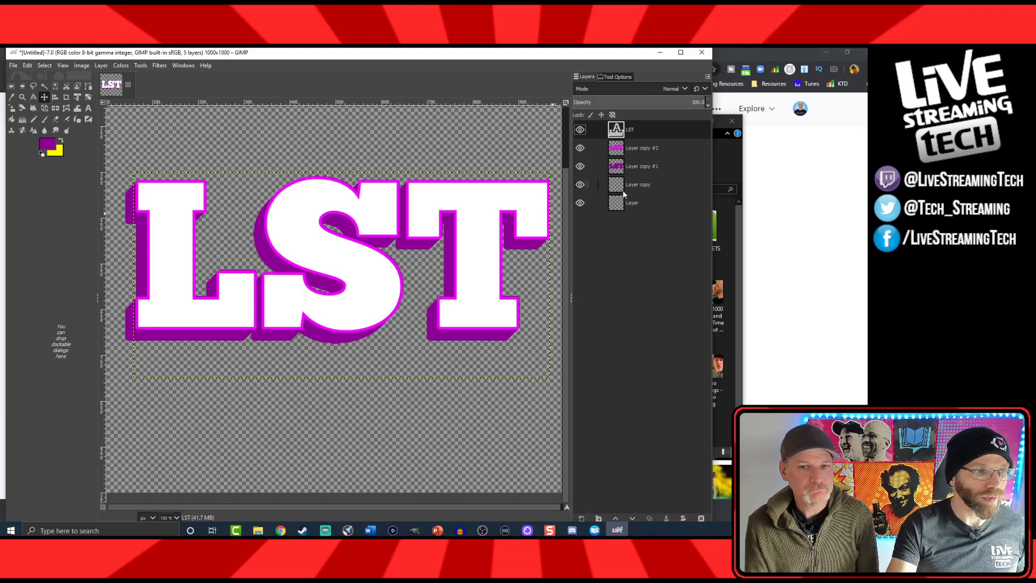
pyautogui.moveTo(623, 189); pyautogui.dragTo(627, 128)
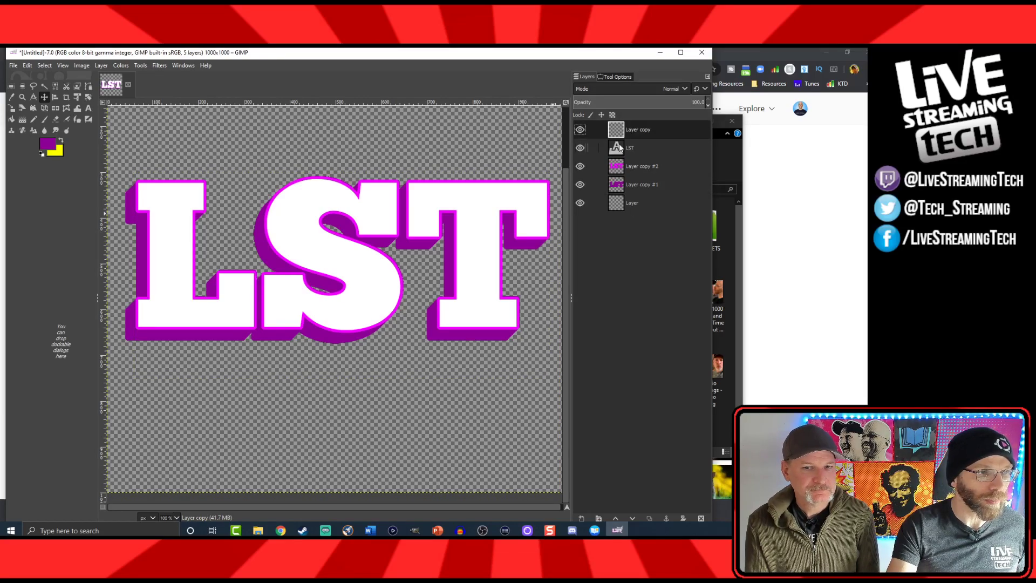
pyautogui.rightClick(619, 148)
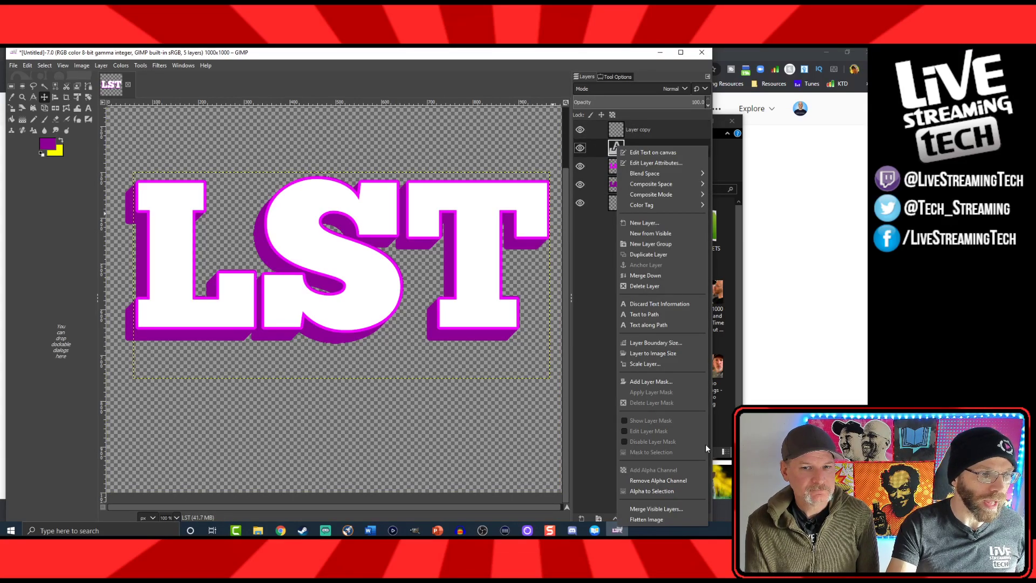
pyautogui.click(671, 489)
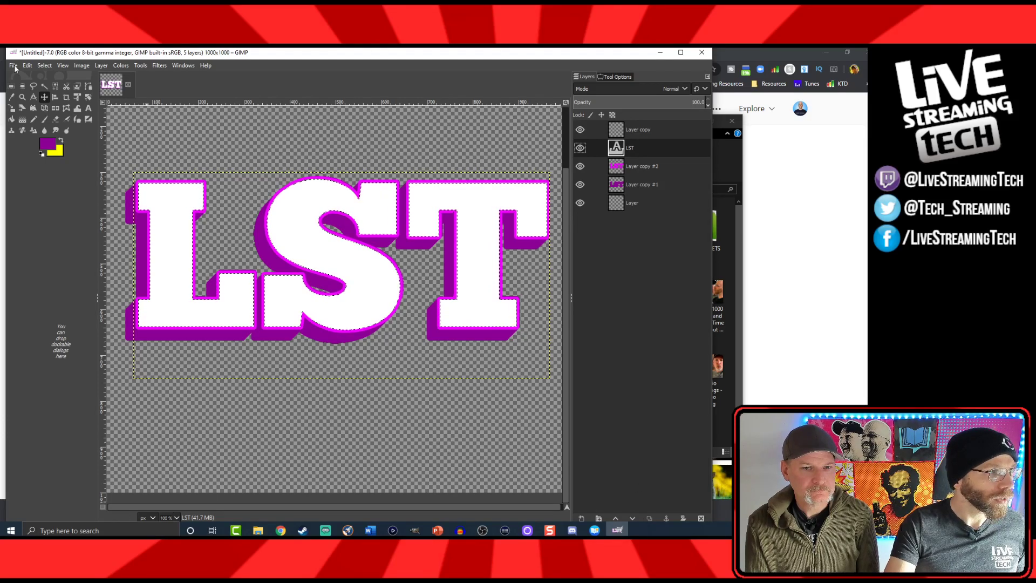
pyautogui.click(44, 65)
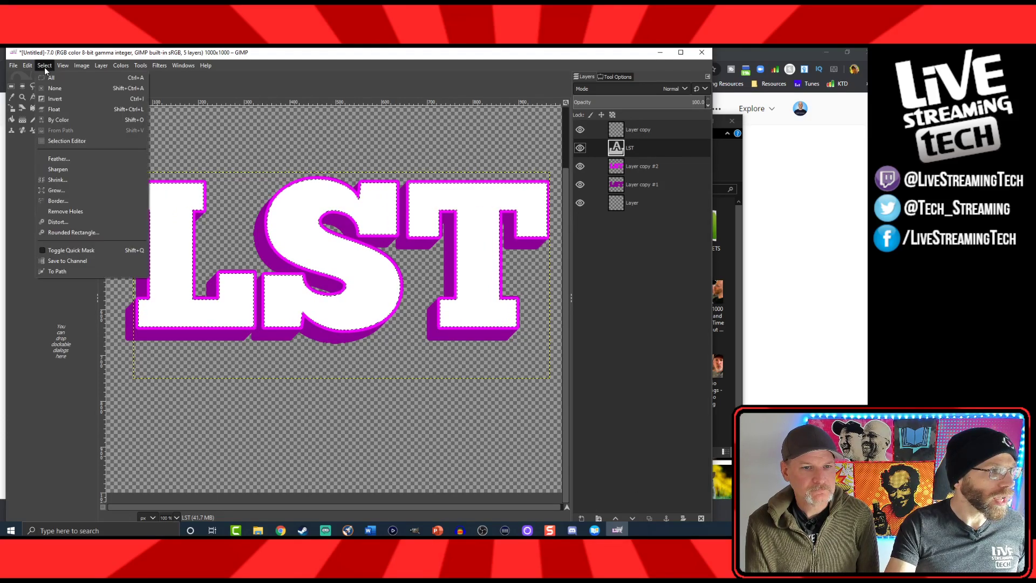
pyautogui.click(57, 180)
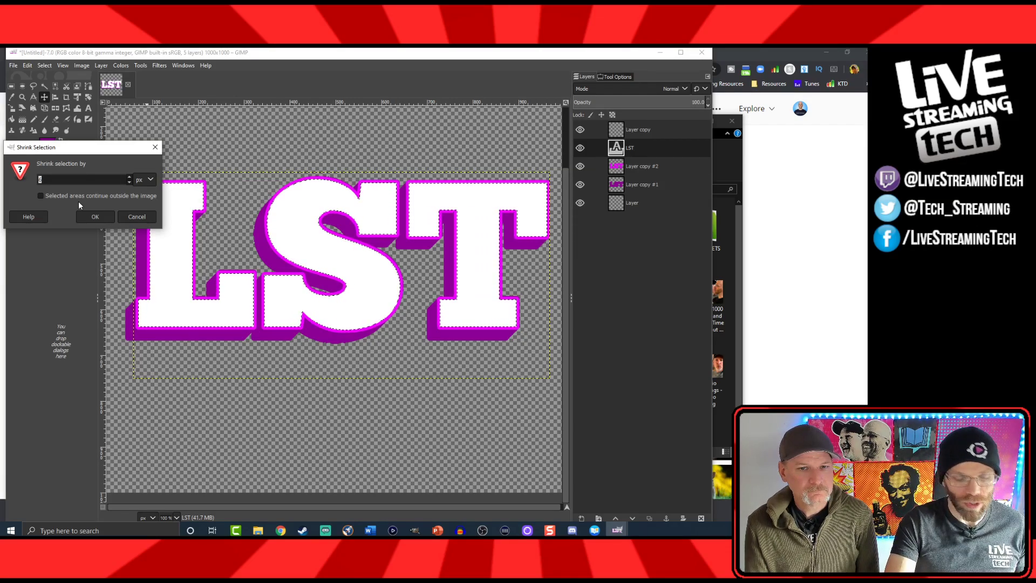
pyautogui.press('Return')
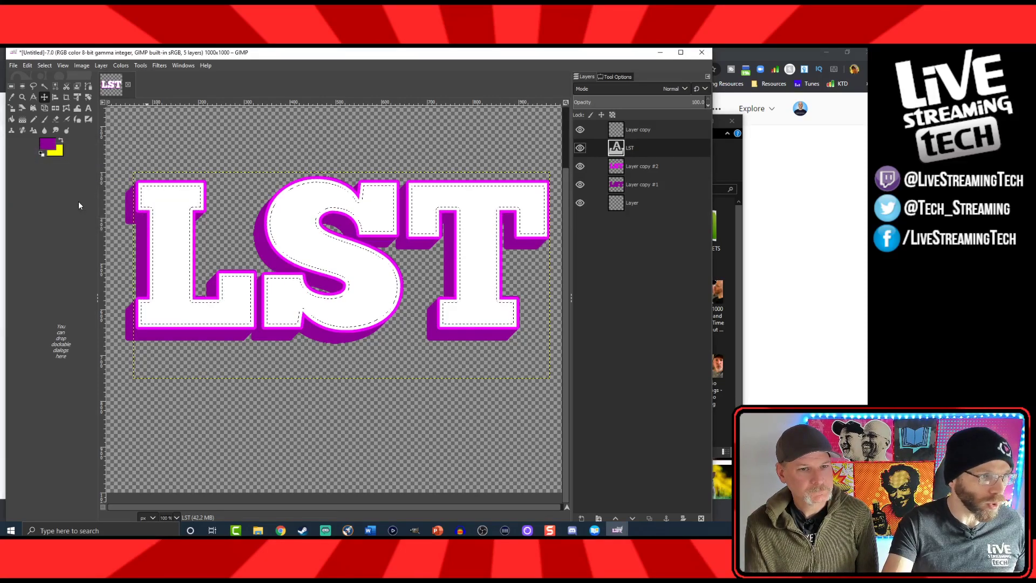
# Set the foreground color to the previously used bright magenta and activate the Gradient tool
pyautogui.click(47, 143)
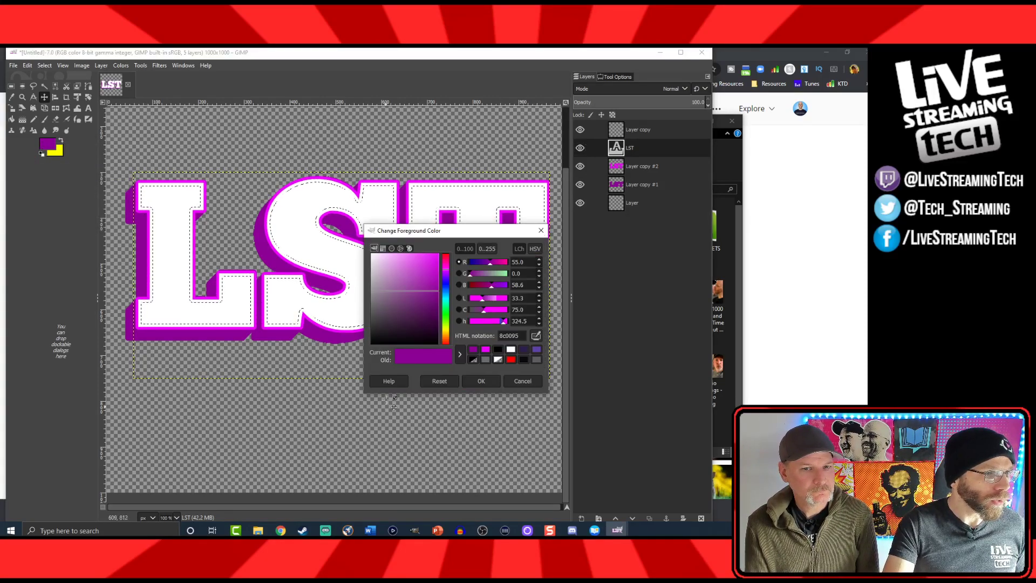
pyautogui.click(485, 350)
pyautogui.click(480, 380)
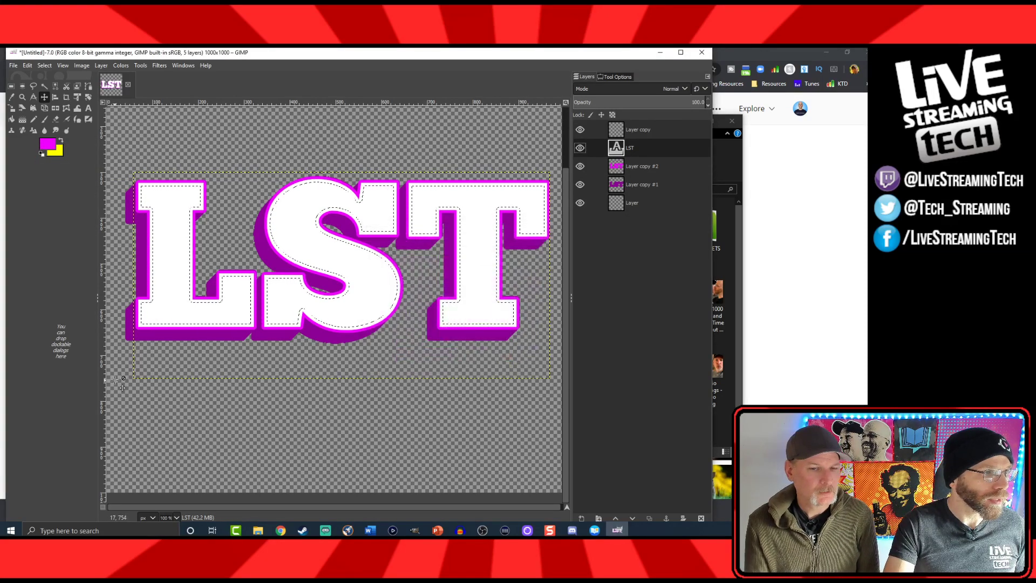
pyautogui.click(22, 119)
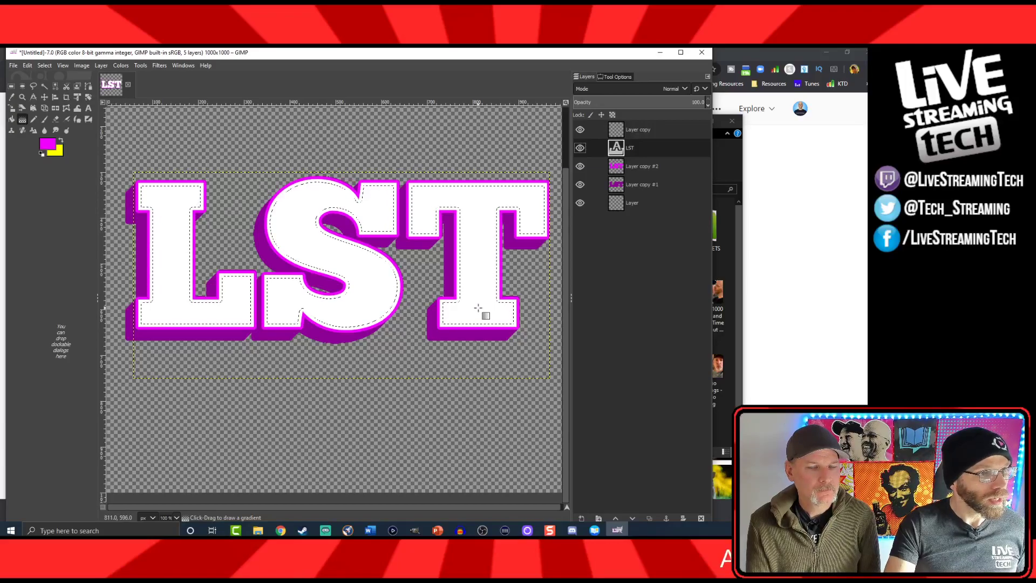
# Try a linear magenta-to-yellow gradient from the base of the S toward the L within the selection on the LST layer
pyautogui.click(635, 132)
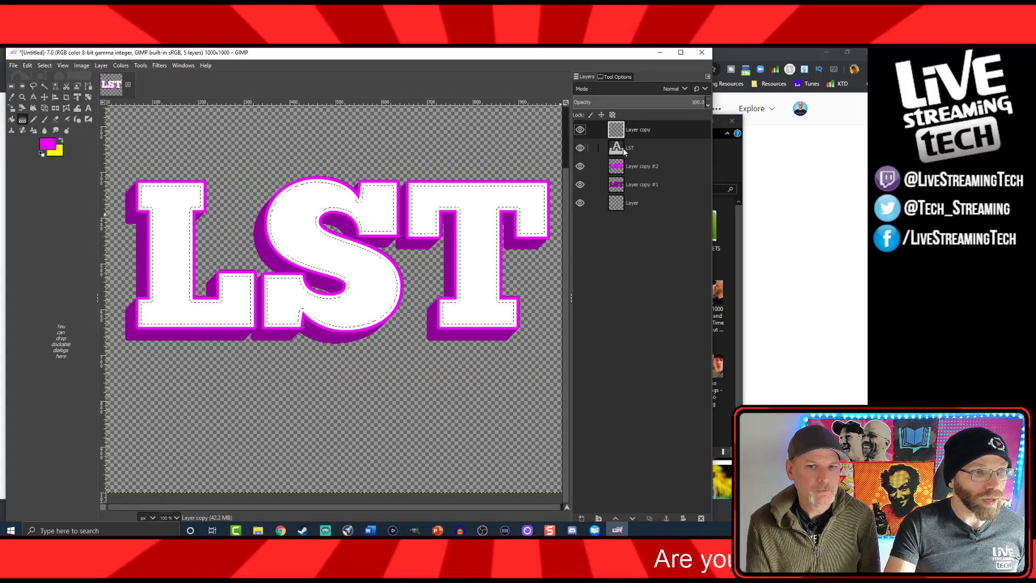
pyautogui.click(624, 151)
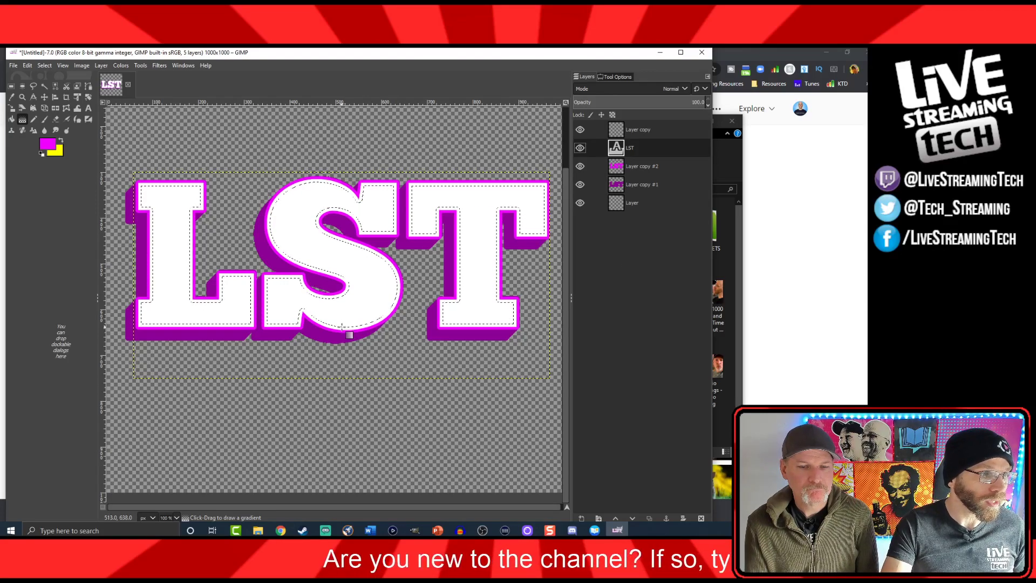
pyautogui.moveTo(343, 325); pyautogui.dragTo(236, 252)
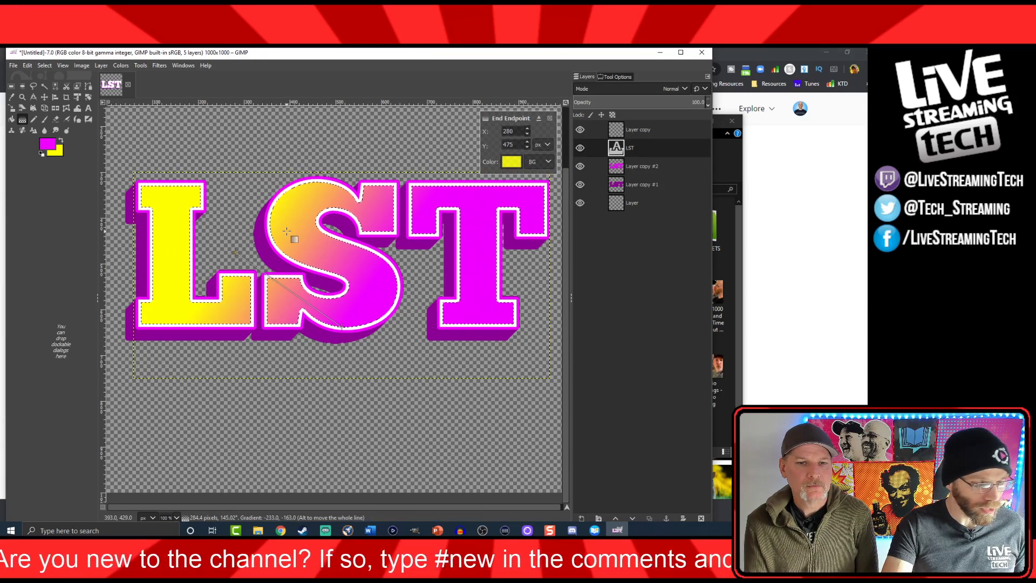
pyautogui.press('Escape')
# Try a radial magenta-to-yellow gradient from the middle of the S to the far side of the T, and discard it
pyautogui.click(614, 76)
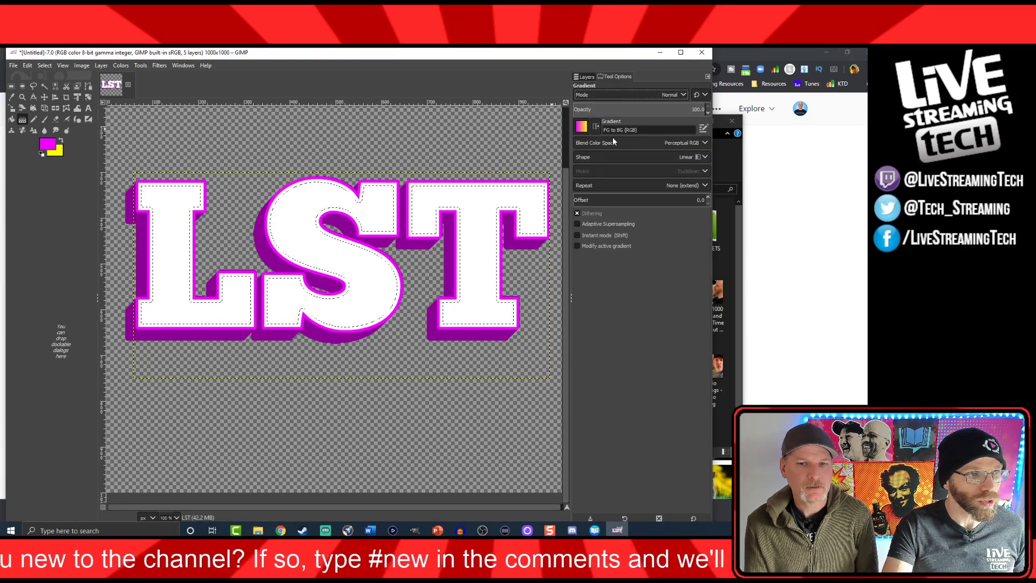
pyautogui.click(597, 157)
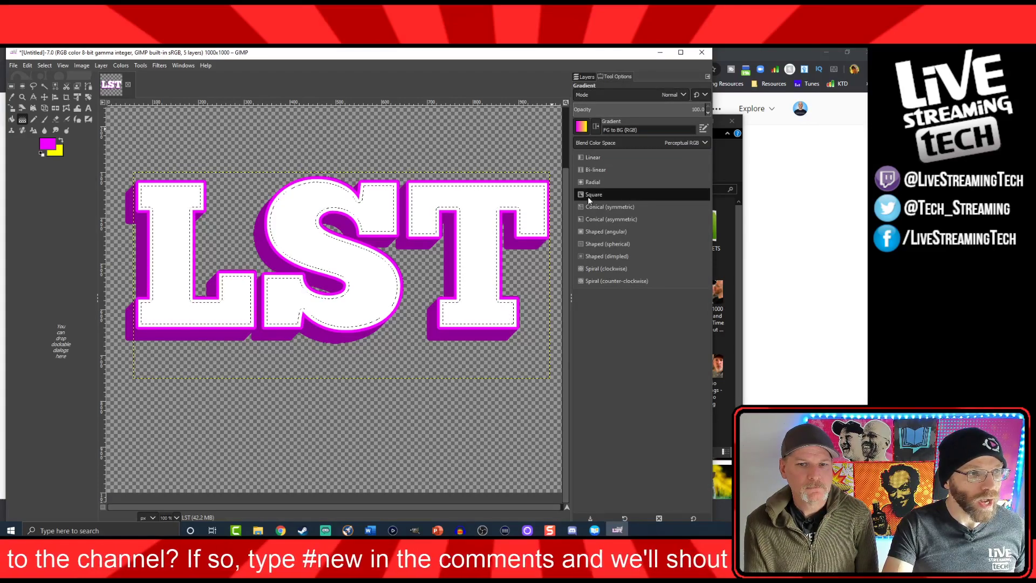
pyautogui.click(592, 182)
pyautogui.moveTo(342, 261); pyautogui.dragTo(527, 257)
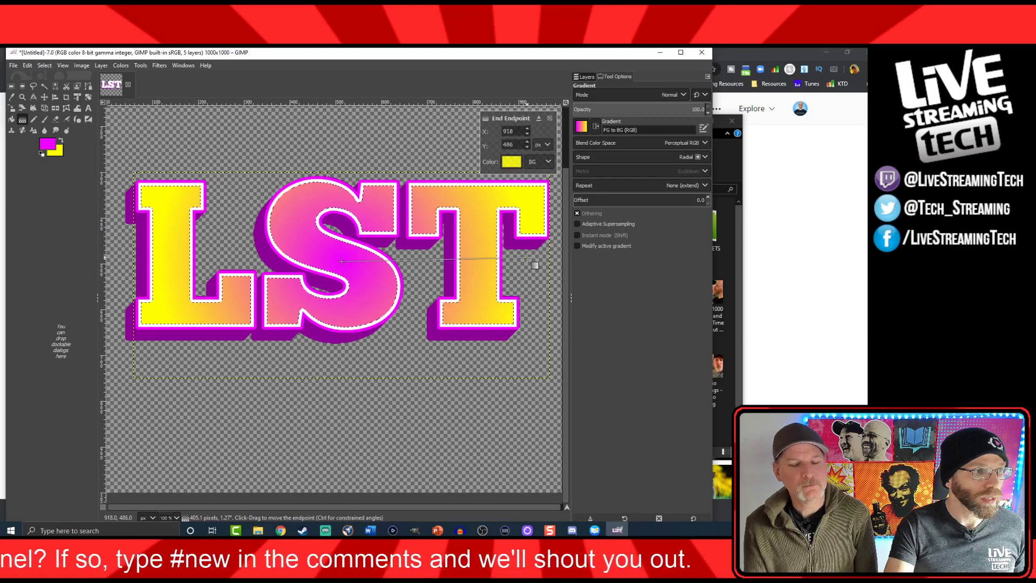
pyautogui.press('Escape')
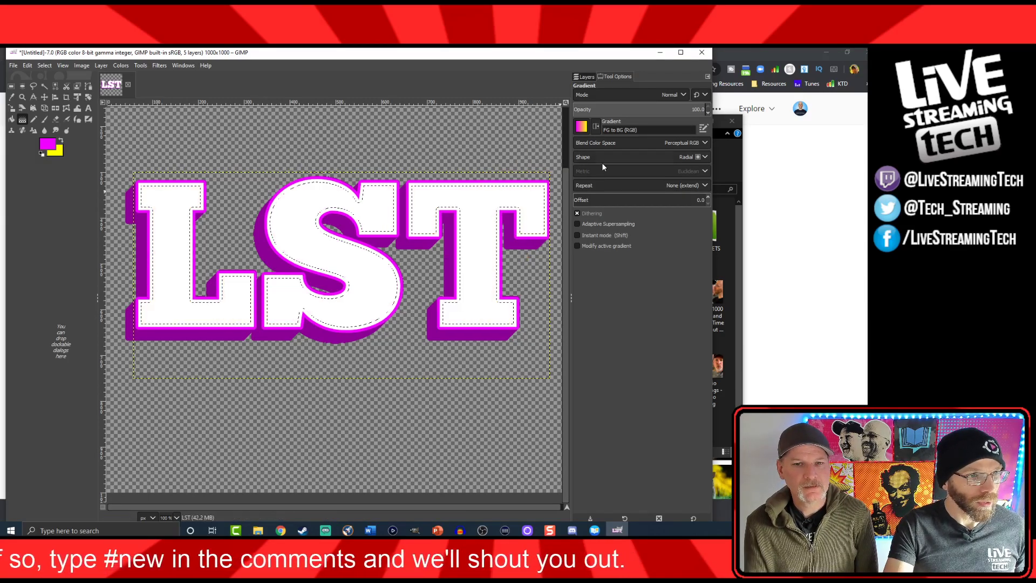
# Fill the LST selection with a Shaped (spherical) magenta-to-yellow gradient drawn about 418 px long from the S past the T, and clear the selection
pyautogui.moveTo(356, 271); pyautogui.dragTo(545, 259)
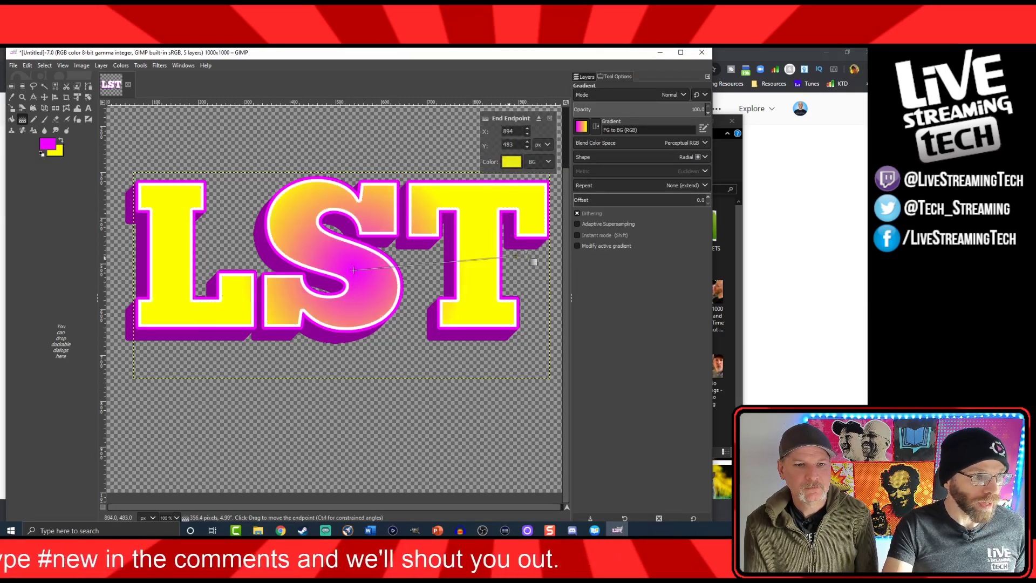
pyautogui.click(602, 156)
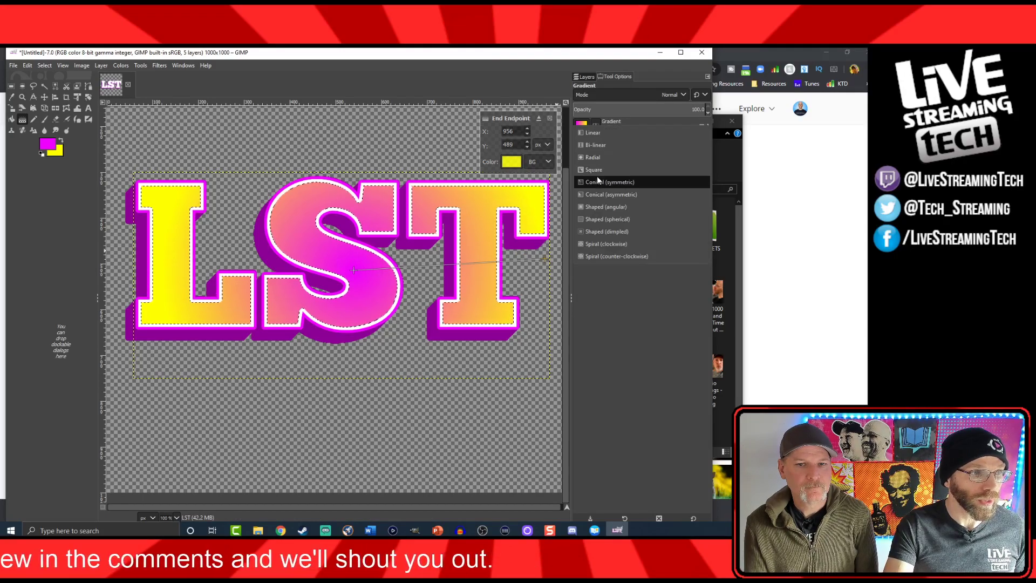
pyautogui.click(594, 170)
pyautogui.click(598, 157)
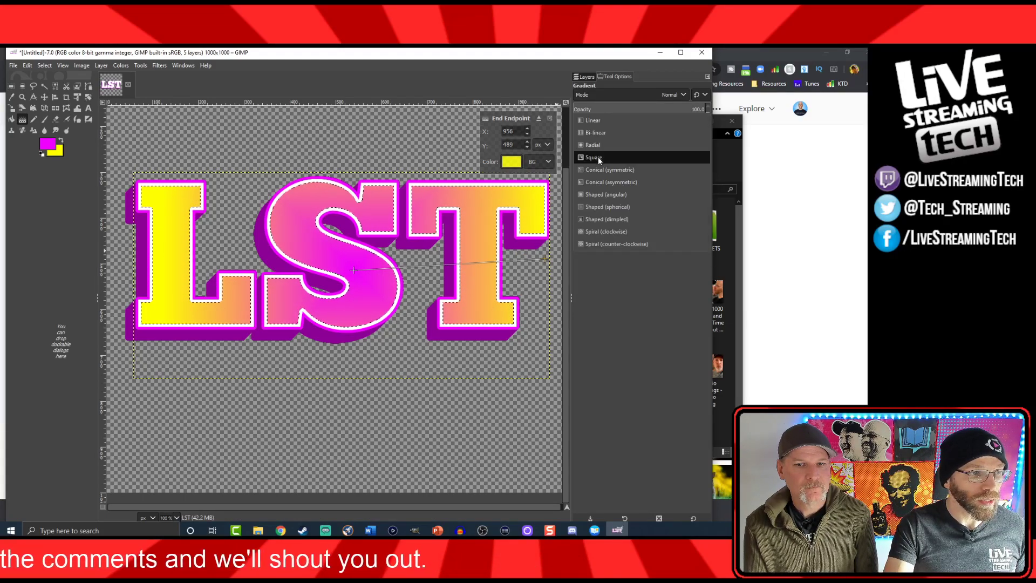
pyautogui.click(590, 148)
pyautogui.click(595, 157)
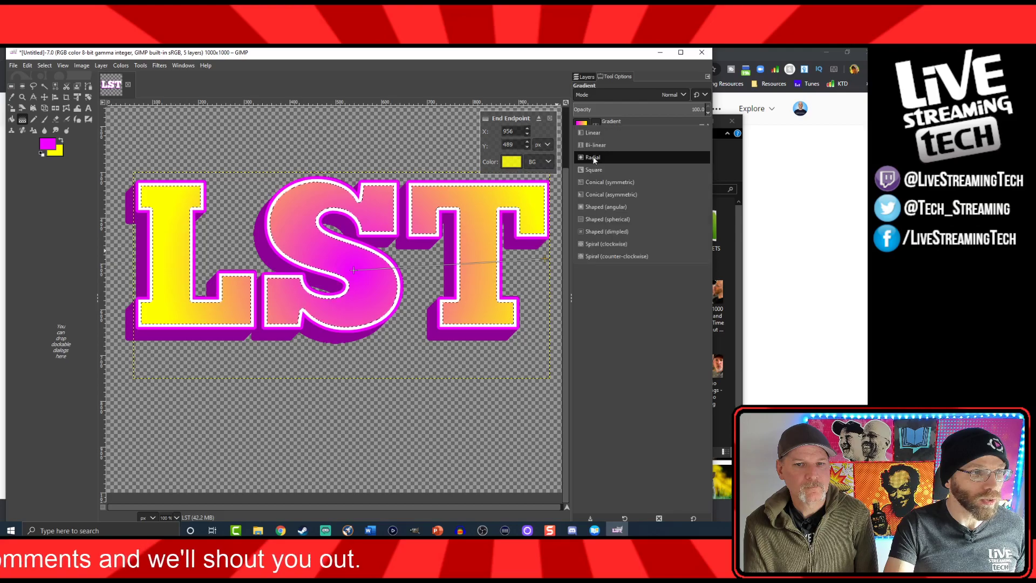
pyautogui.click(589, 145)
pyautogui.click(591, 158)
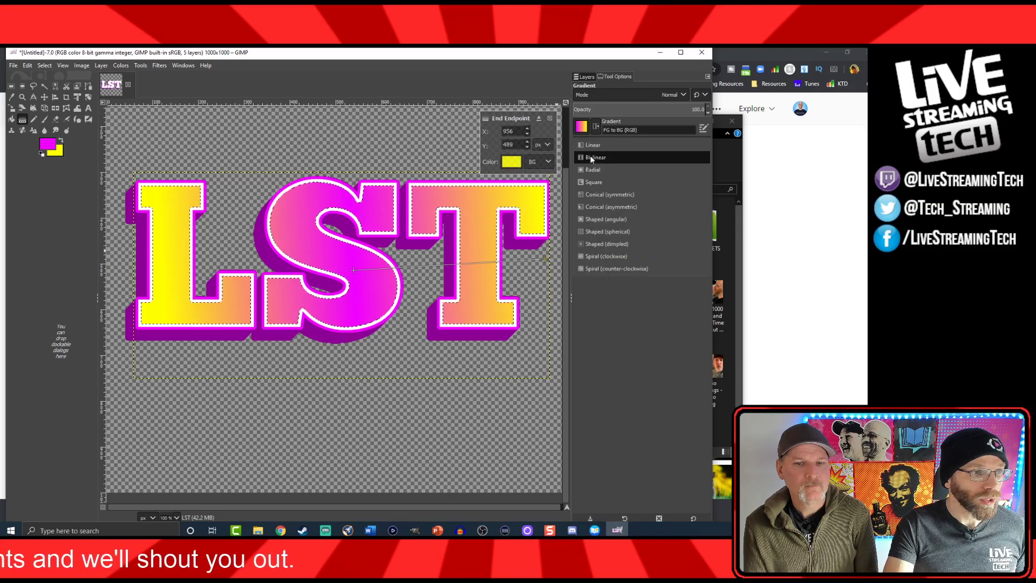
pyautogui.click(593, 230)
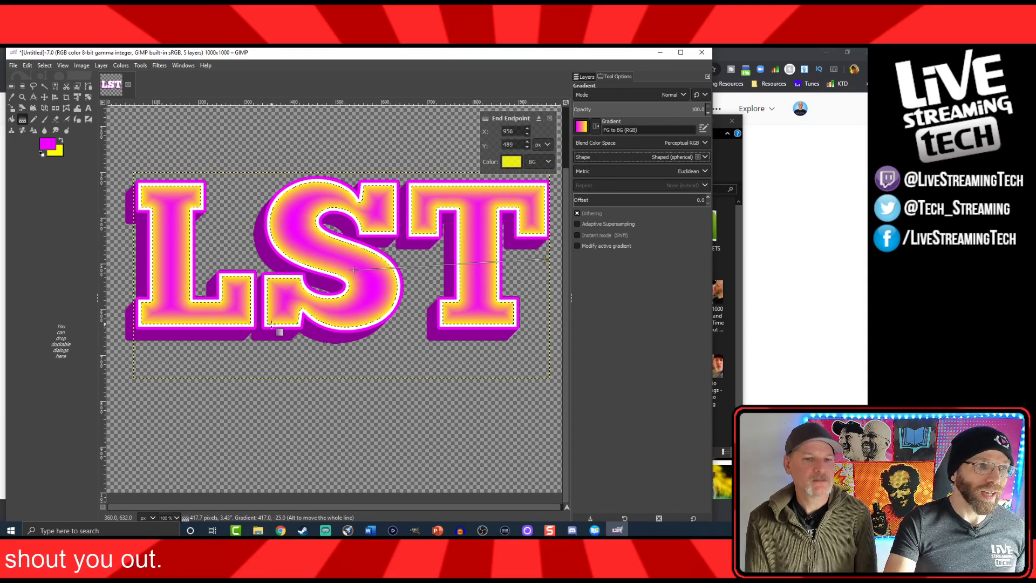
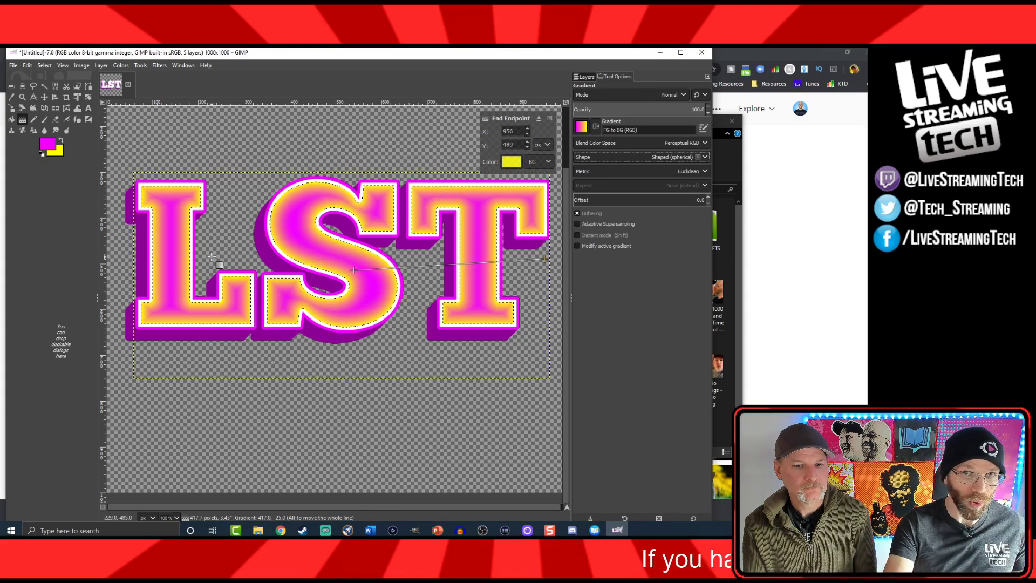
pyautogui.click(44, 98)
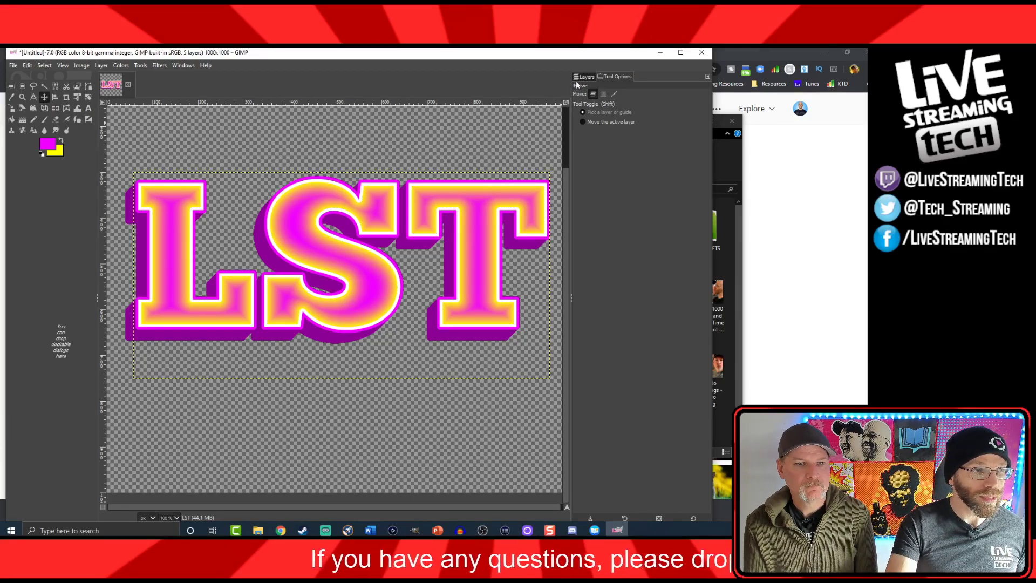
# Fill the empty bottom layer with black using a selection from the alpha of Layer copy #2, with the default colors restored
pyautogui.click(580, 78)
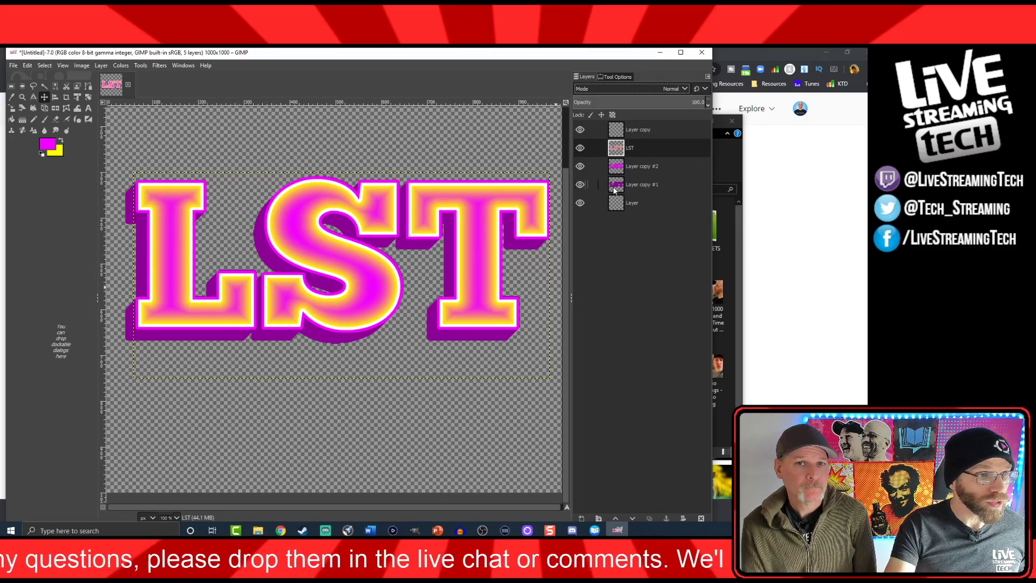
pyautogui.click(616, 169)
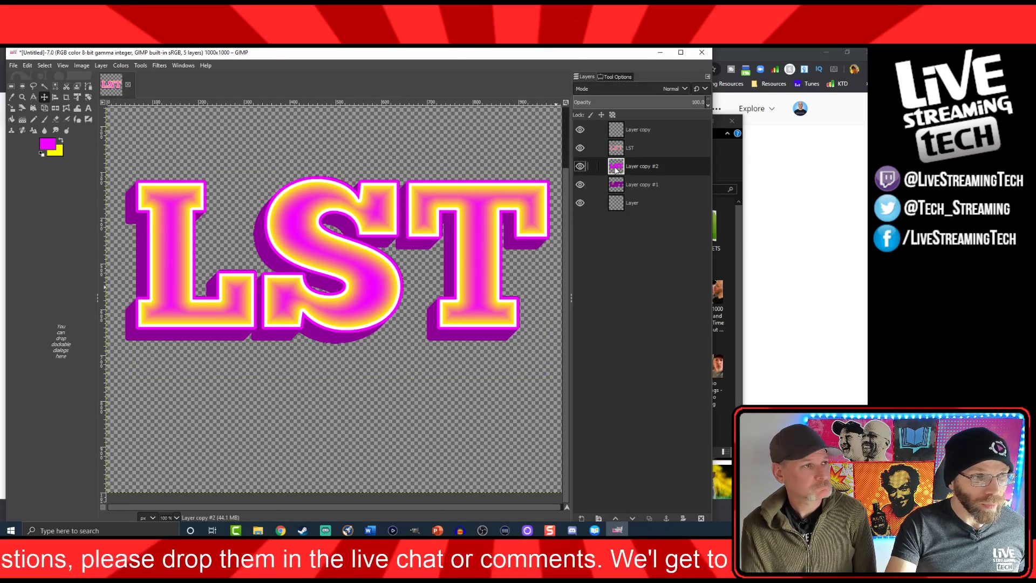
pyautogui.rightClick(616, 170)
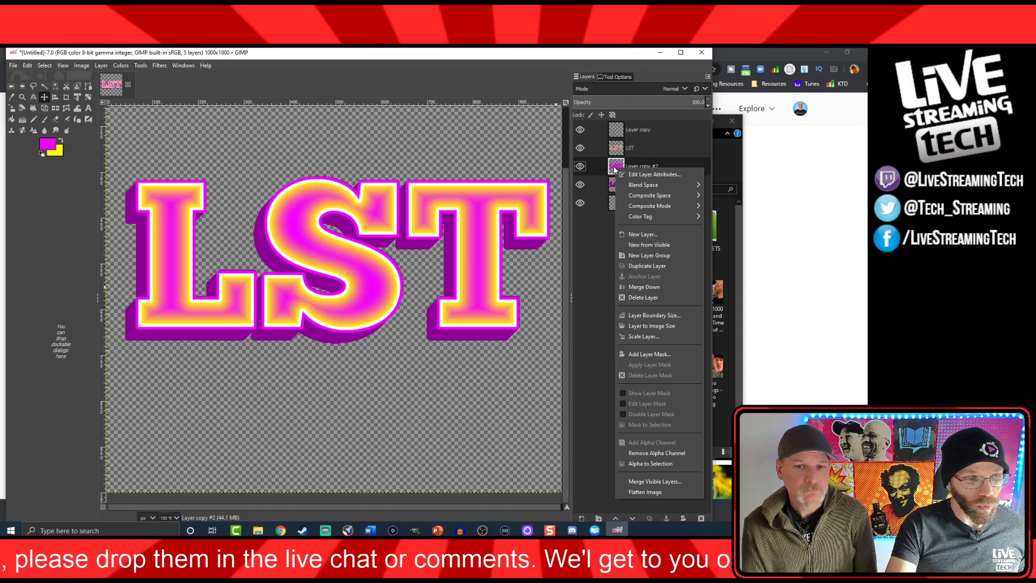
pyautogui.click(656, 464)
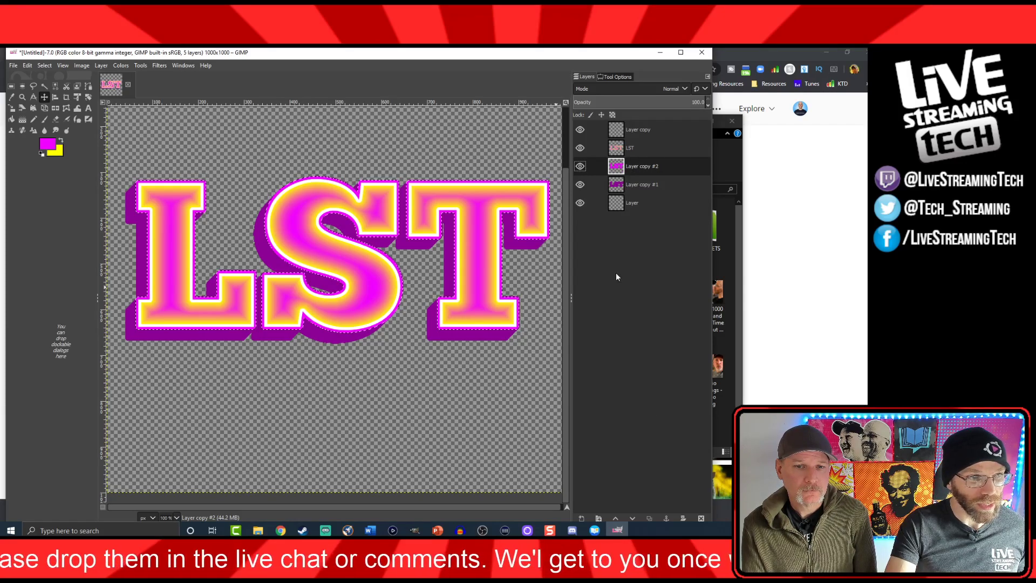
pyautogui.click(615, 208)
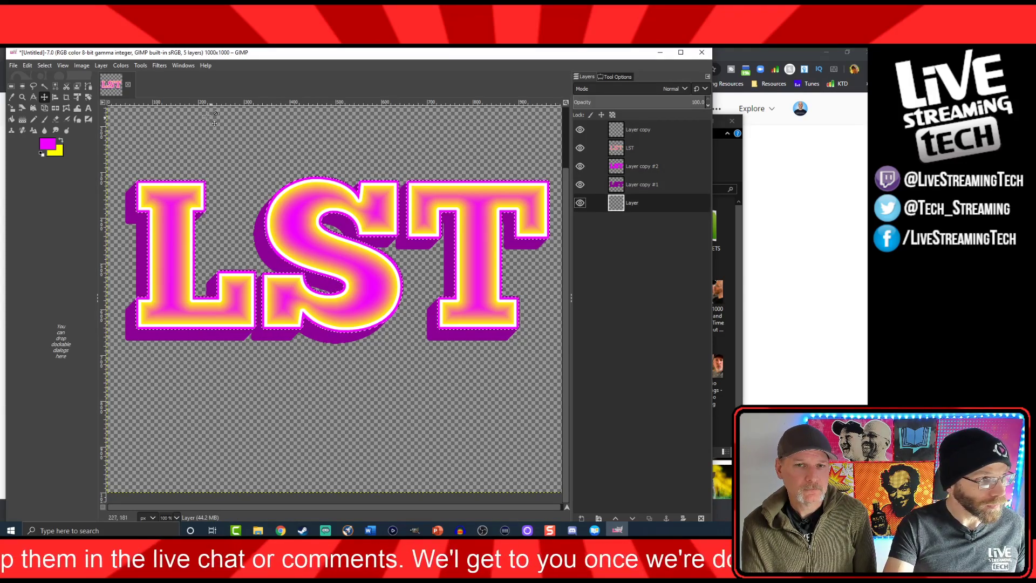
pyautogui.click(42, 155)
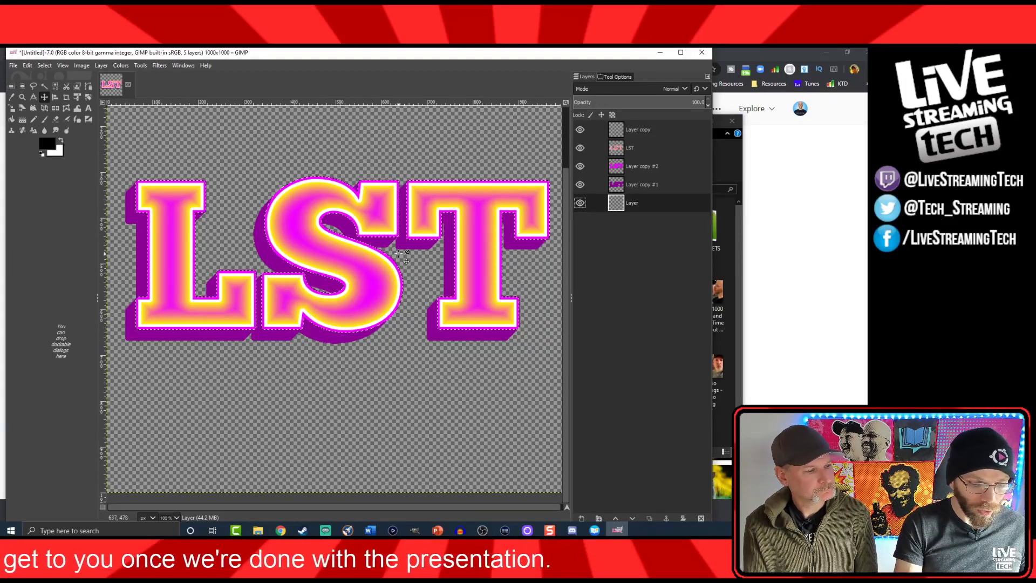
pyautogui.hotkey('ctrl', ',')
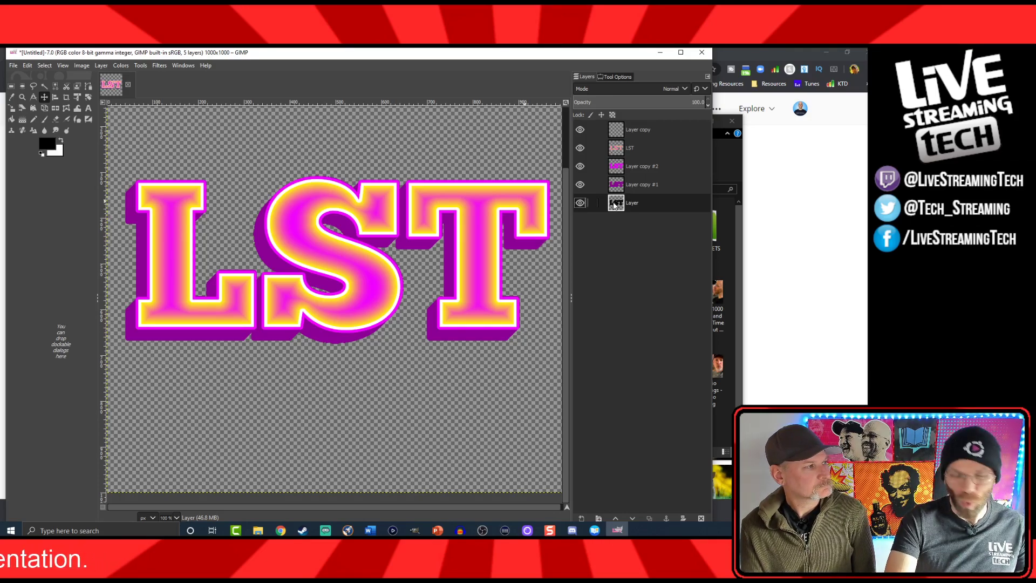
# Invert the black lettering on the bottom layer to white and apply a Gaussian Blur of 15 in both X and Y
pyautogui.click(120, 66)
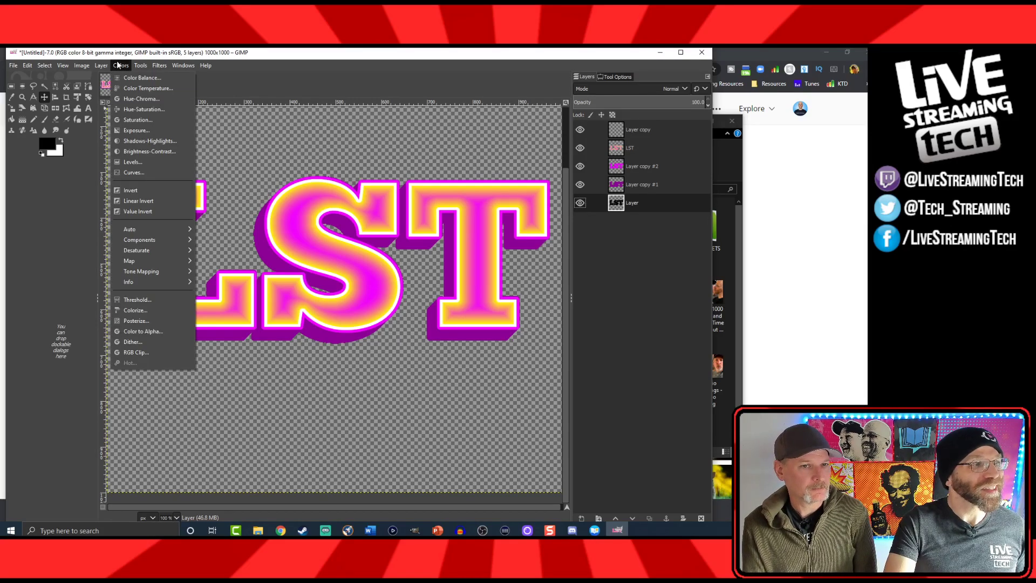
pyautogui.click(130, 190)
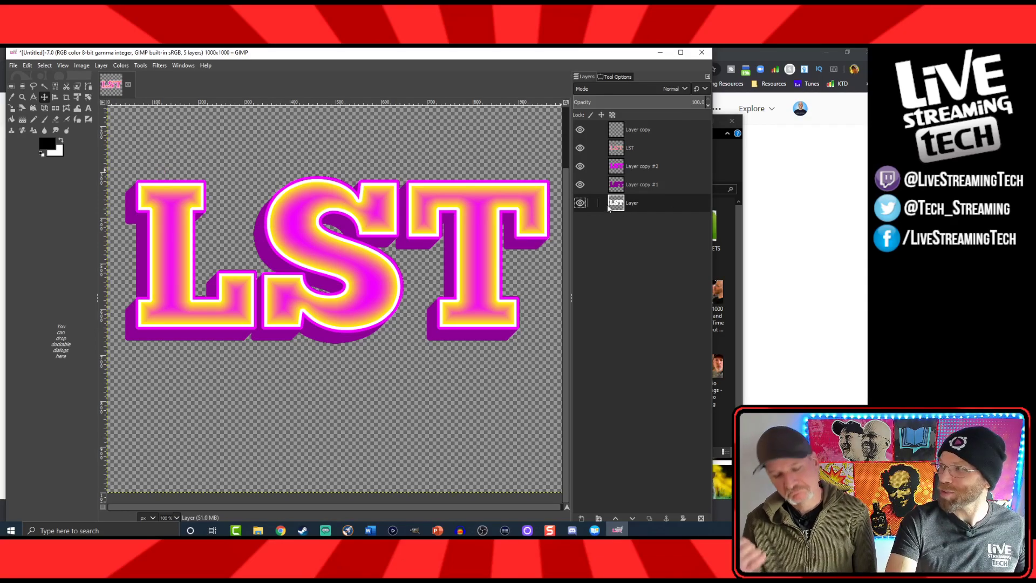
pyautogui.click(160, 66)
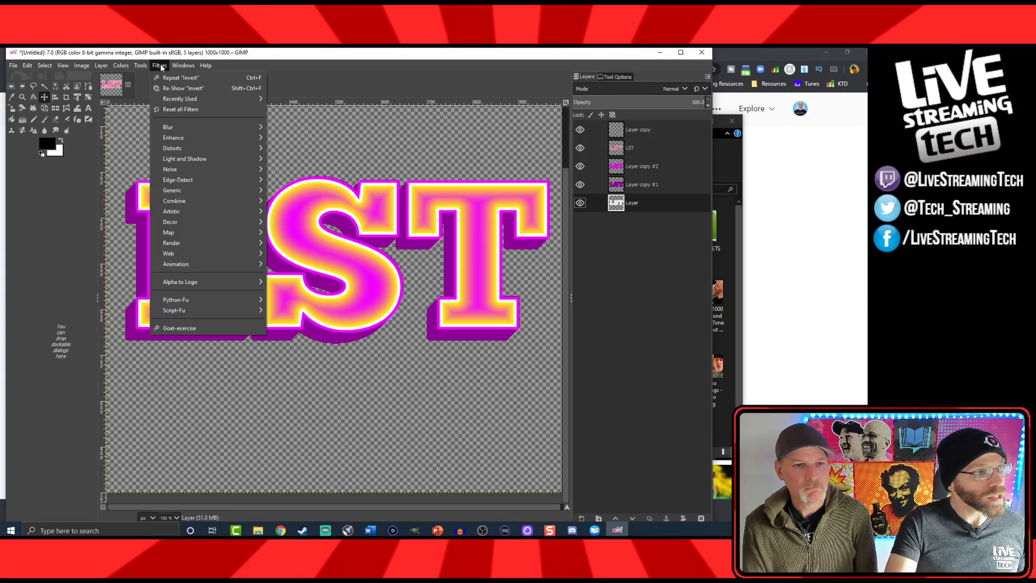
pyautogui.moveTo(202, 124)
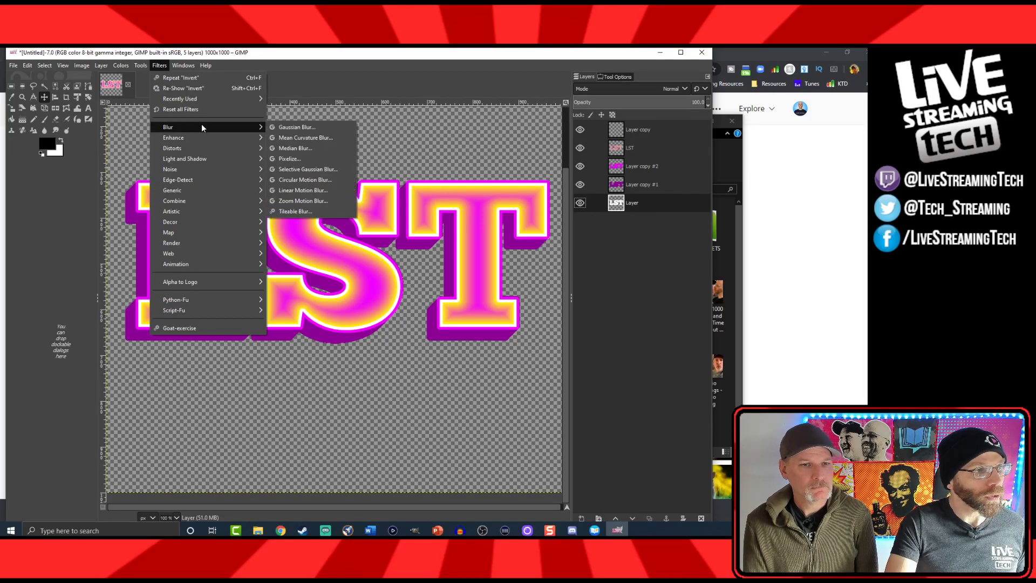
pyautogui.click(286, 125)
pyautogui.doubleClick(255, 233)
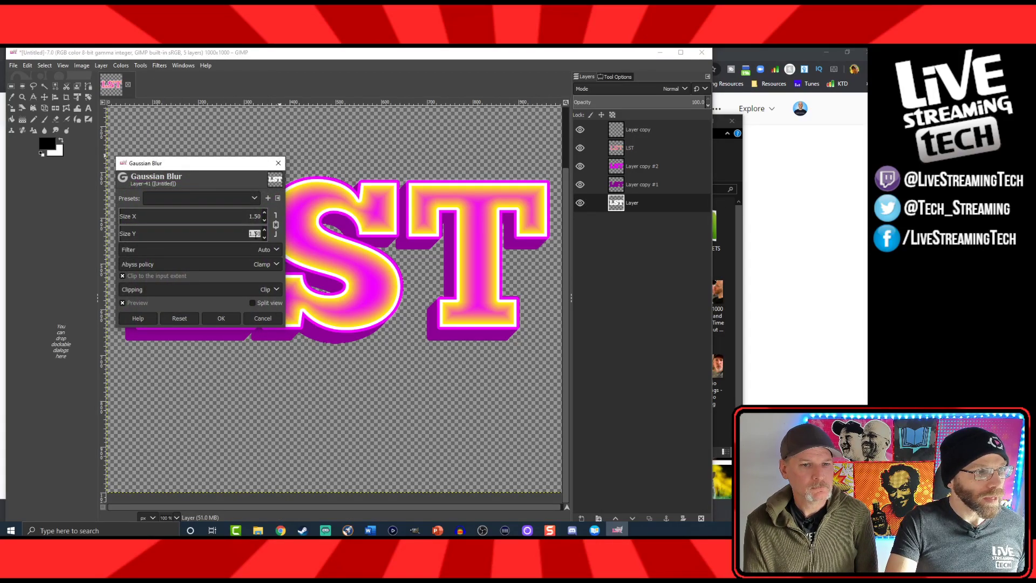
pyautogui.write('15')
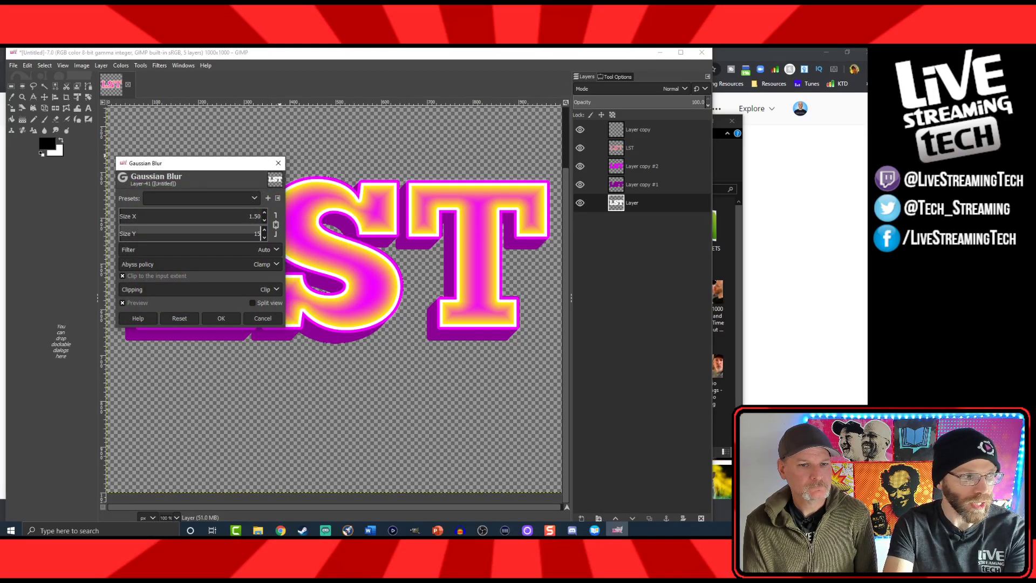
pyautogui.press('Tab')
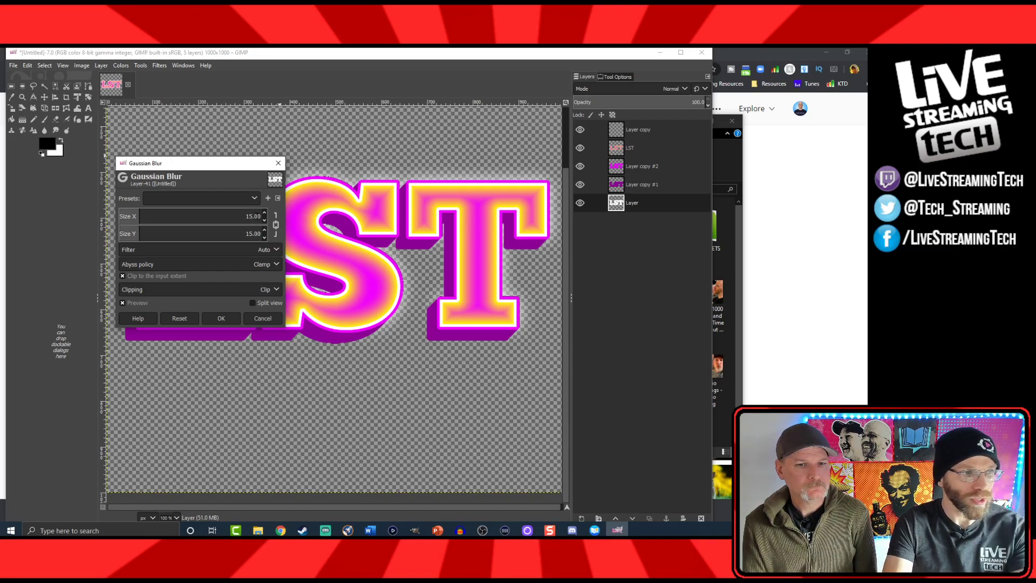
pyautogui.click(222, 318)
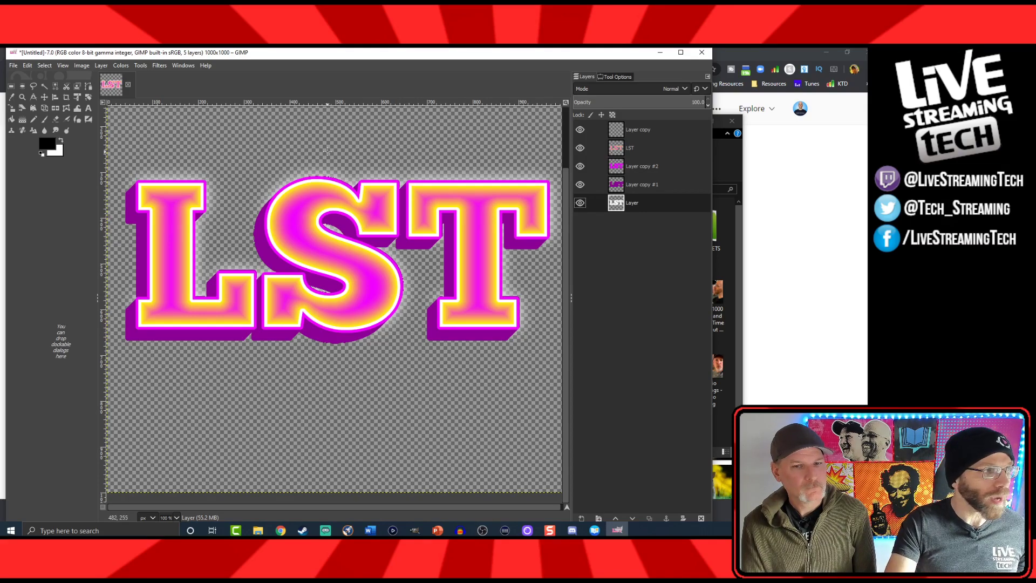
# Move the blurred white glow layer slightly down and left so it sits behind the purple shadow
pyautogui.click(44, 97)
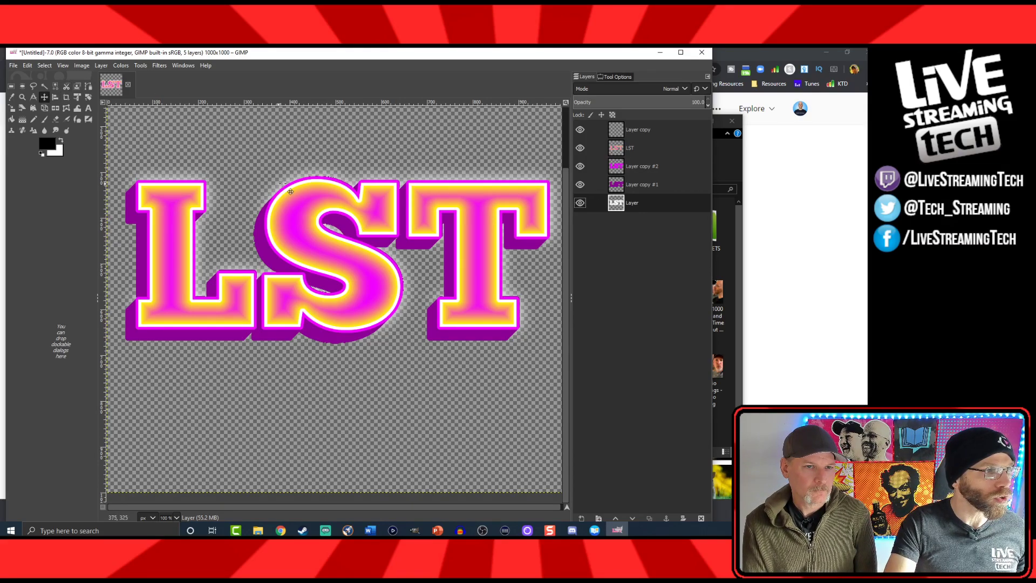
pyautogui.click(331, 181)
pyautogui.moveTo(331, 182); pyautogui.dragTo(324, 193)
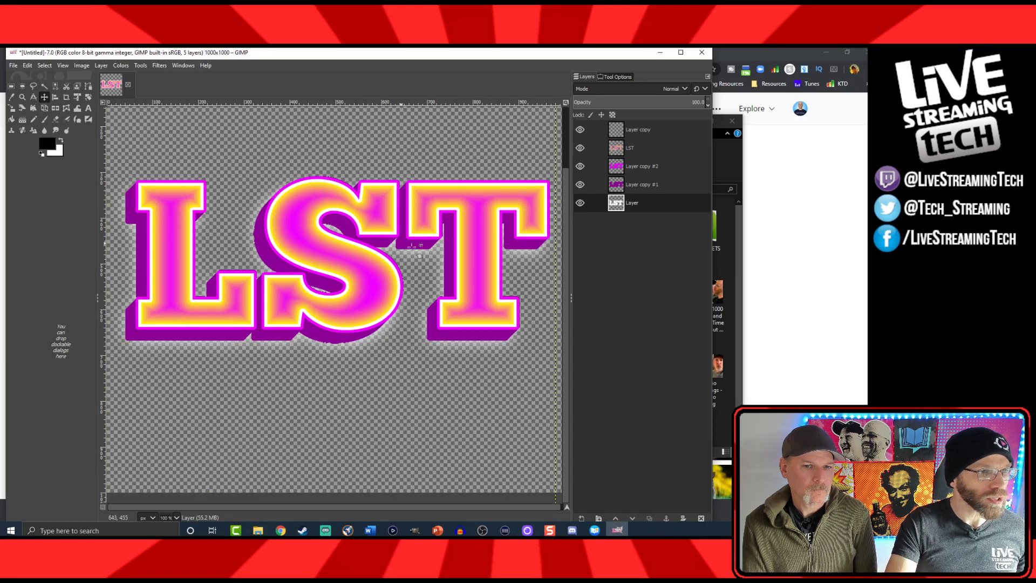
# Strengthen the white glow by duplicating its layer and merging the copy down twice, and nudge the glow slightly up and right
pyautogui.click(650, 519)
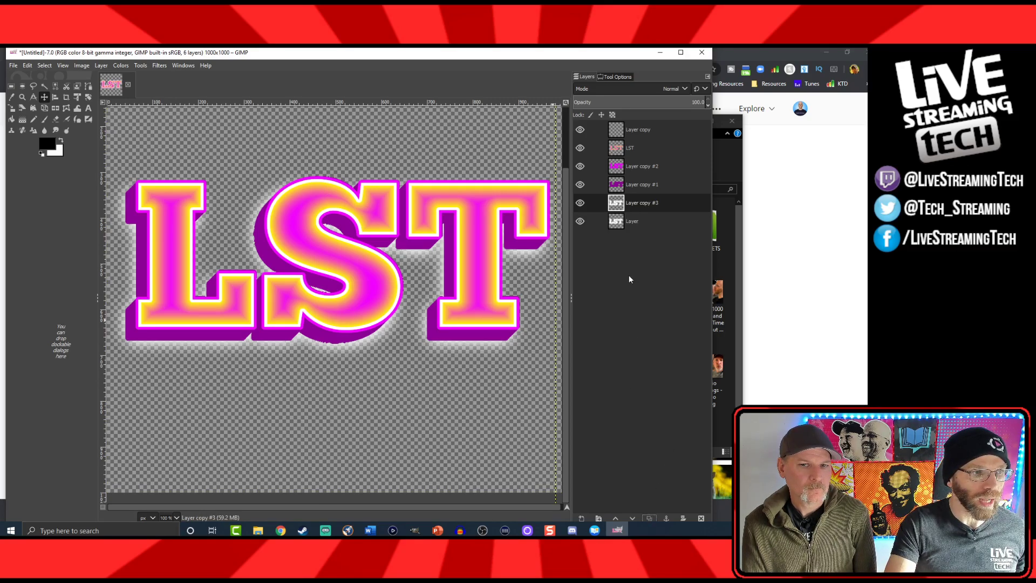
pyautogui.rightClick(612, 206)
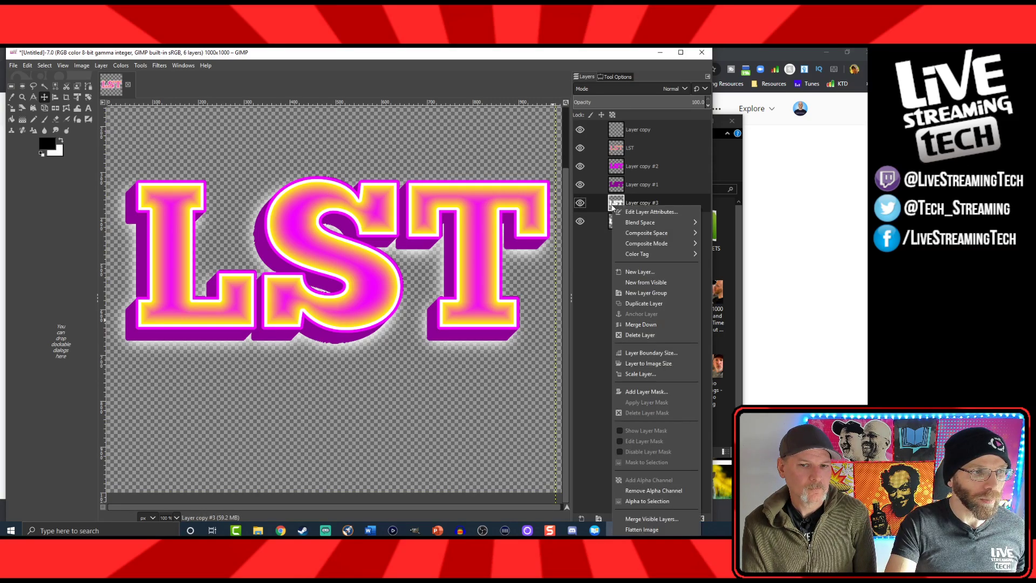
pyautogui.click(640, 324)
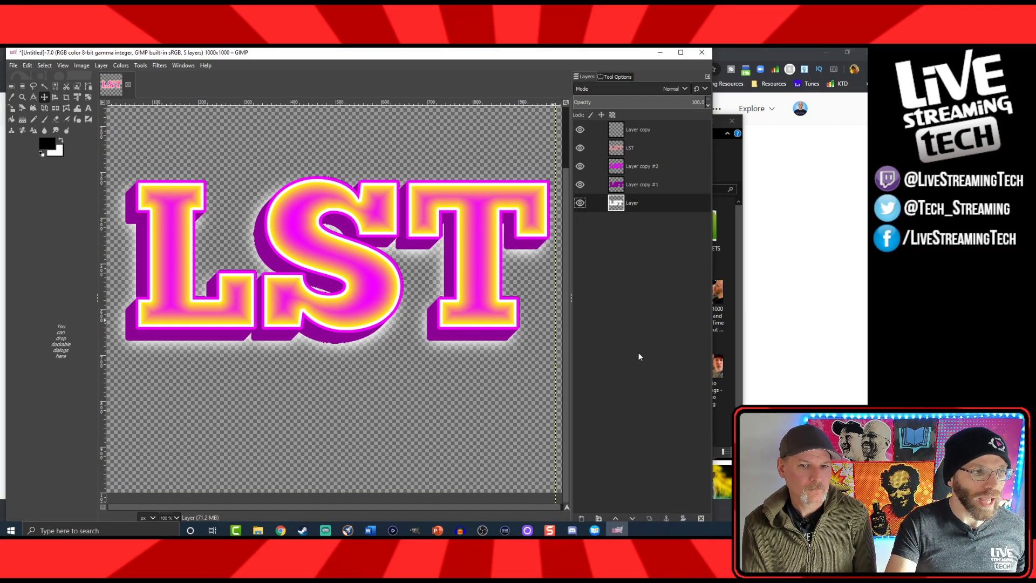
pyautogui.click(650, 519)
pyautogui.rightClick(617, 208)
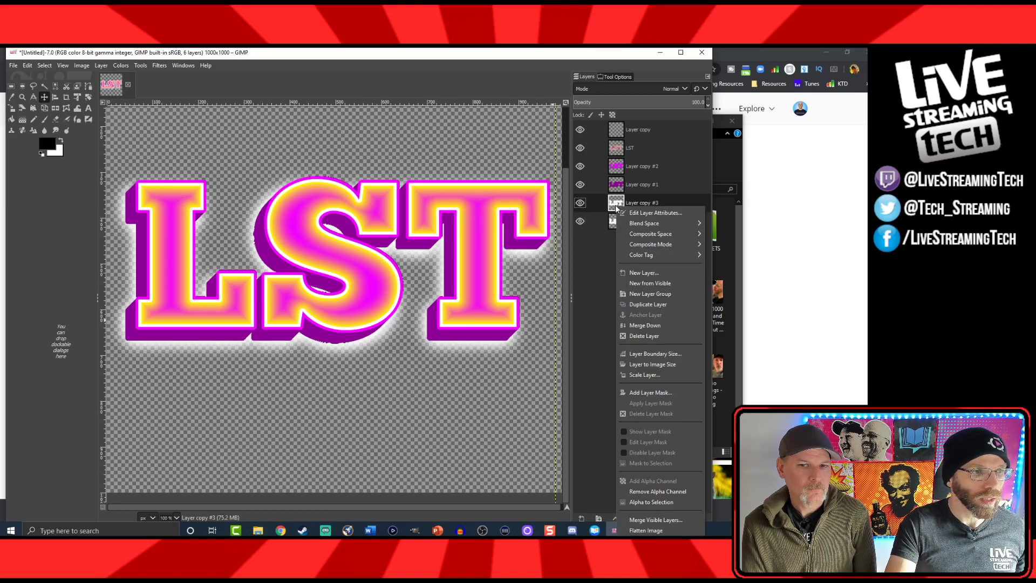
pyautogui.click(640, 325)
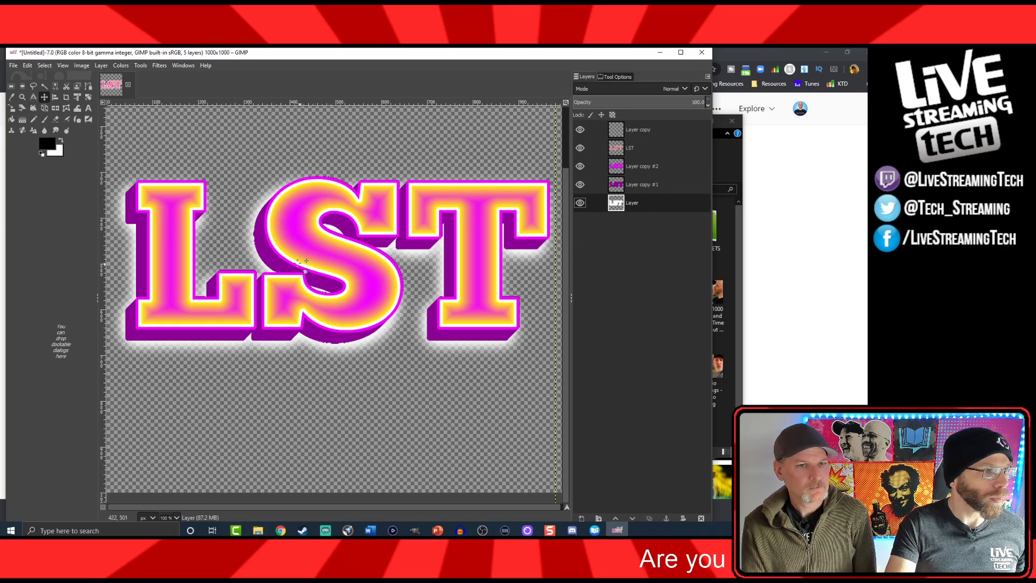
pyautogui.moveTo(263, 259); pyautogui.dragTo(267, 256)
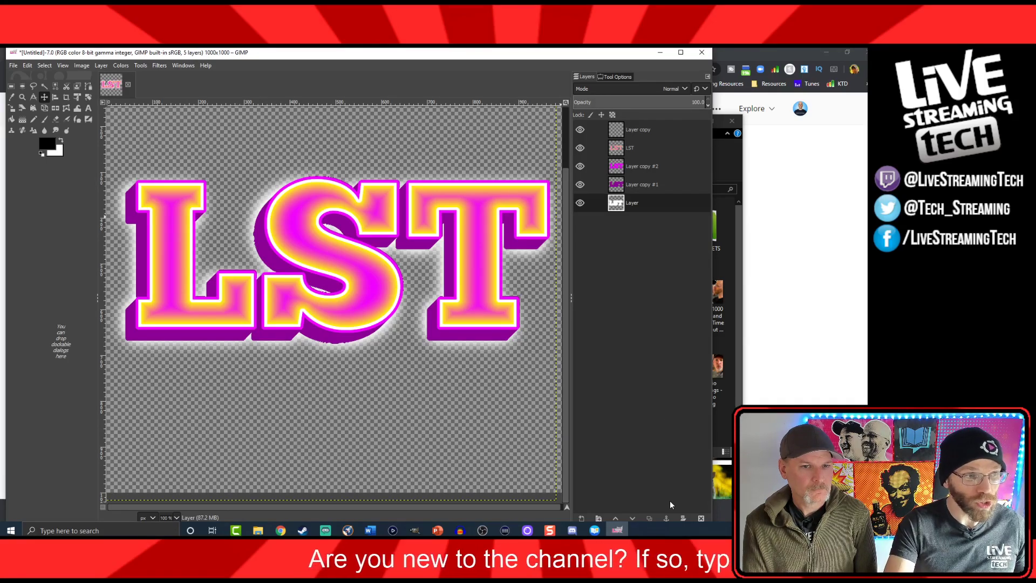
# Add a new layer filled with the black foreground color and lower it beneath the white glow layer
pyautogui.click(582, 518)
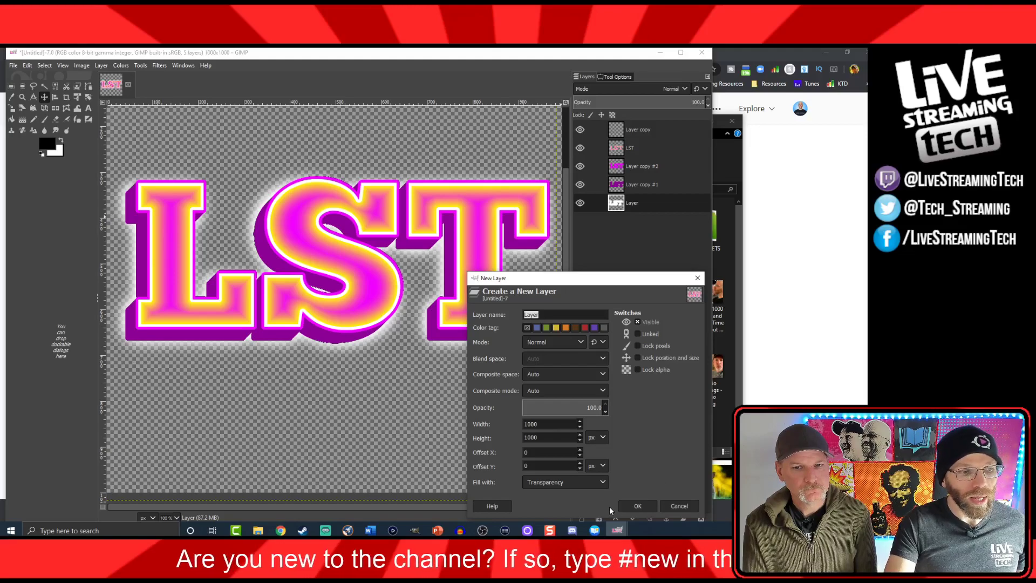
pyautogui.click(578, 483)
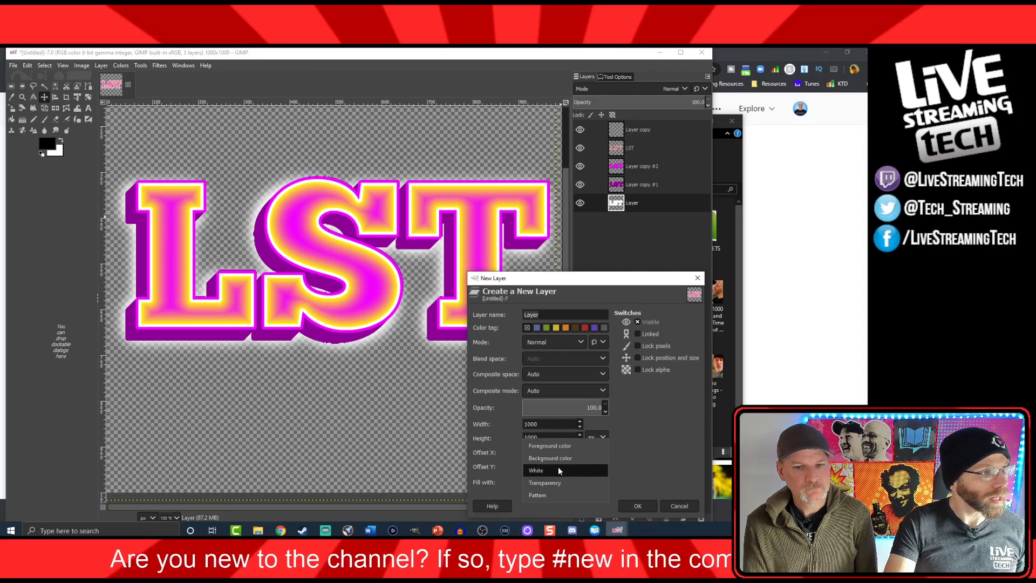
pyautogui.click(554, 443)
pyautogui.click(646, 505)
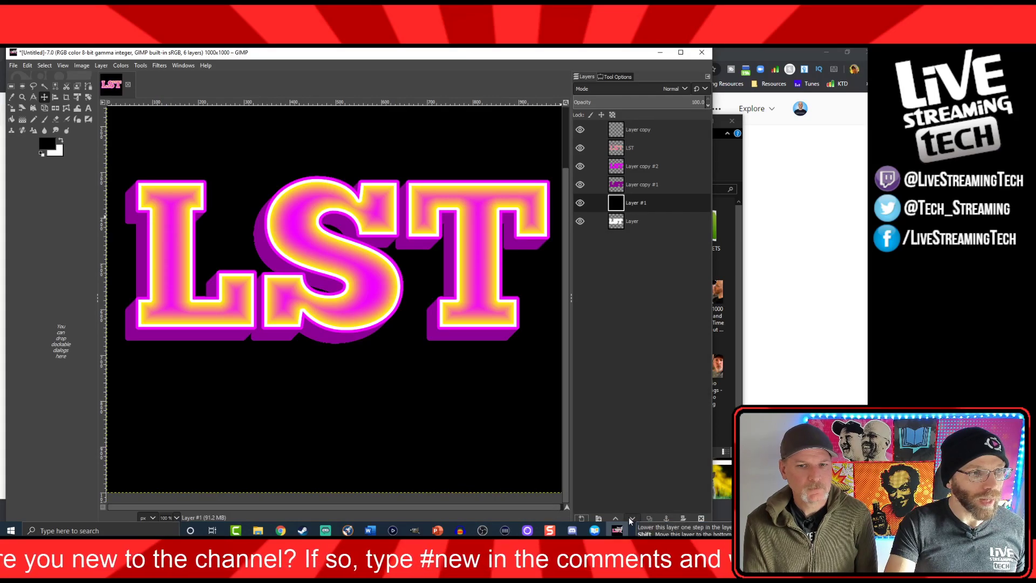
pyautogui.click(630, 518)
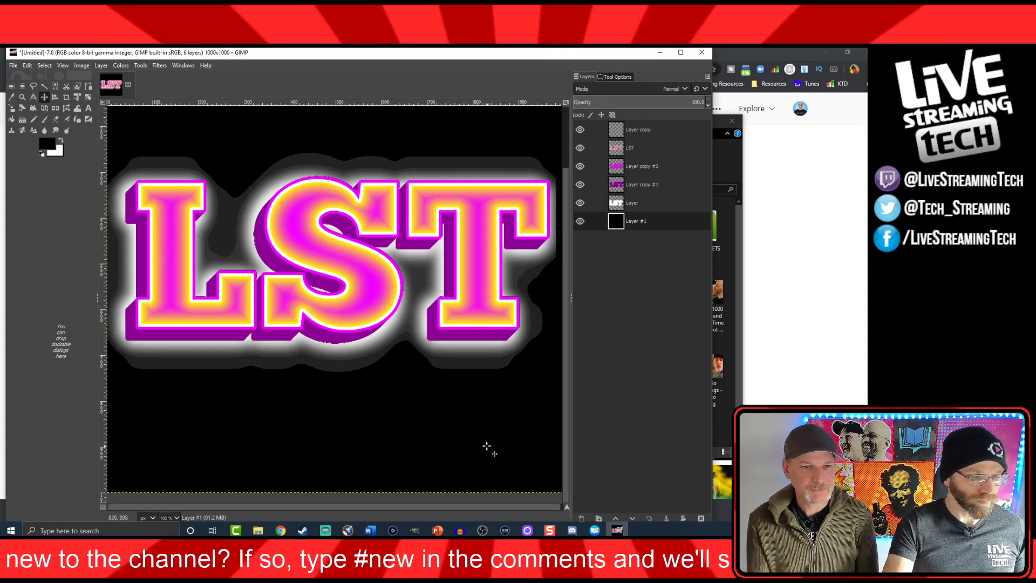
# Check how the LST lettering reads at small size against black, and hide the black background layer
pyautogui.scroll(-5, 486, 423)
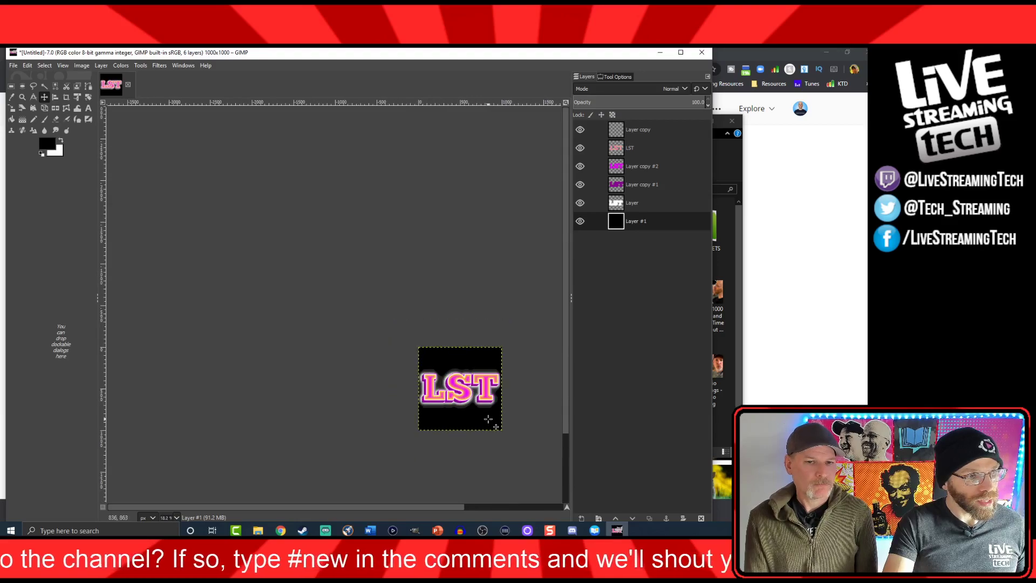
pyautogui.scroll(-4, 488, 419)
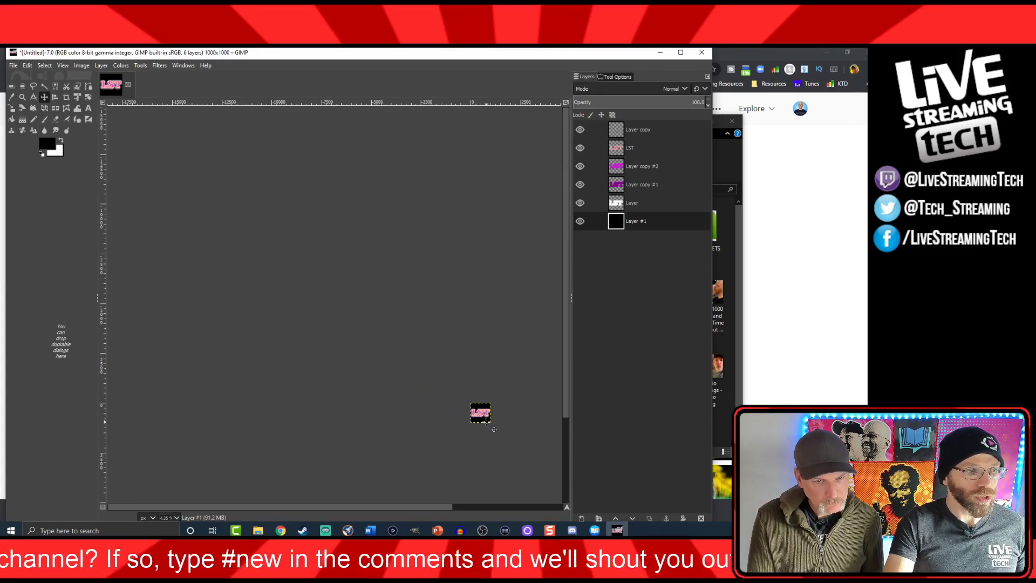
pyautogui.scroll(1, 493, 431)
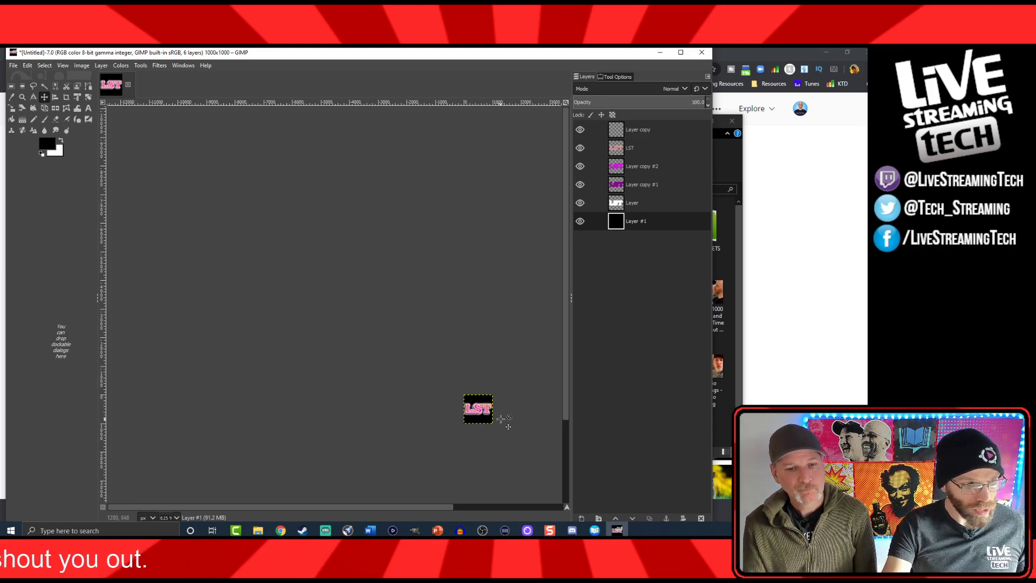
pyautogui.scroll(5, 493, 433)
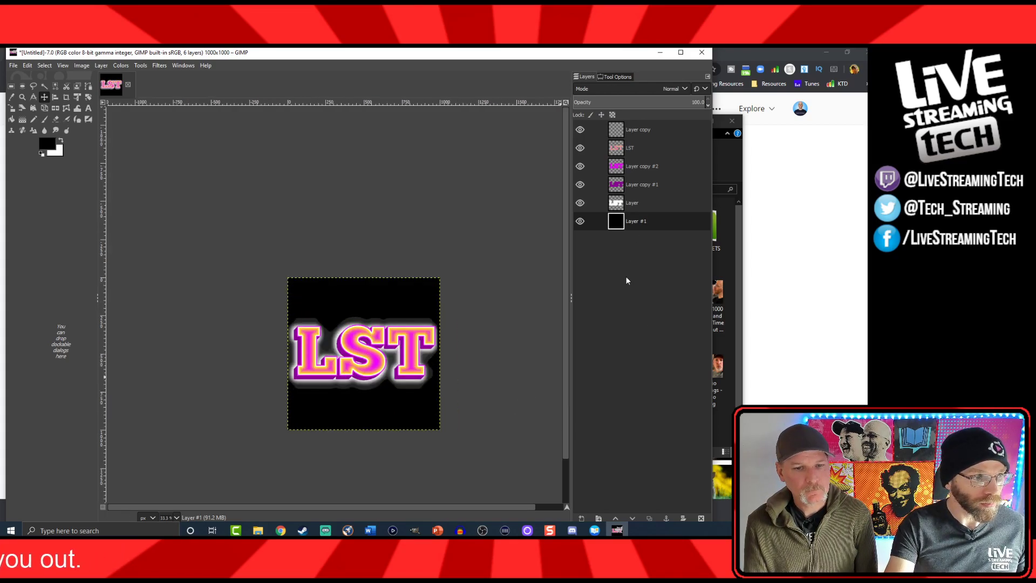
pyautogui.click(580, 221)
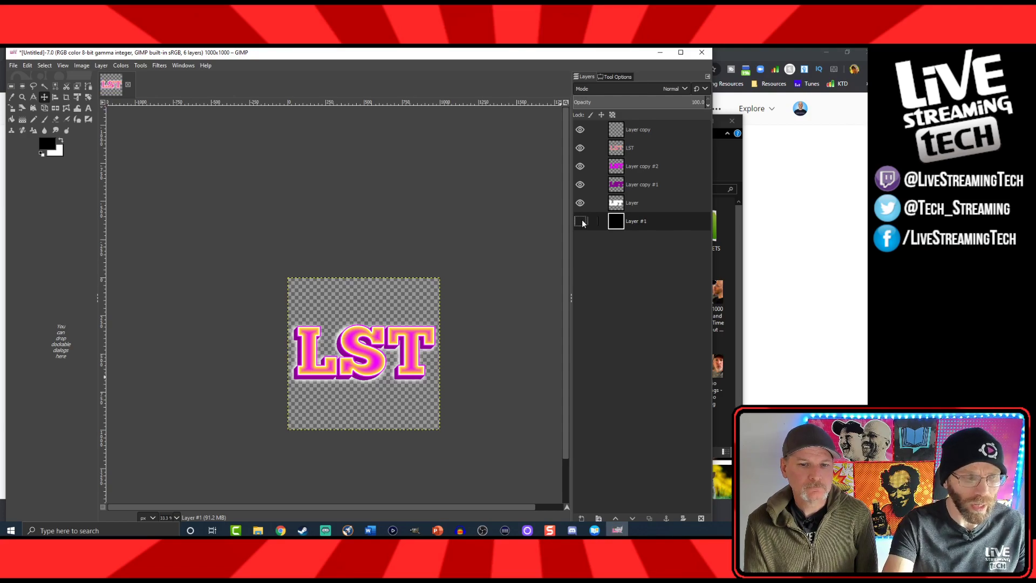
# Save the project as LST Sub Badge.xcf in the ASSETS folder
pyautogui.hotkey('ctrl', 's')
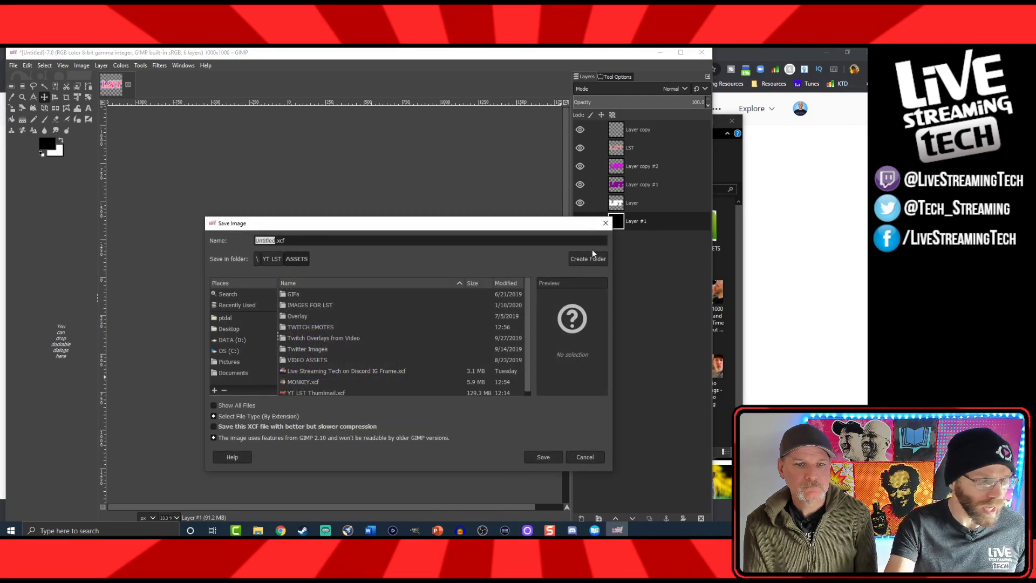
pyautogui.write('LST ')
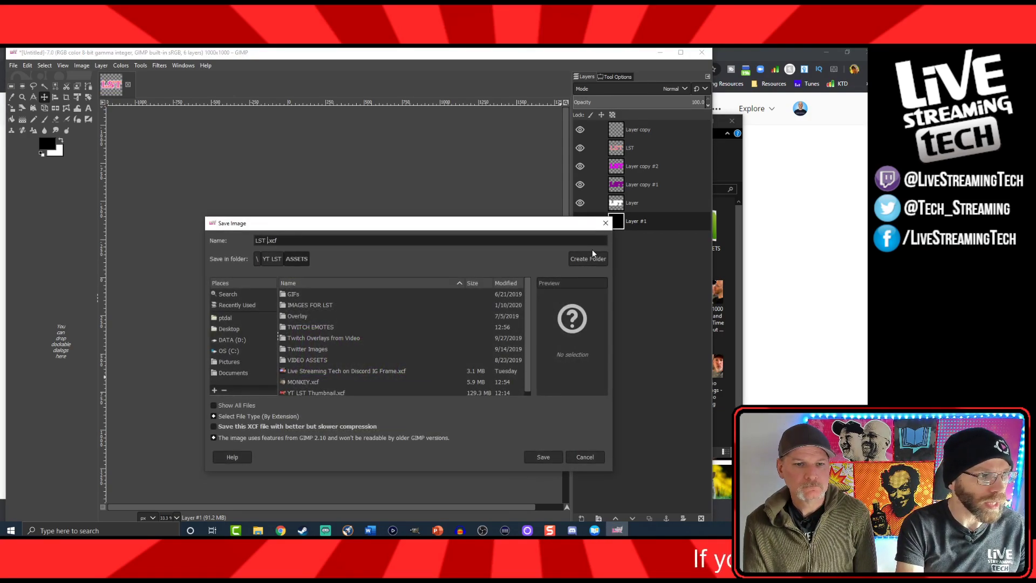
pyautogui.write('Sub Ba')
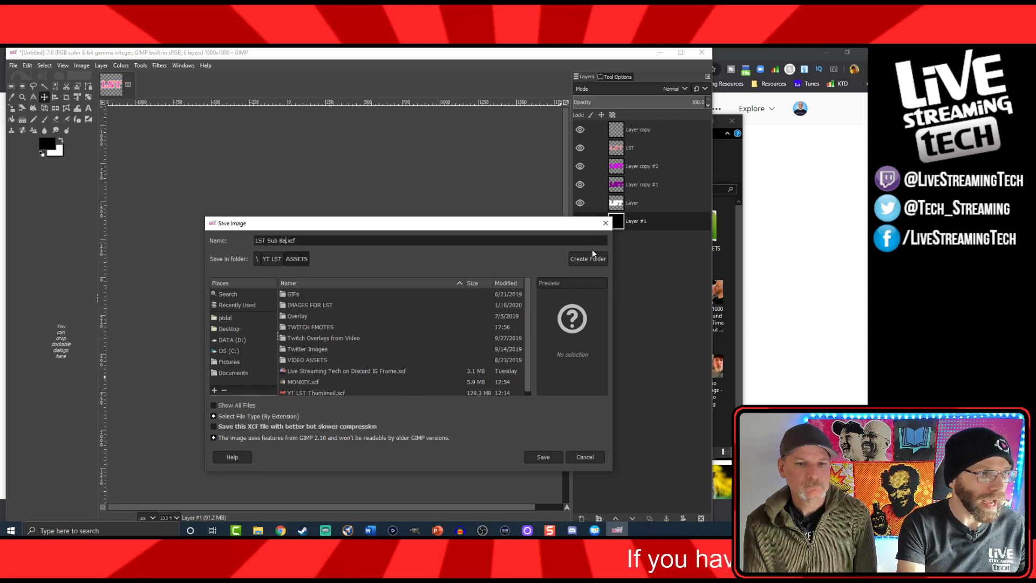
pyautogui.write('dge')
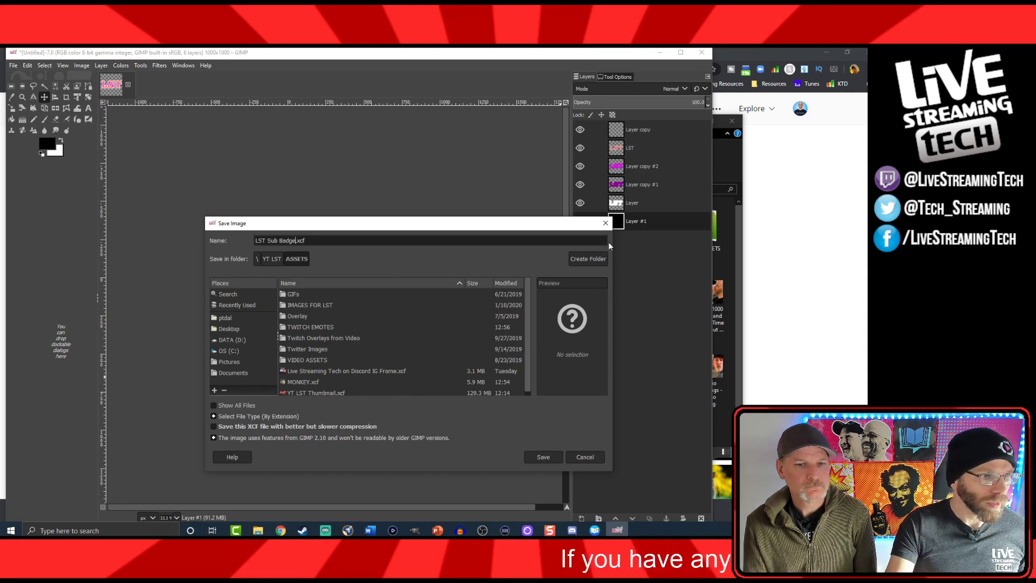
pyautogui.click(533, 458)
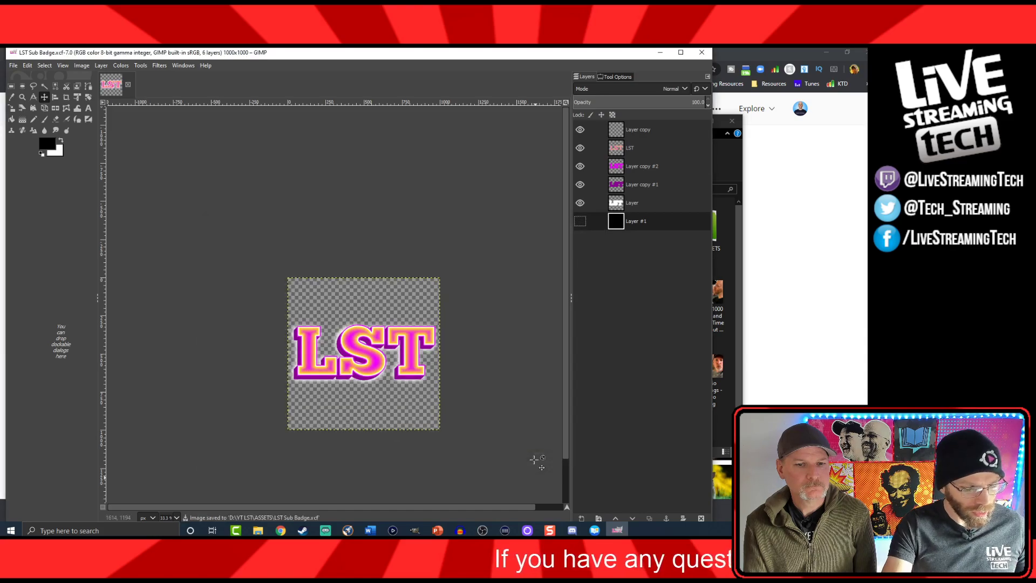
pyautogui.hotkey('ctrl', 'shift', 'e')
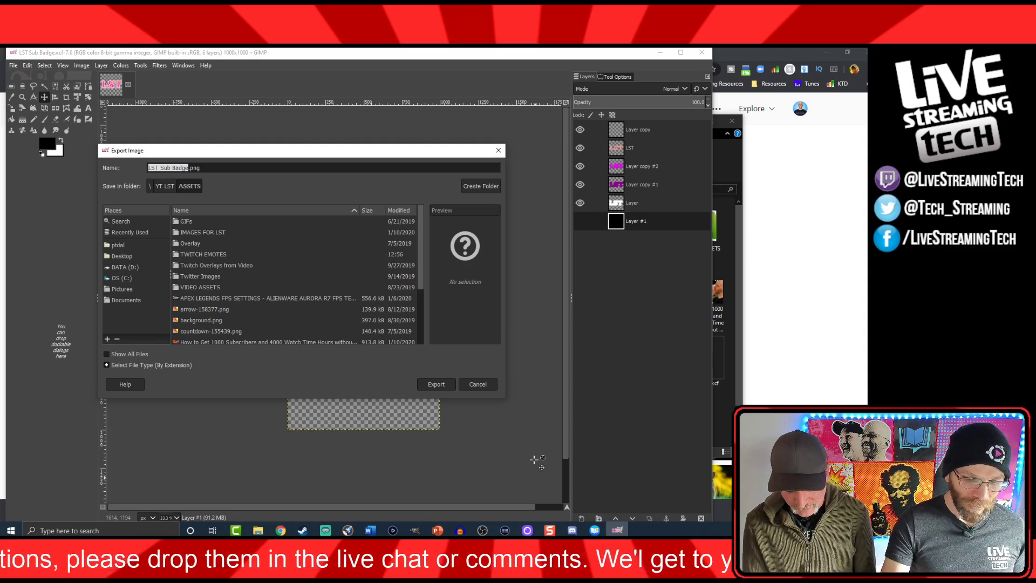
pyautogui.press('Right')
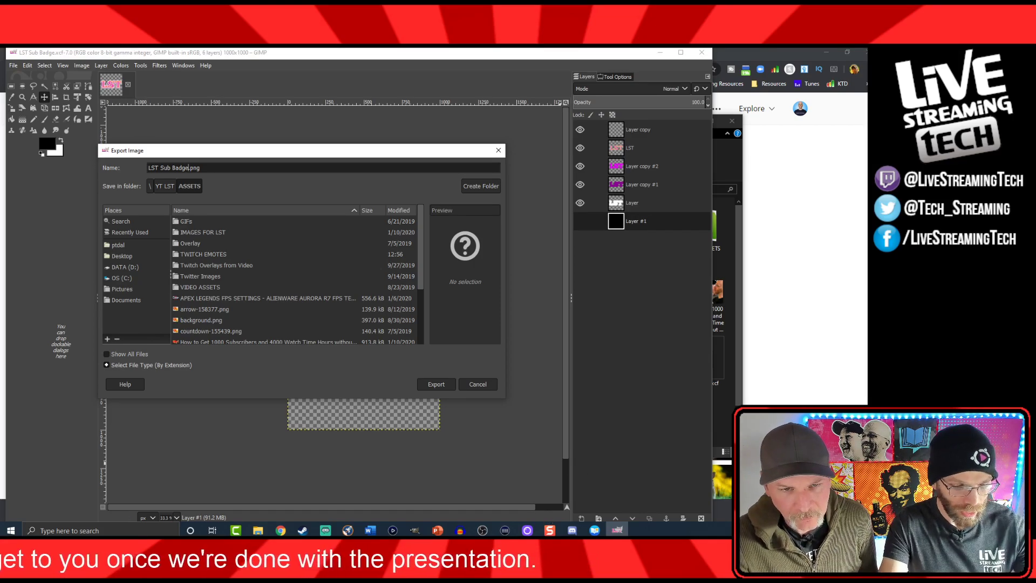
pyautogui.moveTo(483, 530)
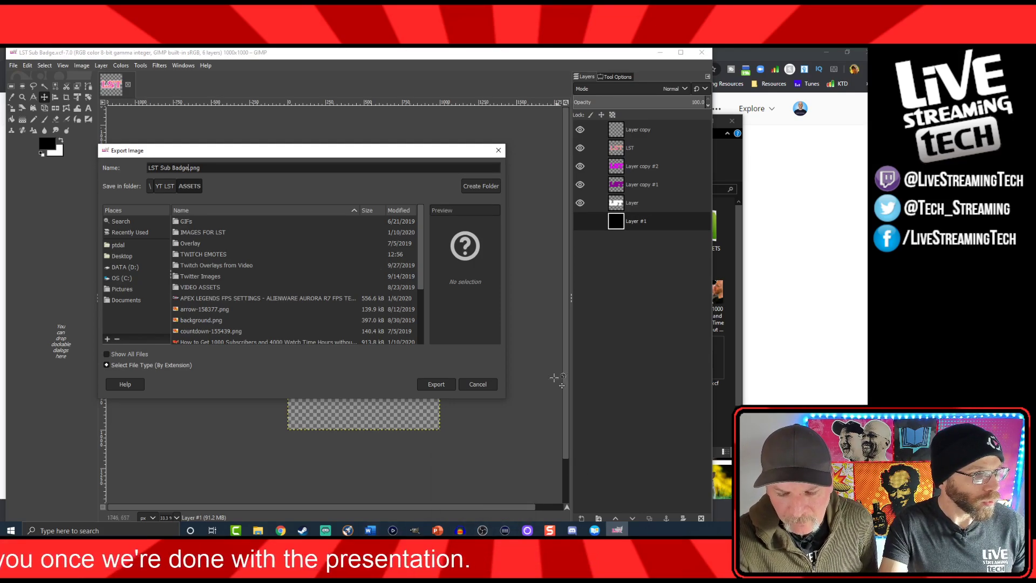
pyautogui.click(487, 384)
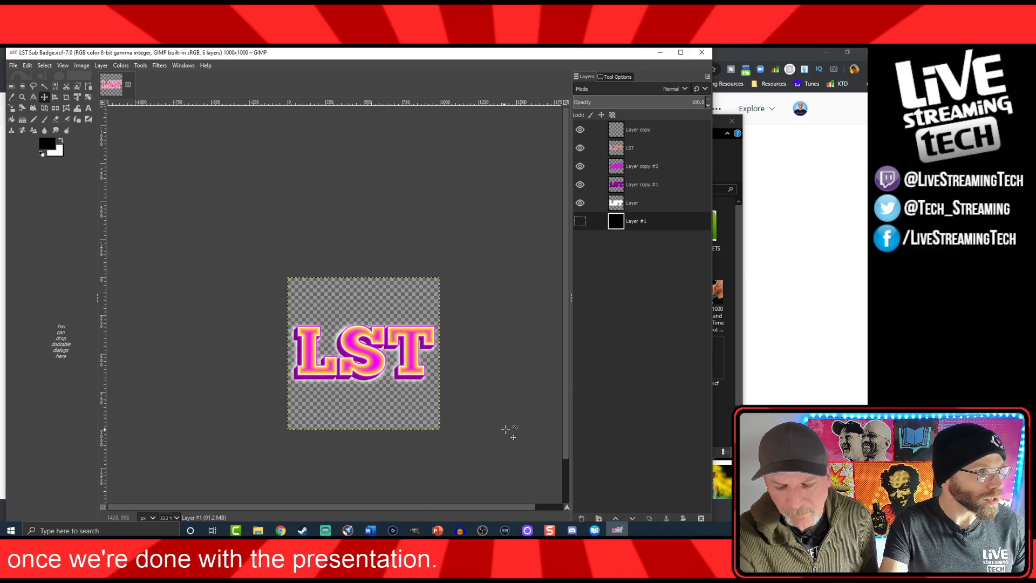
# Scale the whole image to 72 × 72 pixels
pyautogui.click(82, 66)
pyautogui.click(99, 187)
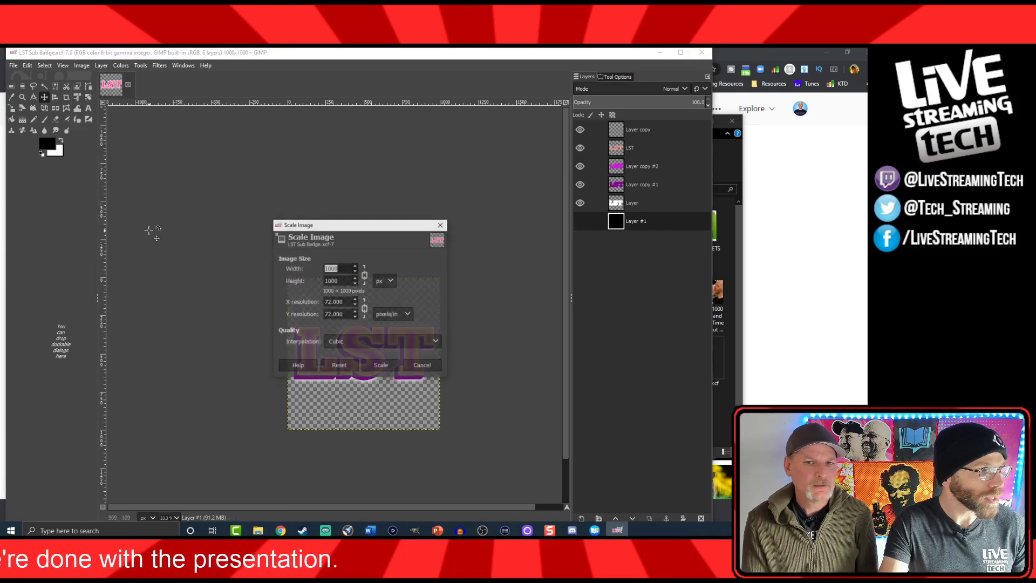
pyautogui.write('72')
pyautogui.click(333, 280)
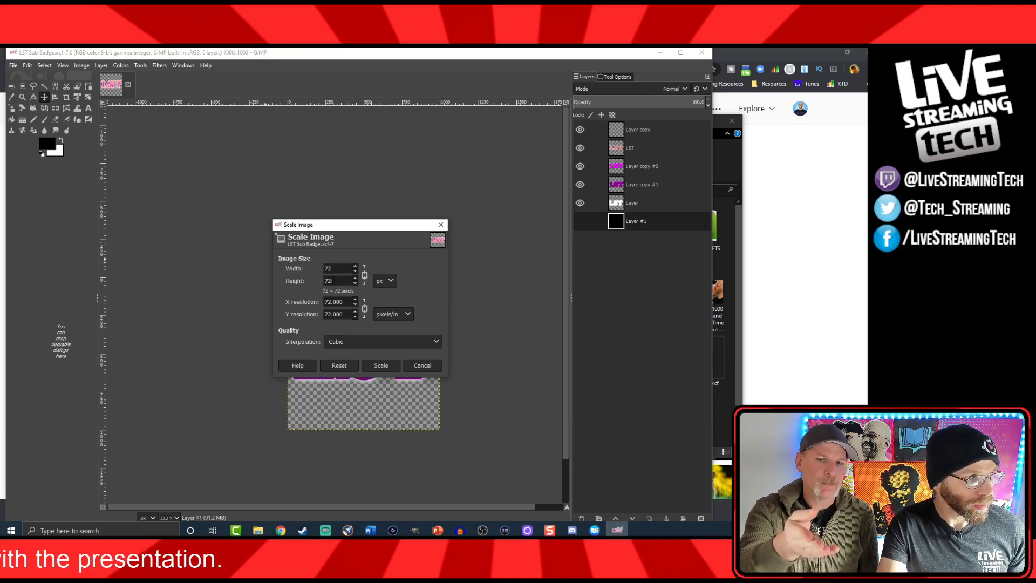
pyautogui.click(381, 365)
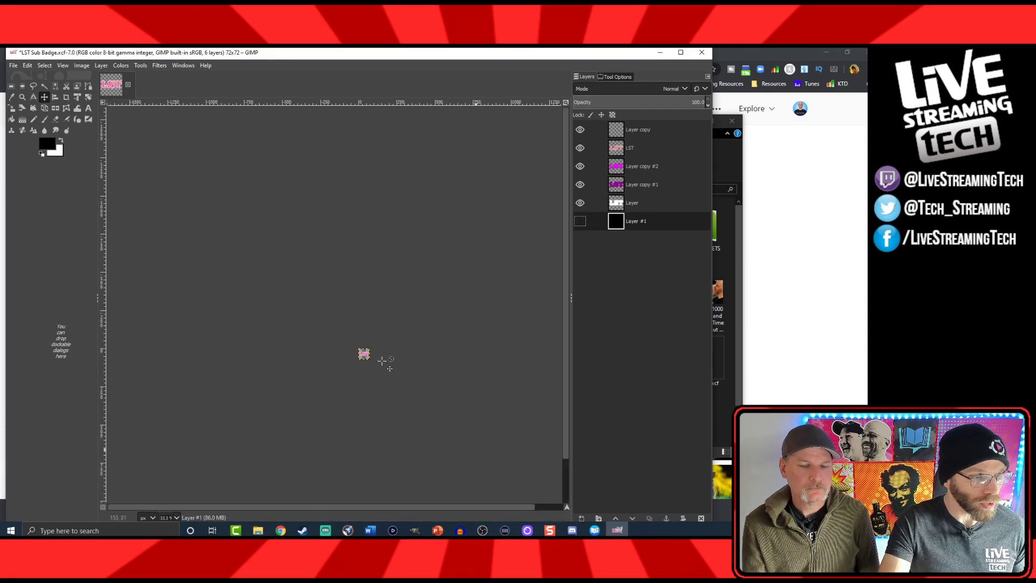
# Export the scaled image as LST Sub Badge 72.png in the ASSETS folder
pyautogui.hotkey('ctrl', 'shift', 'e')
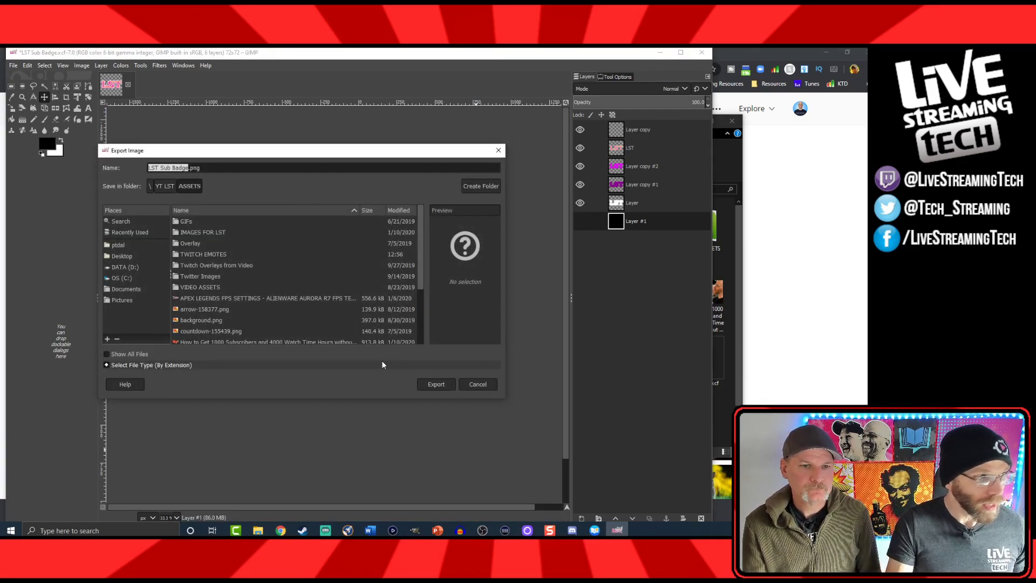
pyautogui.press('Right')
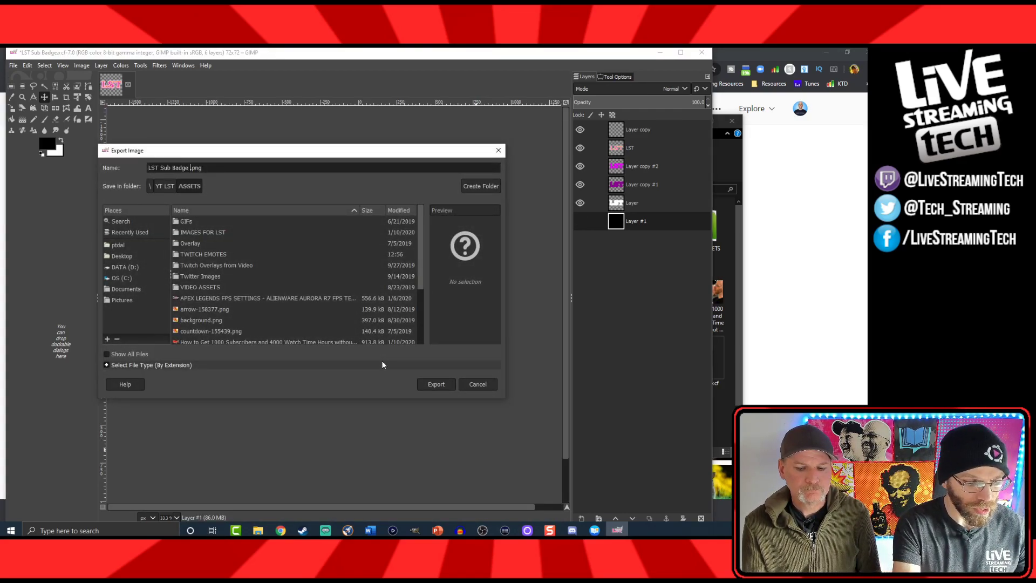
pyautogui.write('72')
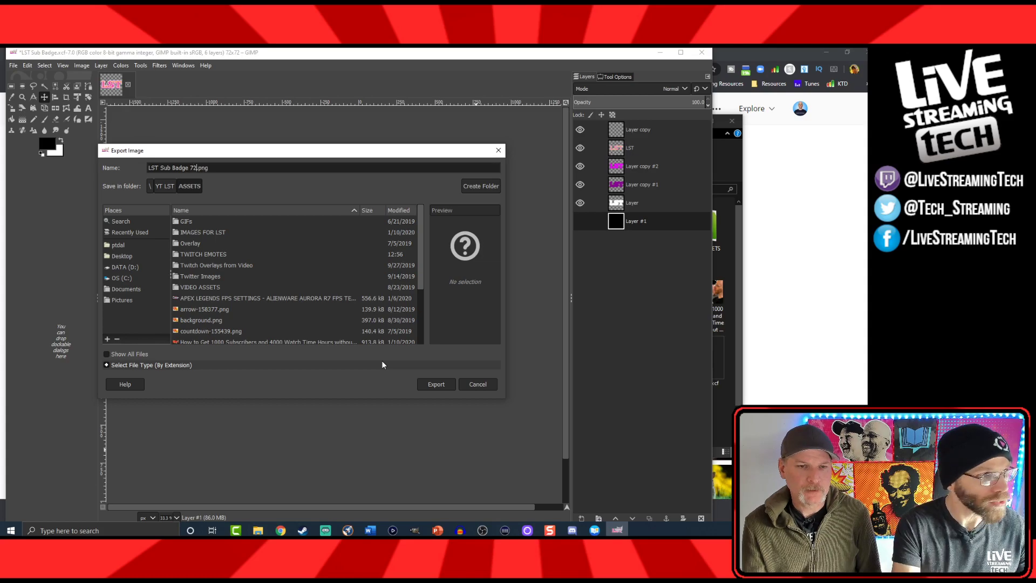
pyautogui.click(436, 384)
pyautogui.click(442, 397)
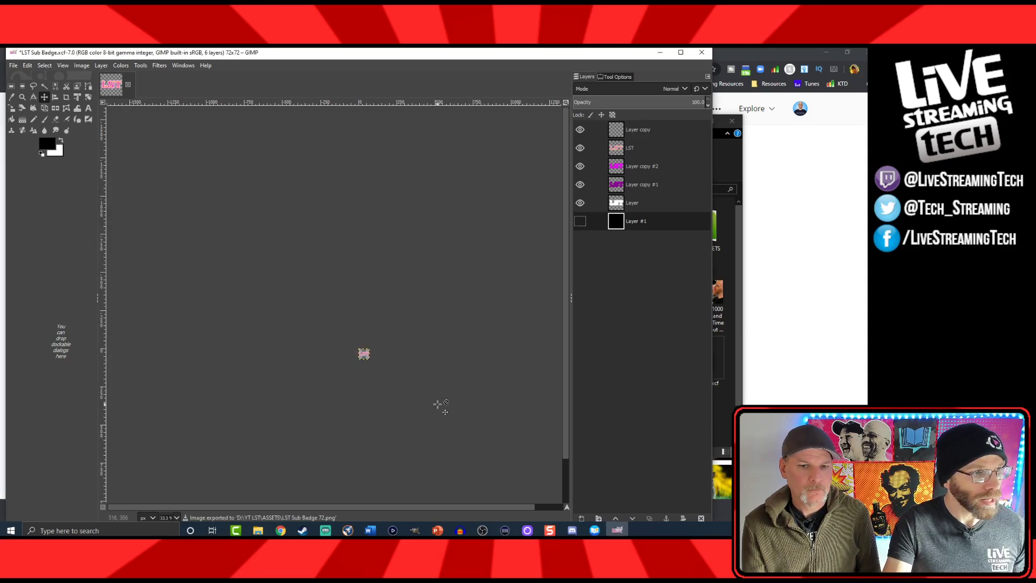
# Undo the 72-pixel scaling and scale the full-size image to 36 × 36 pixels
pyautogui.hotkey('ctrl', 'z')
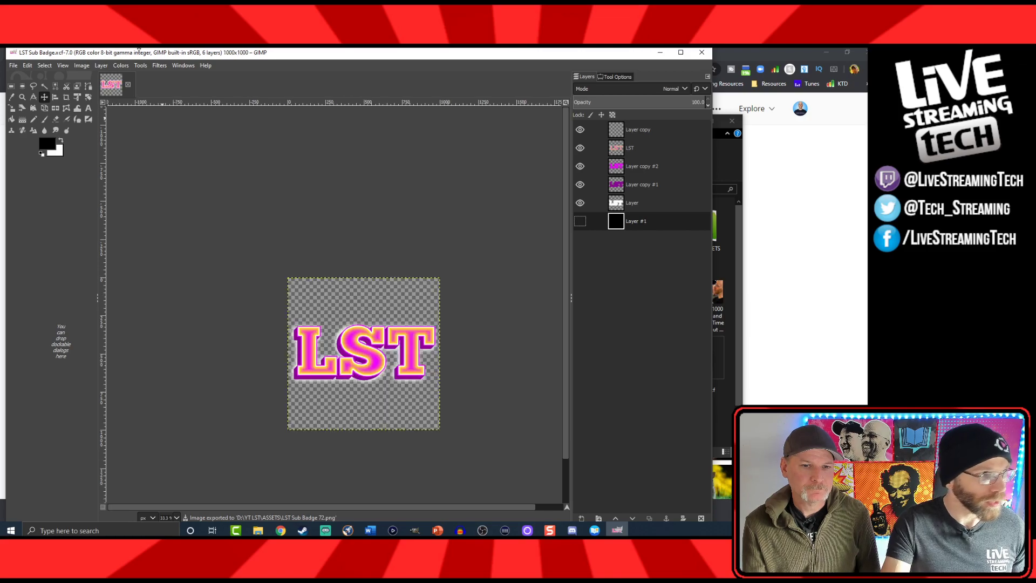
pyautogui.click(82, 65)
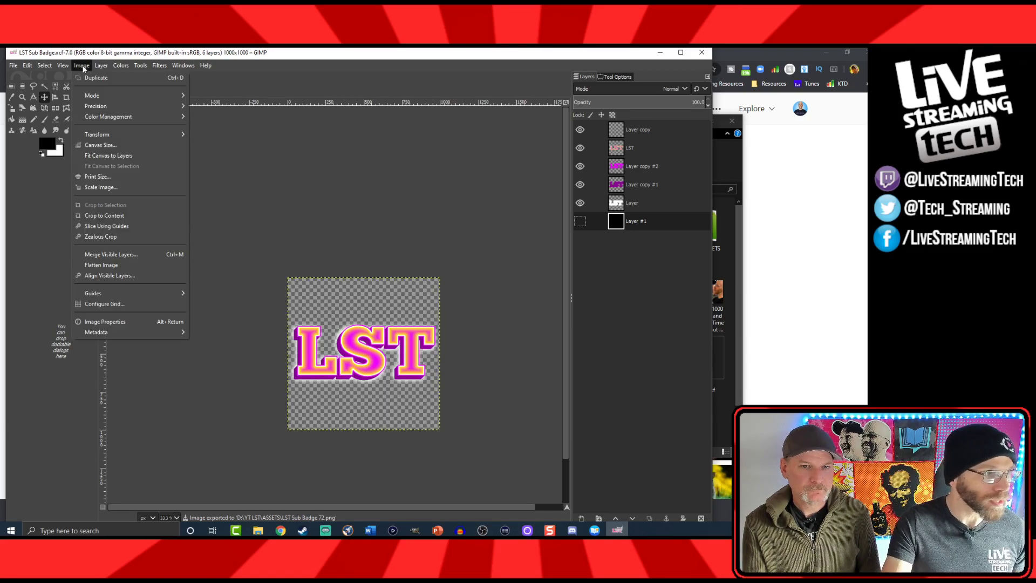
pyautogui.click(106, 187)
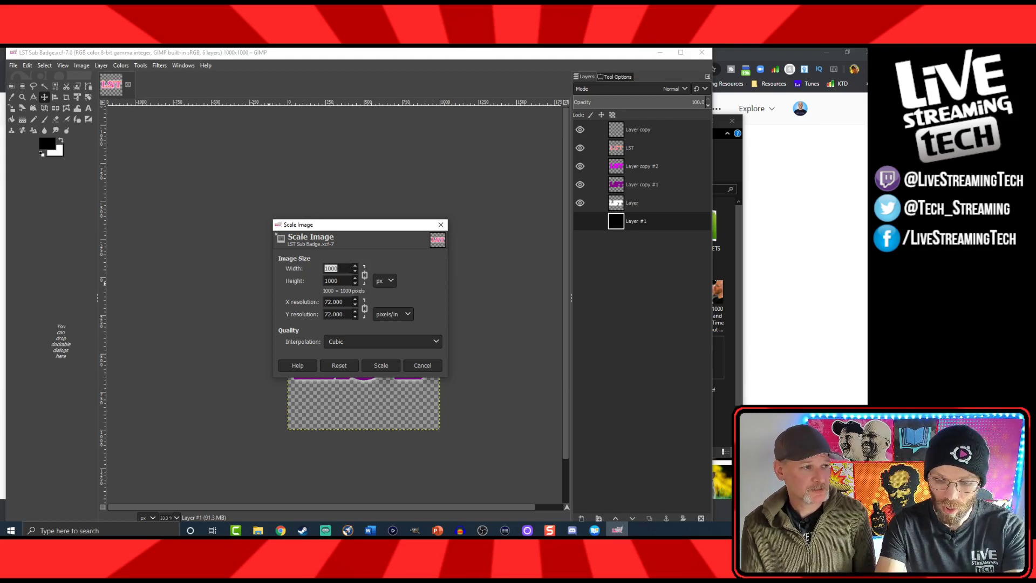
pyautogui.write('36')
pyautogui.press('Tab')
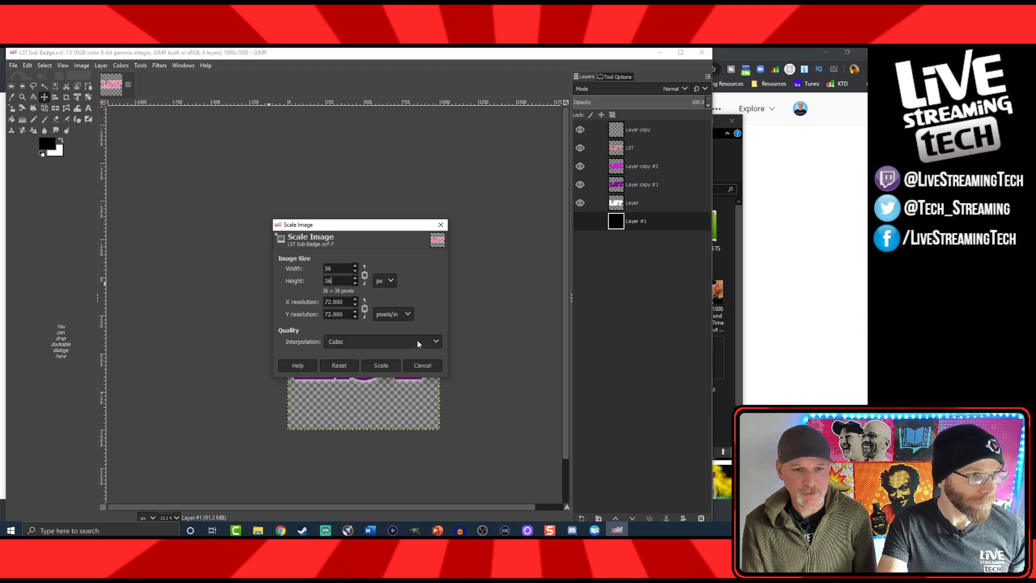
pyautogui.click(382, 364)
# Export the scaled image as LST Sub Badge 36.png in the ASSETS folder
pyautogui.hotkey('ctrl', 'shift', 'e')
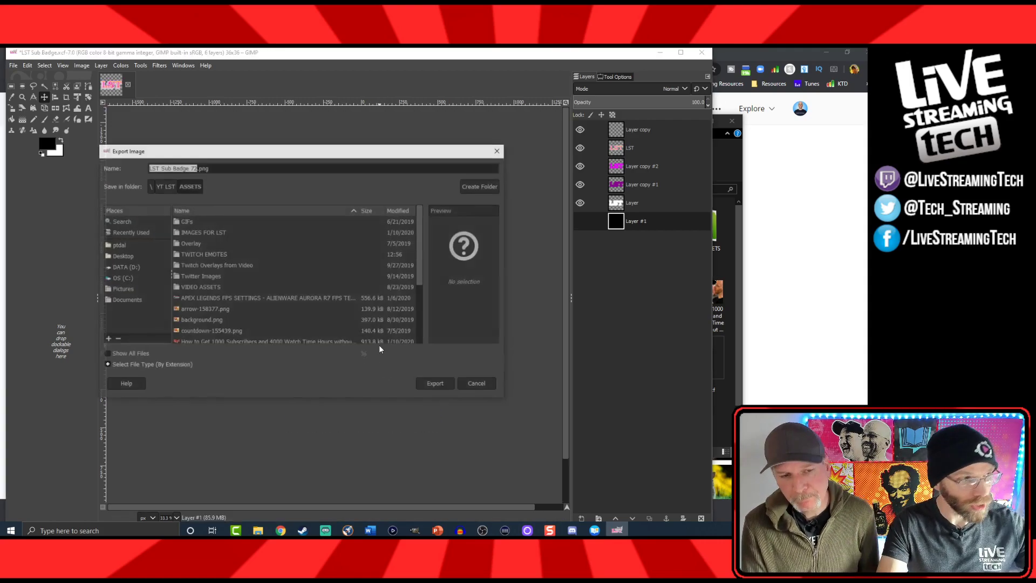
pyautogui.press('Right')
pyautogui.press('BackSpace')
pyautogui.press('BackSpace')
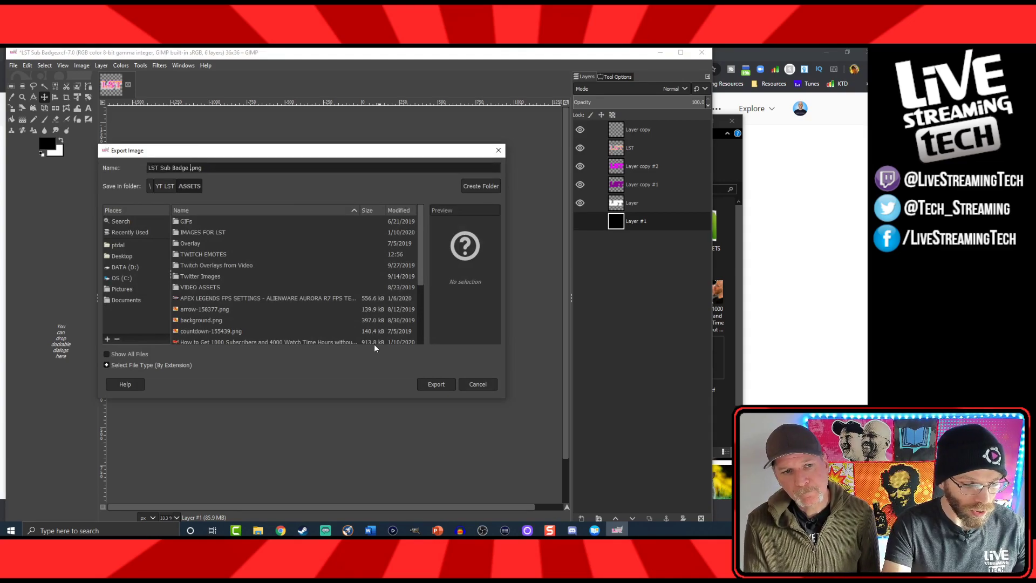
pyautogui.write('36')
pyautogui.click(431, 385)
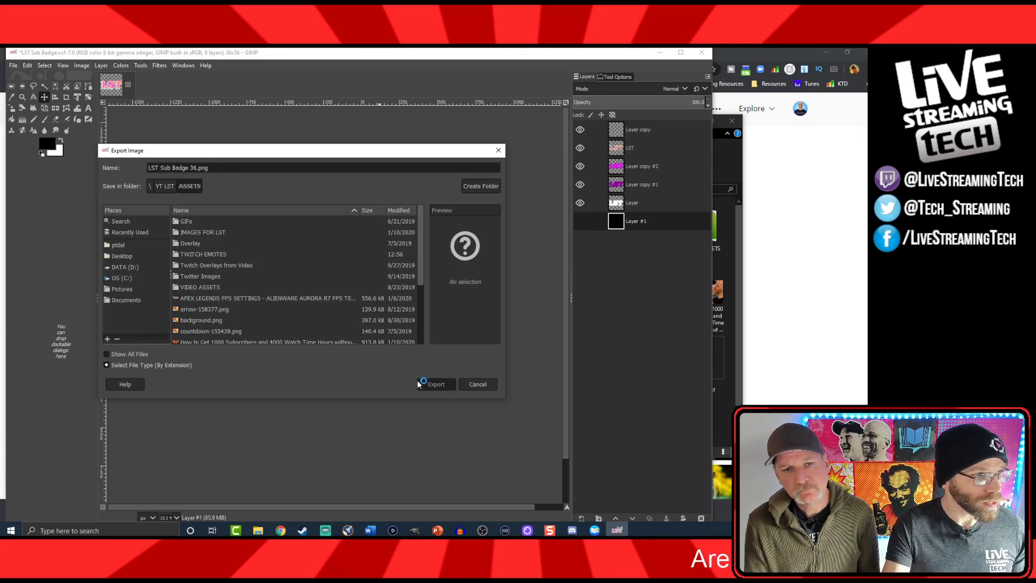
pyautogui.click(439, 394)
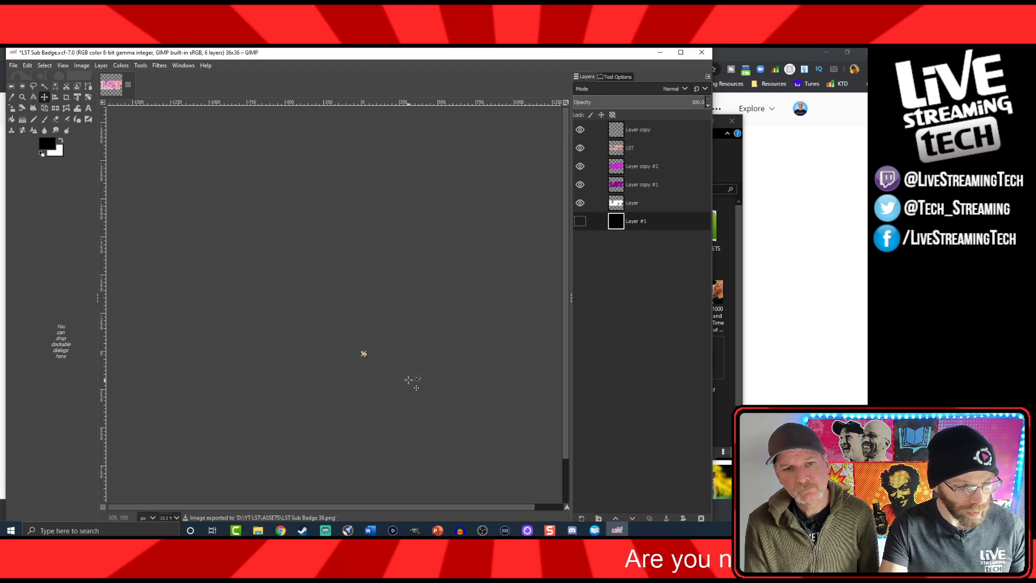
# Undo the 36-pixel scaling and scale the full-size image to 18 × 18 pixels
pyautogui.hotkey('ctrl', 'z')
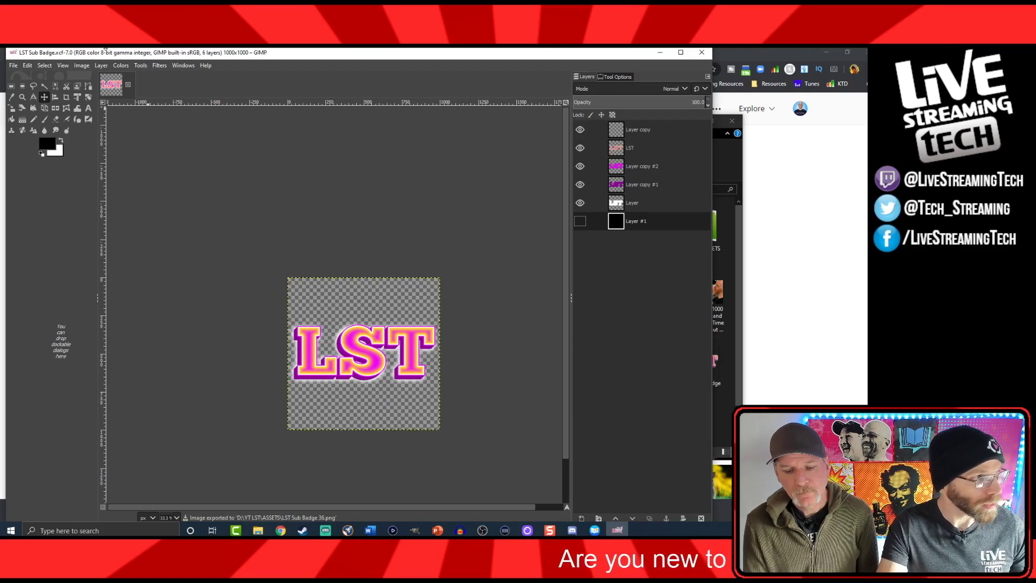
pyautogui.click(79, 64)
pyautogui.click(108, 186)
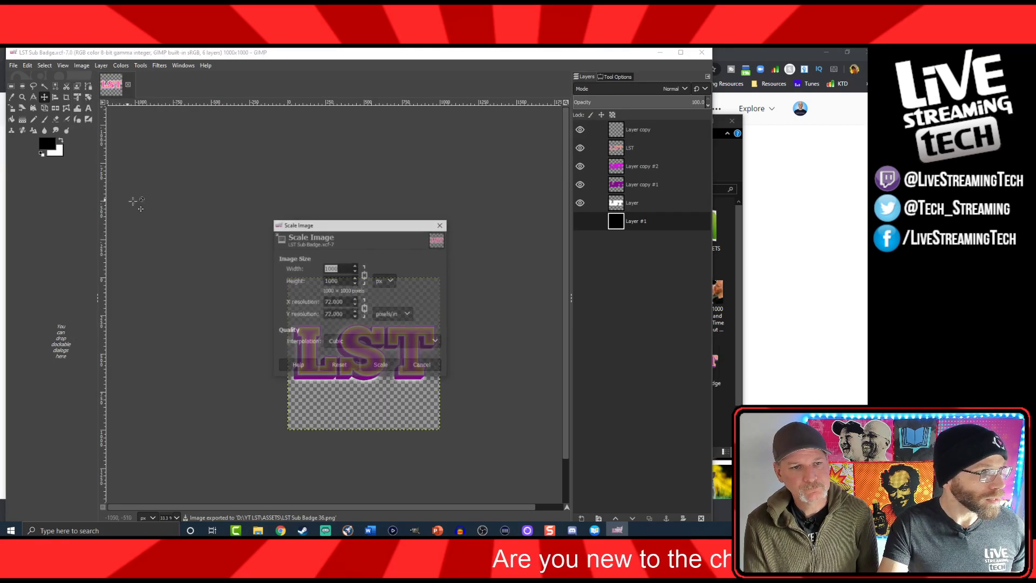
pyautogui.write('1')
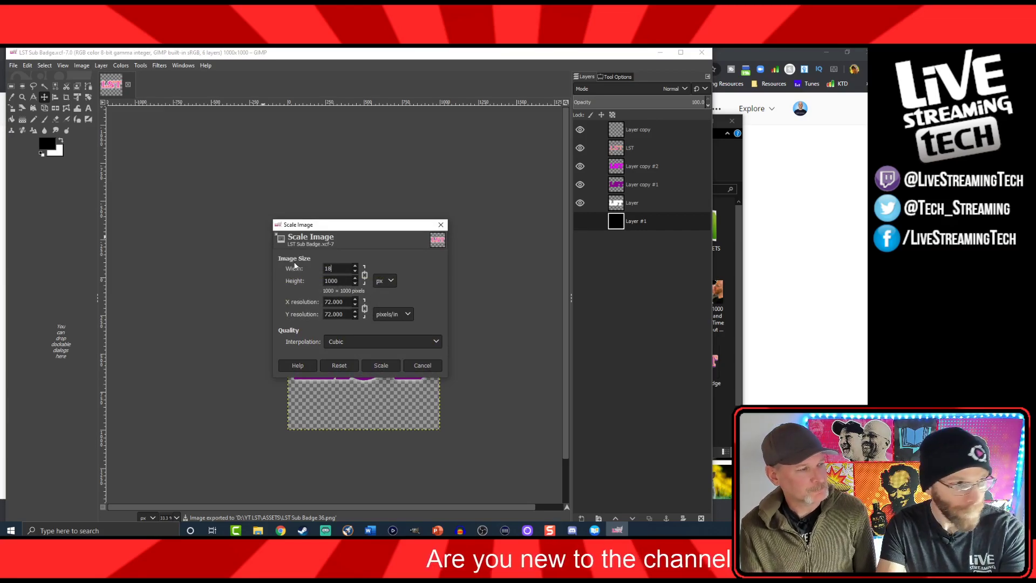
pyautogui.write('8')
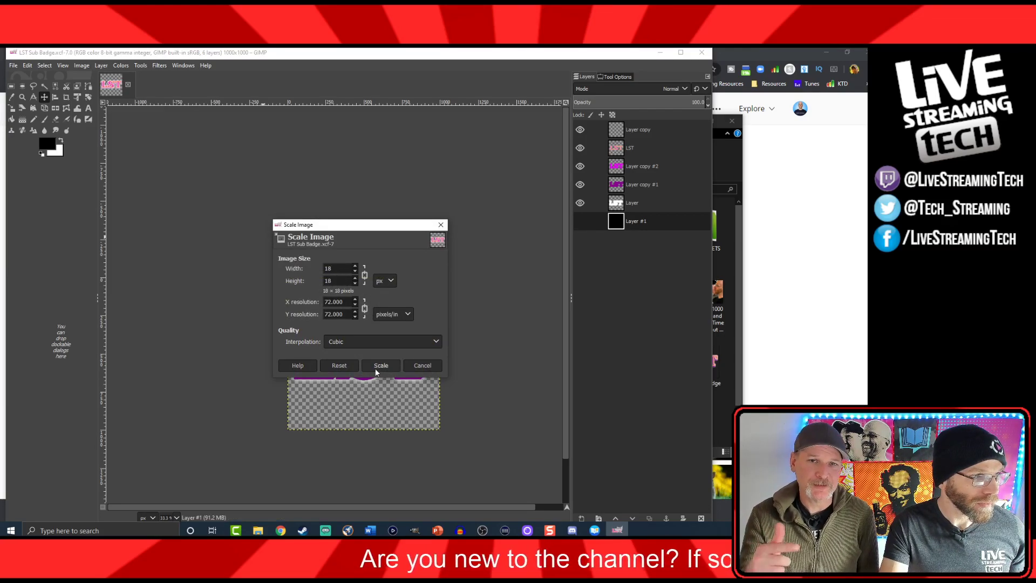
pyautogui.click(381, 365)
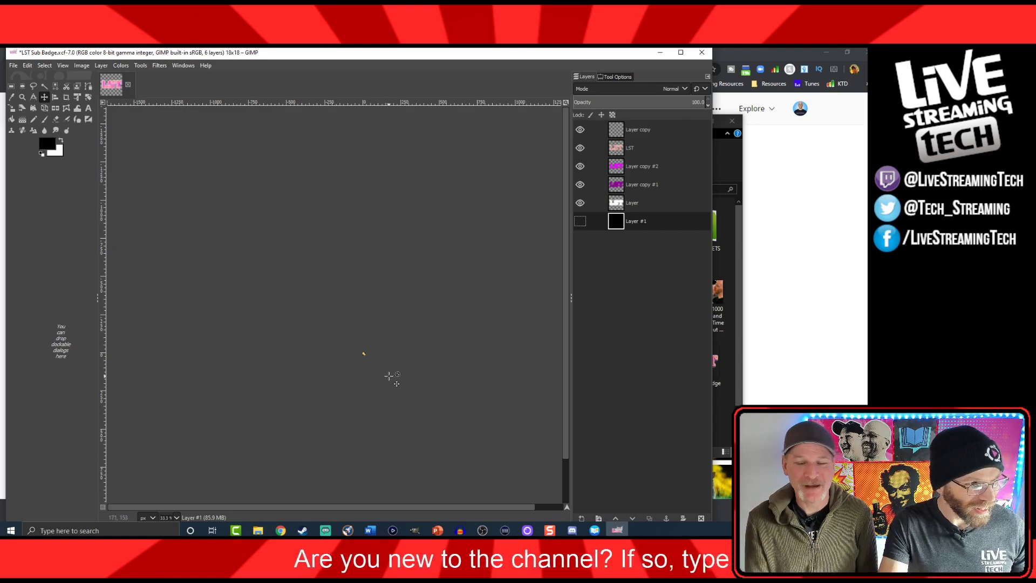
# Export the scaled image as LST Sub Badge 18.png in the ASSETS folder
pyautogui.press('1')
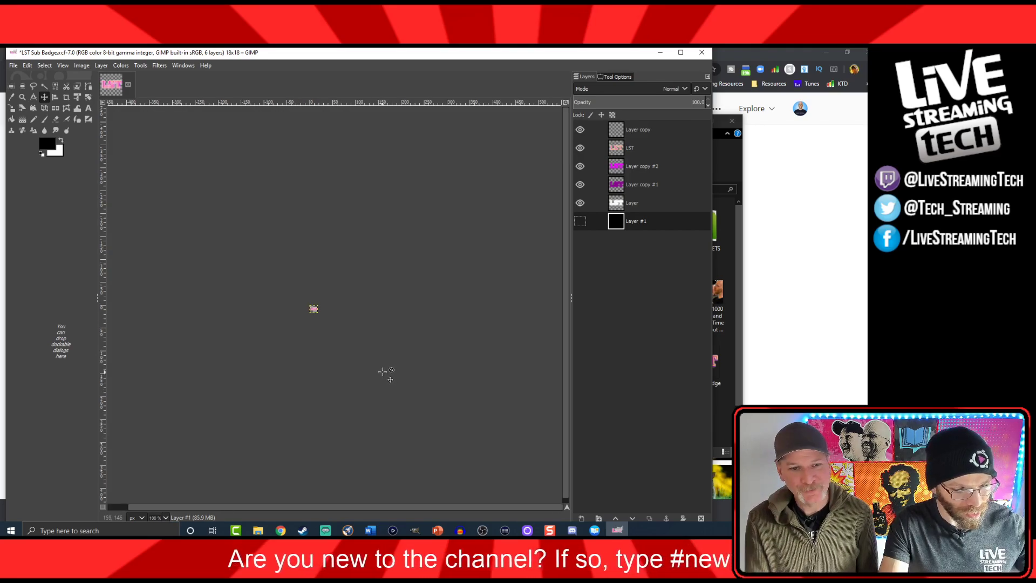
pyautogui.hotkey('ctrl', 'shift', 'e')
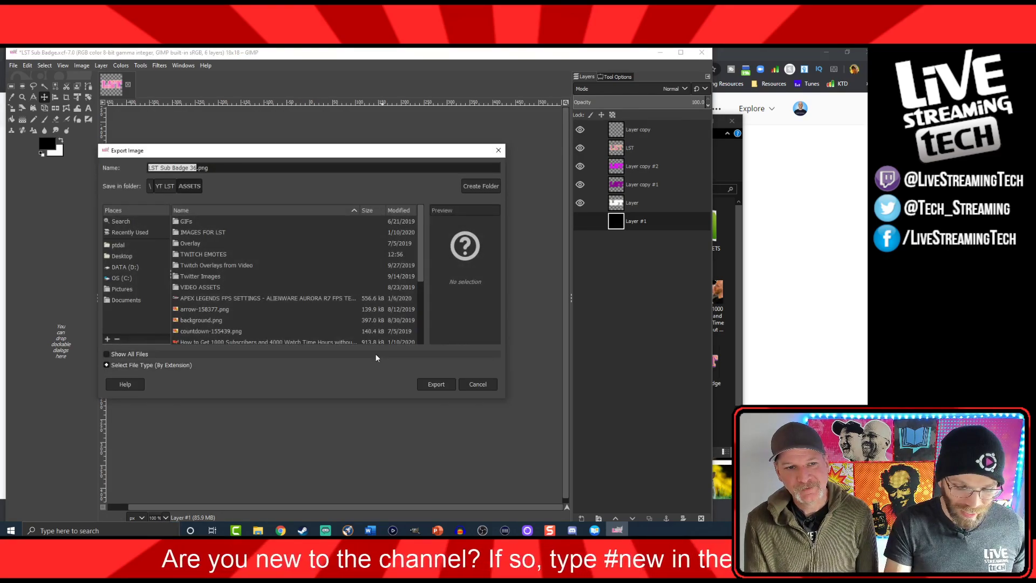
pyautogui.press('Right')
pyautogui.press('BackSpace')
pyautogui.press('BackSpace')
pyautogui.write('1')
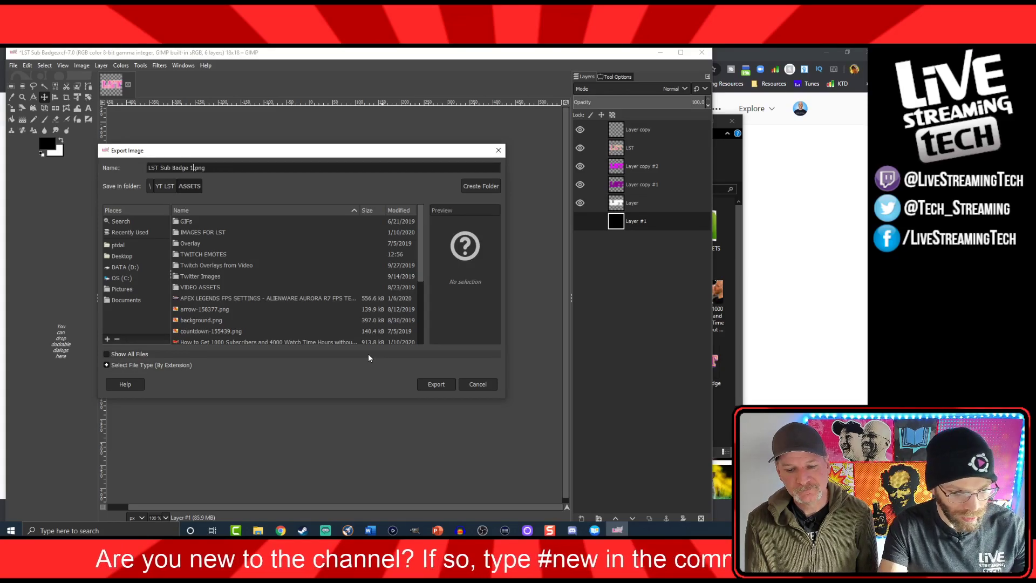
pyautogui.write('8')
pyautogui.click(428, 386)
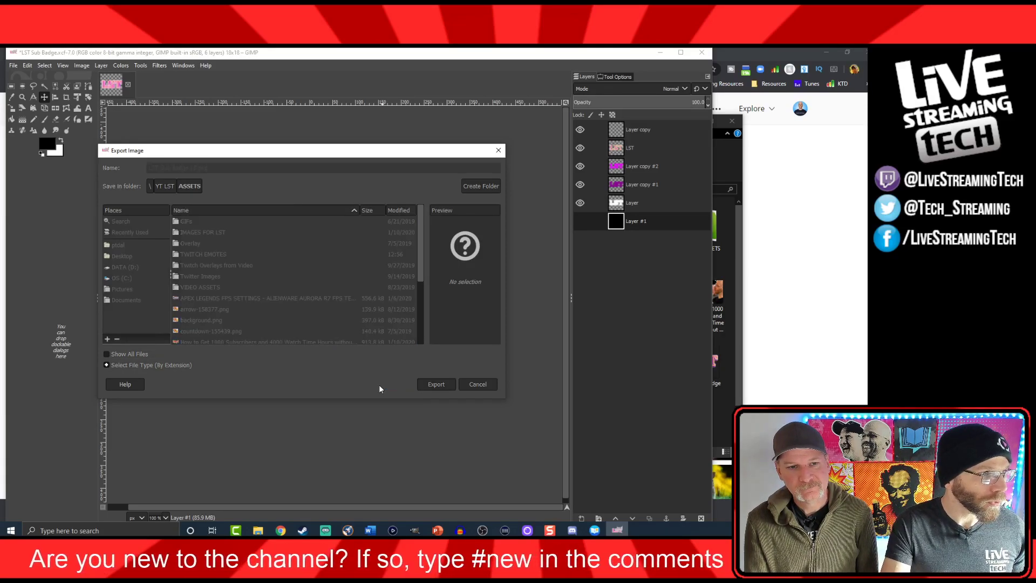
pyautogui.click(453, 394)
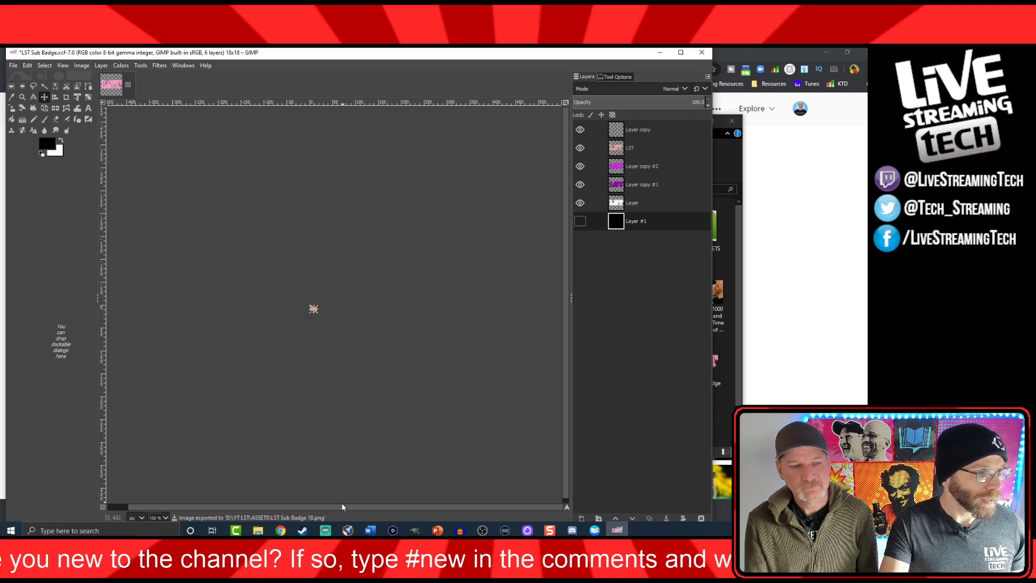
# Switch to File Explorer and cut the LST Sub Badge 18, 36 and 72 PNG files from the ASSETS folder
pyautogui.click(720, 426)
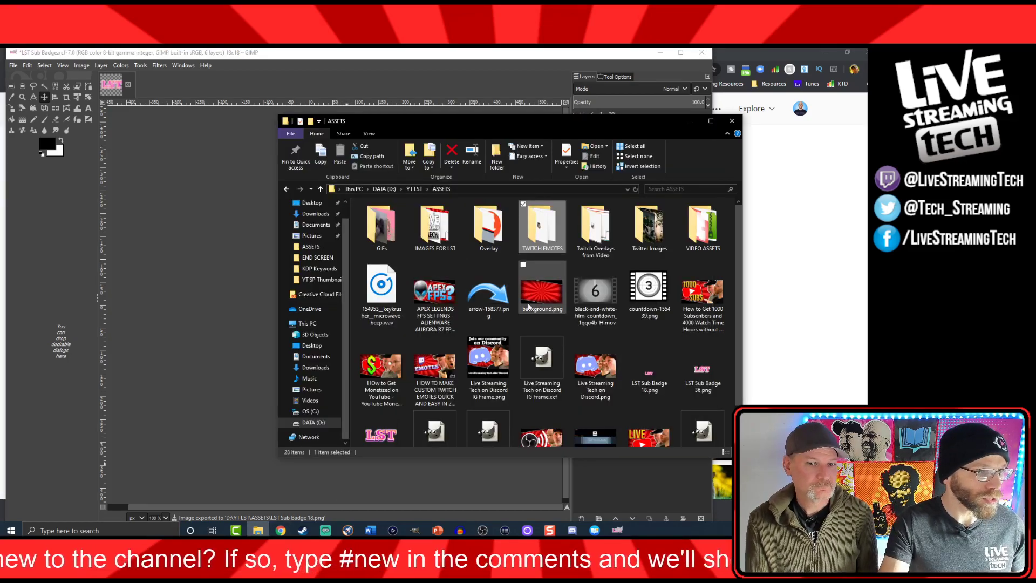
pyautogui.scroll(-1, 531, 297)
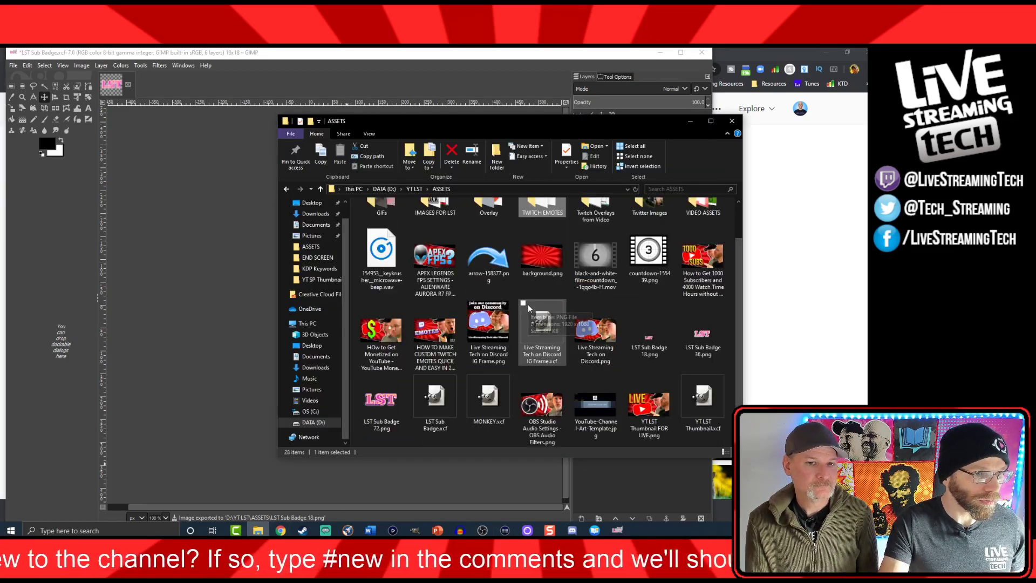
pyautogui.keyDown('ctrl'); pyautogui.click(389, 406); pyautogui.keyUp('ctrl')
pyautogui.keyDown('ctrl'); pyautogui.click(649, 337); pyautogui.keyUp('ctrl')
pyautogui.keyDown('ctrl'); pyautogui.click(701, 334); pyautogui.keyUp('ctrl')
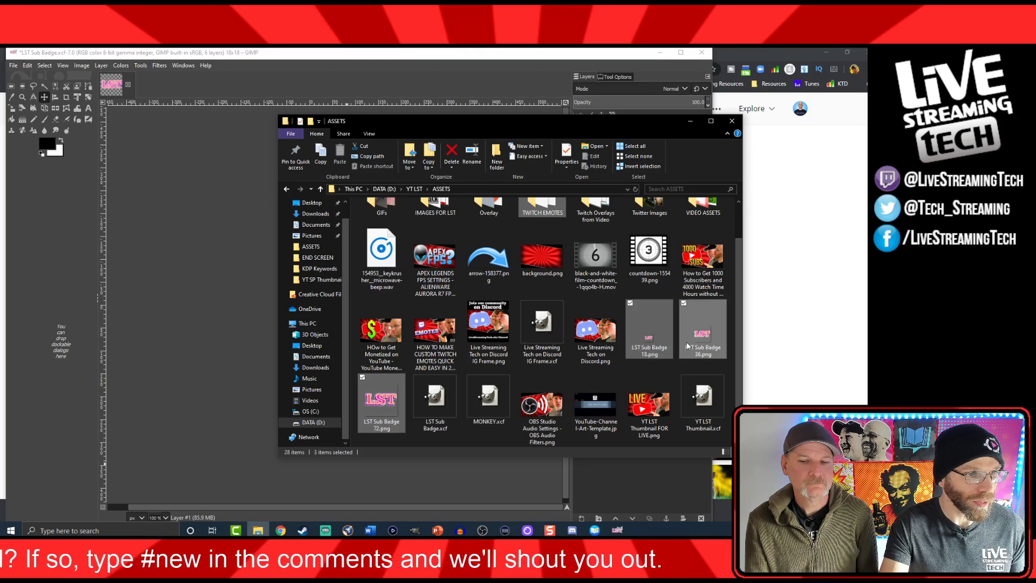
pyautogui.rightClick(650, 339)
pyautogui.press('Escape')
pyautogui.scroll(1, 564, 325)
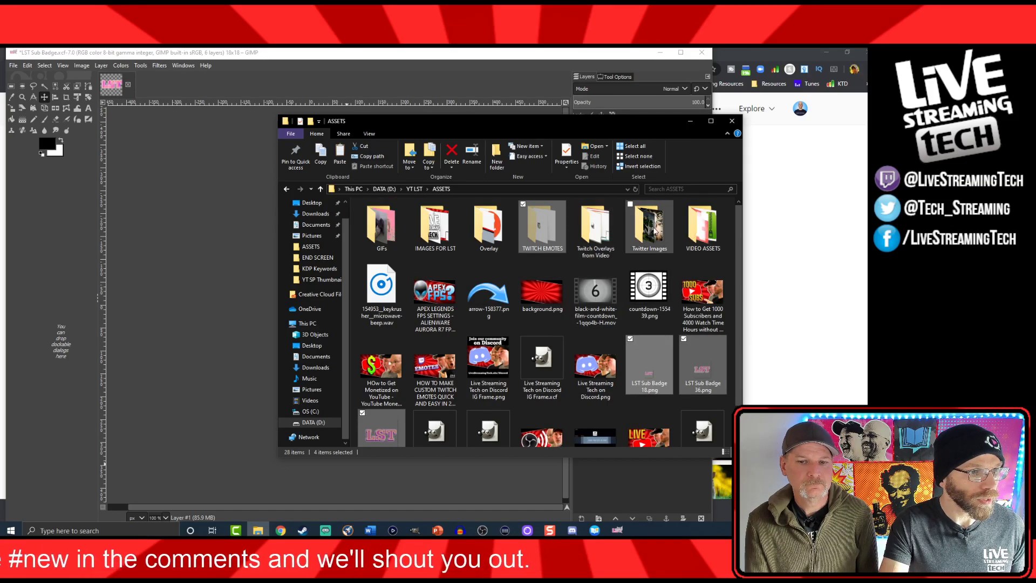
pyautogui.scroll(-1, 426, 302)
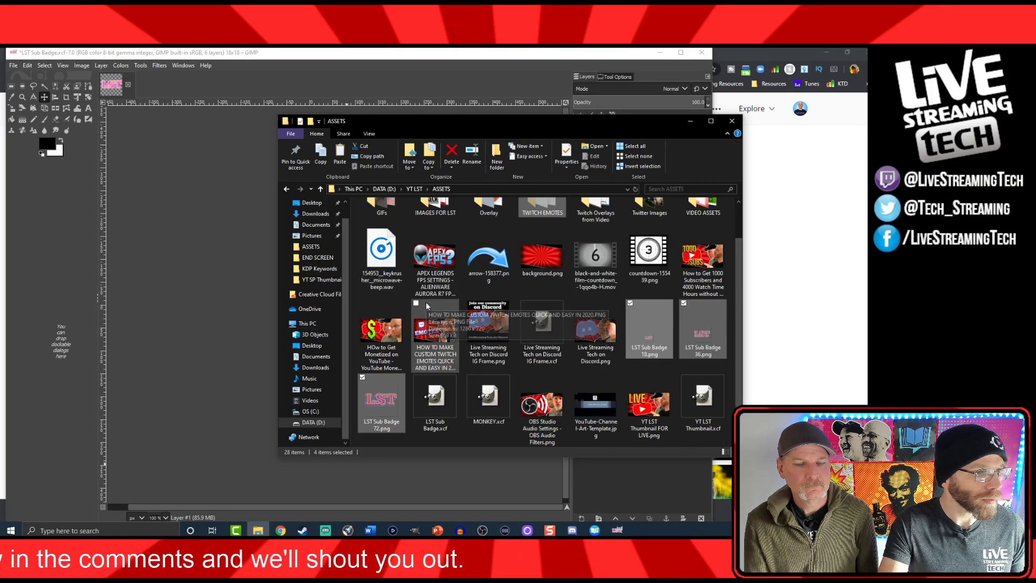
pyautogui.scroll(1, 428, 303)
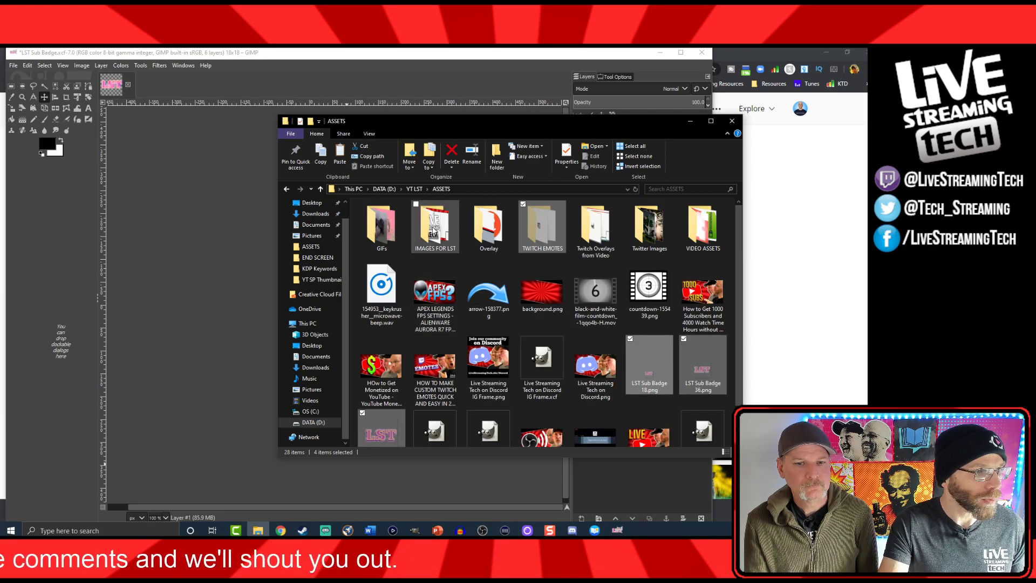
pyautogui.doubleClick(457, 243)
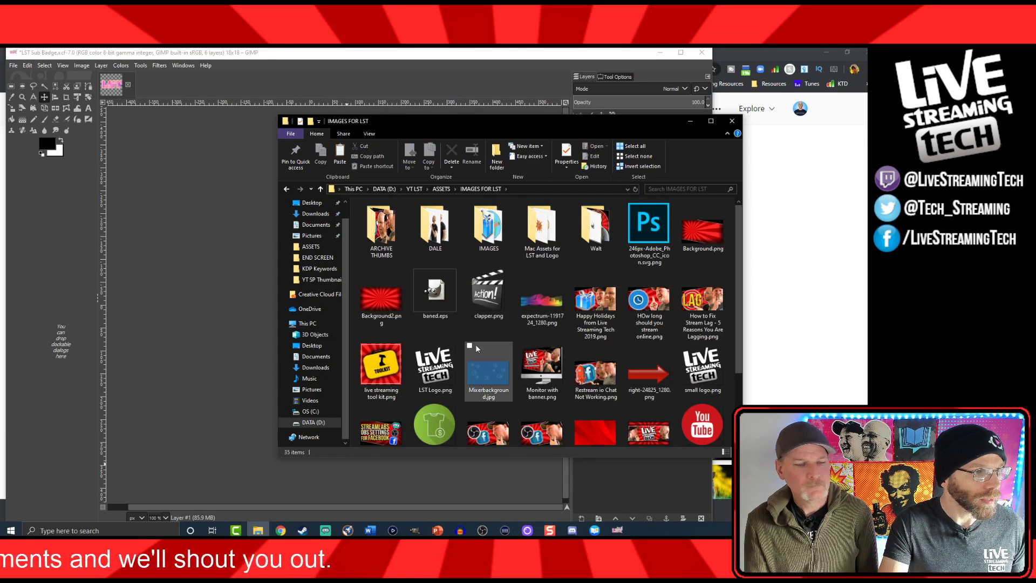
pyautogui.scroll(-2, 474, 344)
pyautogui.scroll(2, 458, 280)
pyautogui.click(440, 189)
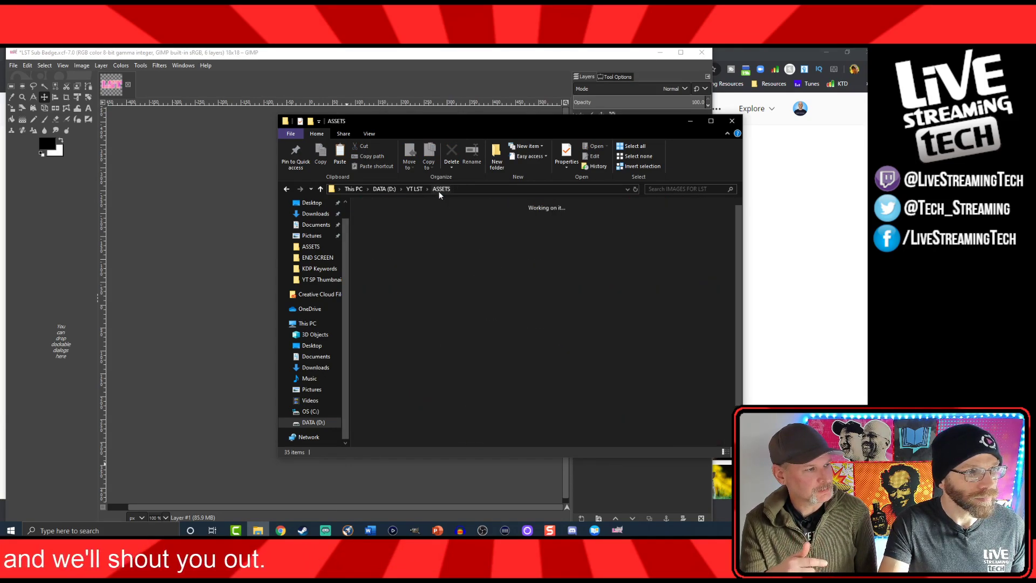
# Paste the cut badge files into the TWITCH EMOTES folder, skipping the folder itself, and return to GIMP
pyautogui.rightClick(538, 226)
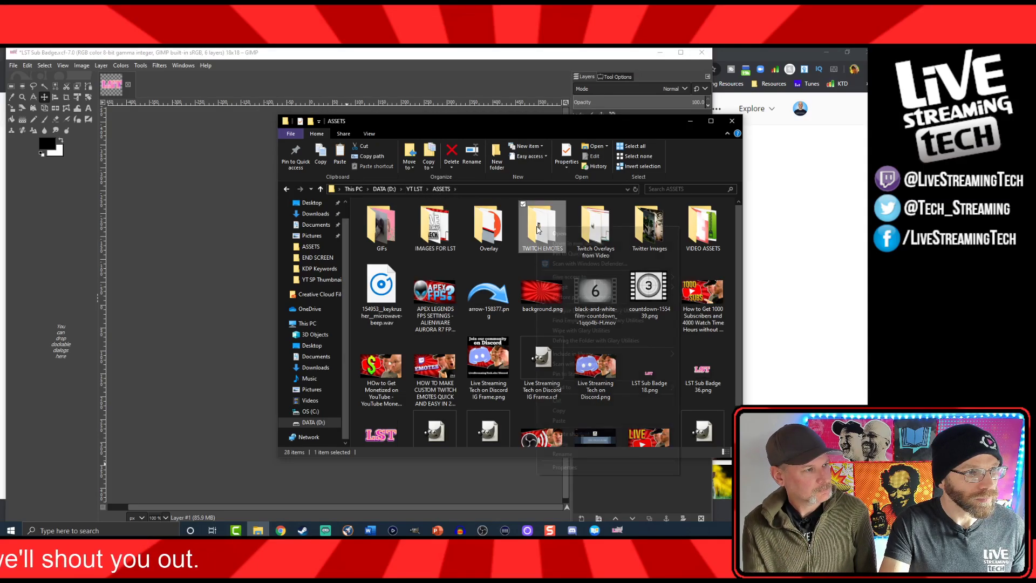
pyautogui.click(559, 421)
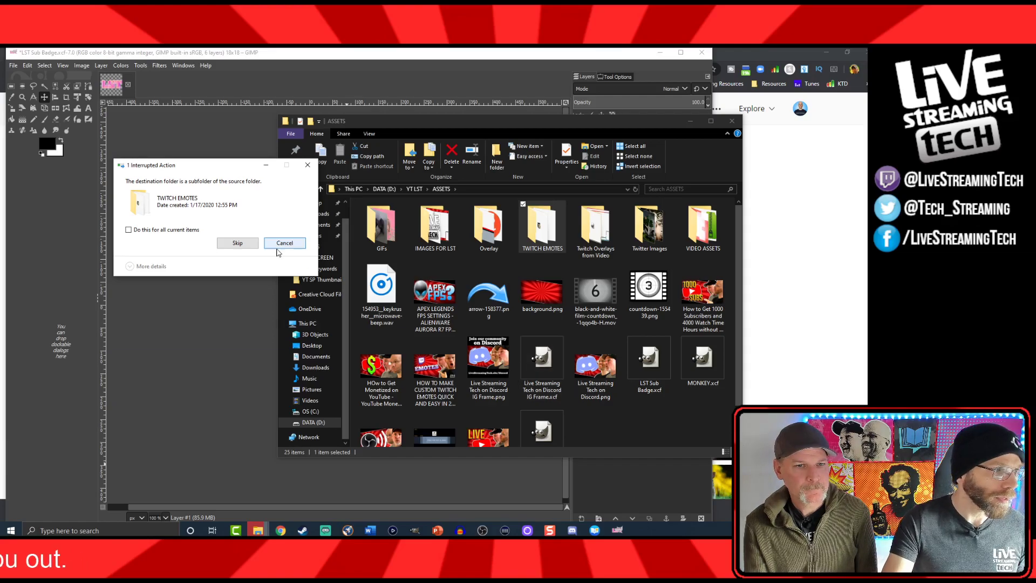
pyautogui.click(238, 243)
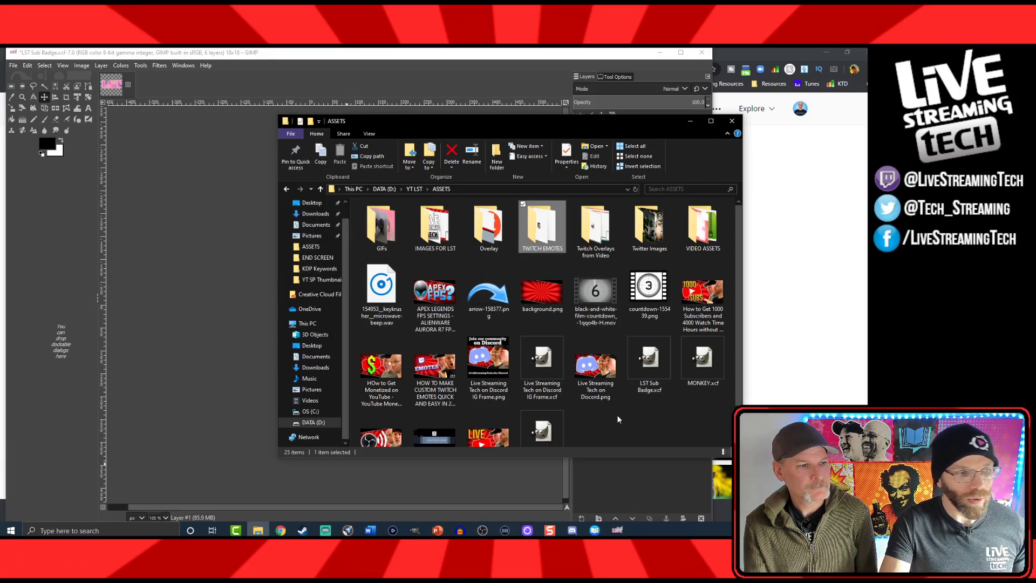
pyautogui.click(732, 121)
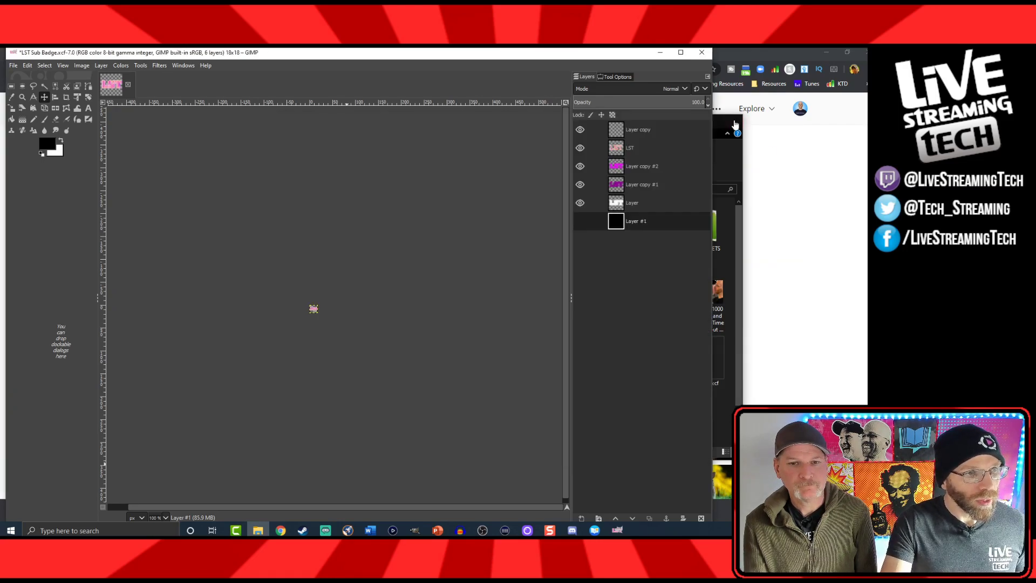